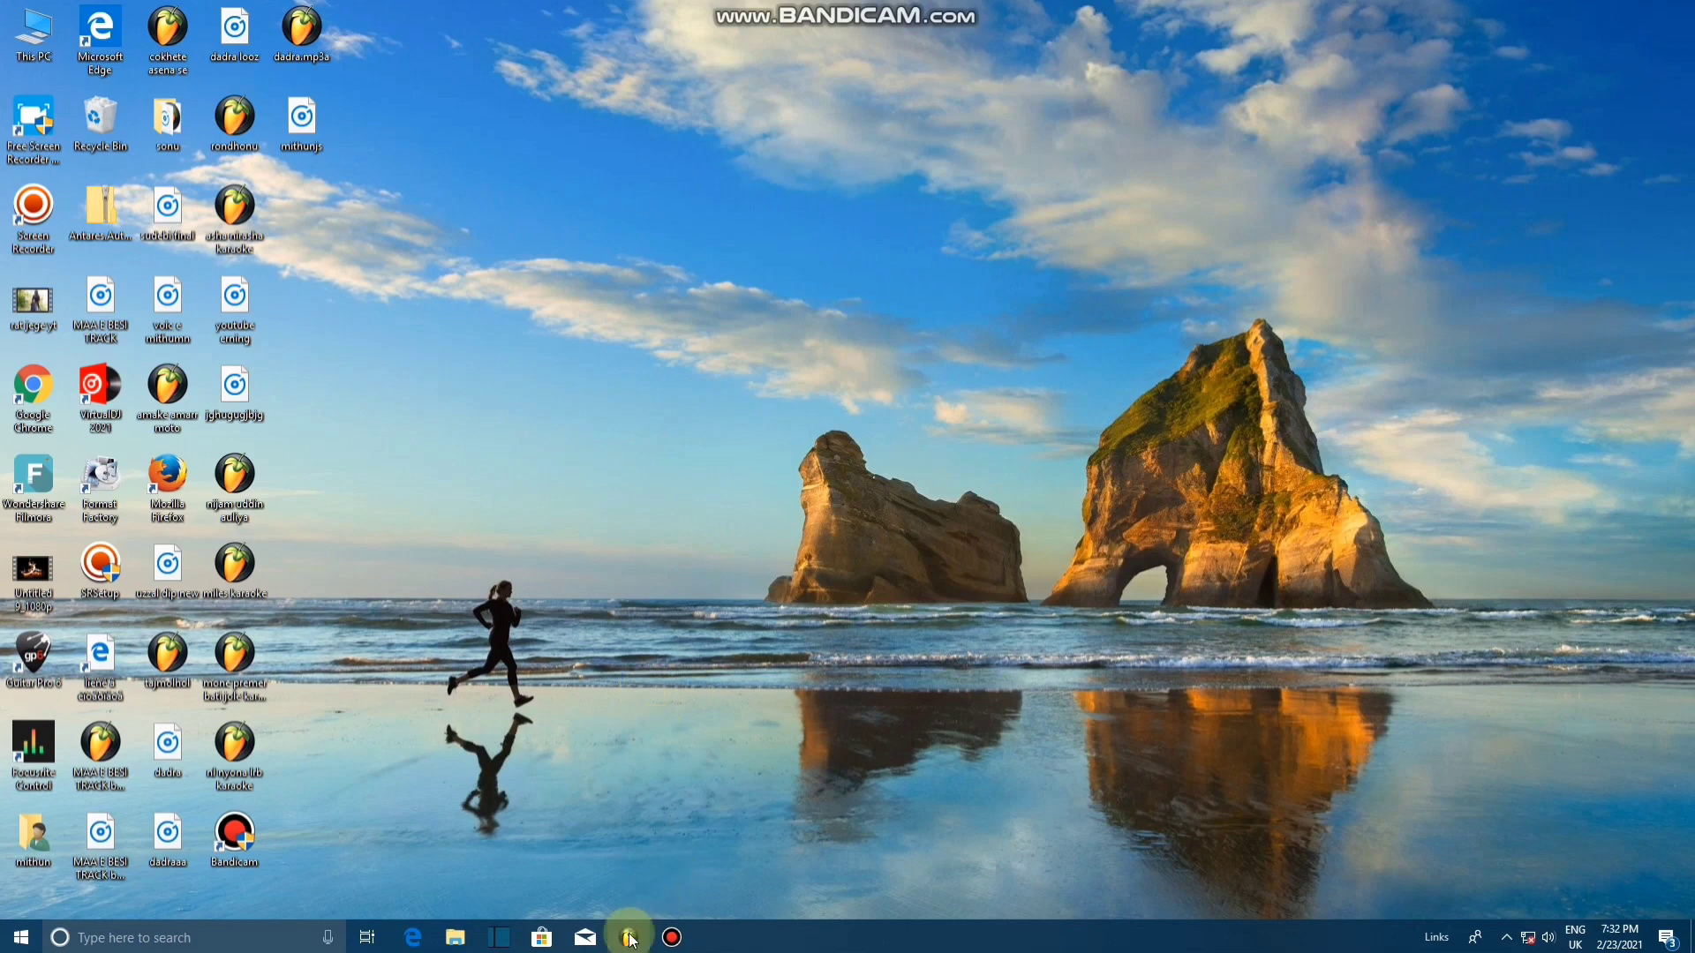
Step: Launch FL Studio and make sure the metronome is turned on
click(628, 939)
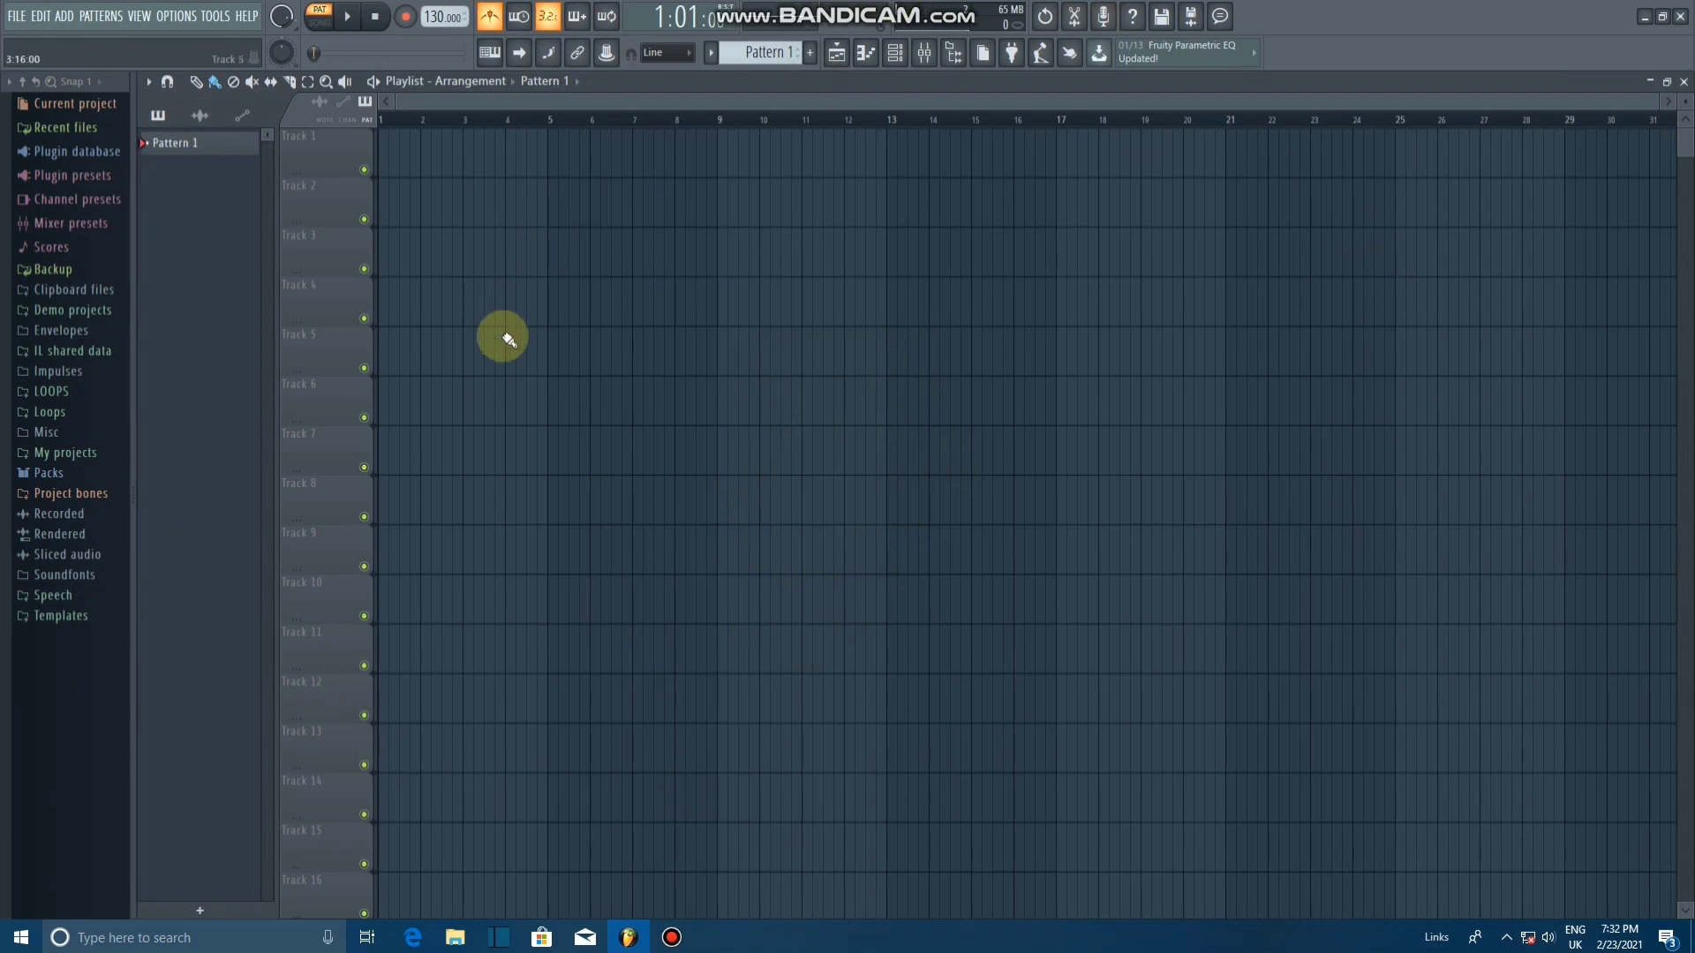
click(493, 24)
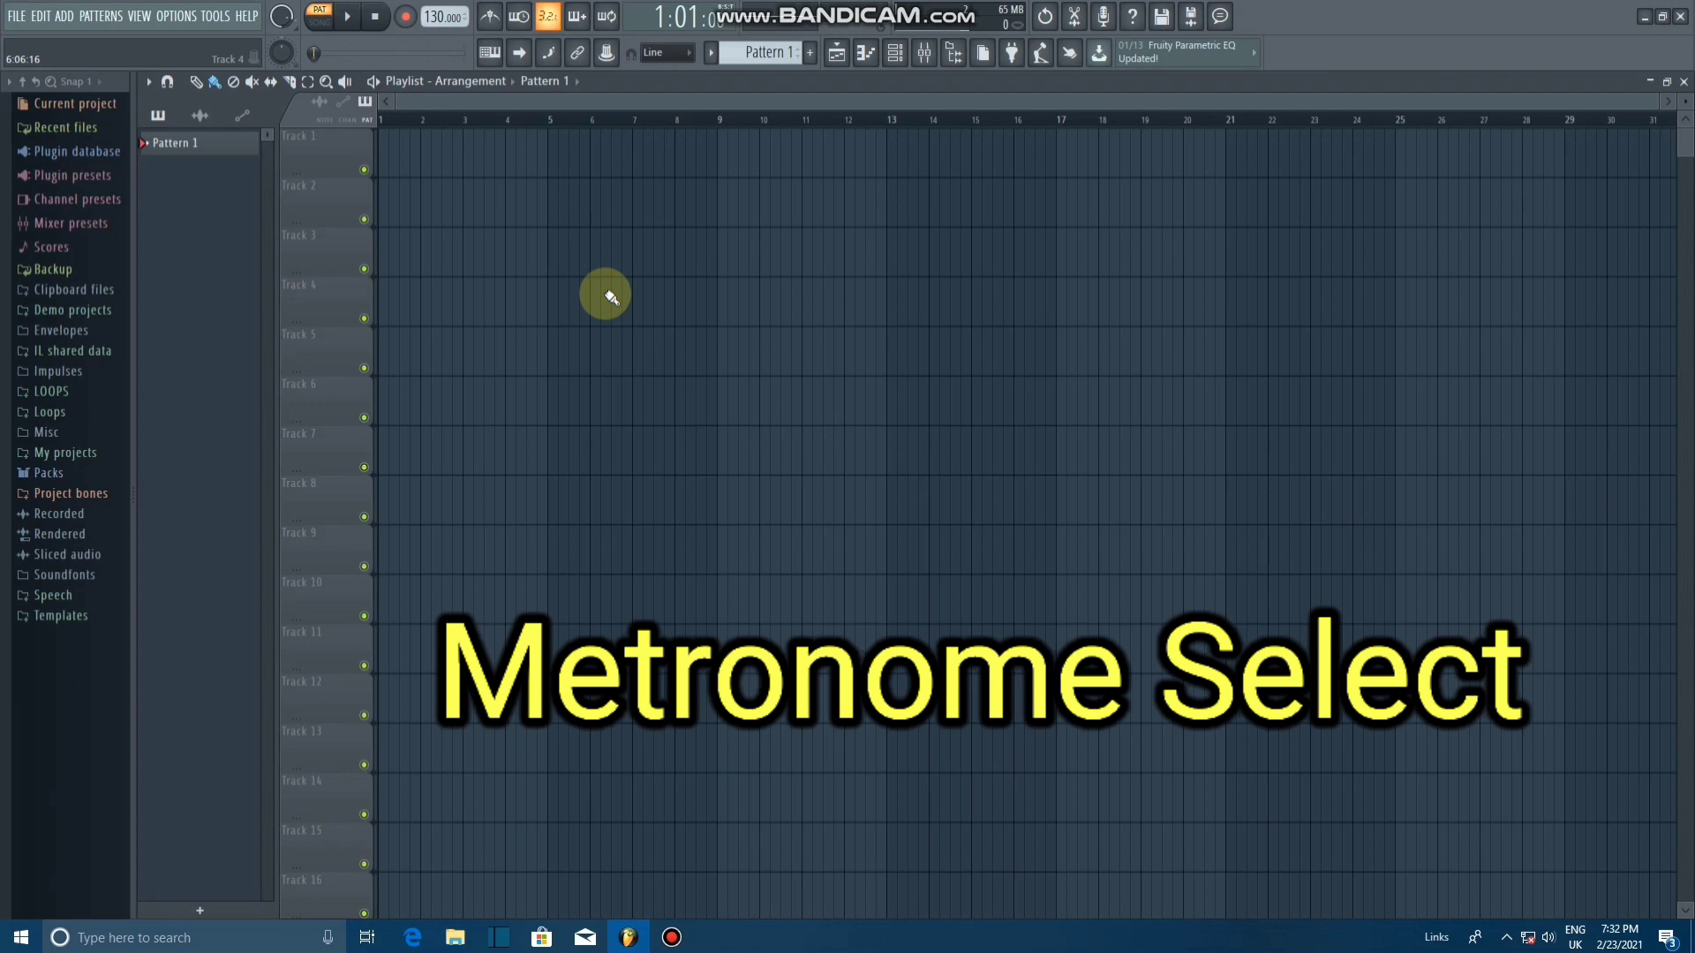
click(493, 19)
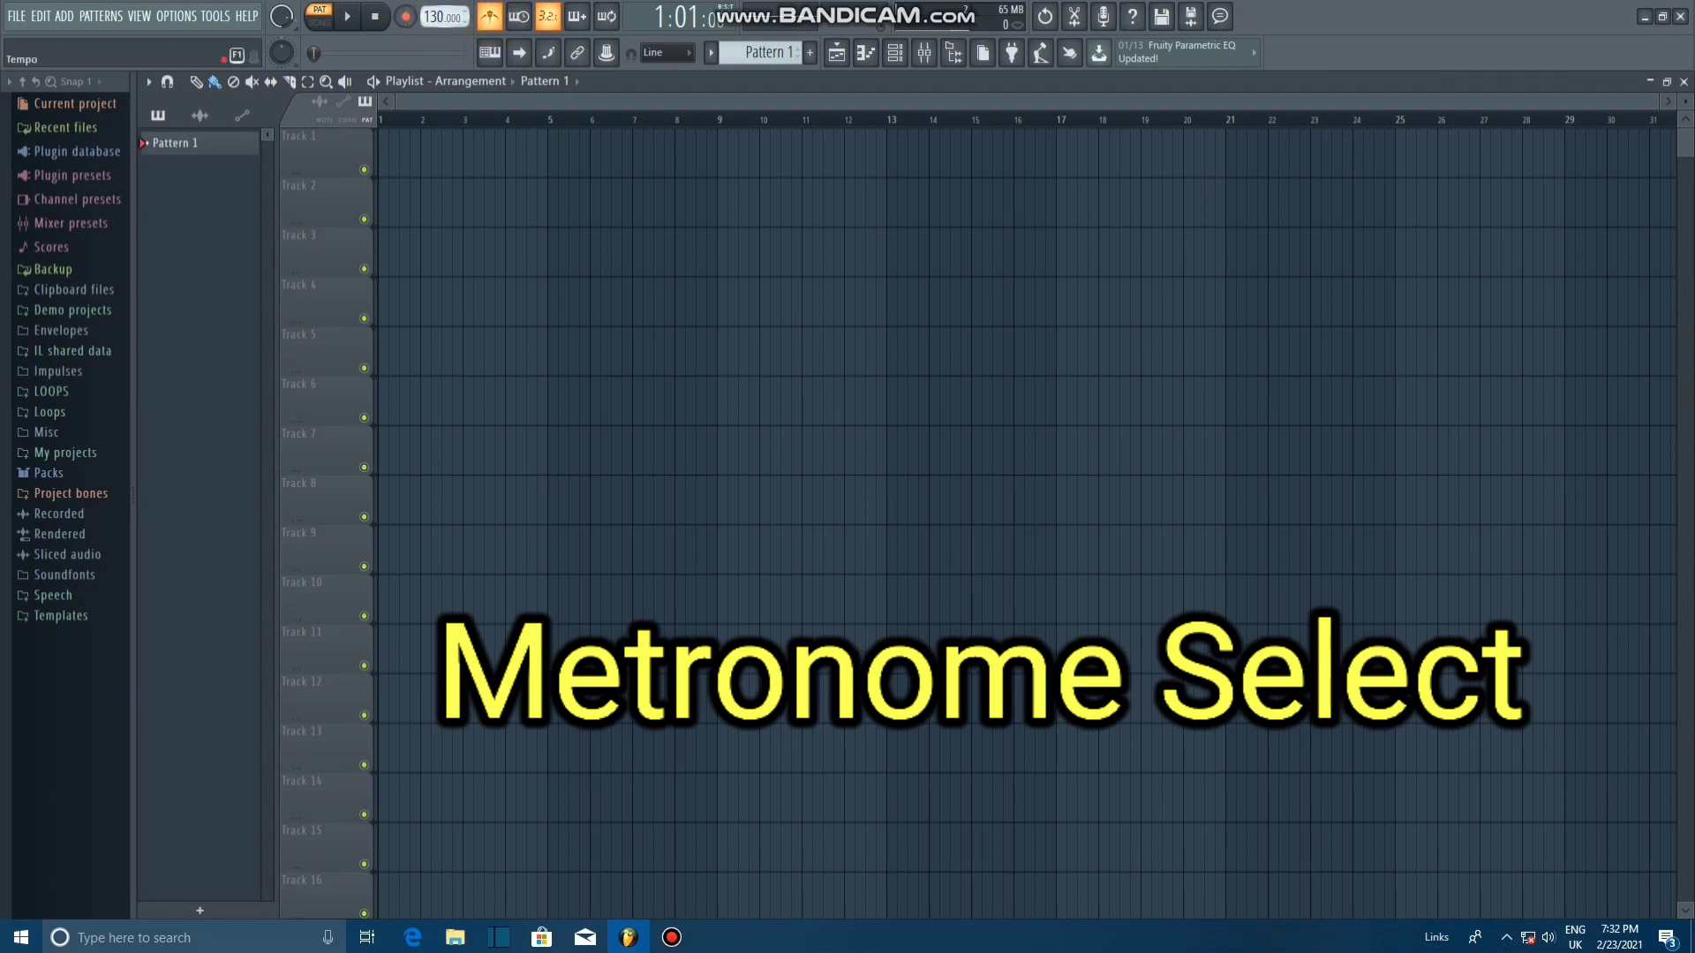
Step: Set the project tempo to 100 BPM and rename Pattern 1 as drums
click(430, 17)
drag(431, 22, 431, 28)
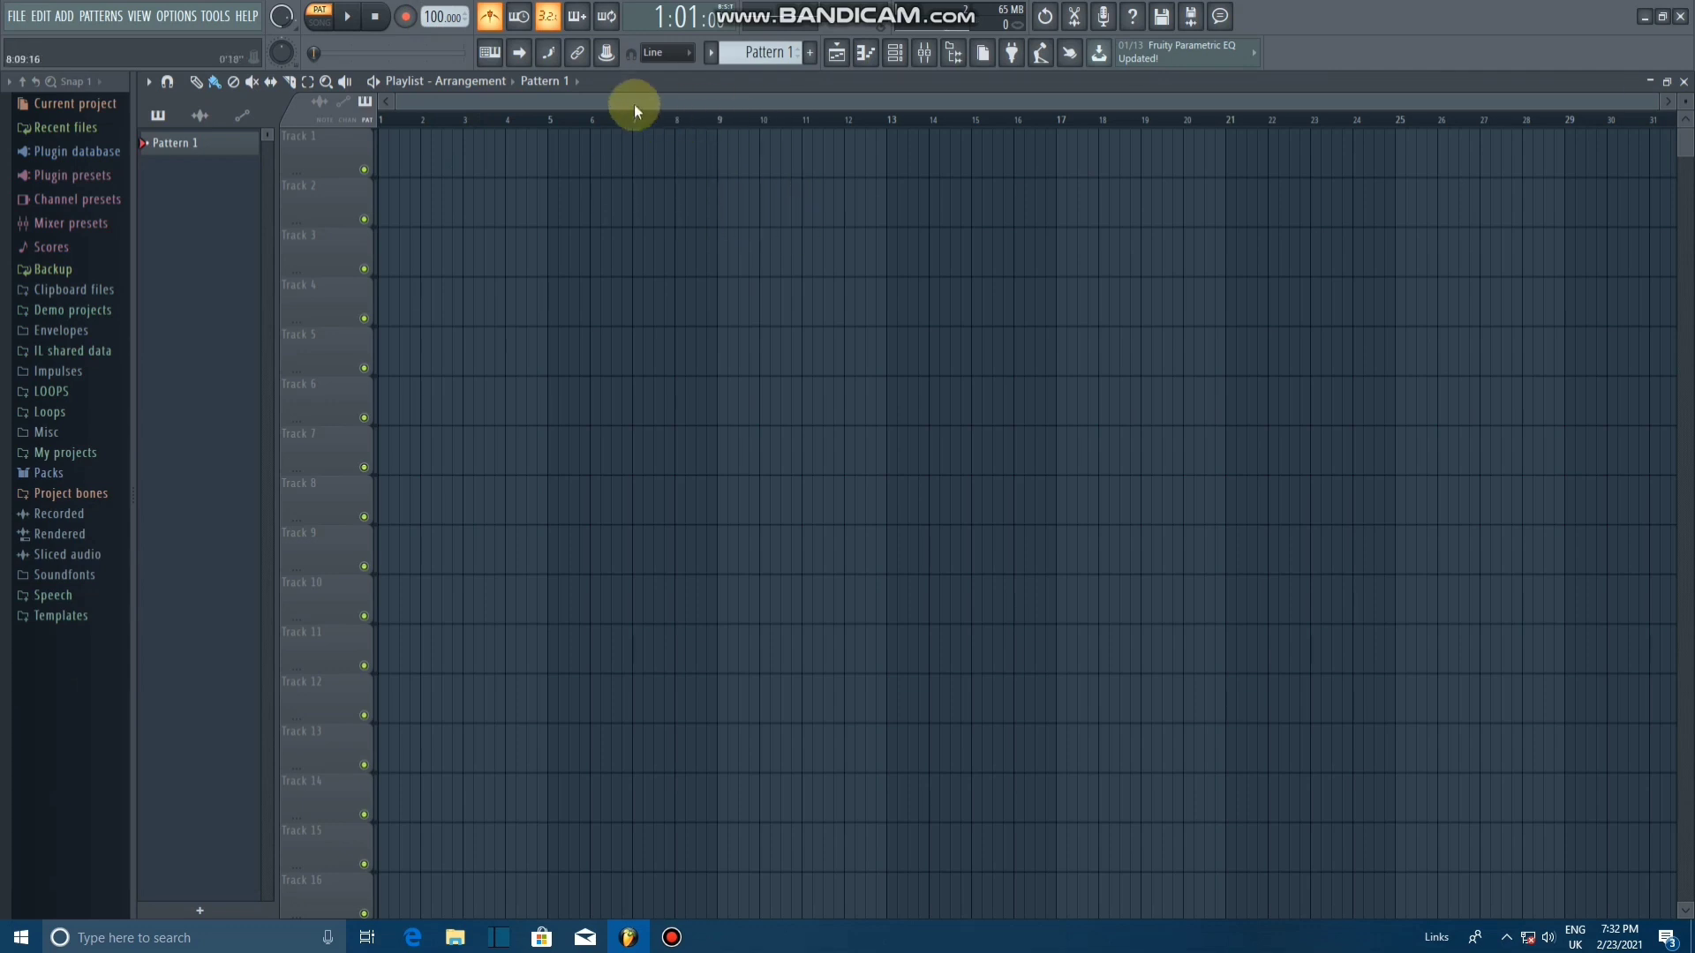
click(809, 52)
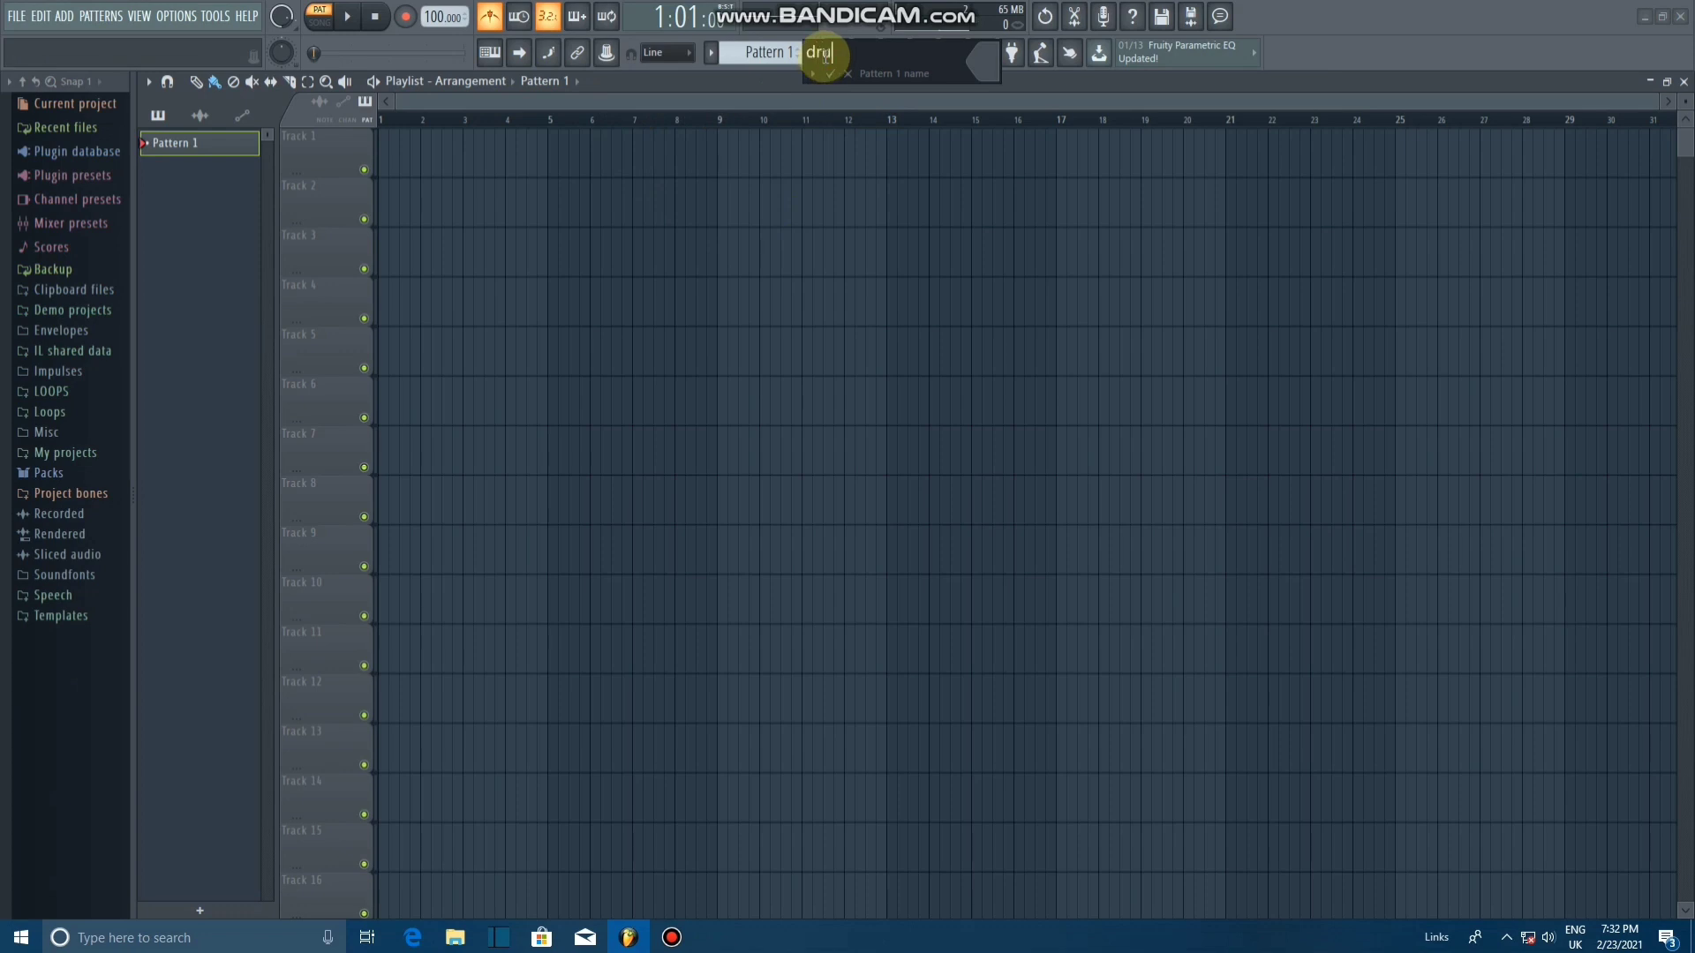
key(Return)
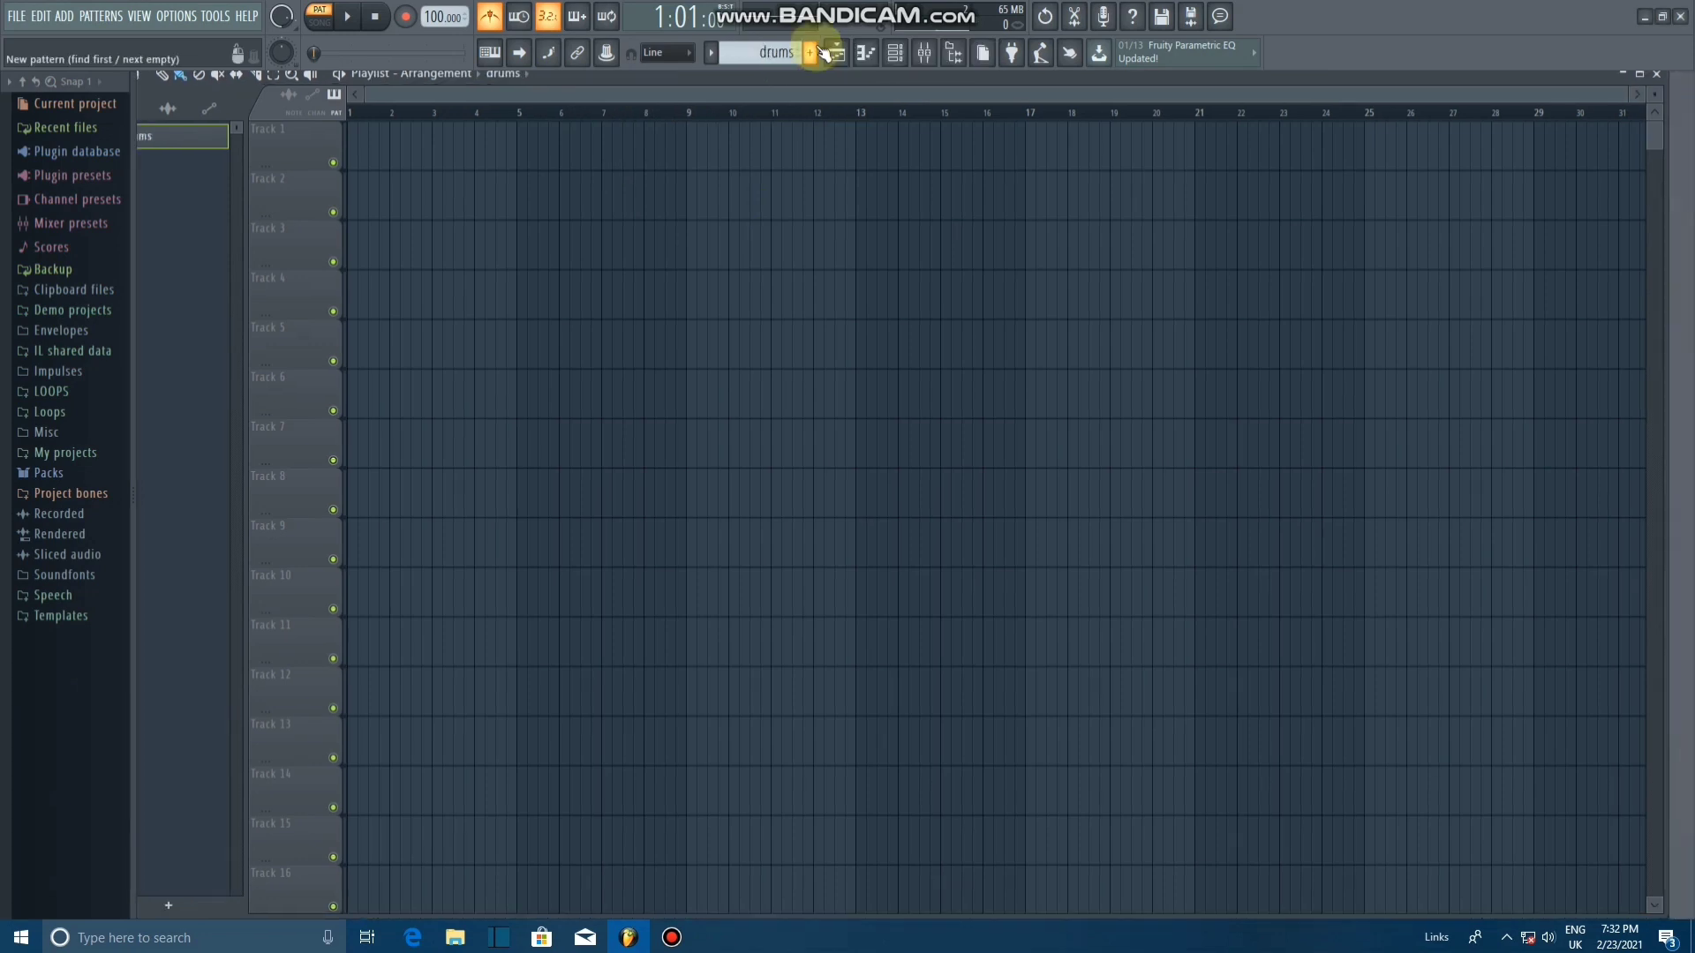
Step: Show the Channel rack in the middle of the playlist, add a Kick hit on step 1 and play the pattern
click(904, 62)
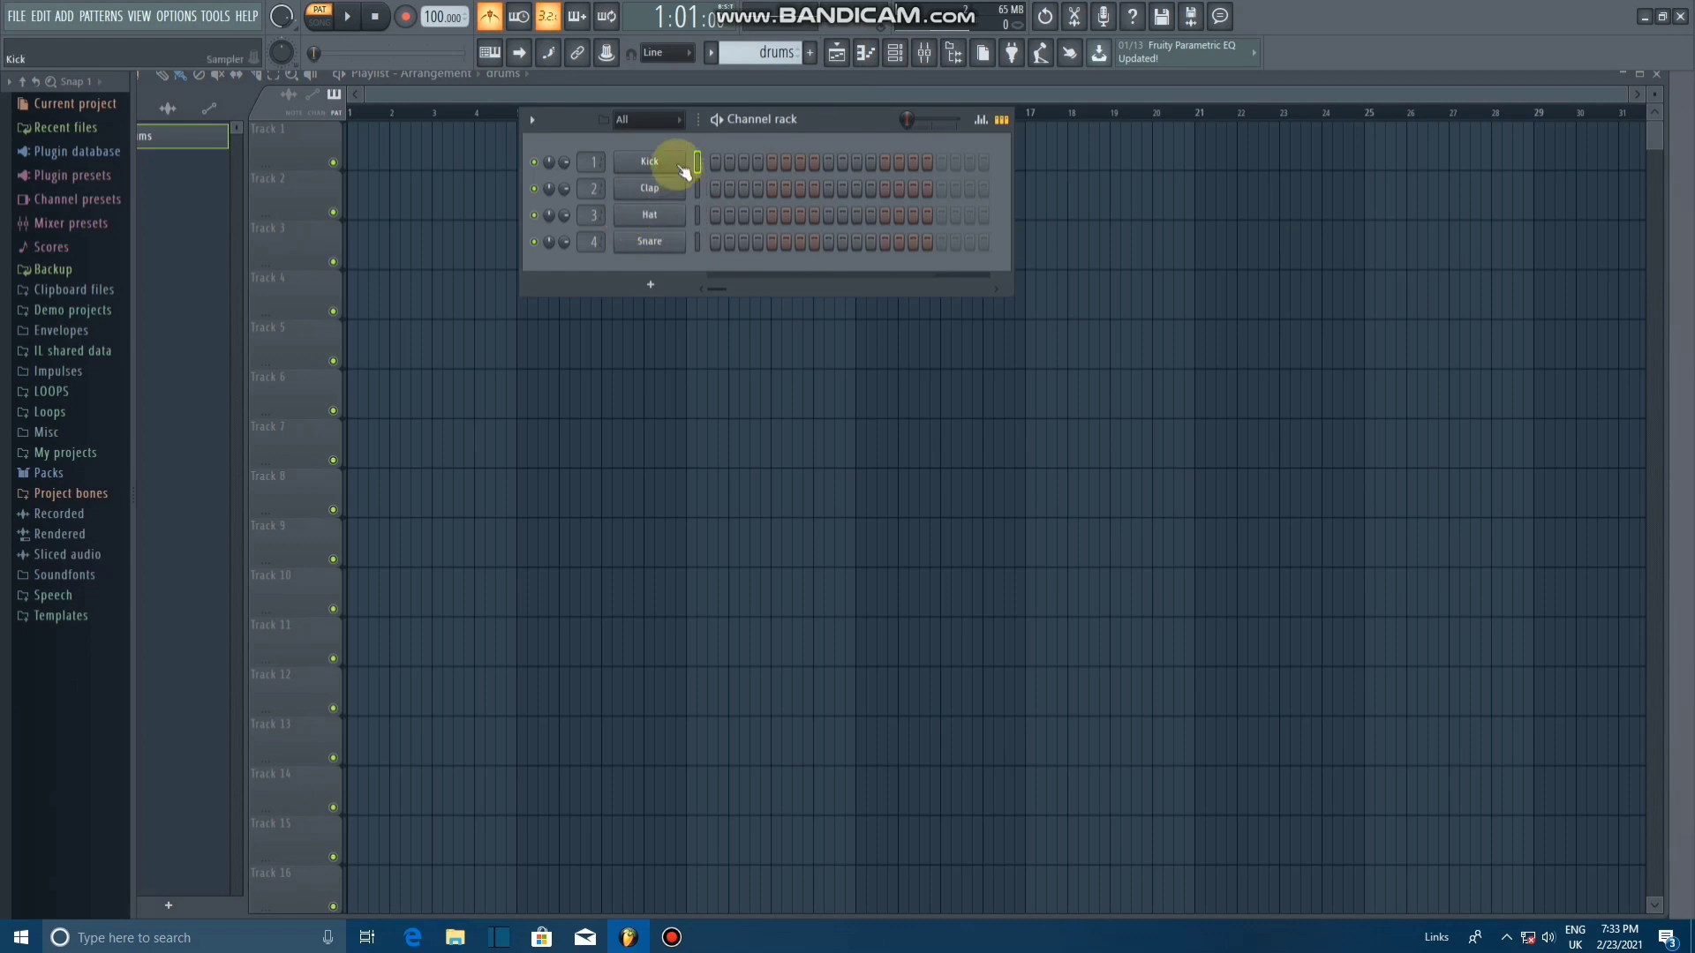
drag(583, 122, 521, 261)
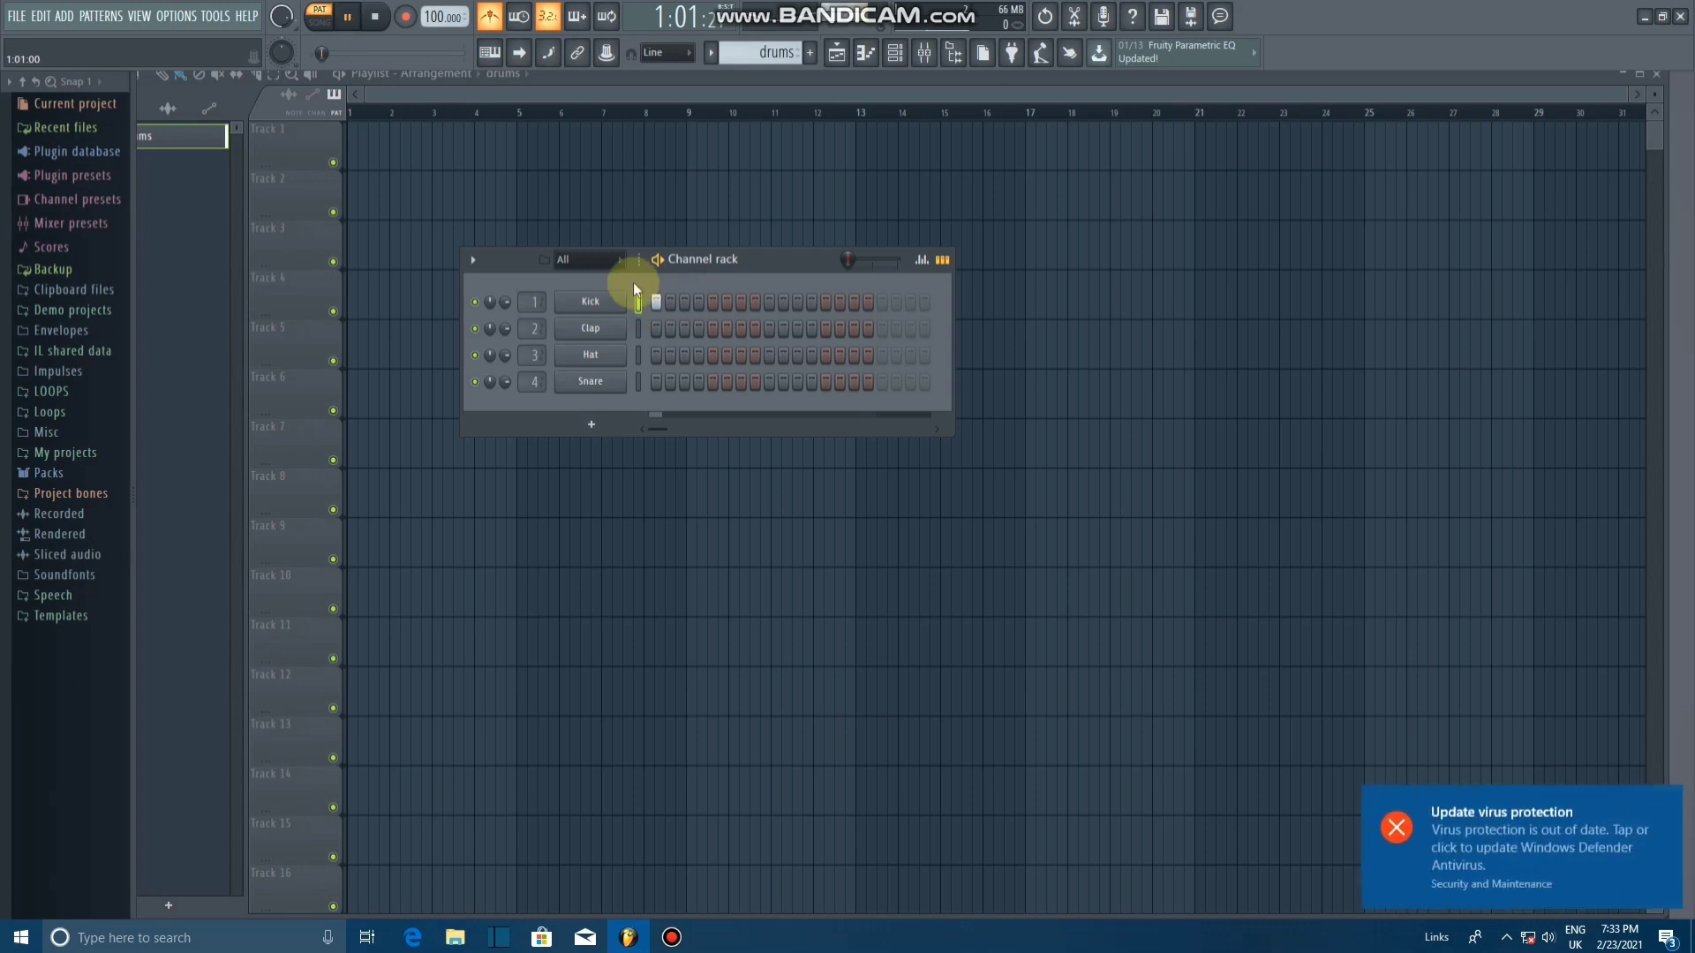
key(space)
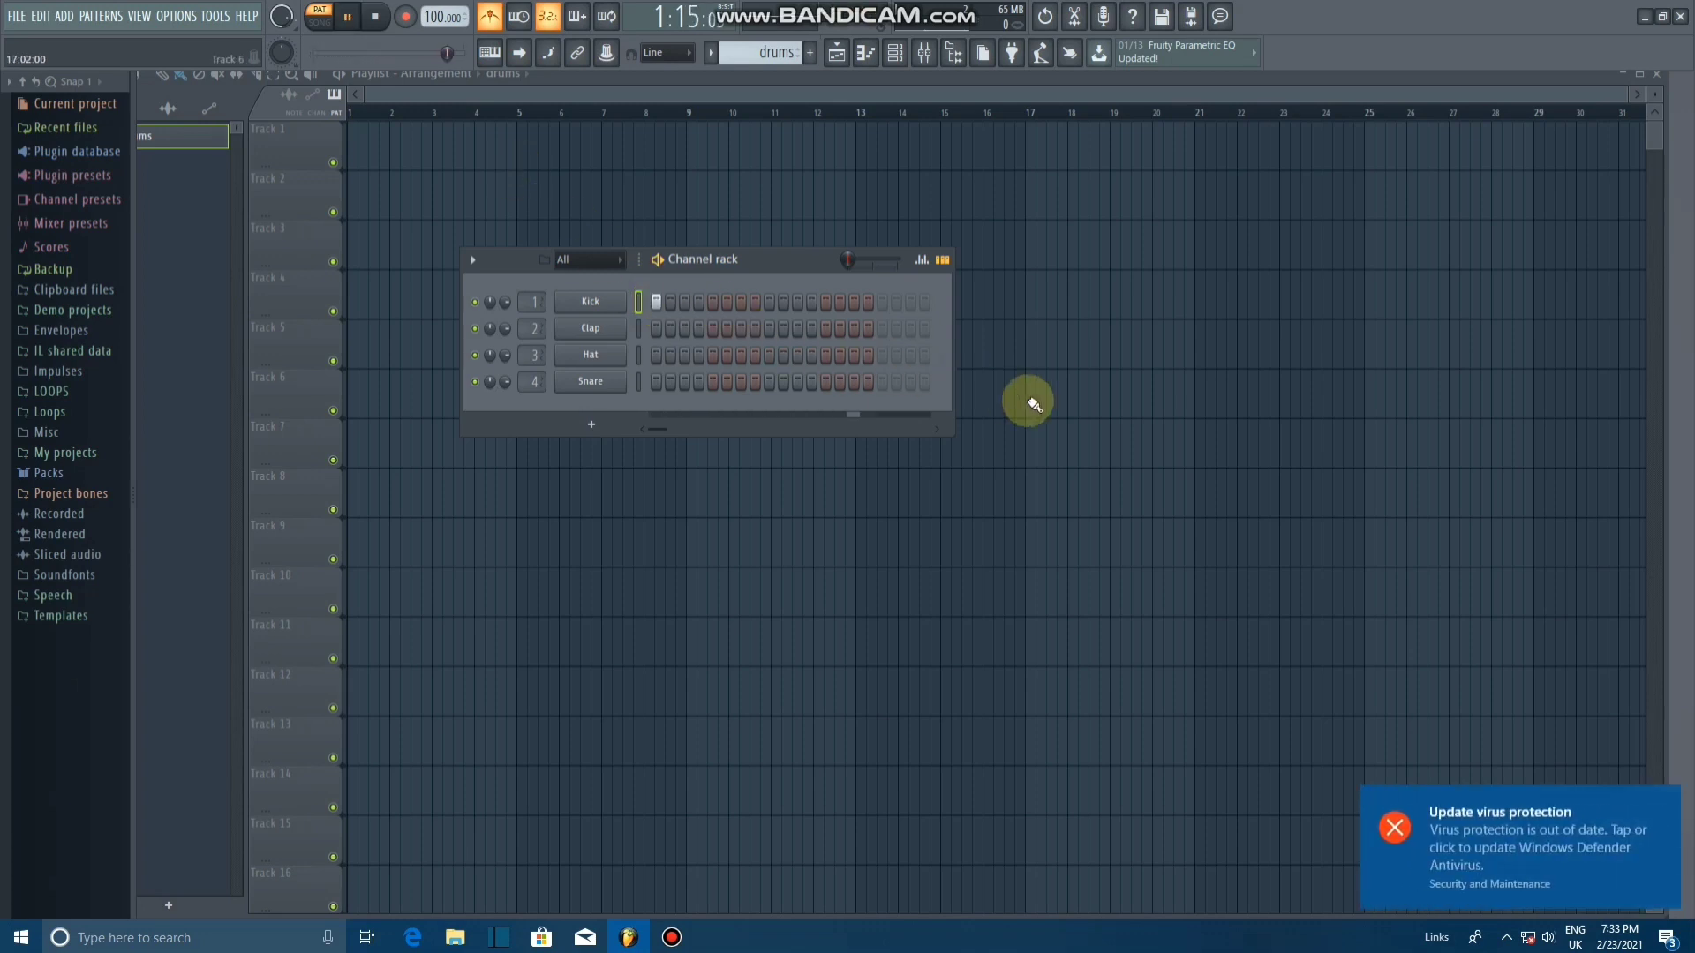
Step: Open the virus protection alert, minimize the Windows Defender Security Center window and stop playback of the pattern
click(1395, 837)
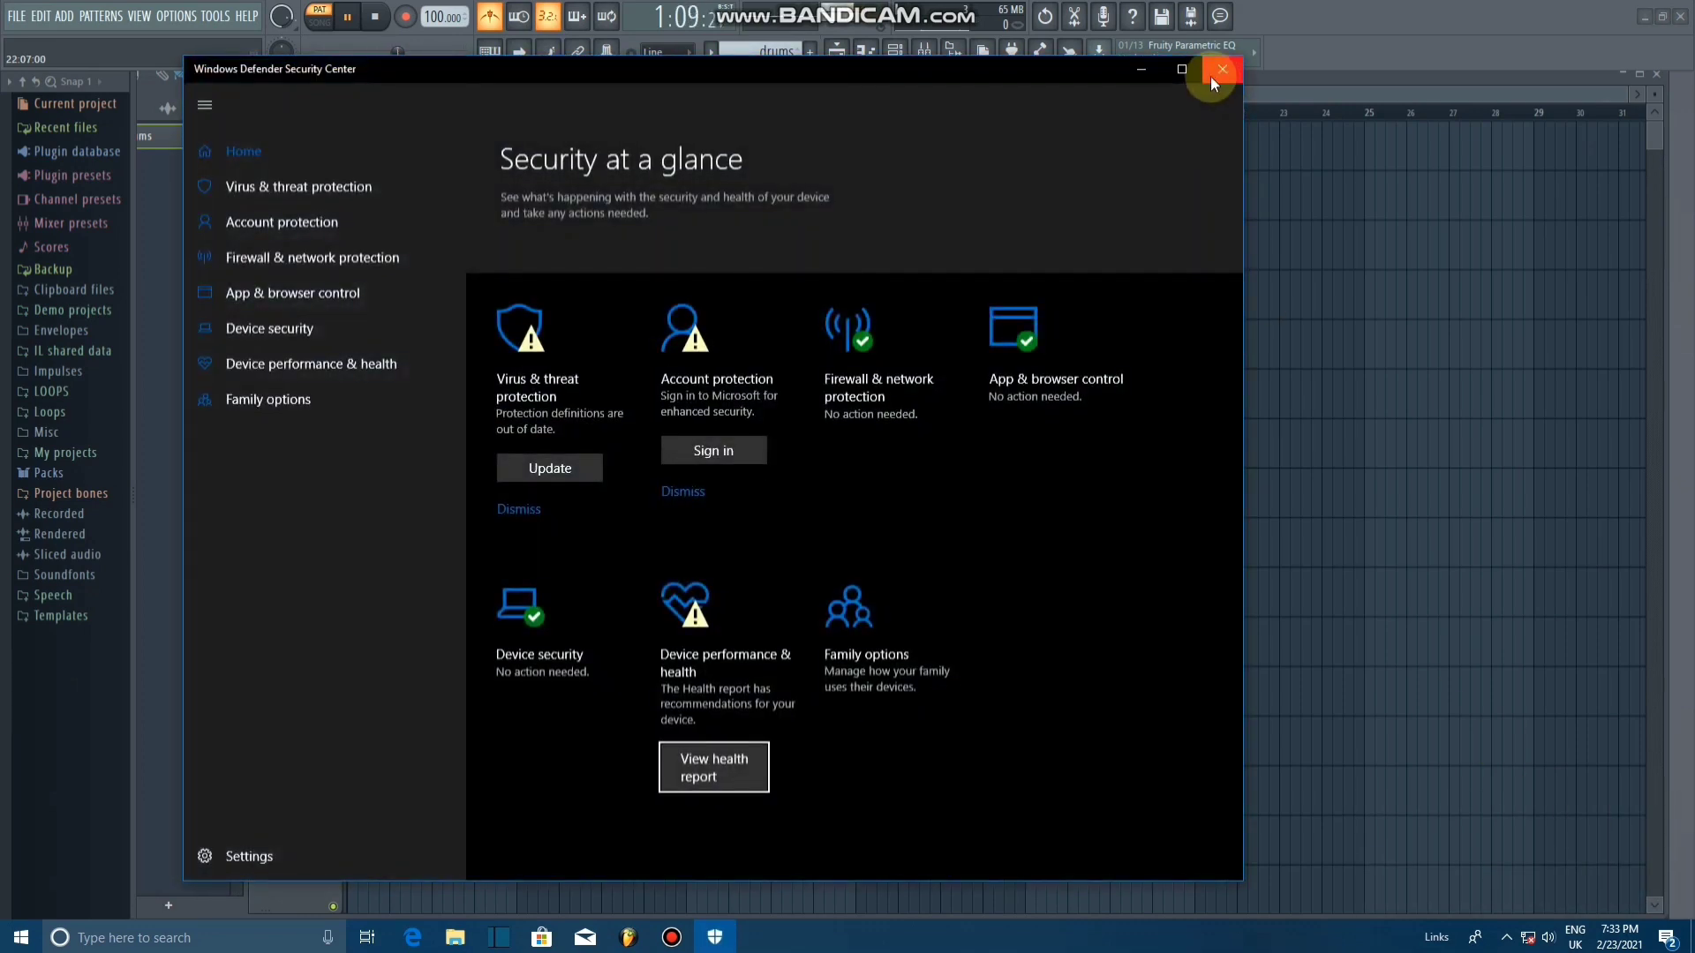
click(1141, 70)
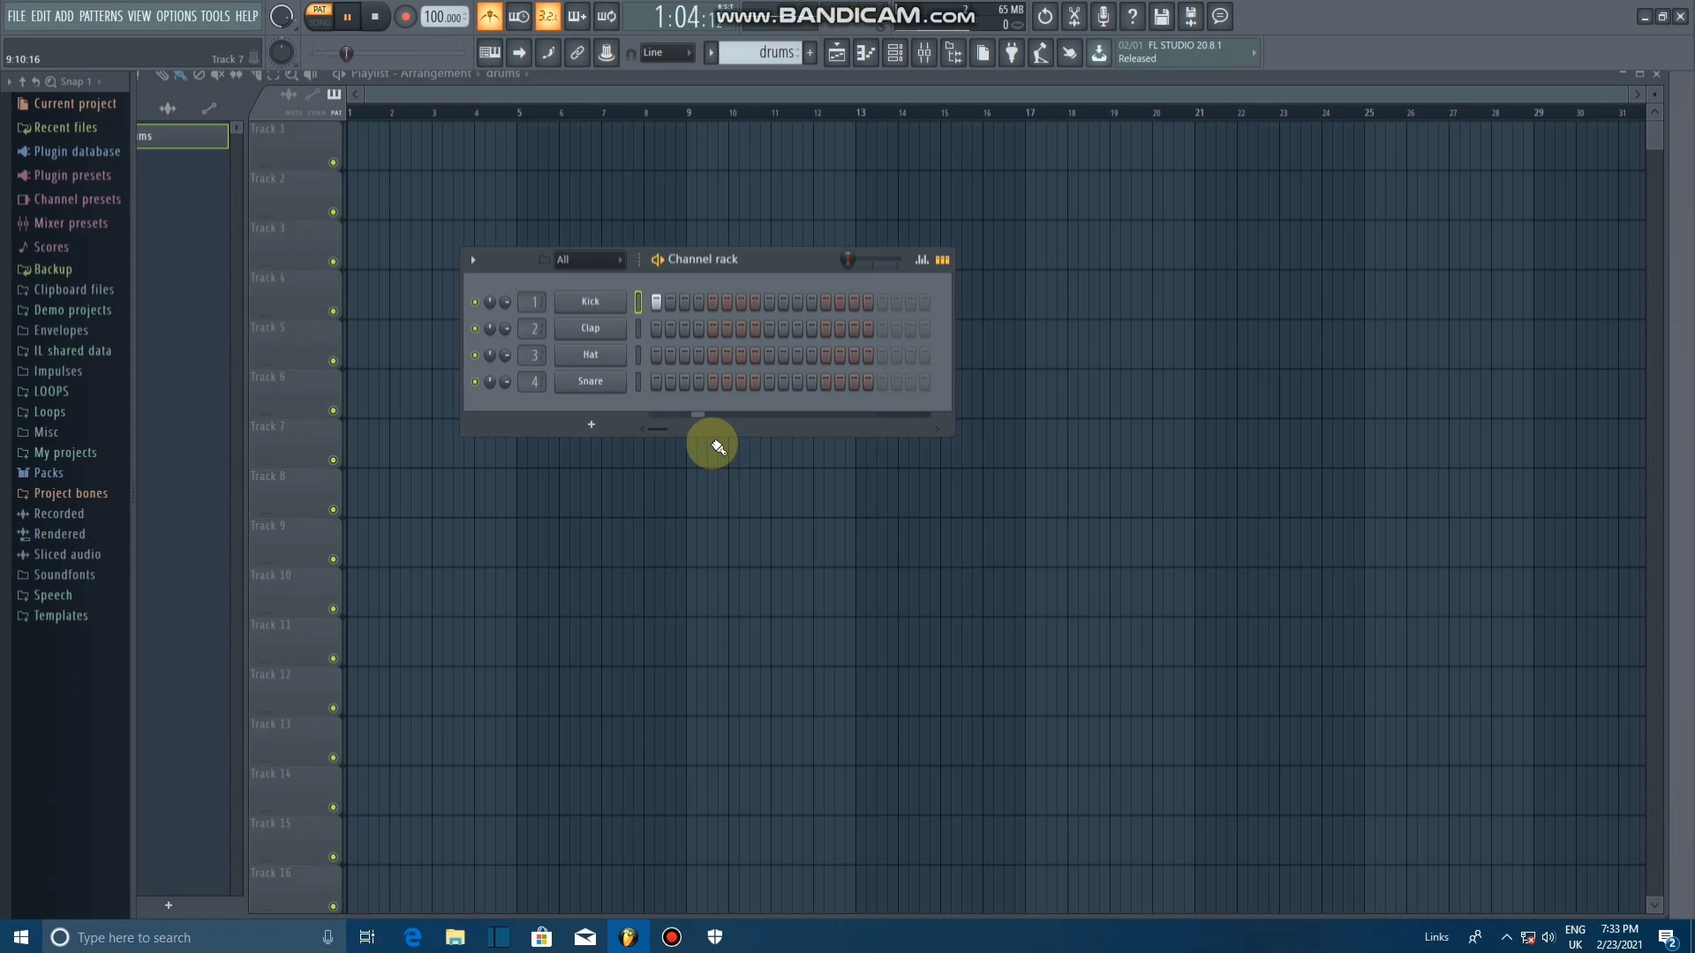
key(space)
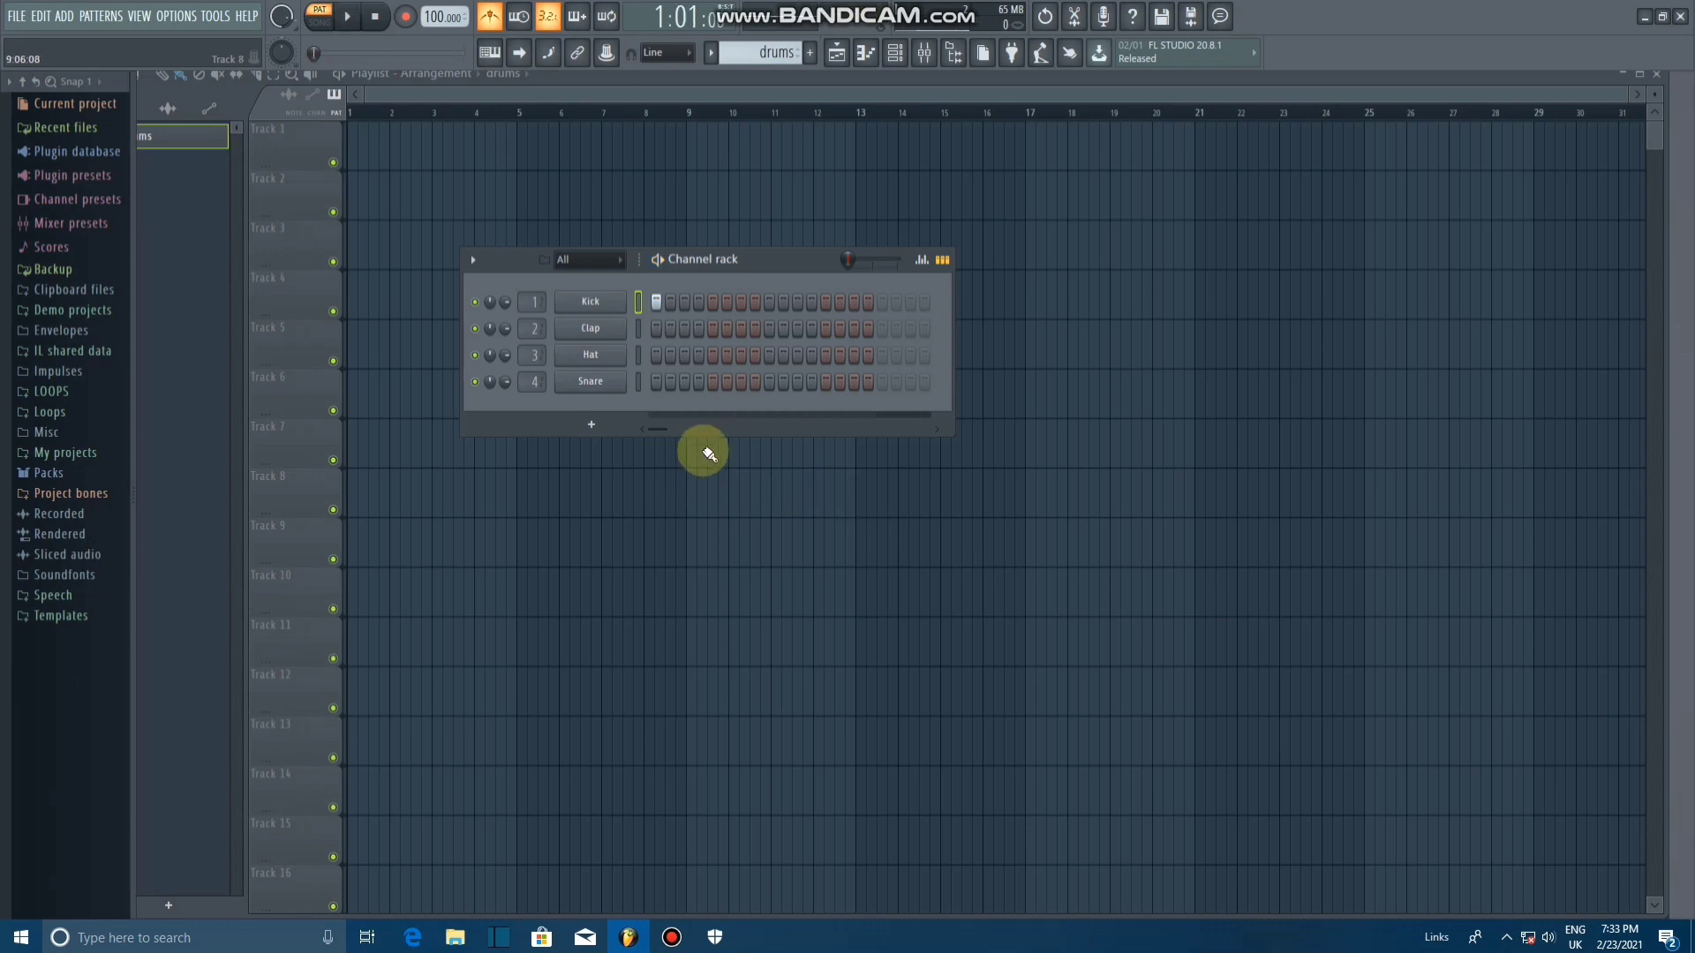
Step: Add Hat hits on every odd step from 1 to 15 and play the drums pattern
click(656, 357)
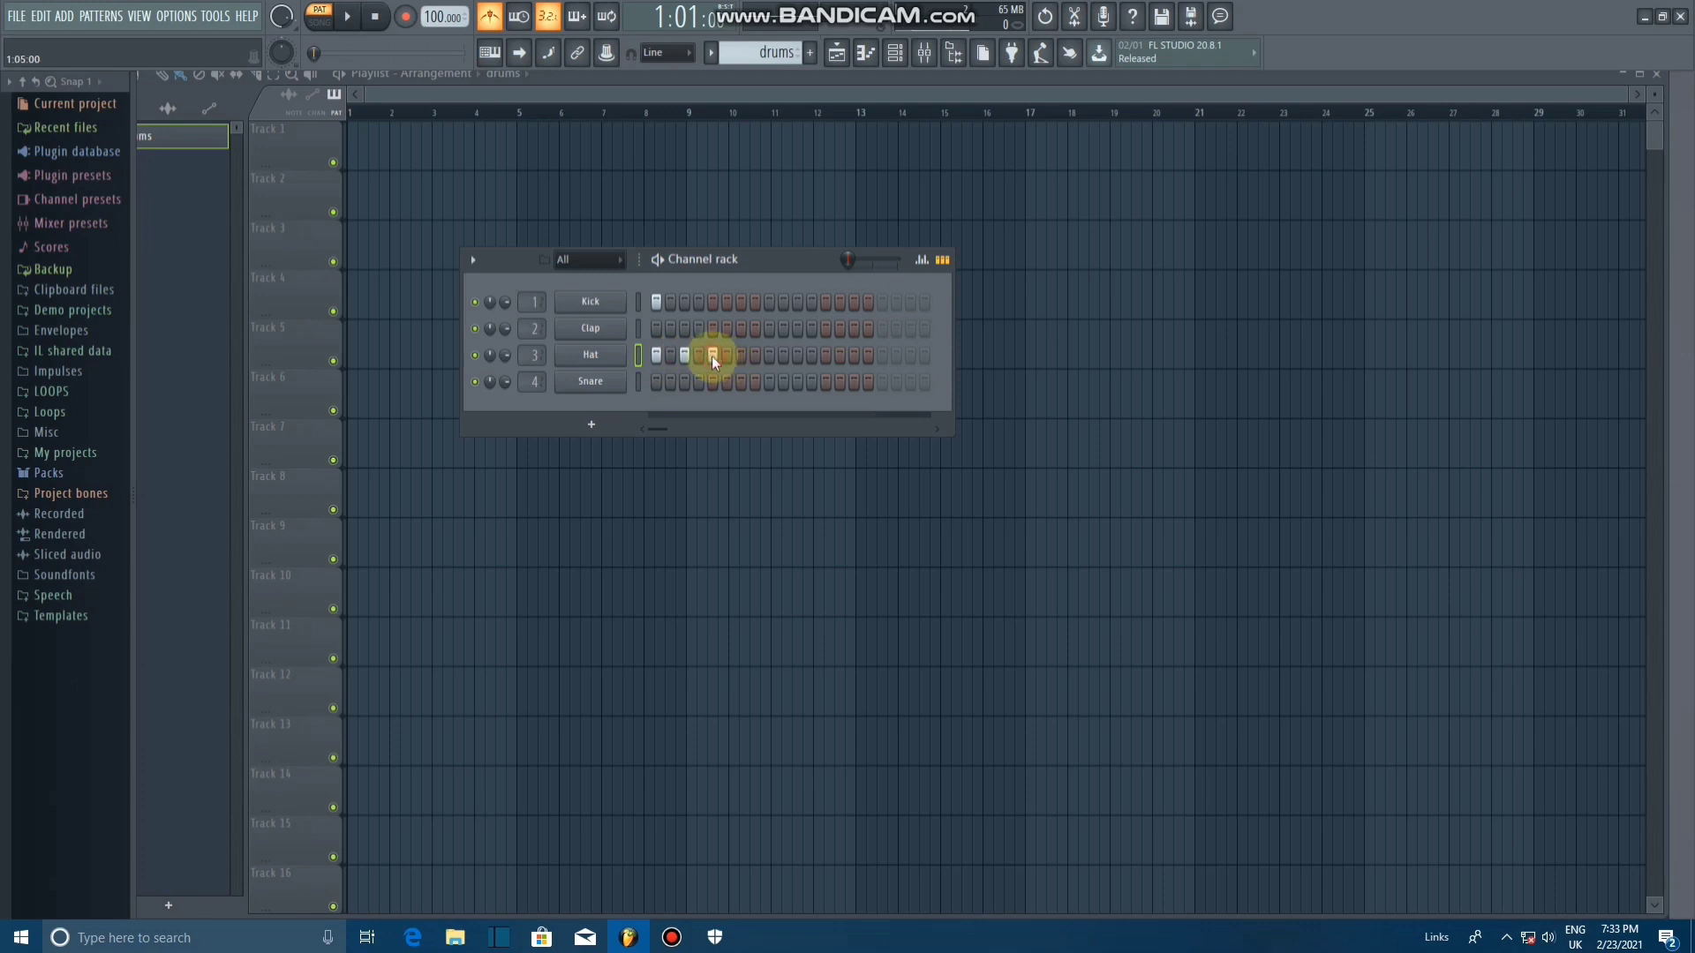
click(797, 356)
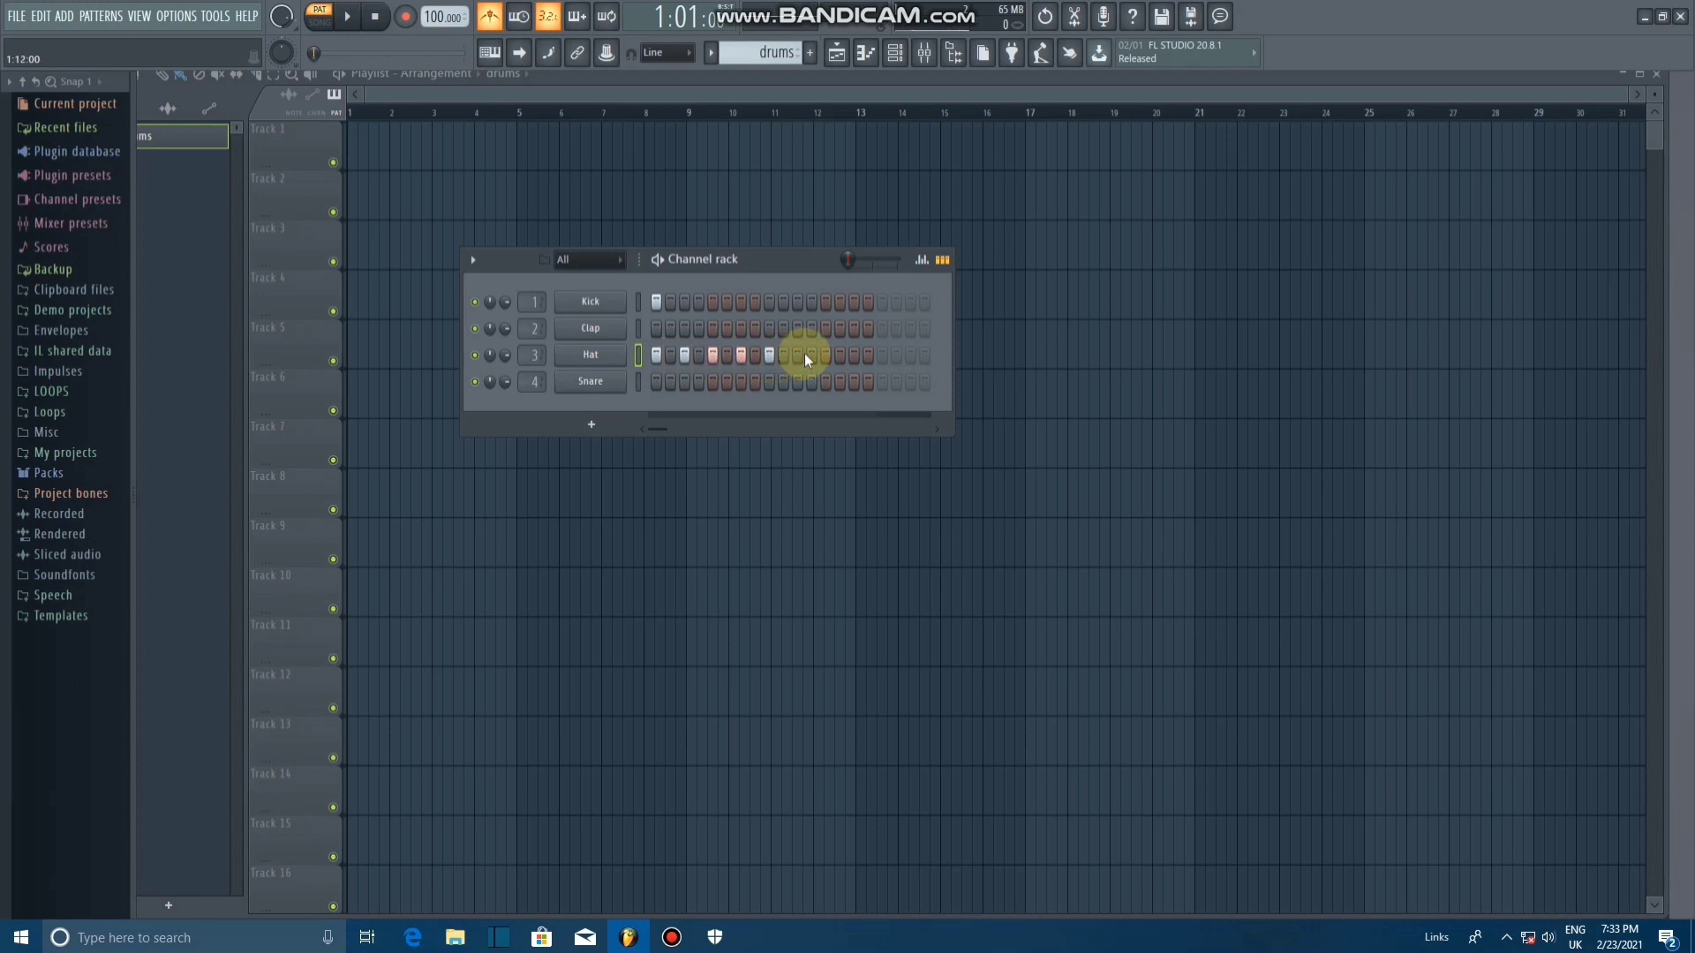
click(827, 356)
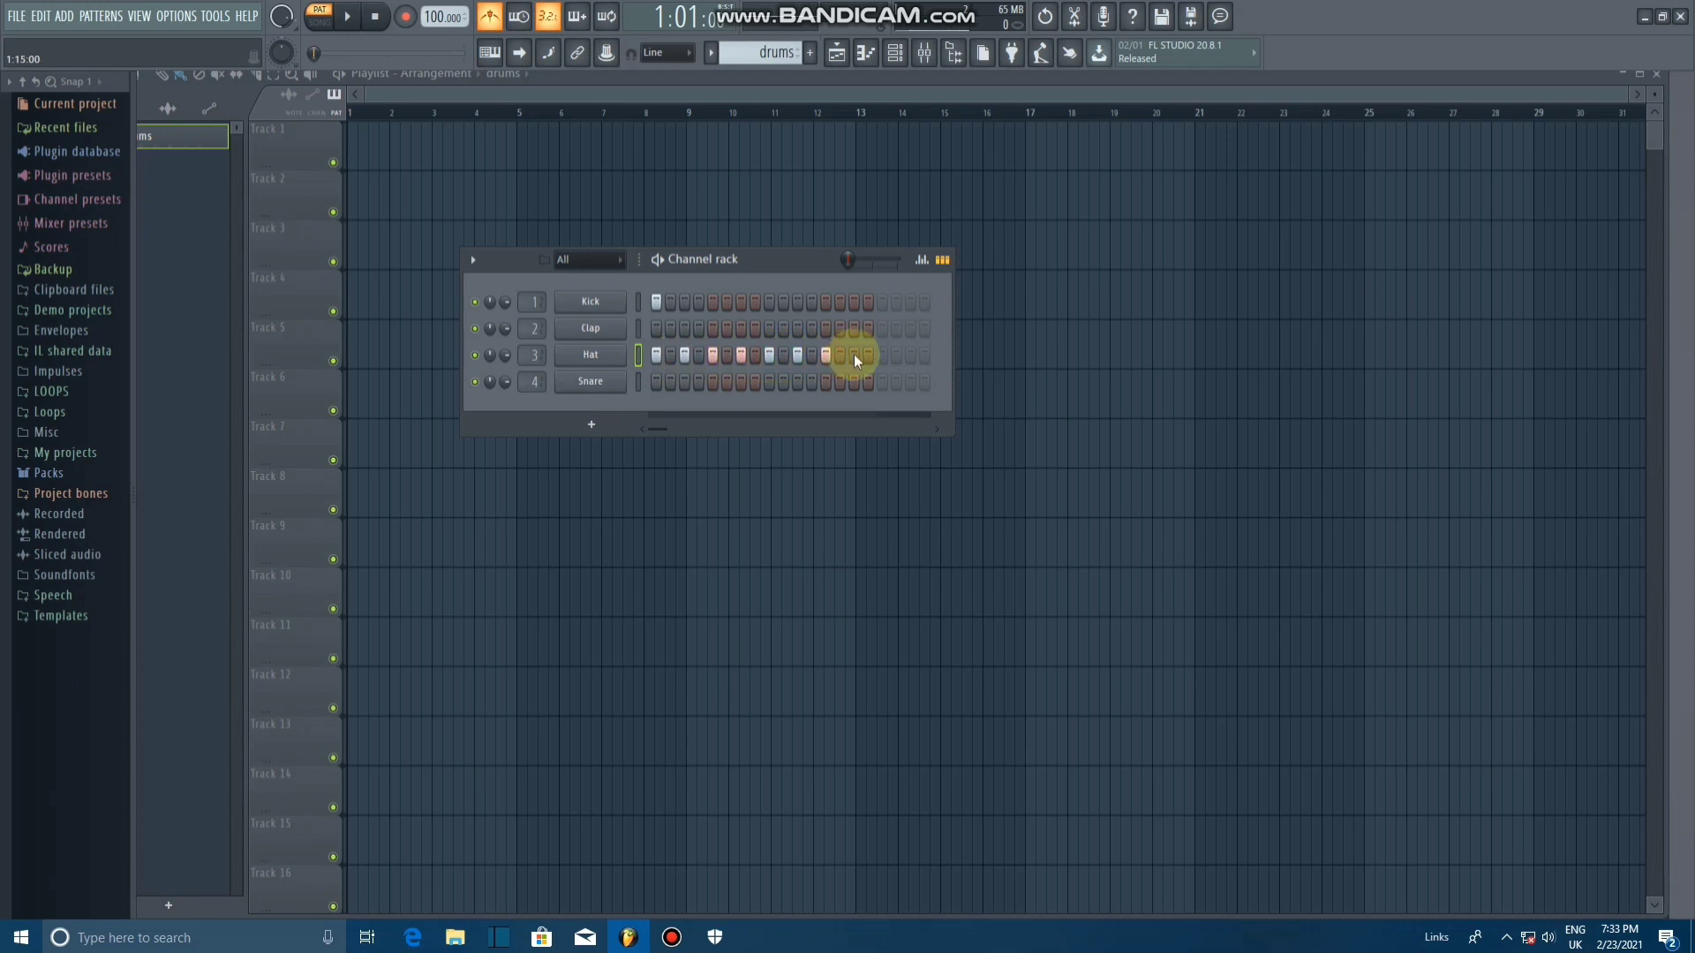
key(space)
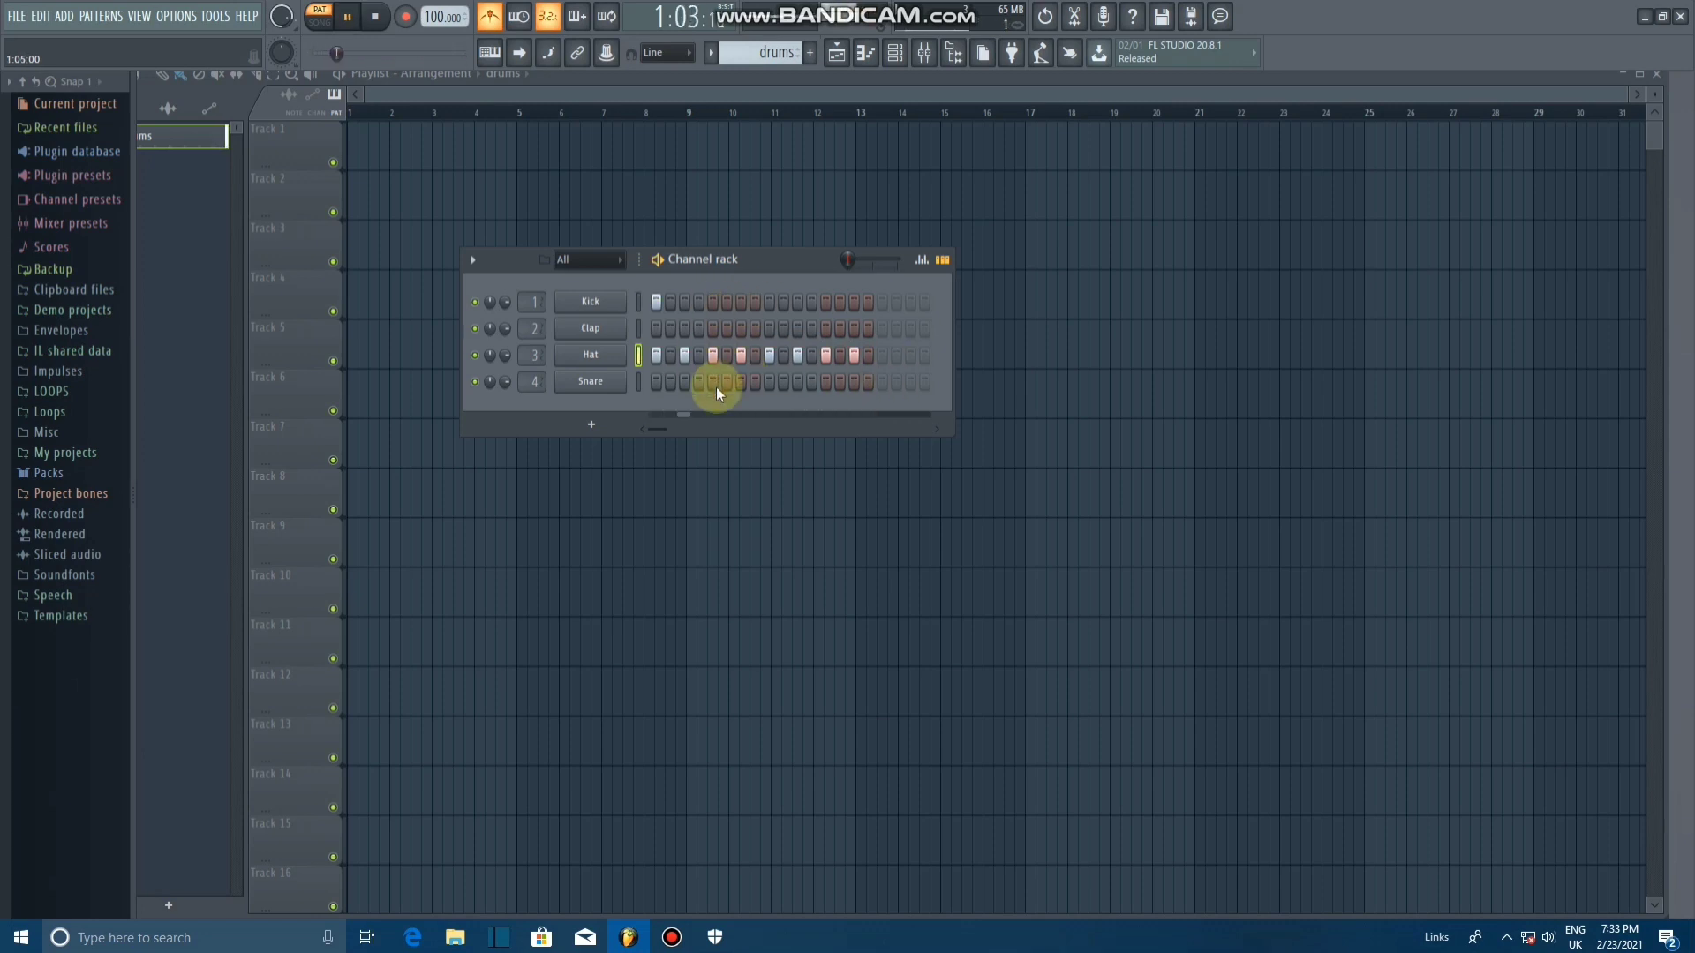
Step: Add Snare hits on steps 5 and 13 and further Kick hits on steps 7 and 11 while the pattern plays
click(726, 383)
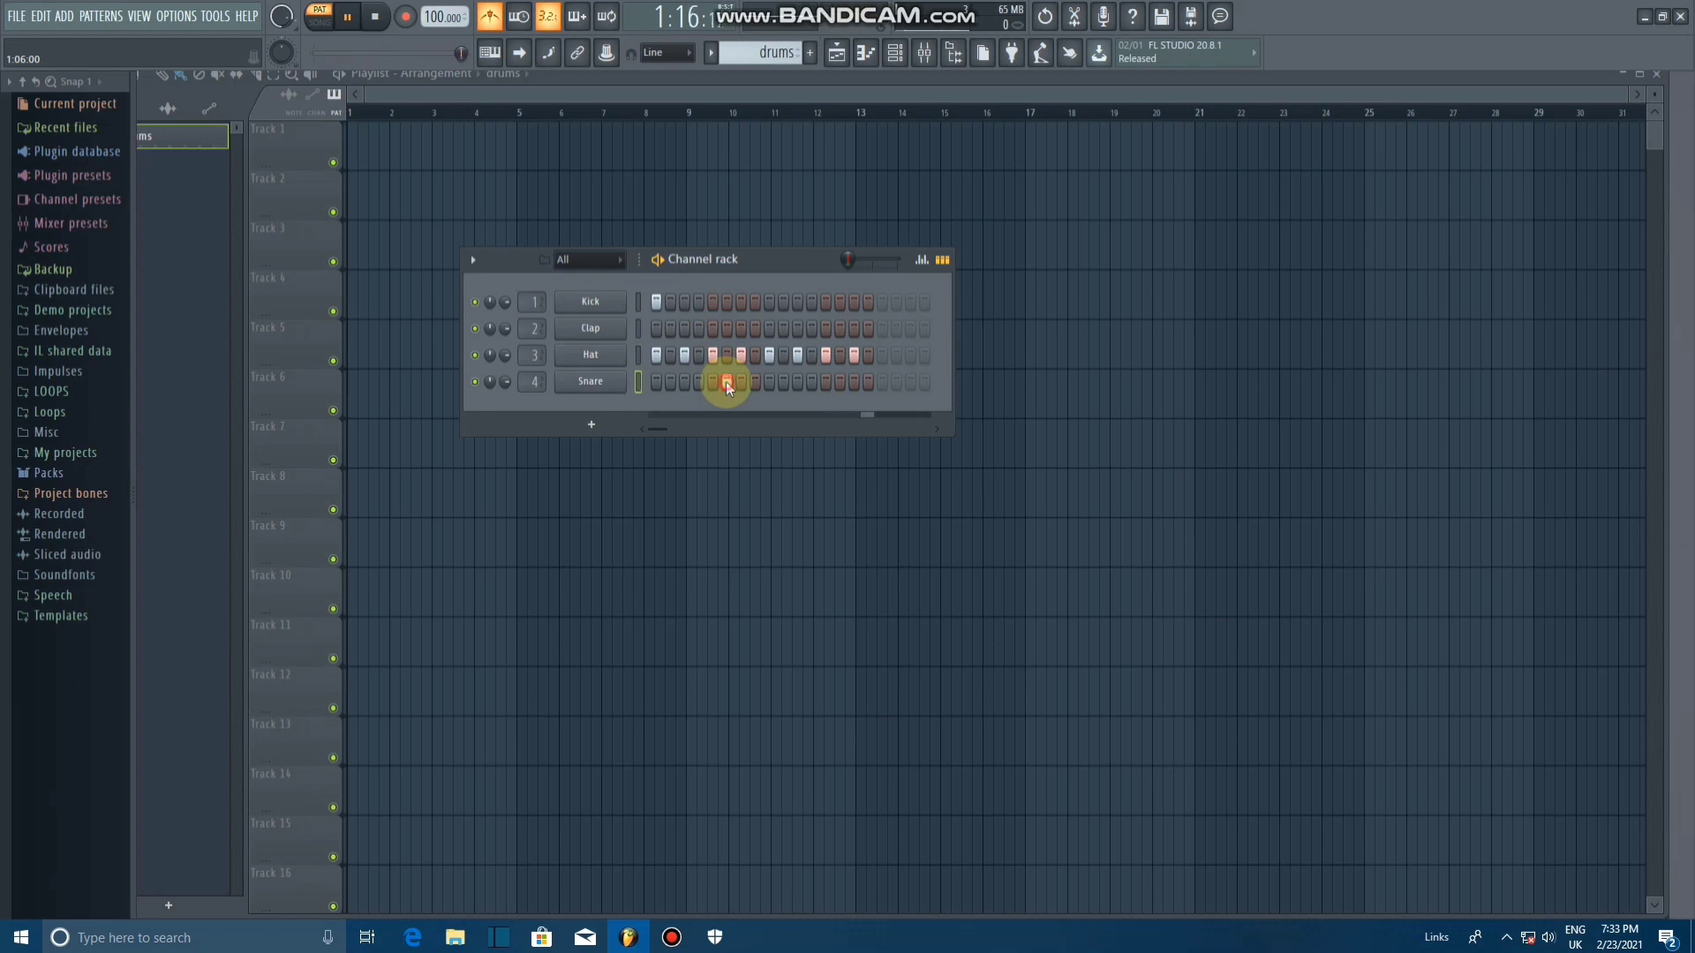
click(713, 382)
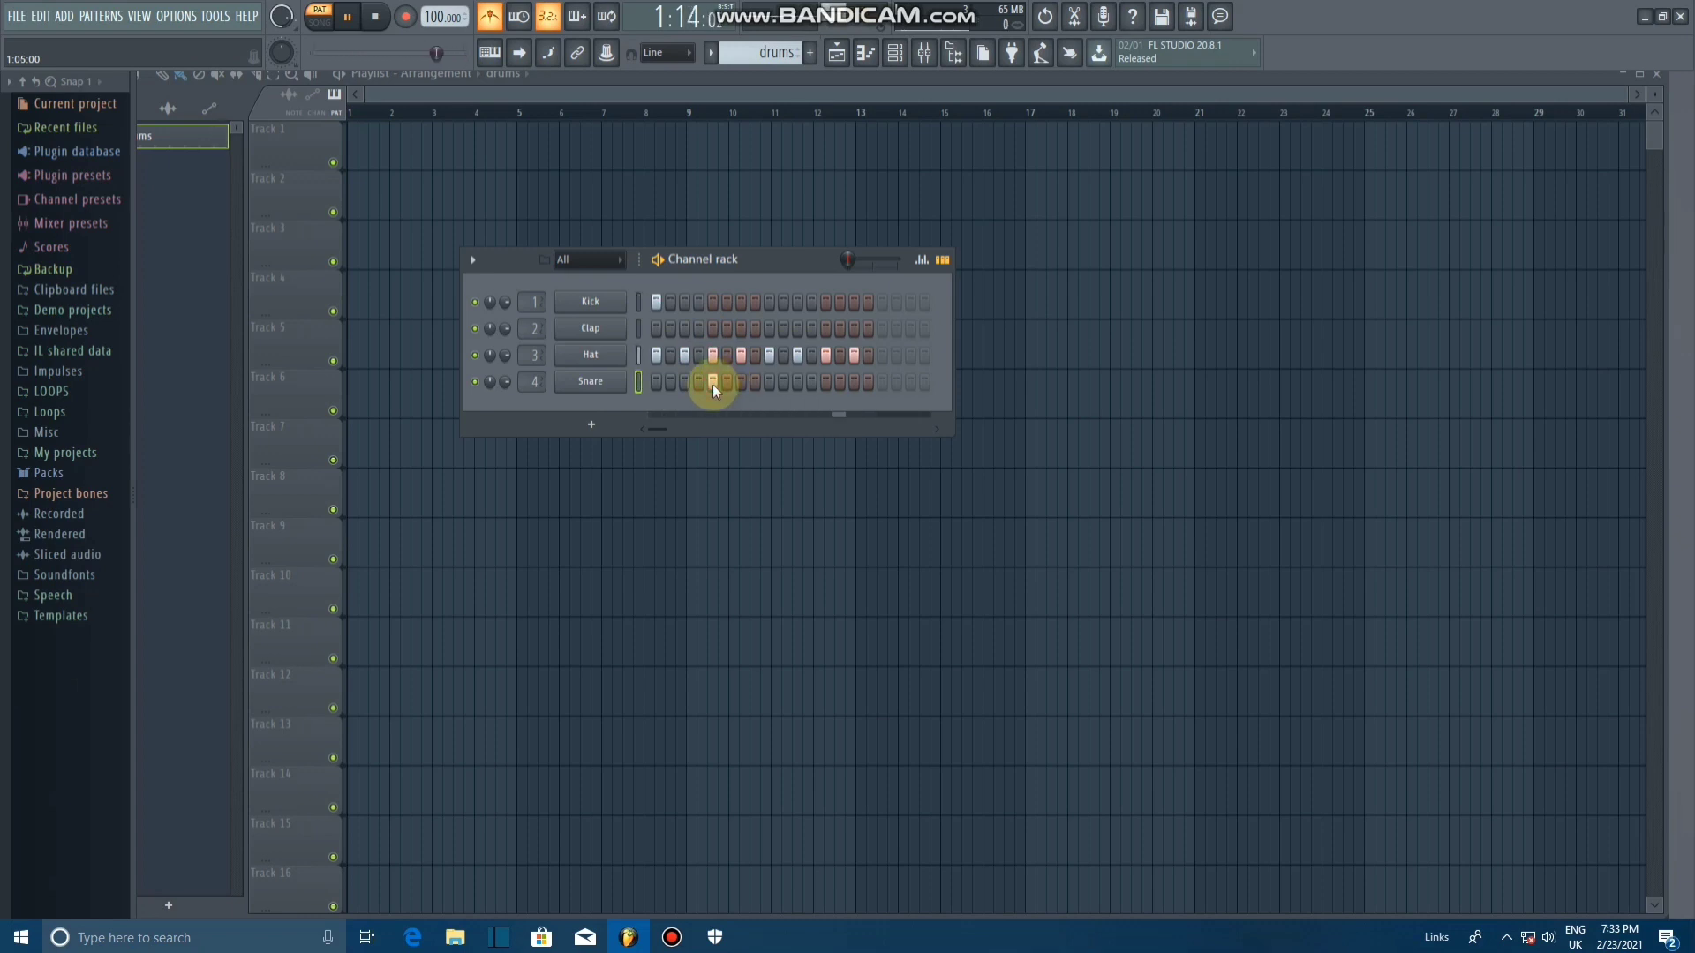
click(743, 303)
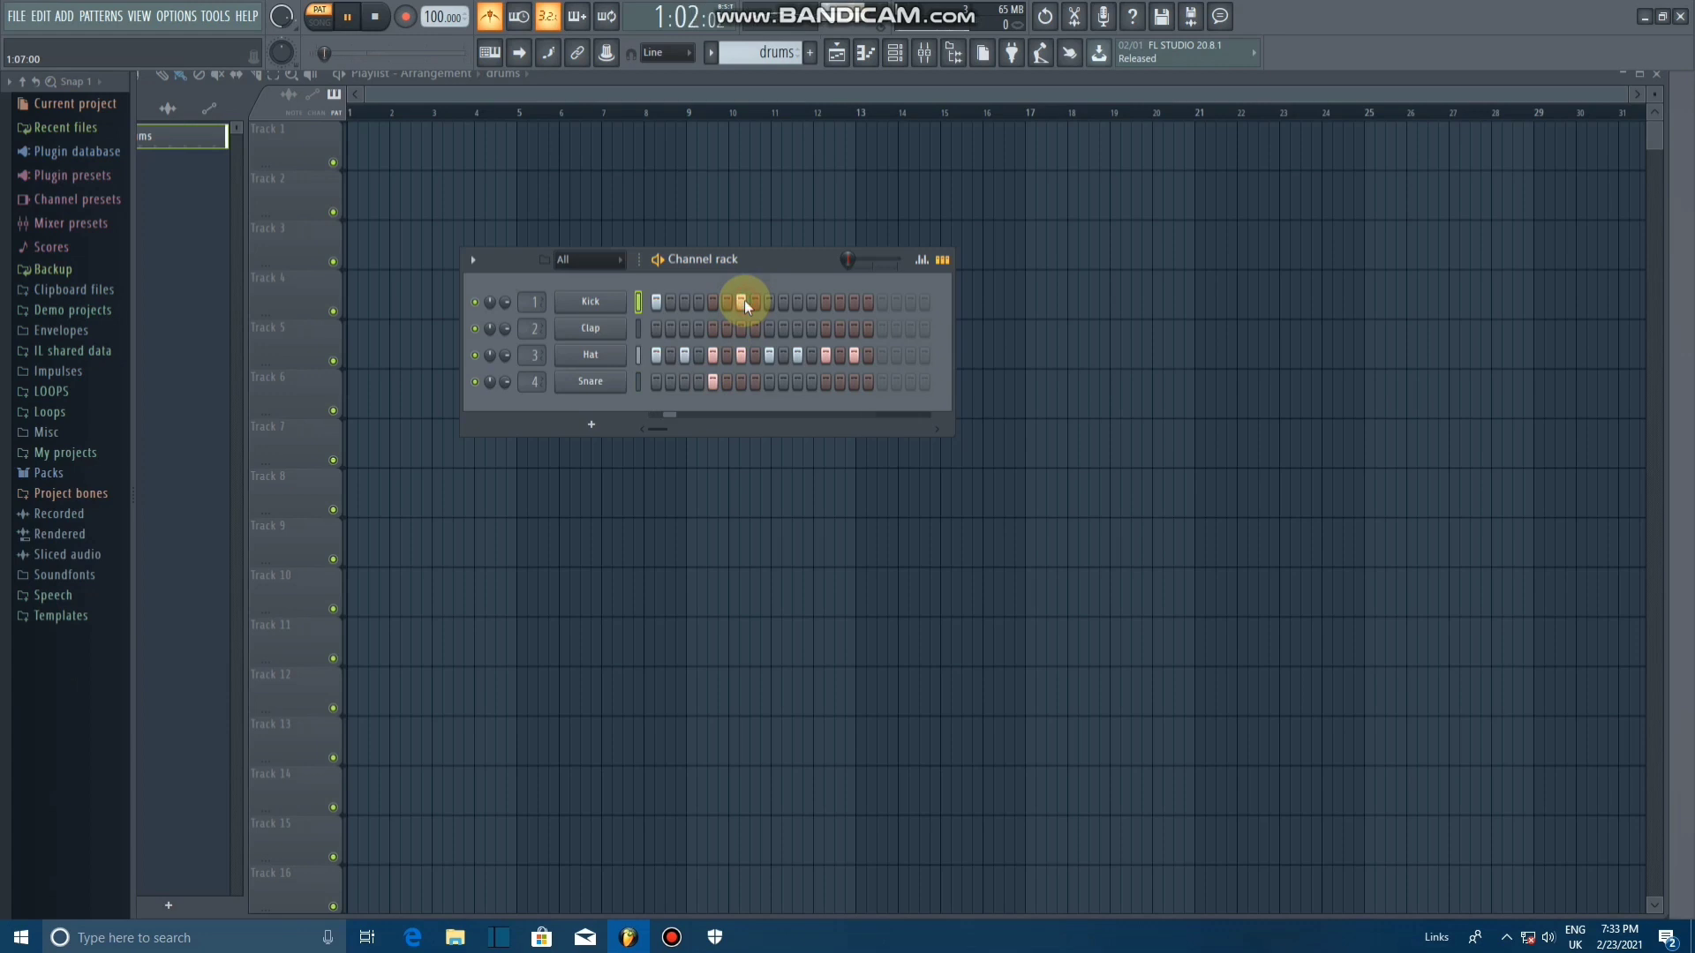
click(796, 302)
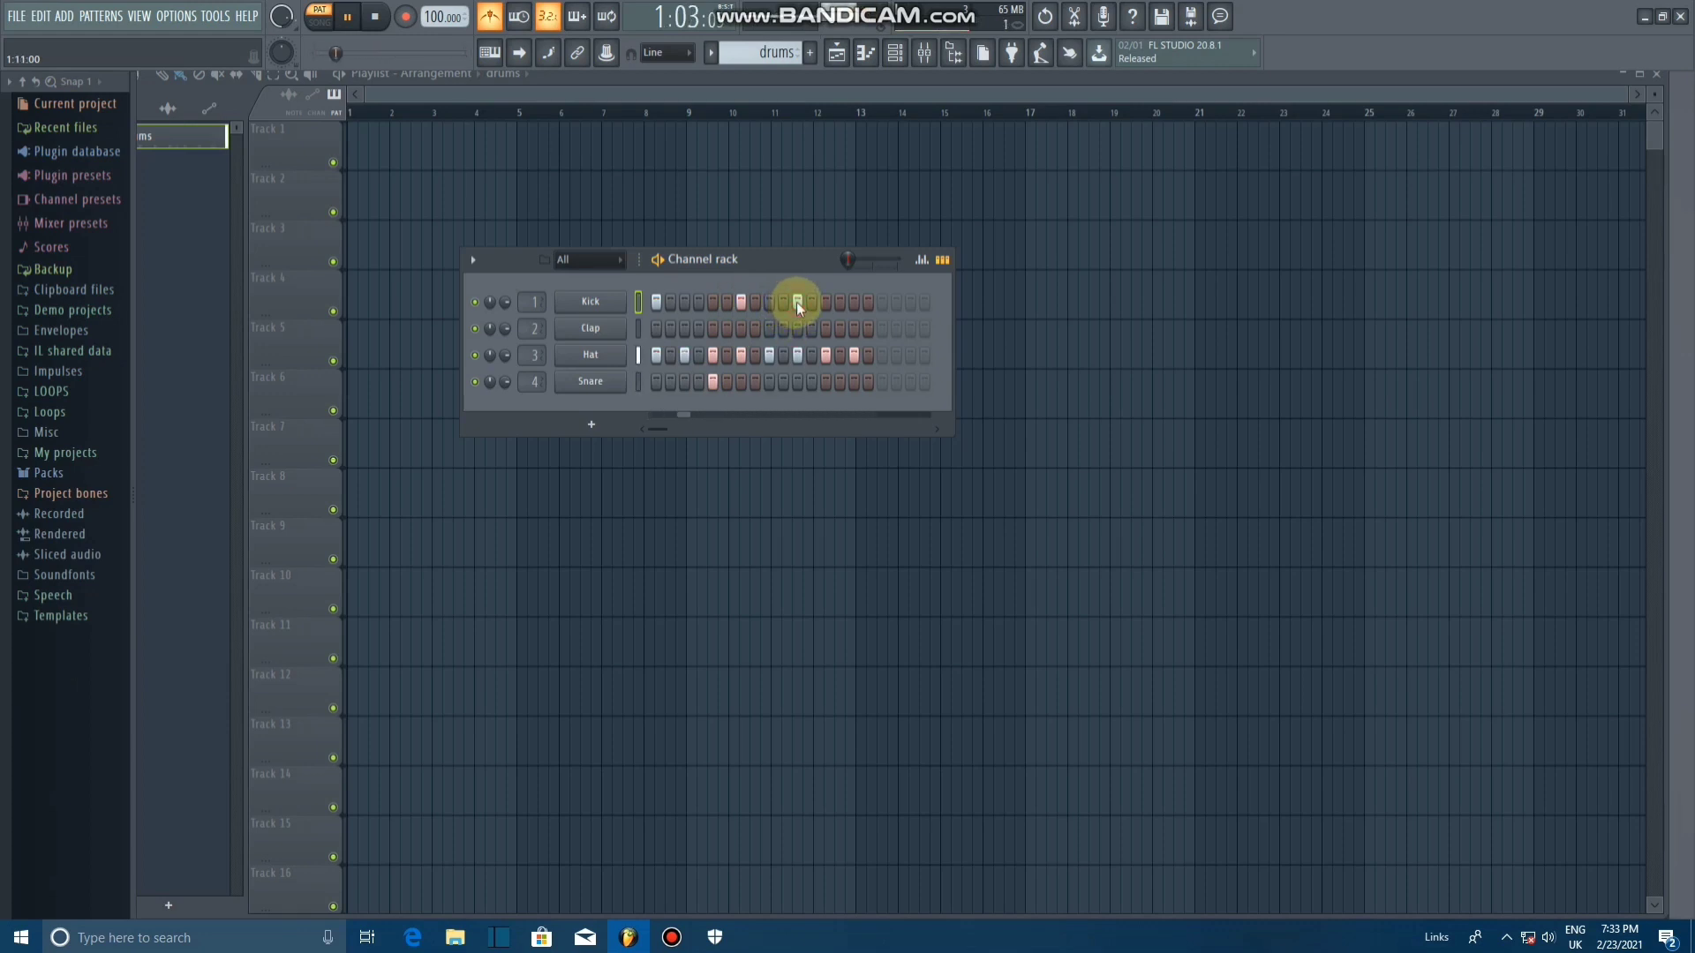
click(840, 382)
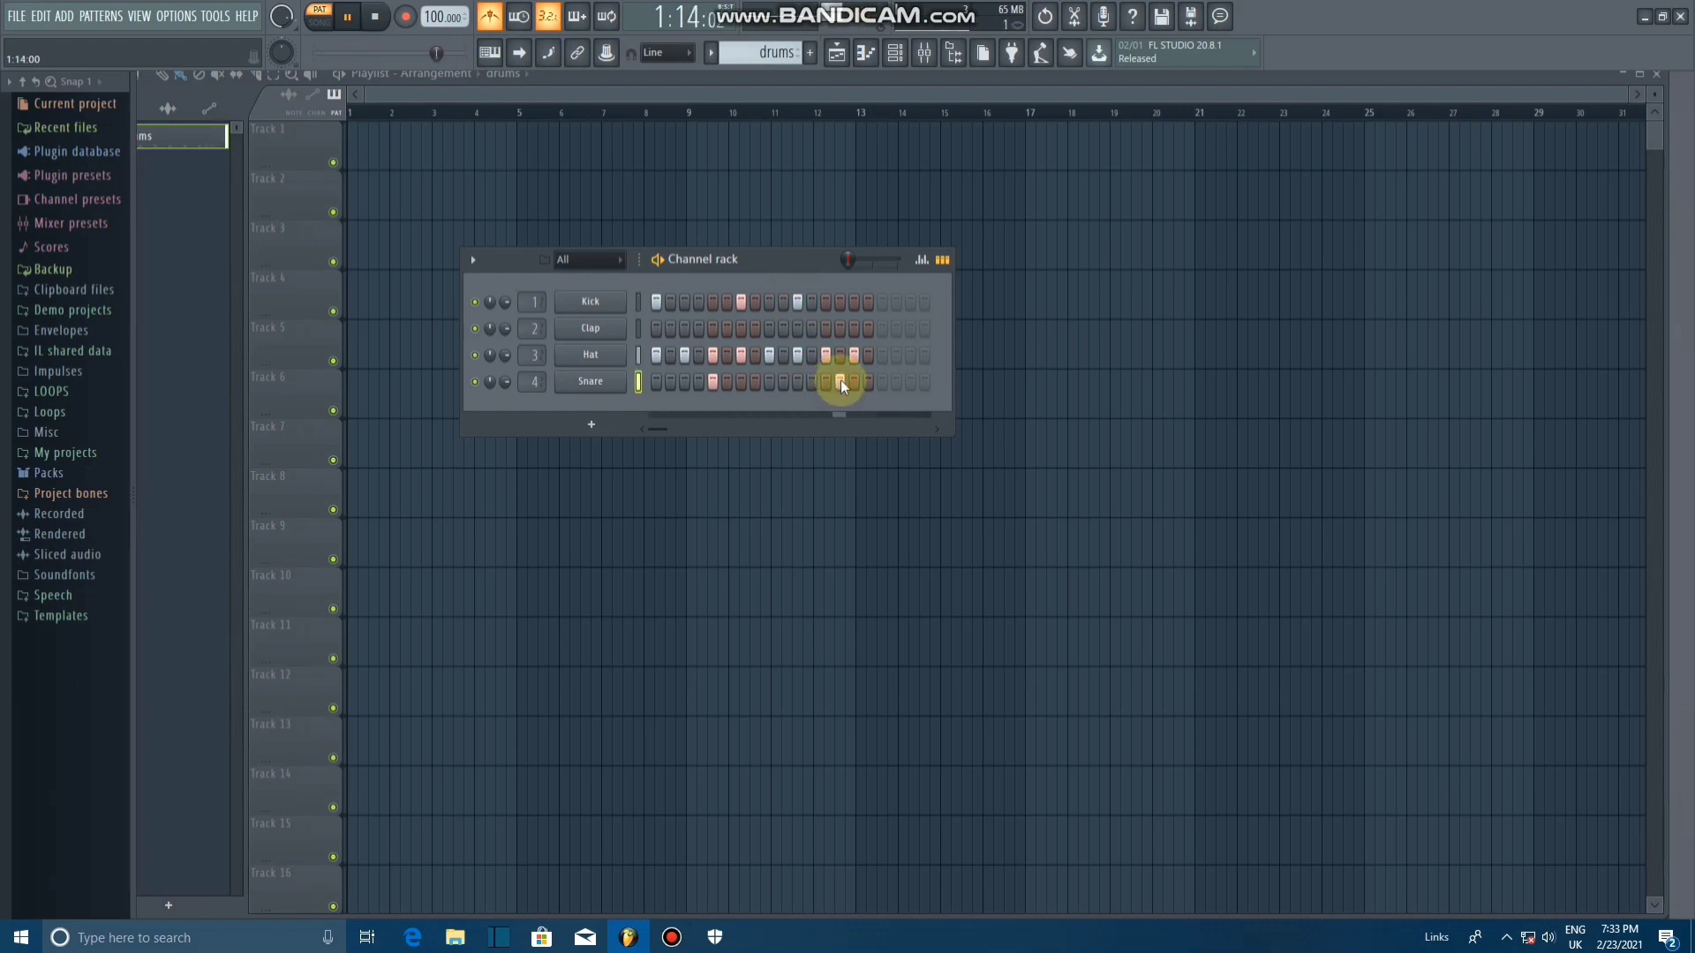
click(840, 383)
click(828, 382)
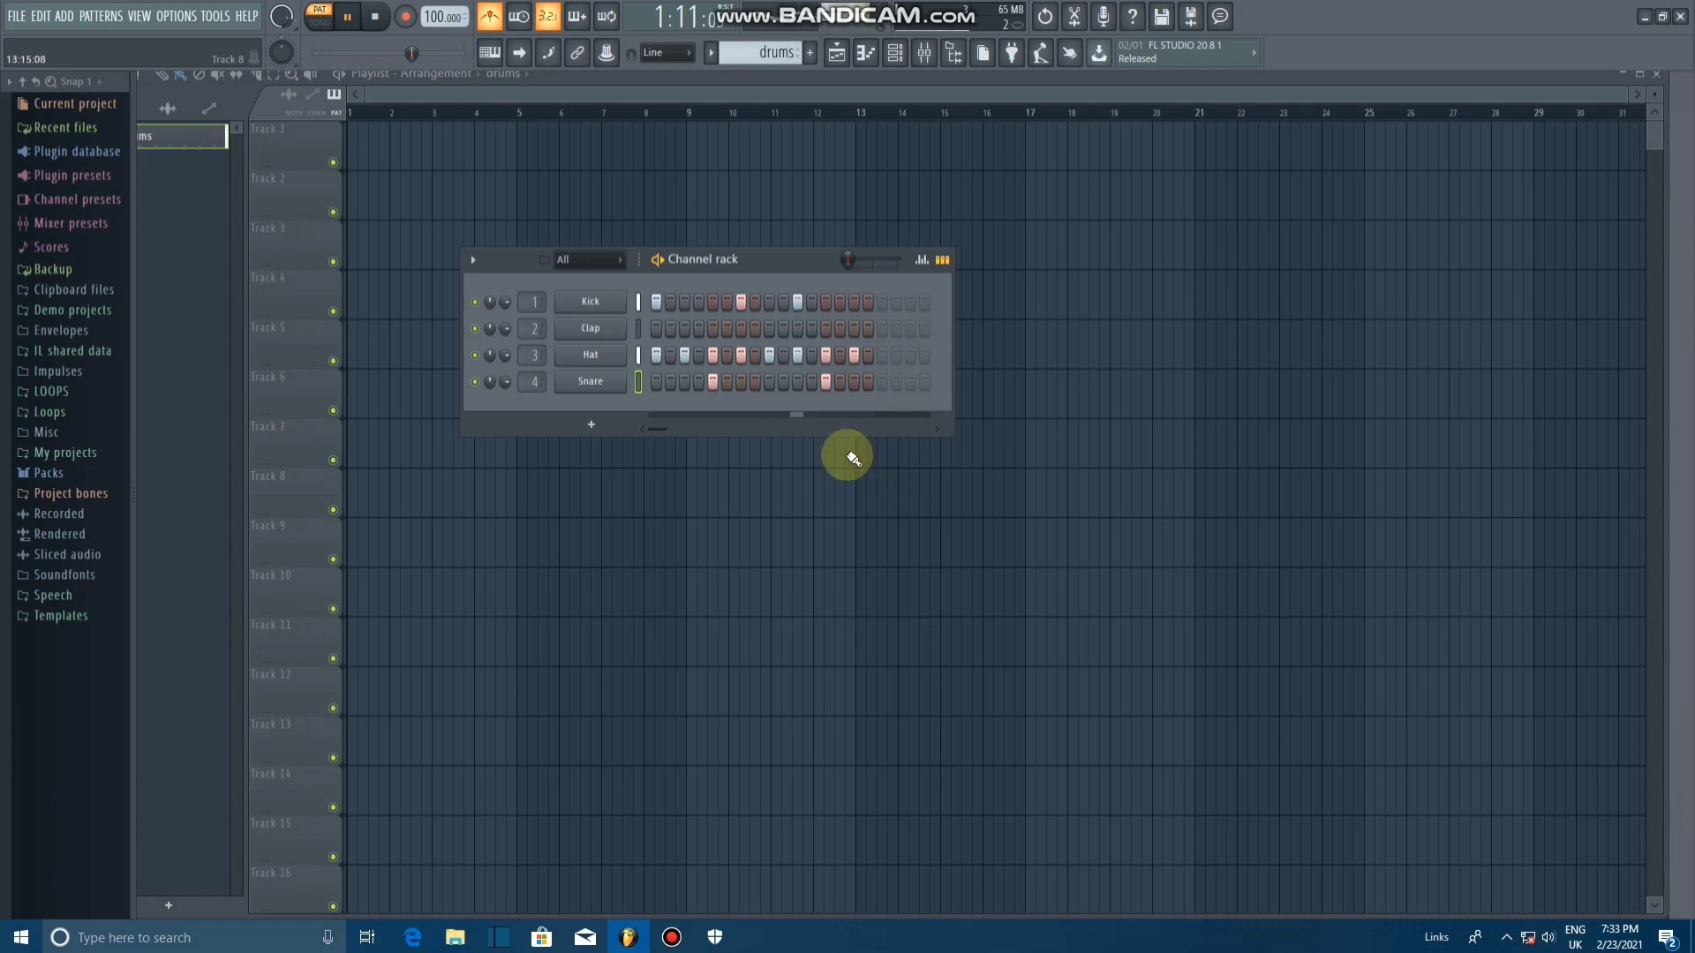
Step: Adjust the volumes of the Hat and Kick channels and hide the Channel rack
drag(505, 354, 505, 359)
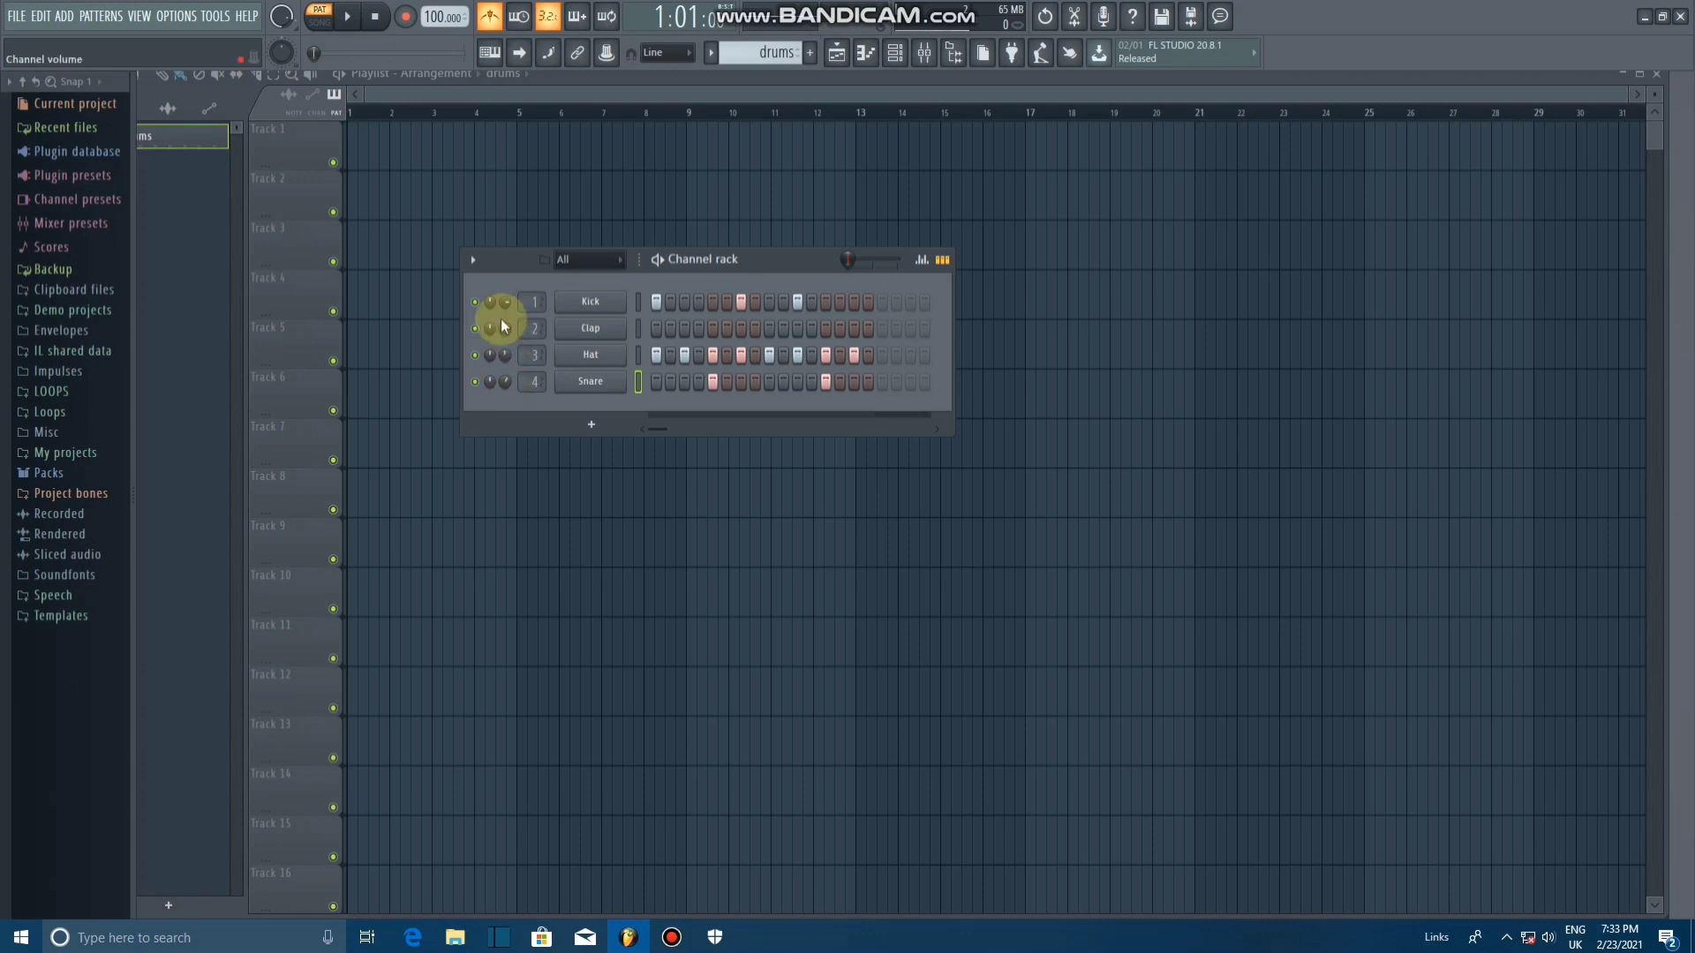
drag(507, 301, 508, 303)
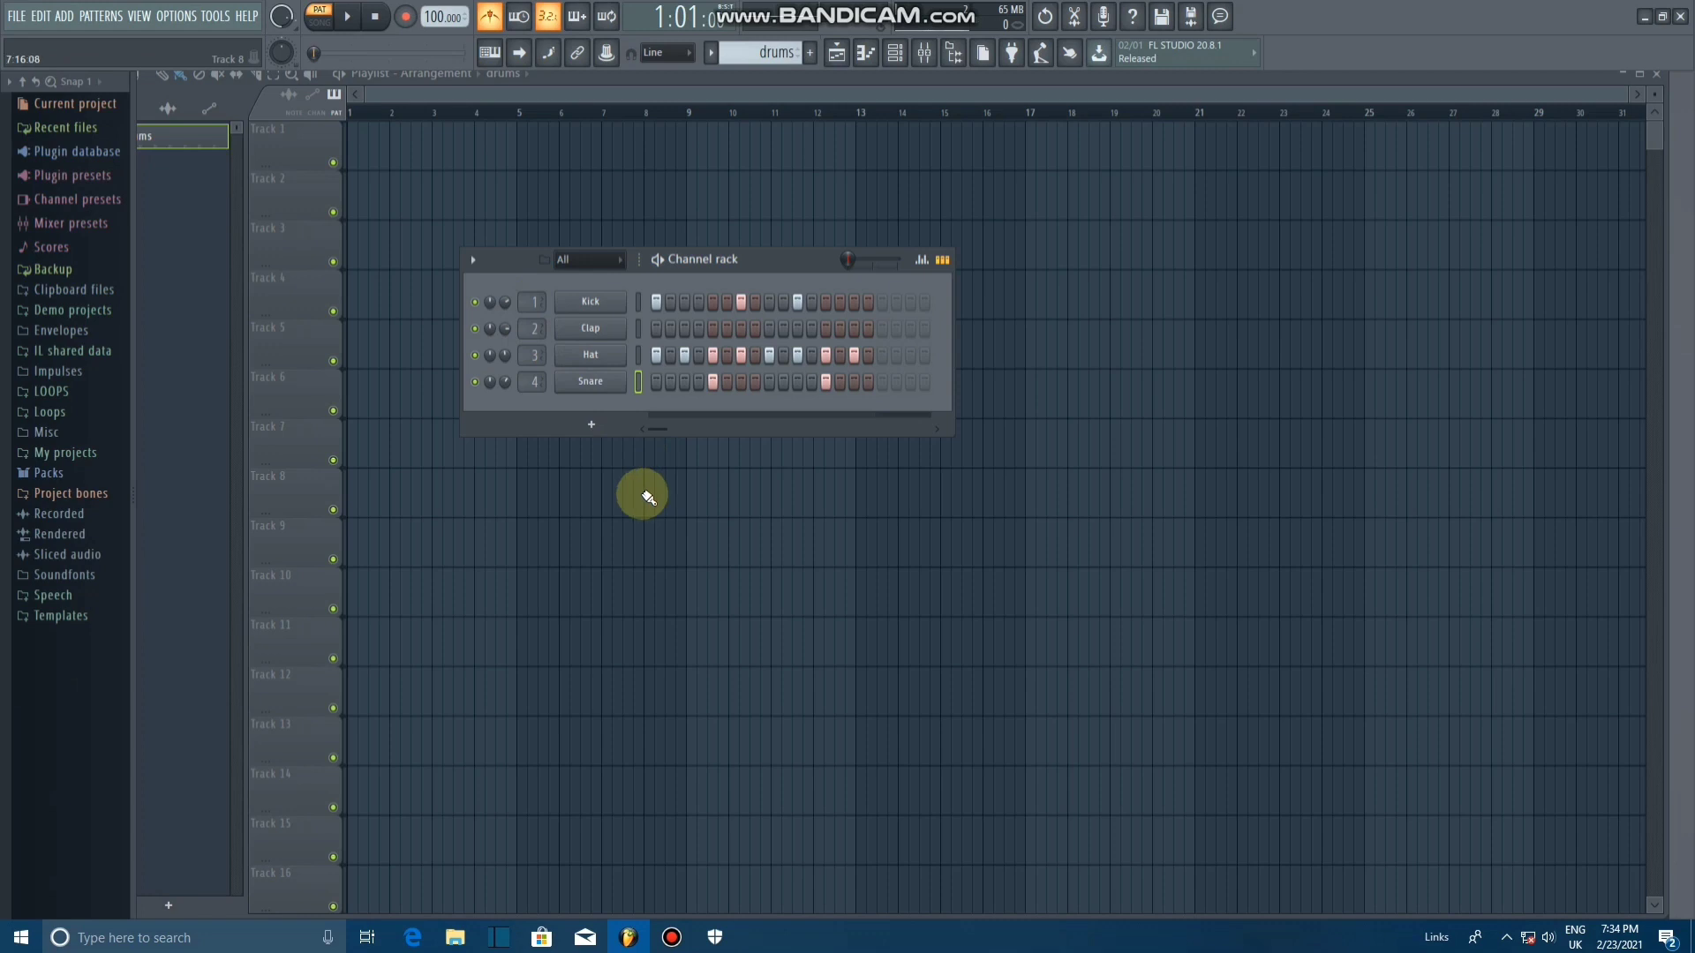
key(F6)
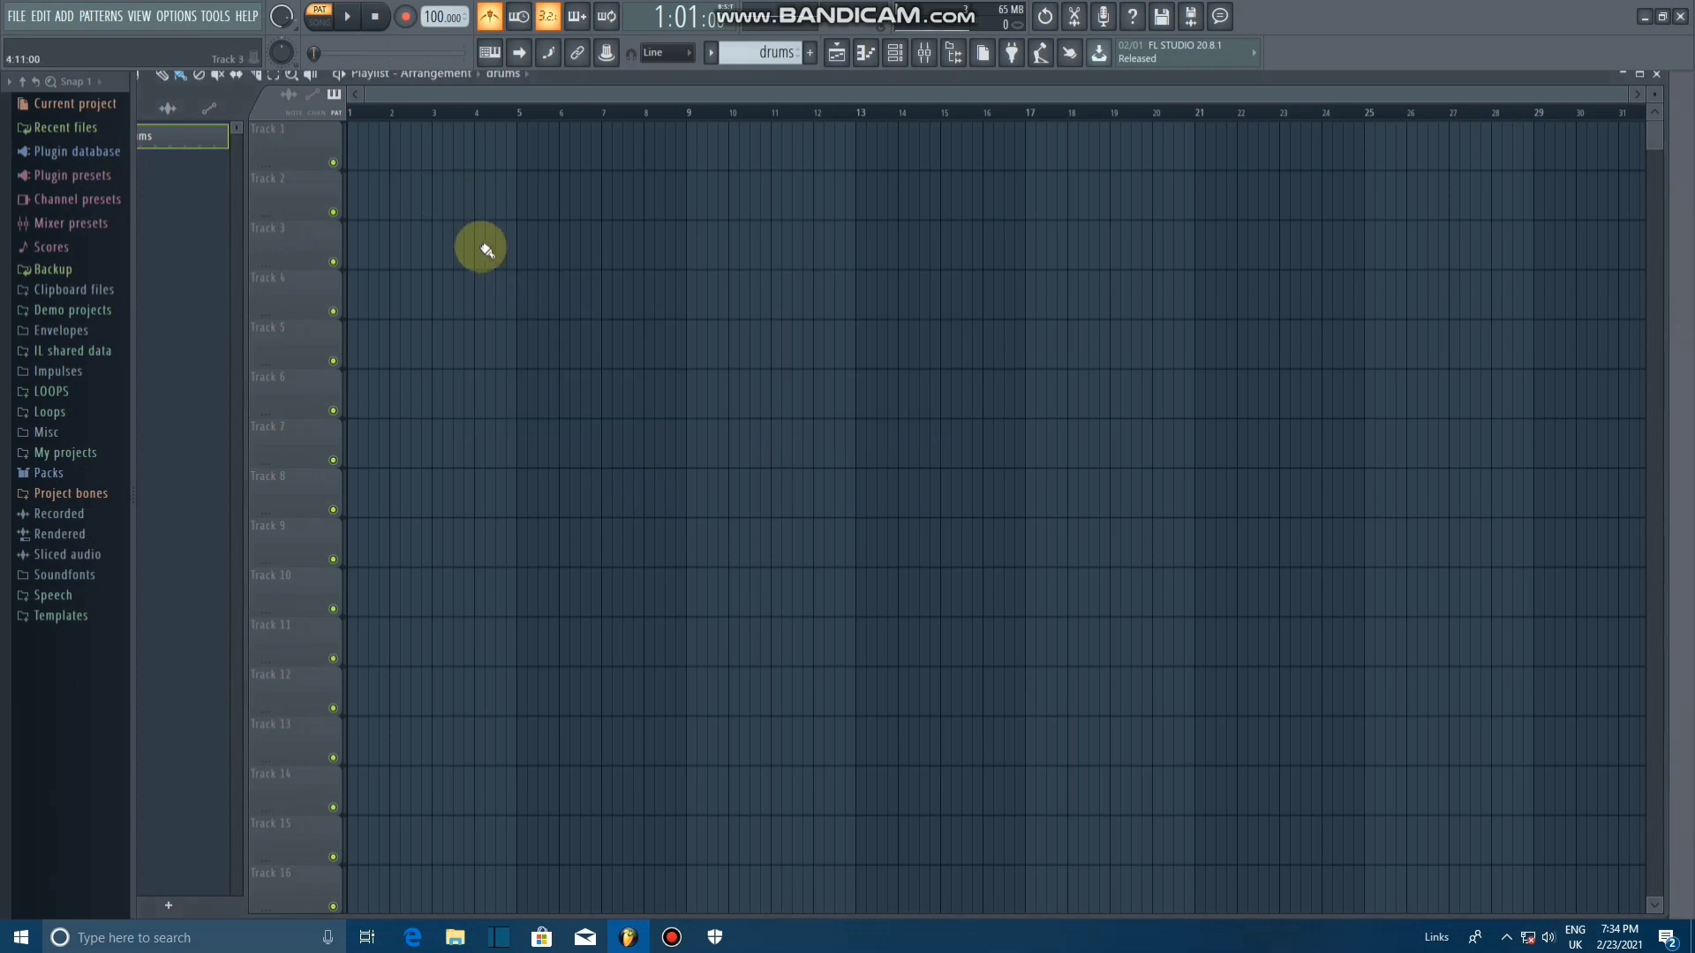
Step: Place drums pattern clips back to back on Track 1, filling bars 2 through 23
click(390, 157)
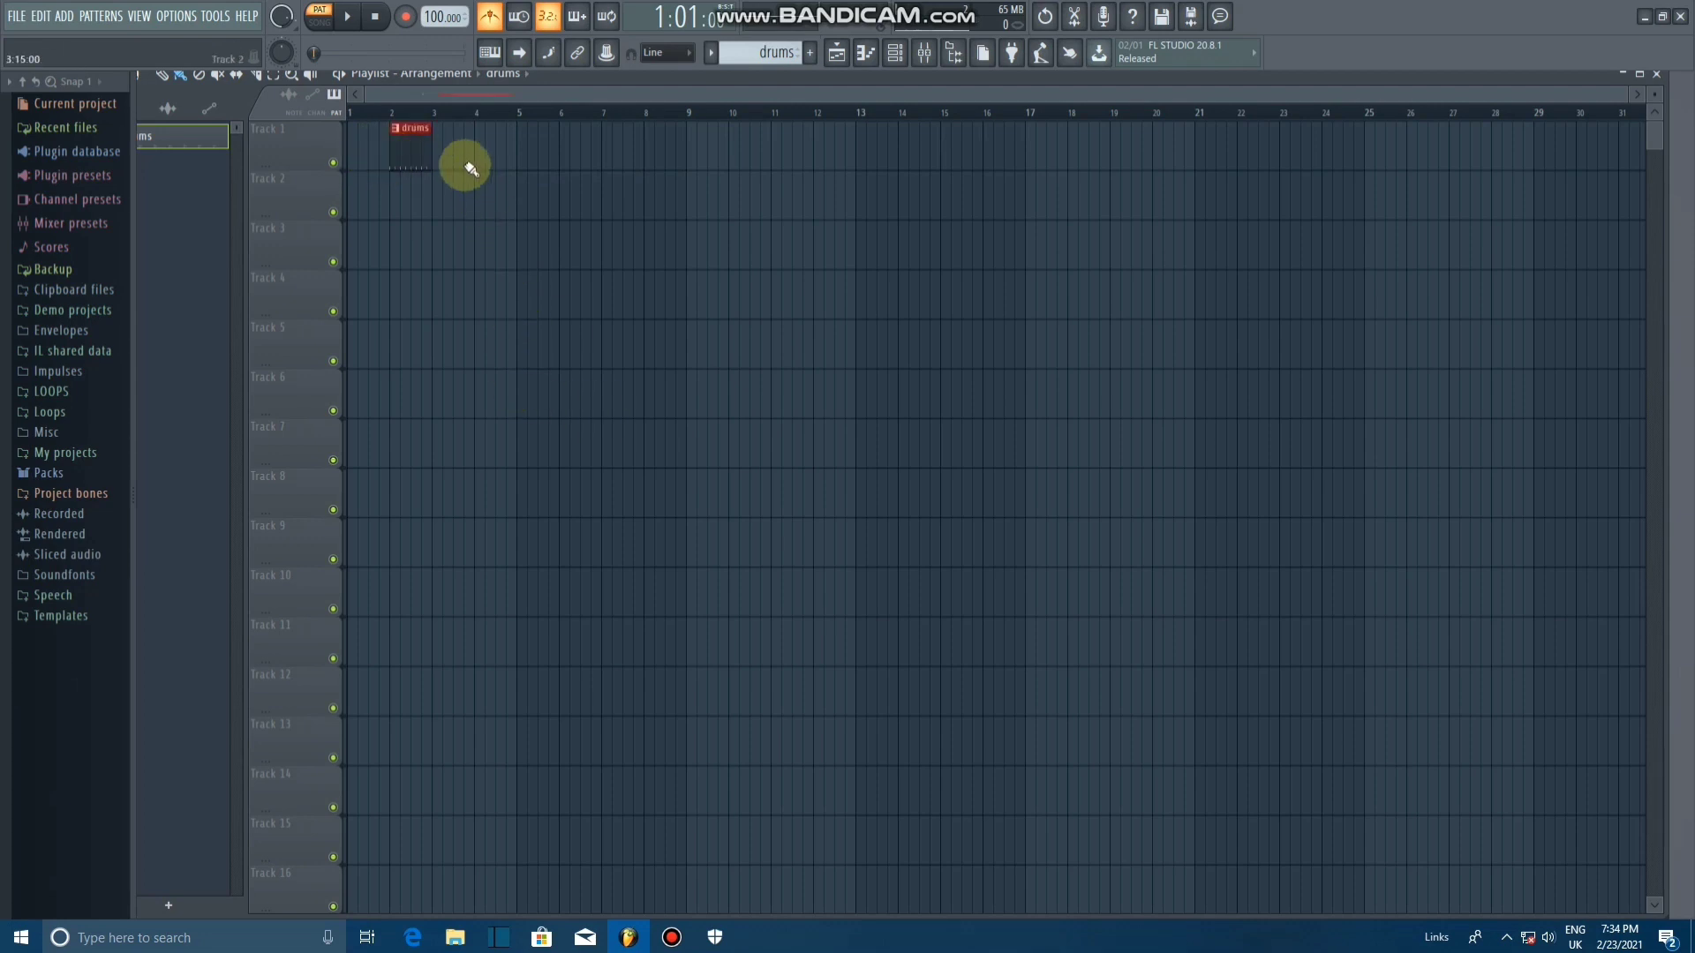
click(440, 148)
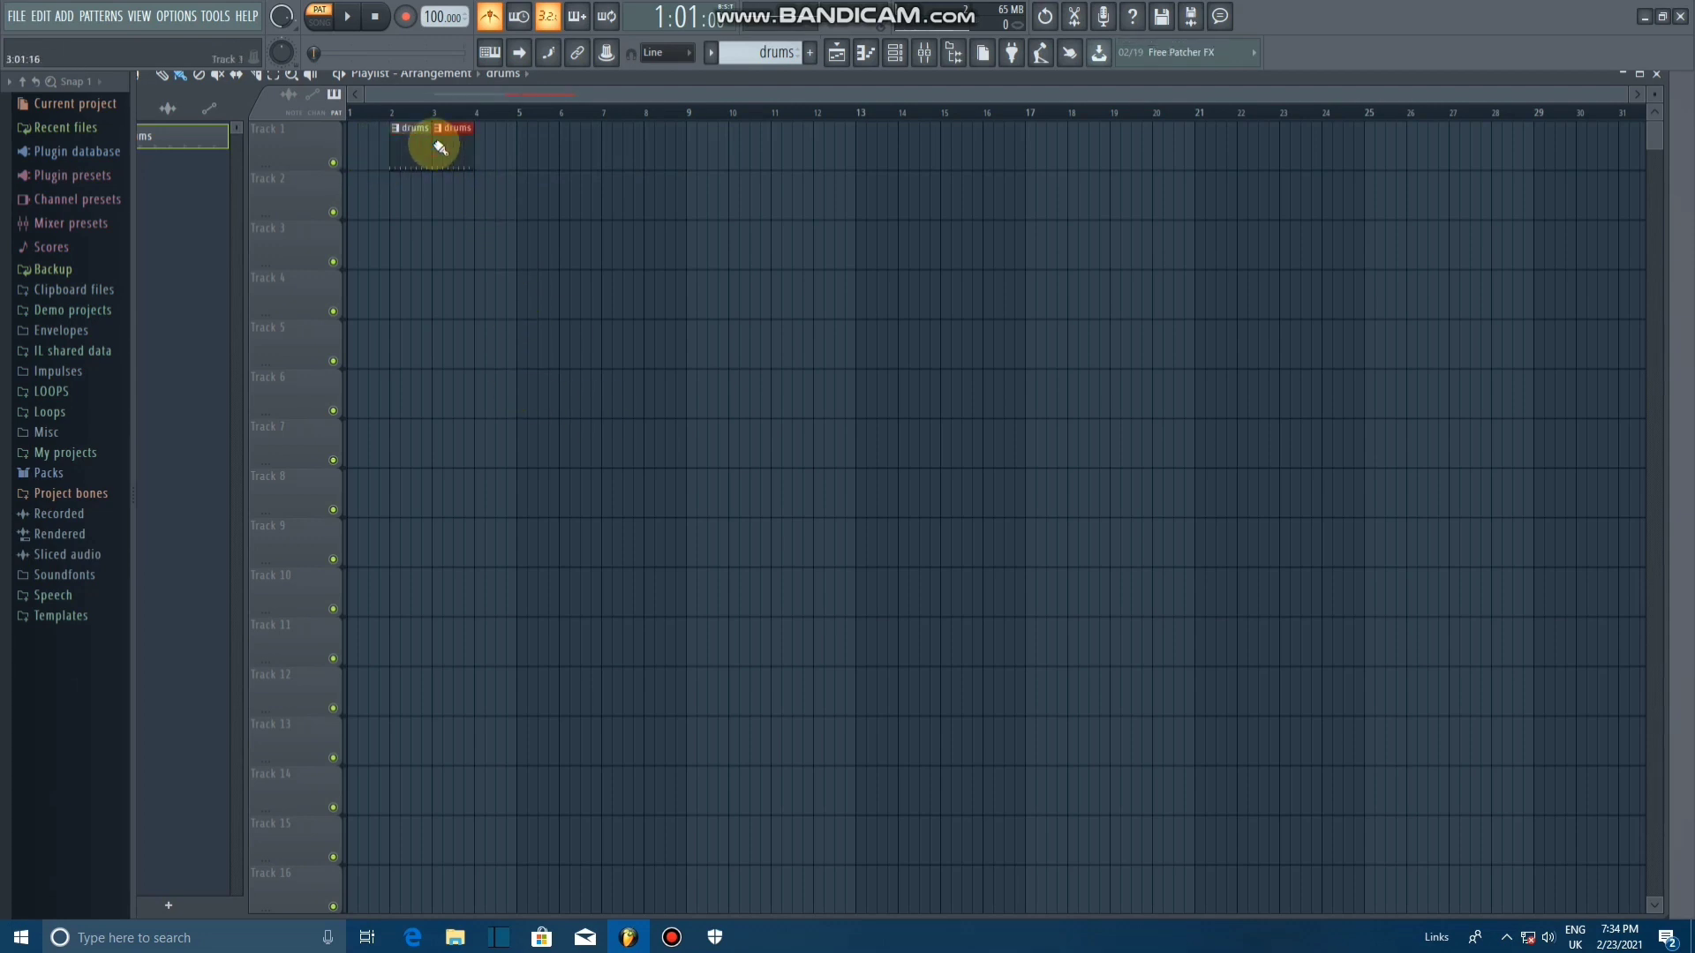
drag(440, 147, 1323, 156)
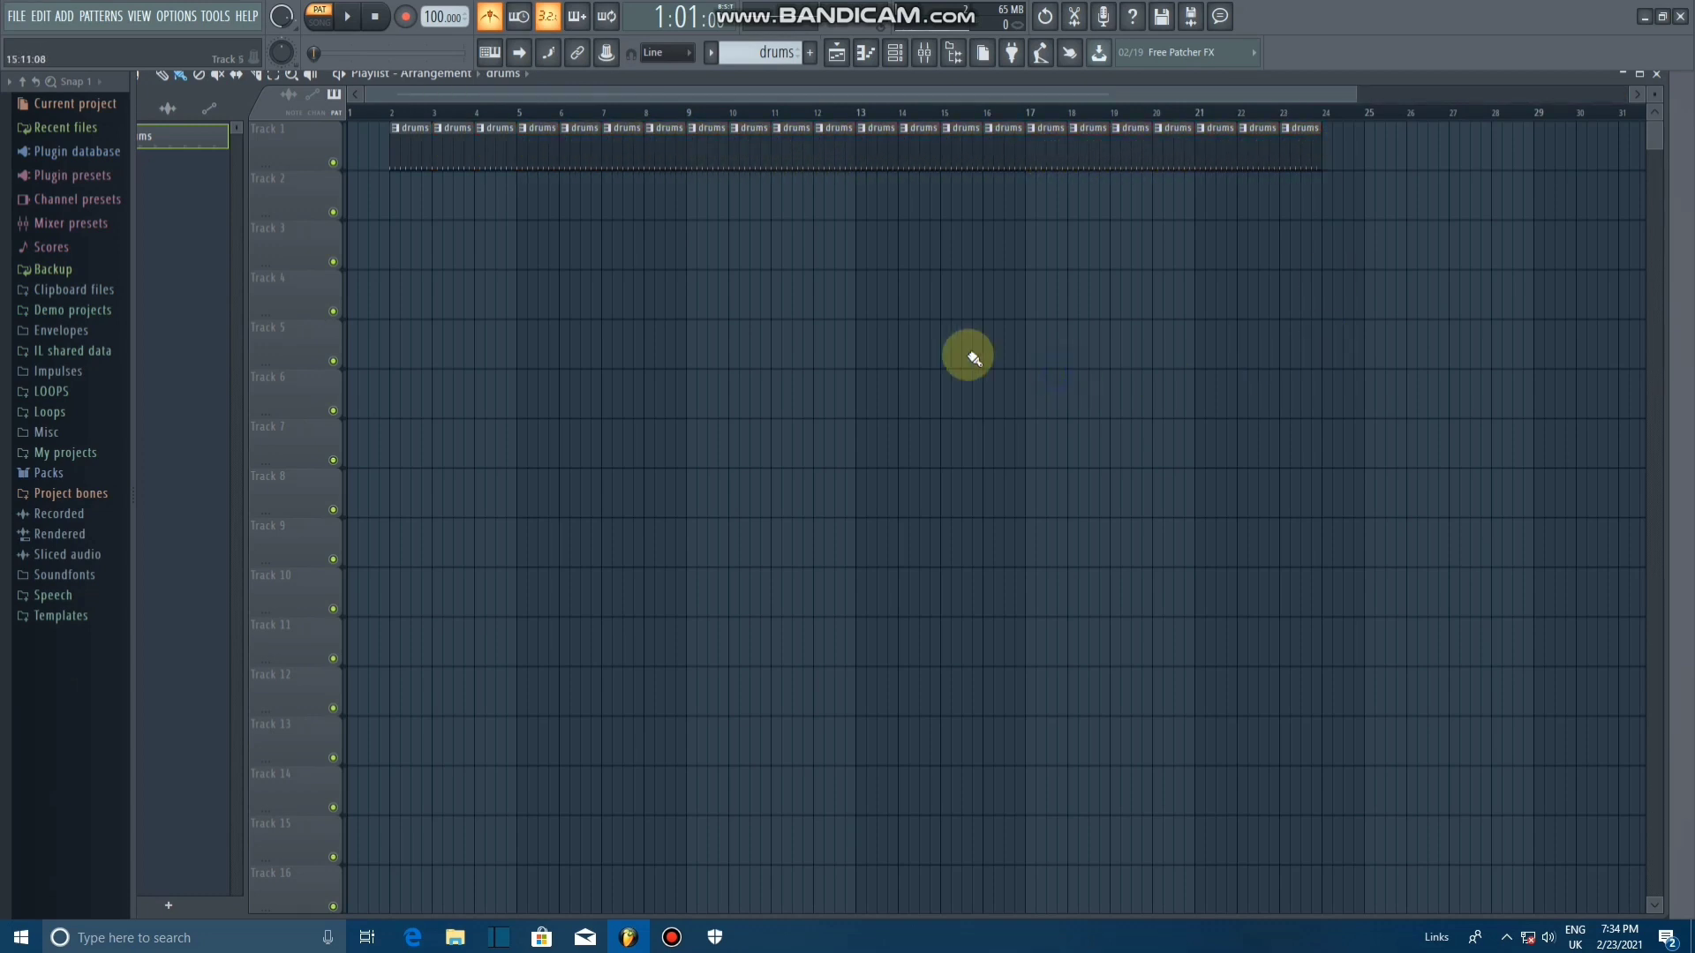
Step: Delete the drums clip at bar 10 on Track 1 and undo the deletion
right_click(751, 147)
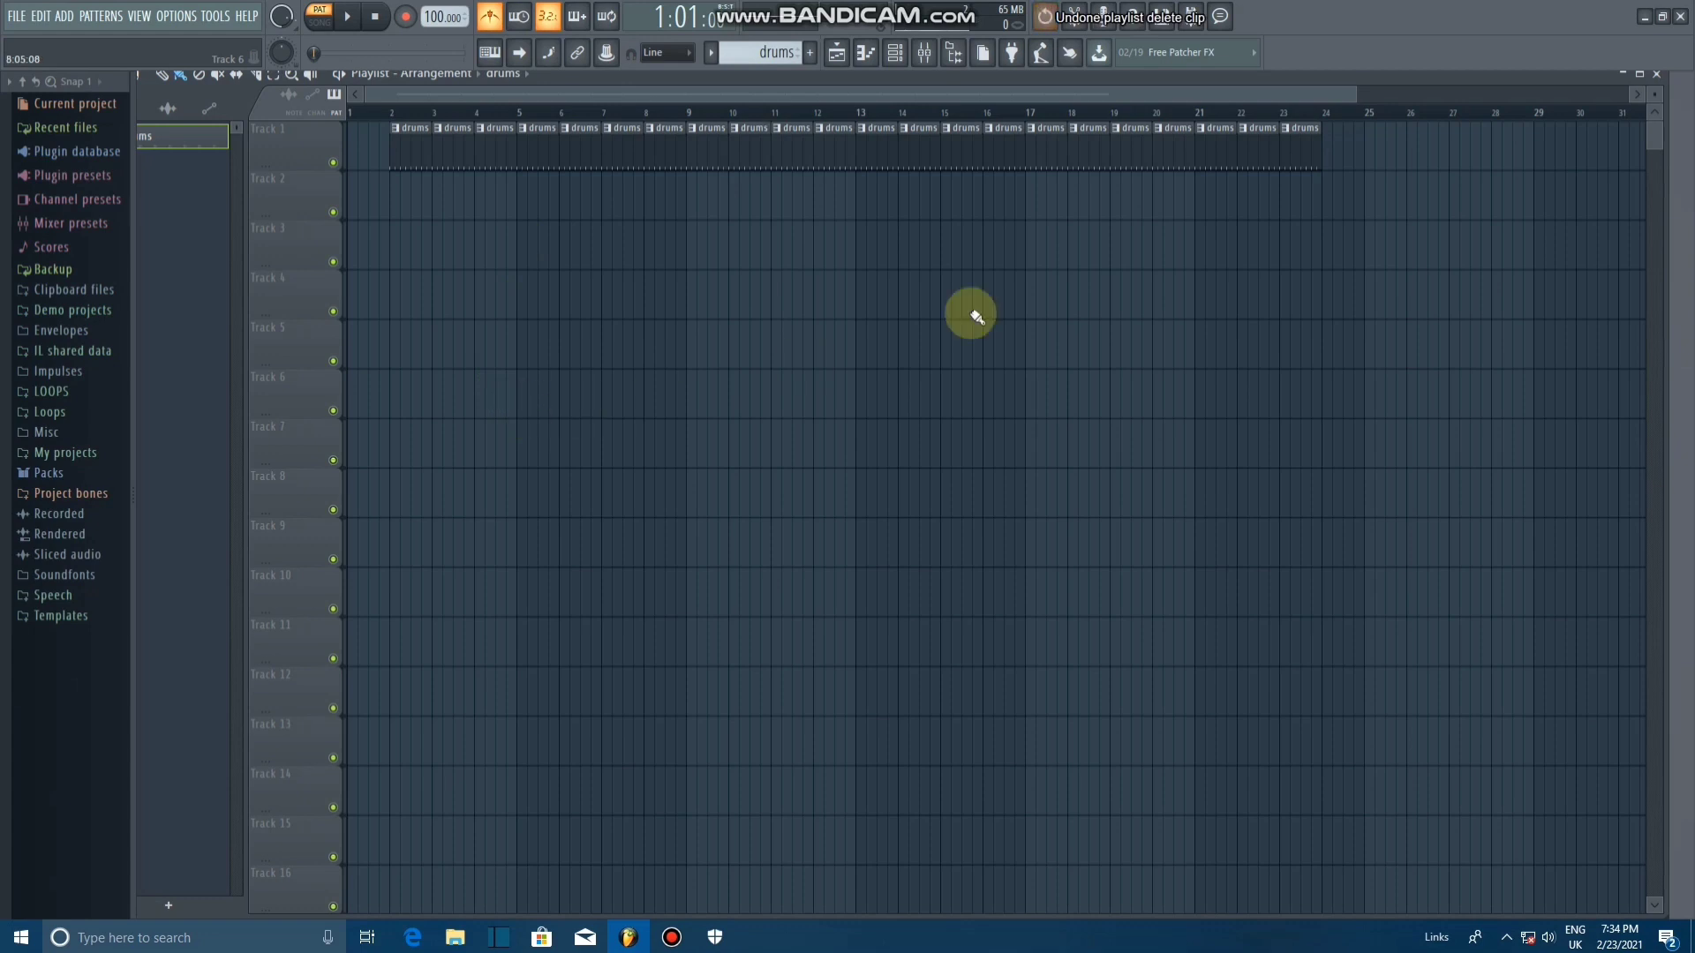
click(765, 163)
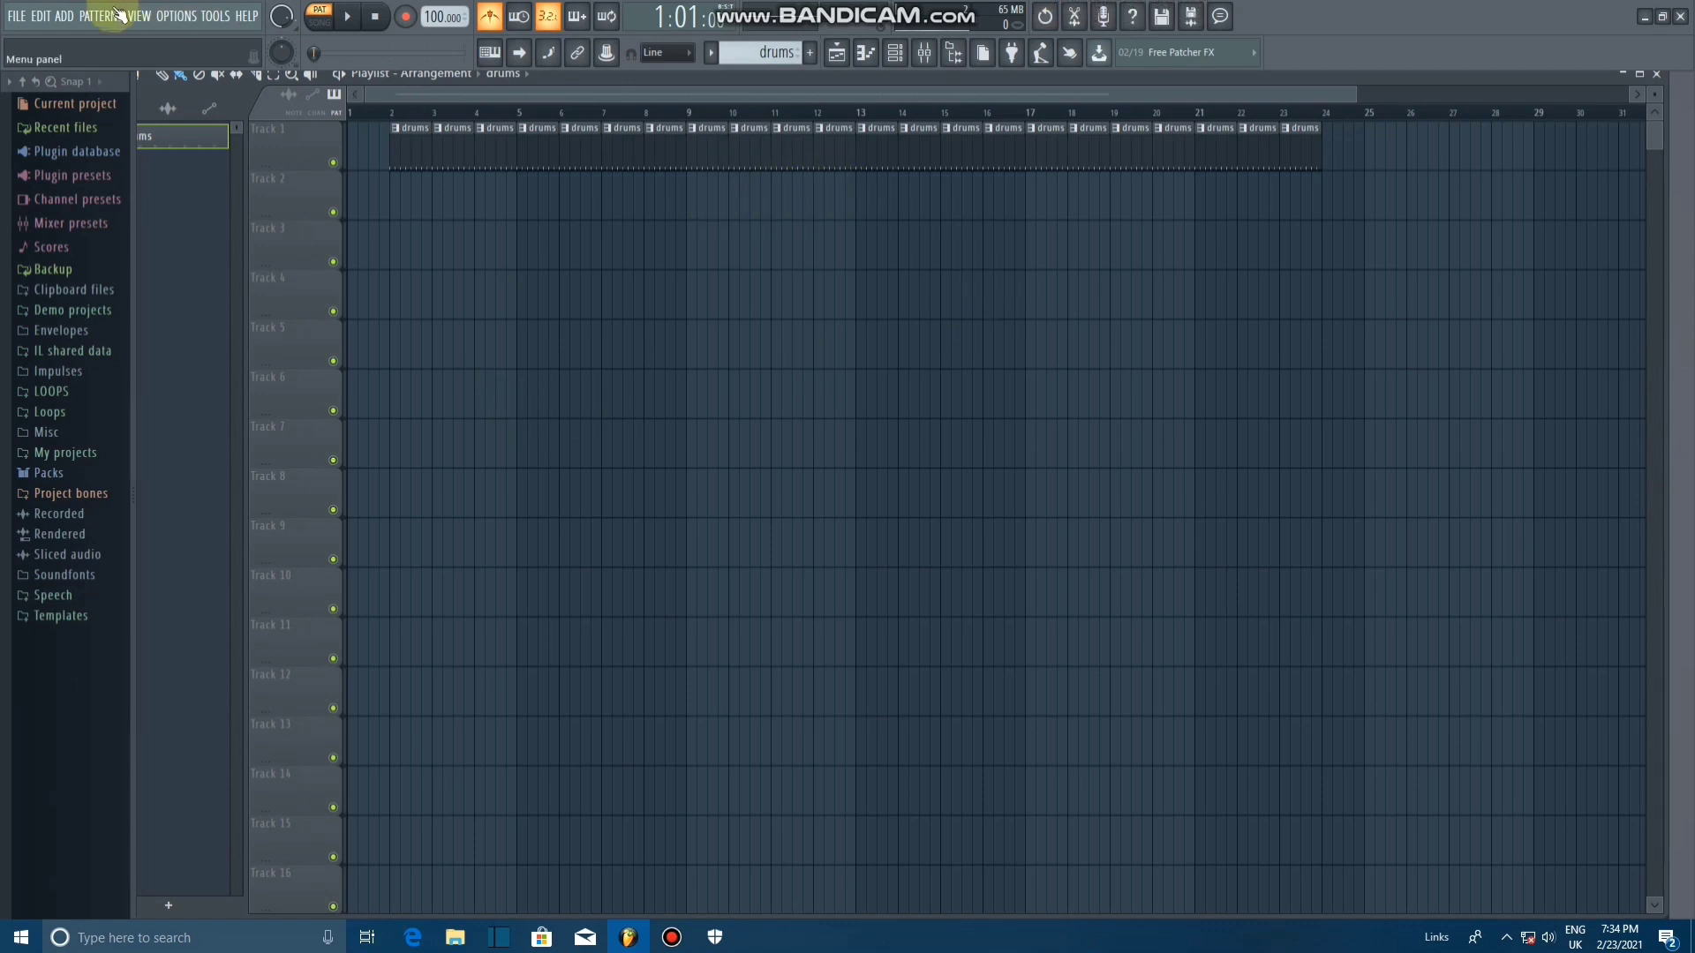
click(41, 18)
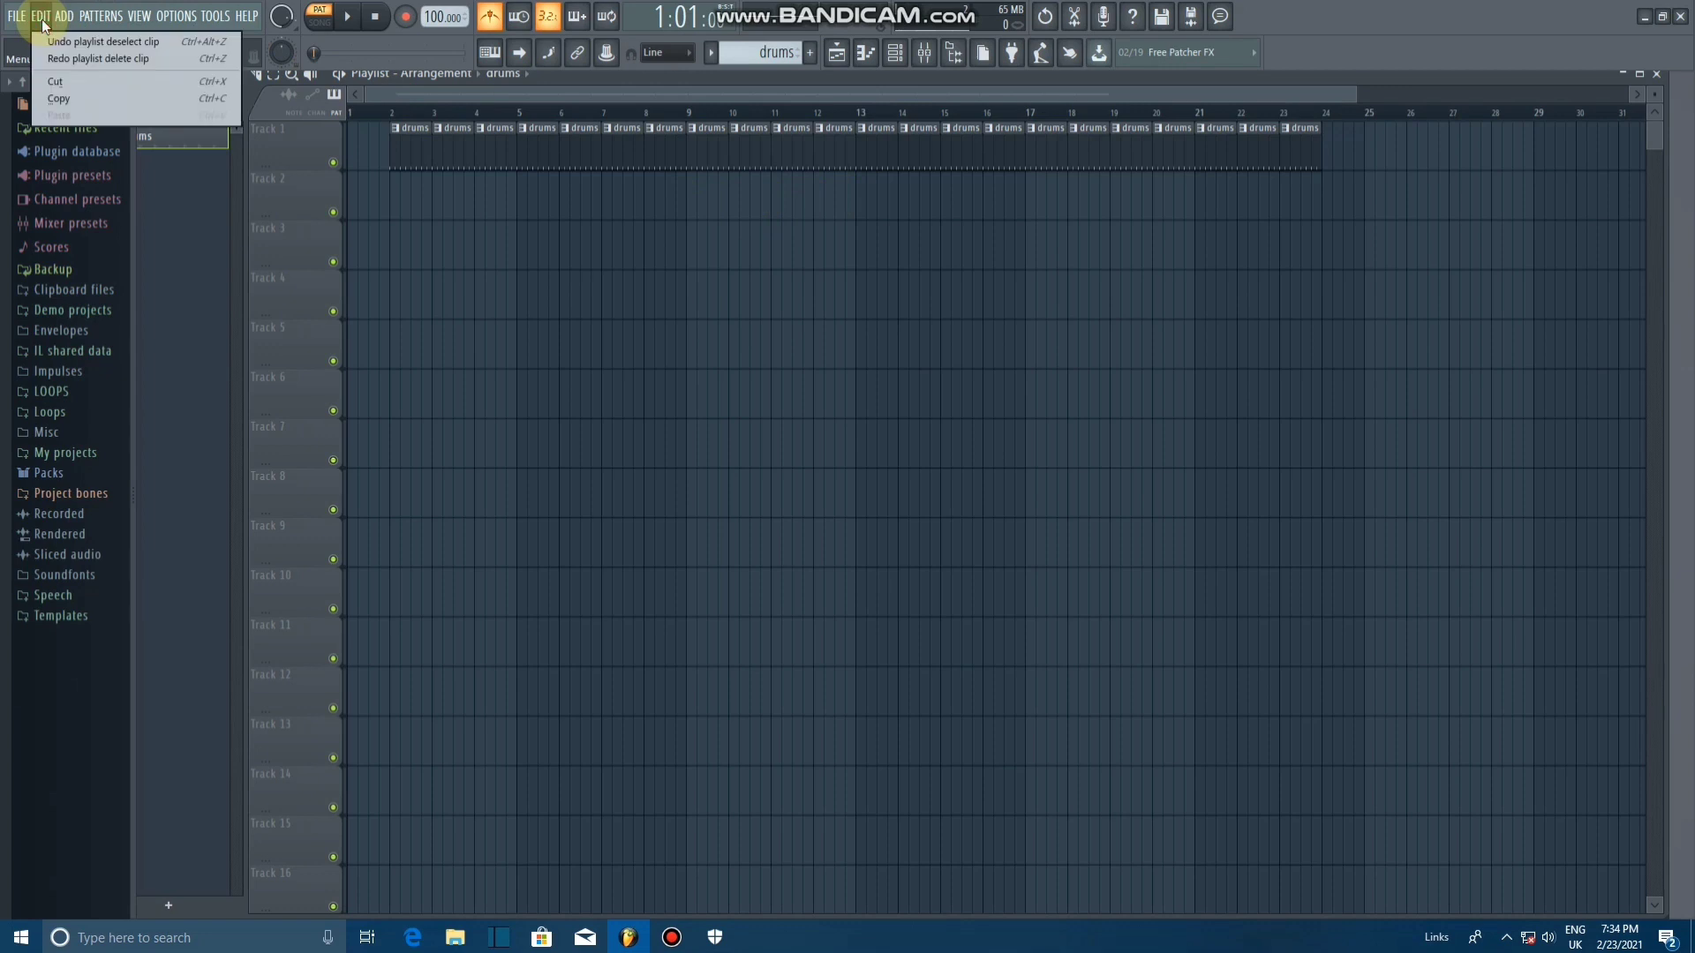
click(1033, 317)
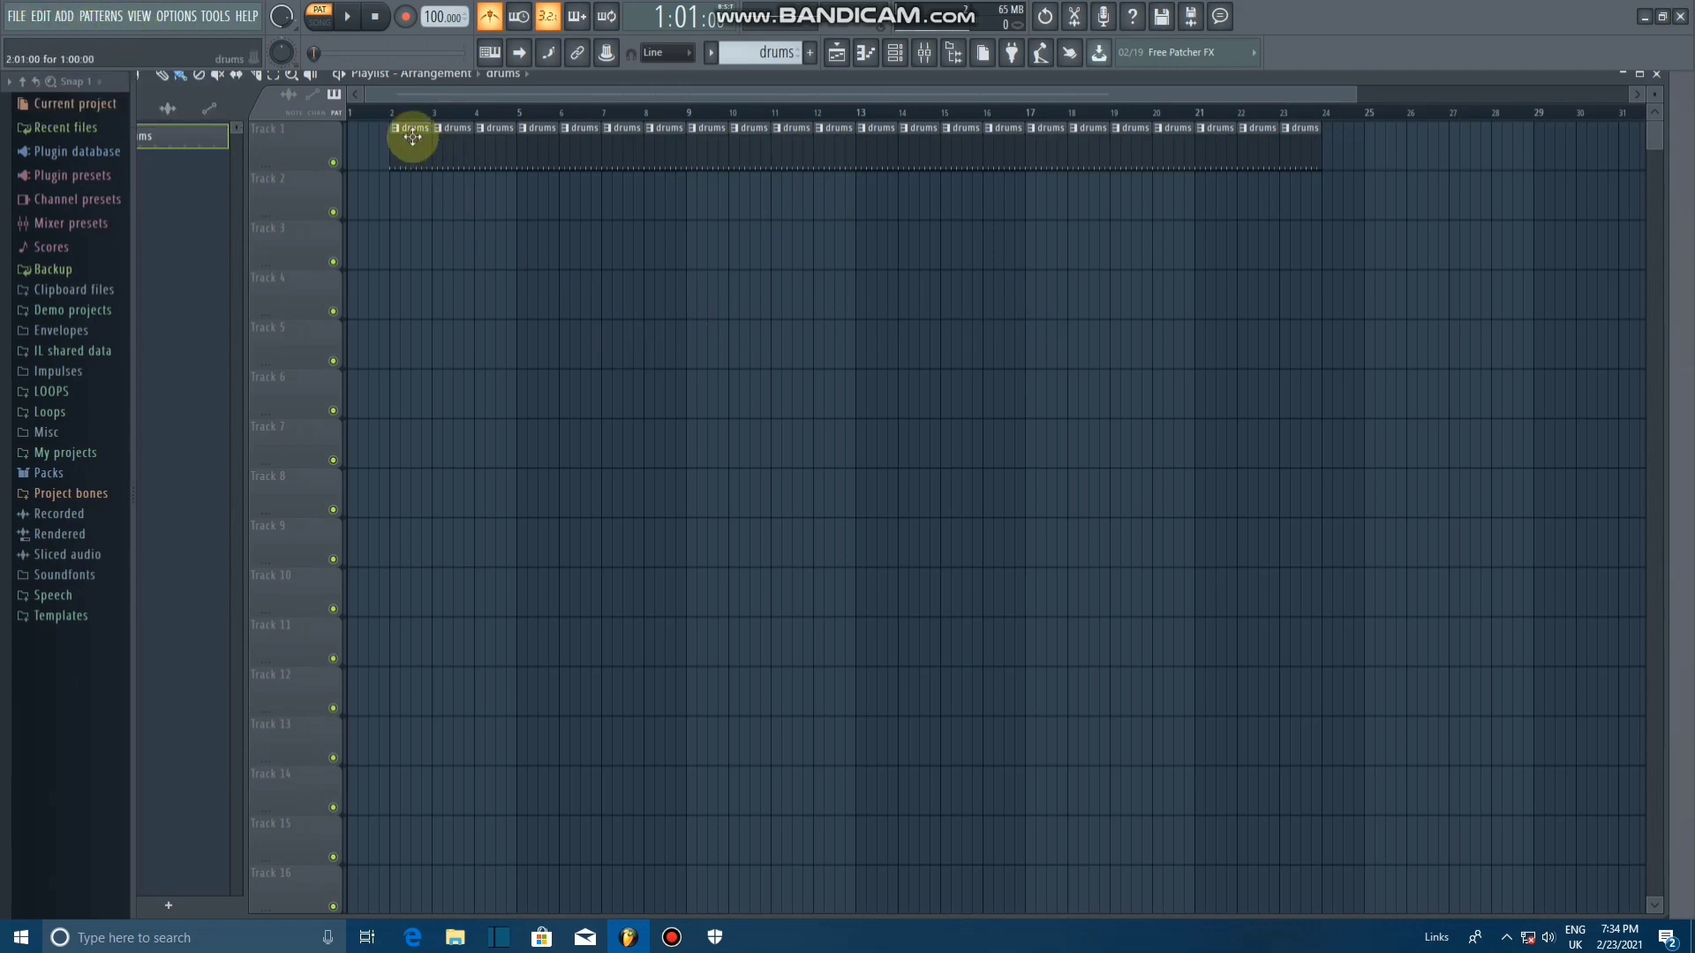
Step: Place the song position just before the first drums clip in song mode and show the Mixer maximized
click(381, 115)
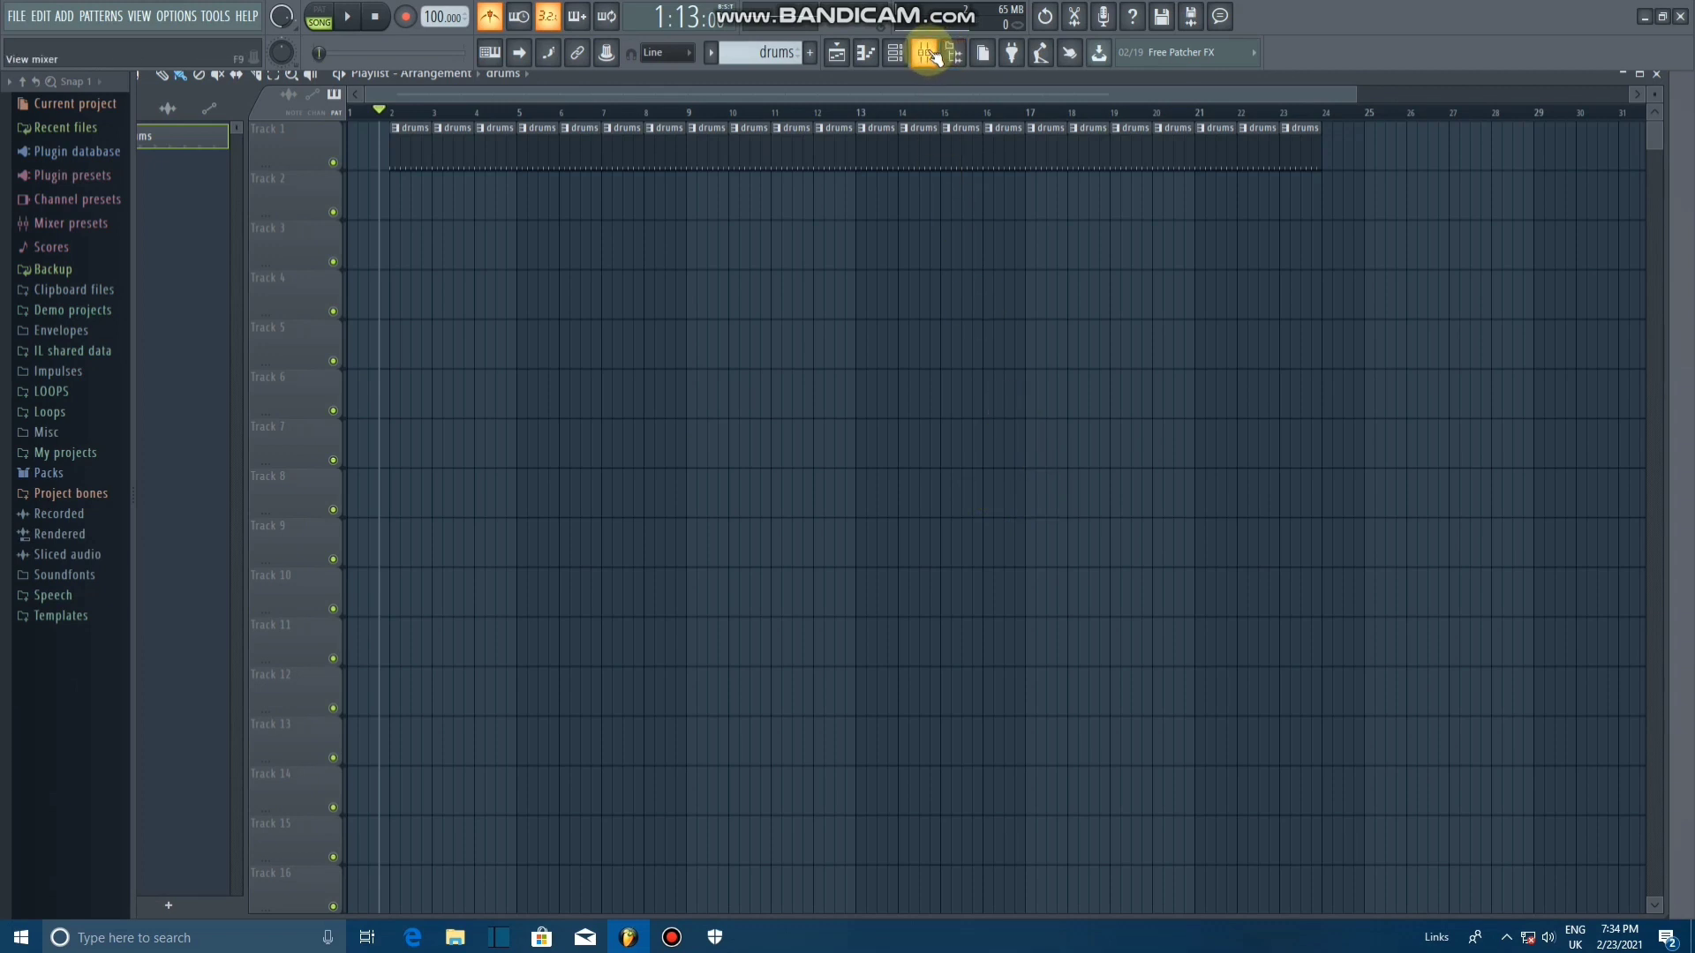
click(925, 55)
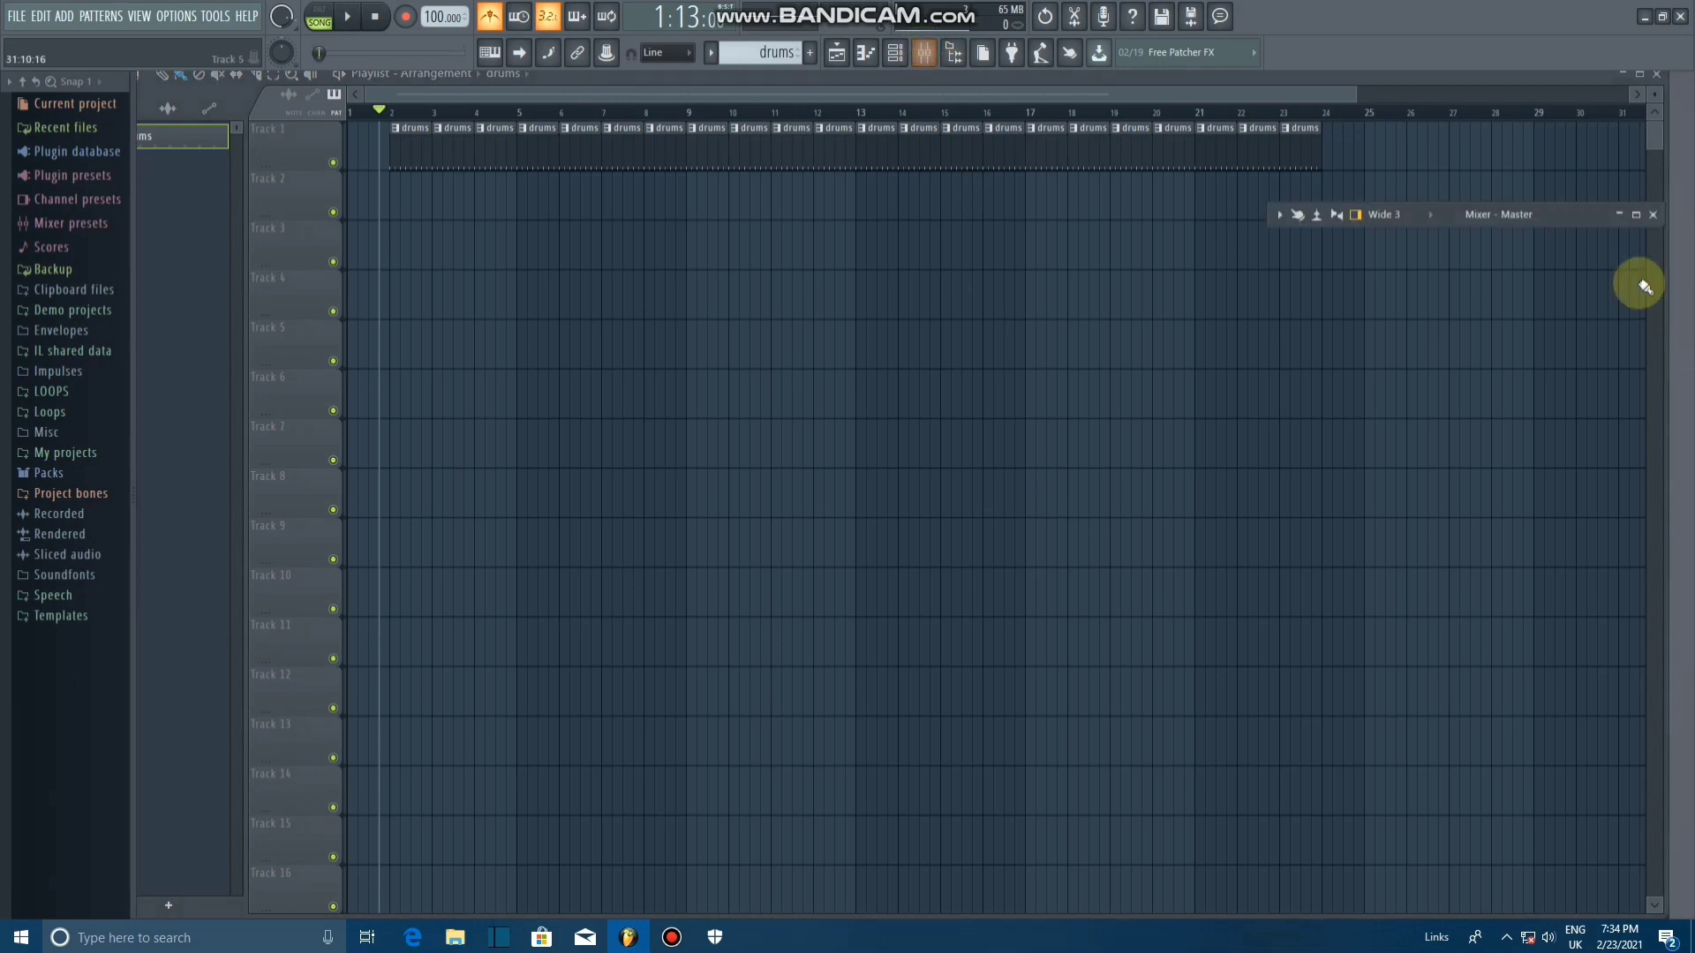
click(1637, 216)
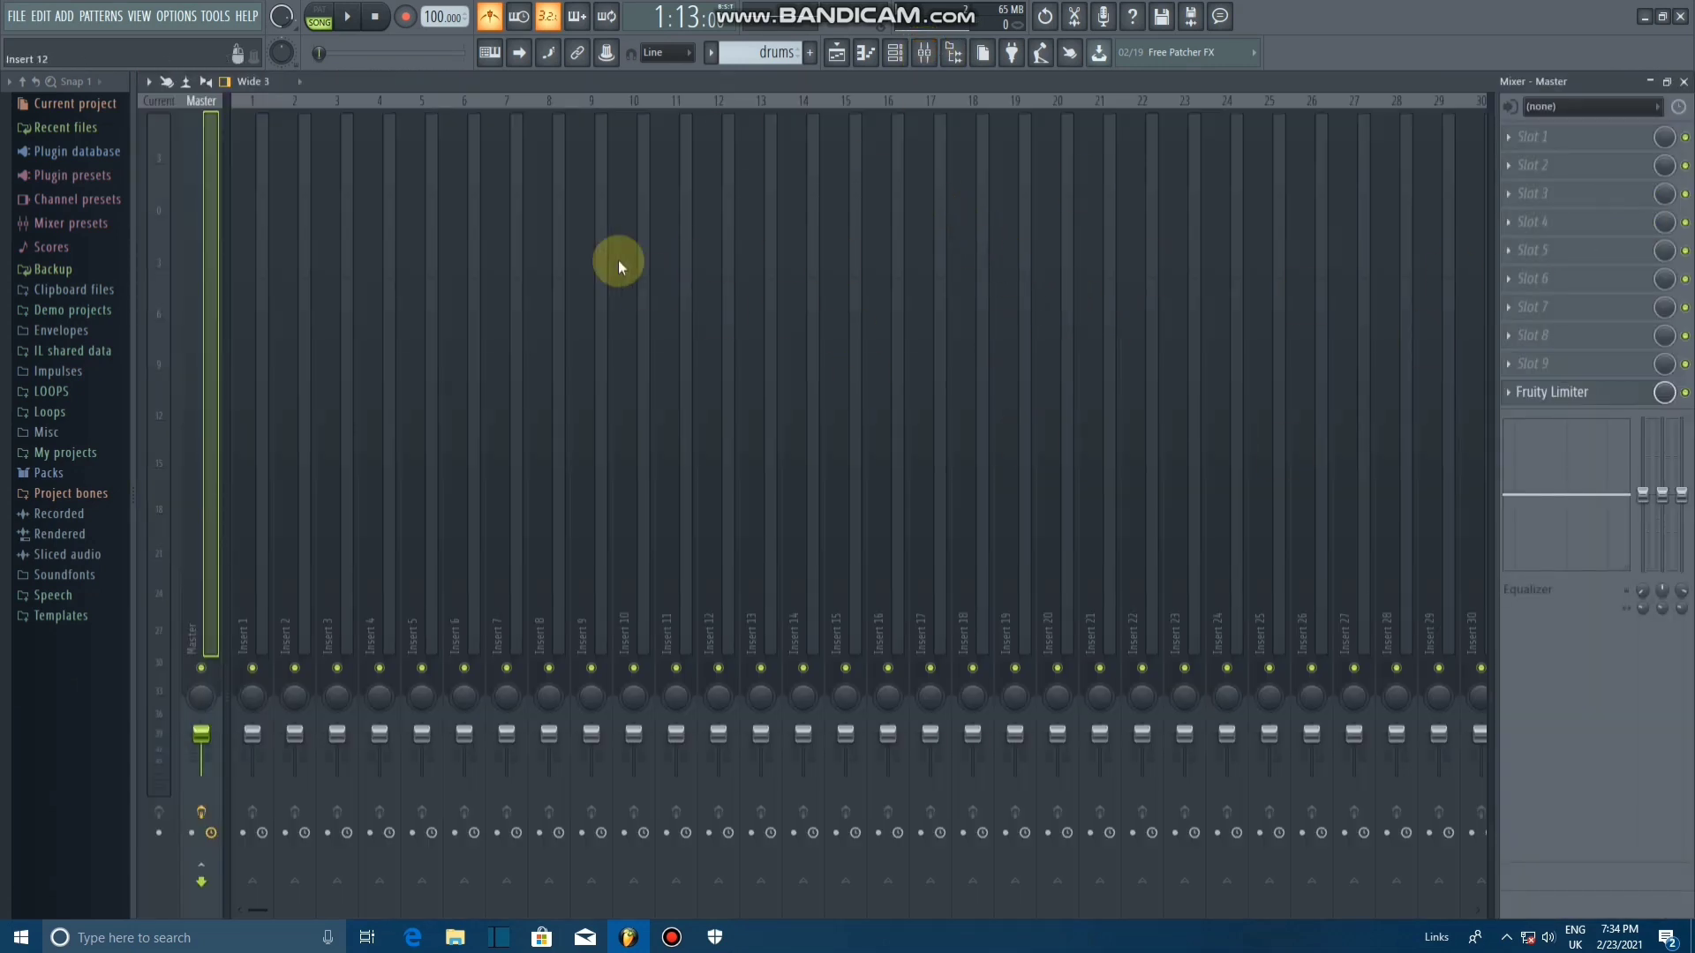
Step: Set the audio input of mixer track Insert 17 to Input 2 and hide the Mixer
click(938, 220)
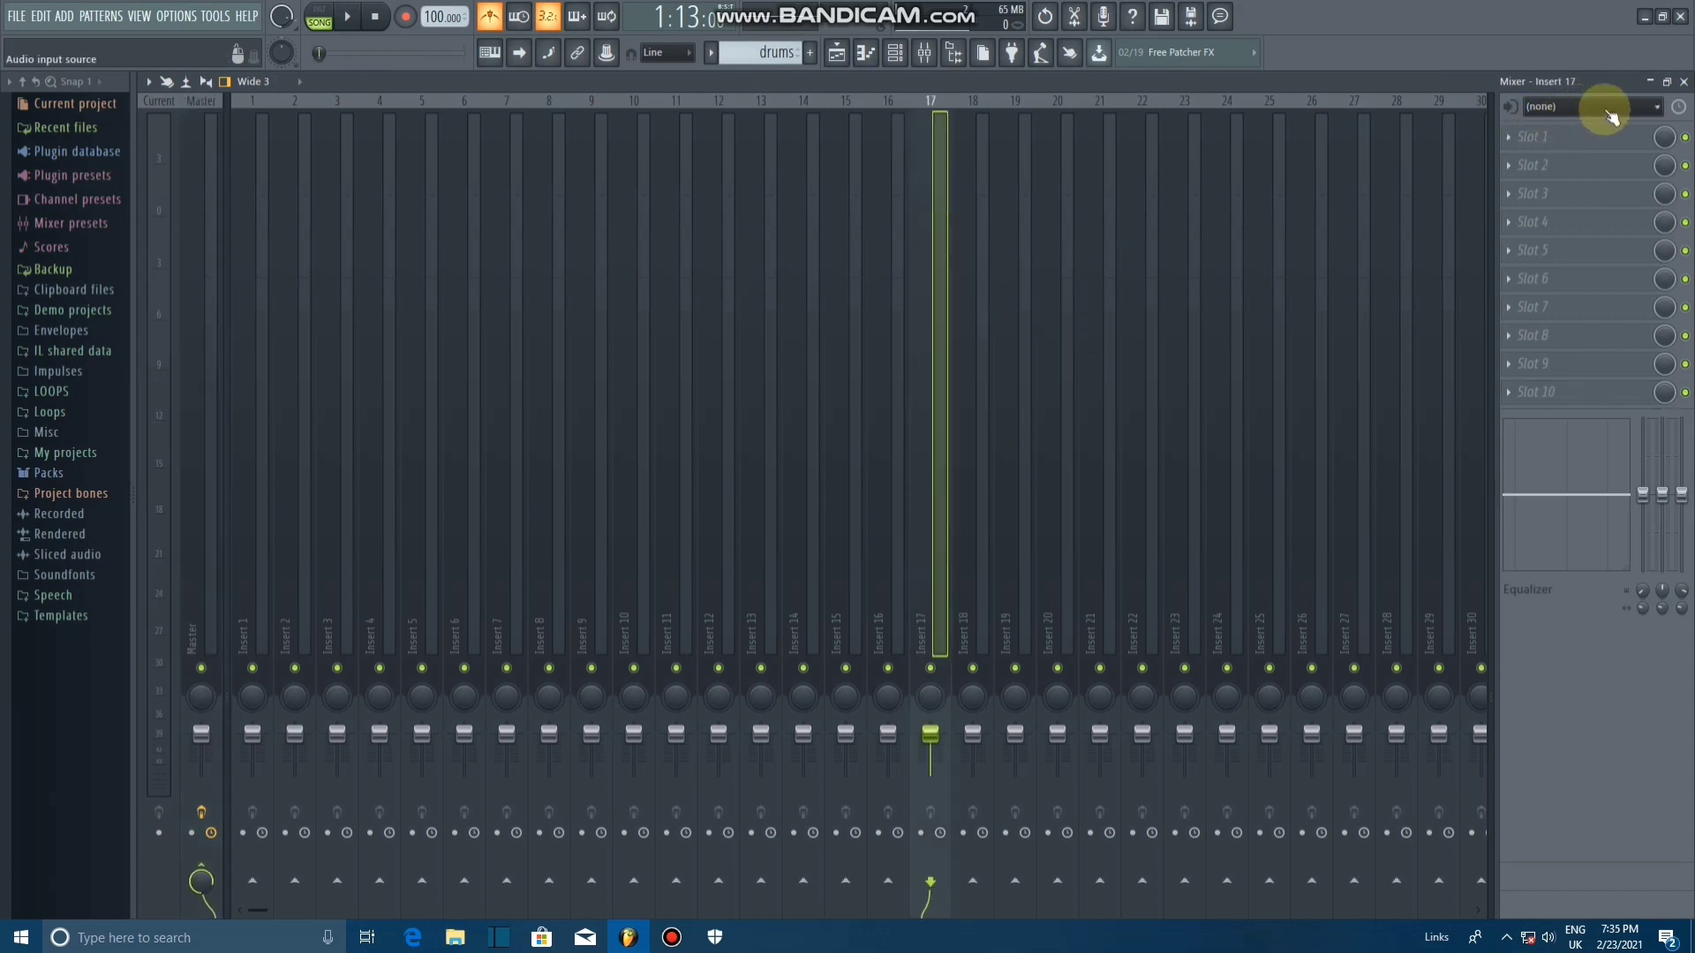
click(1635, 114)
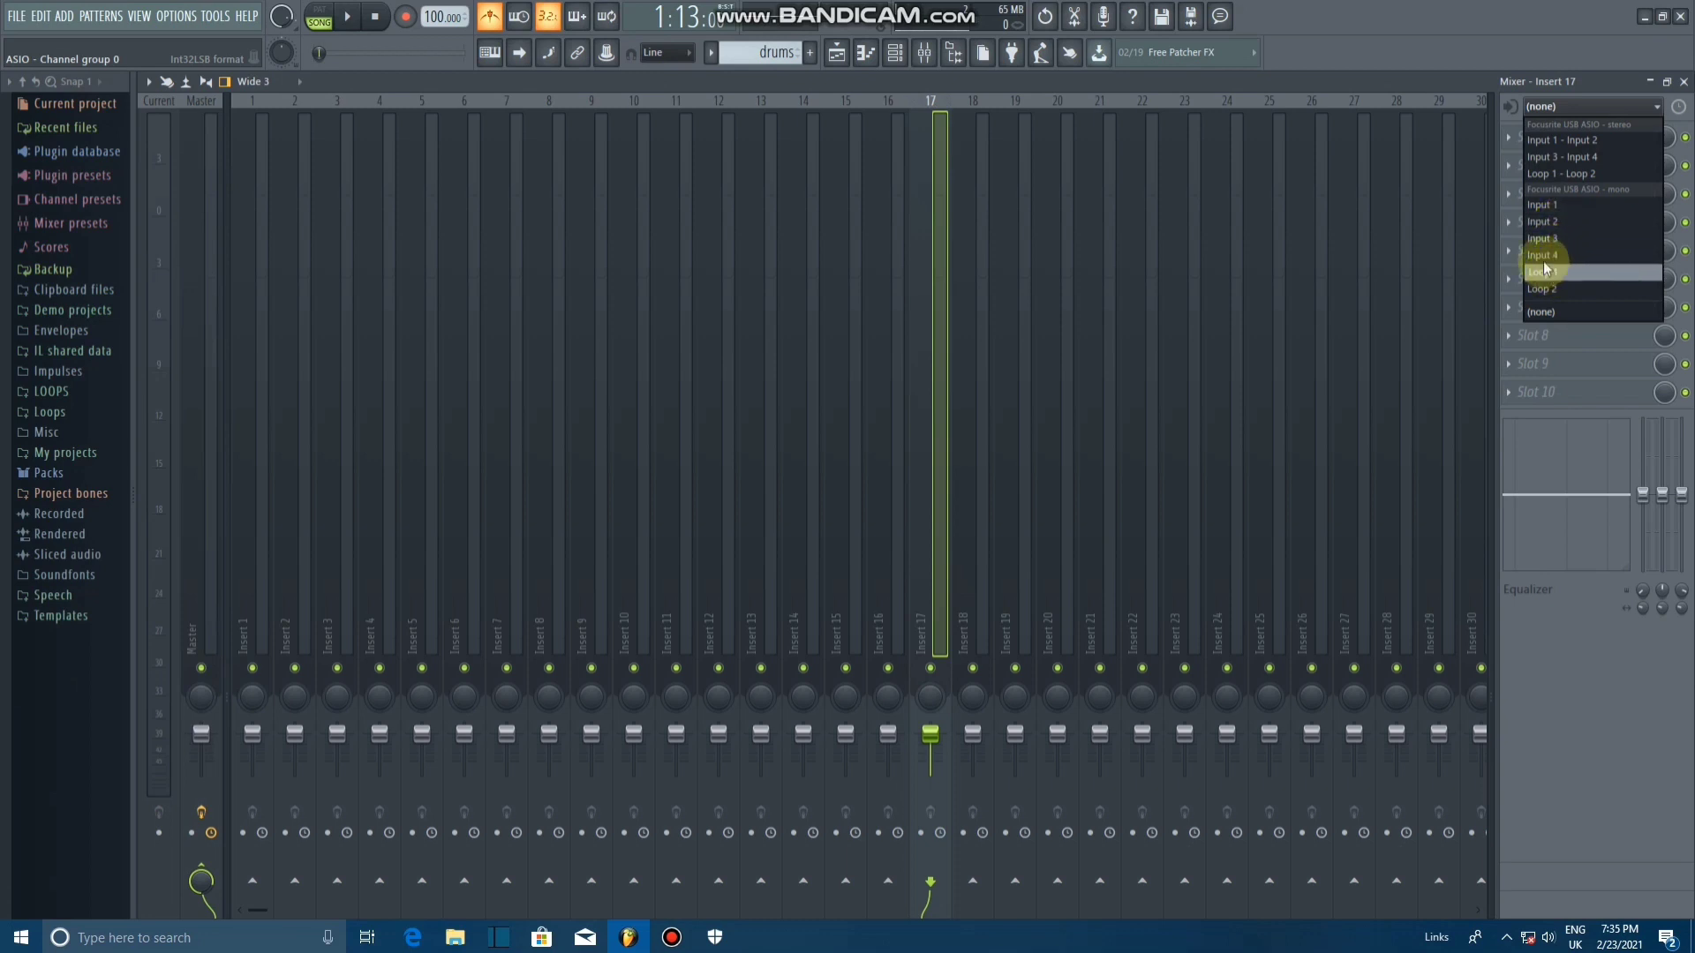
click(1564, 224)
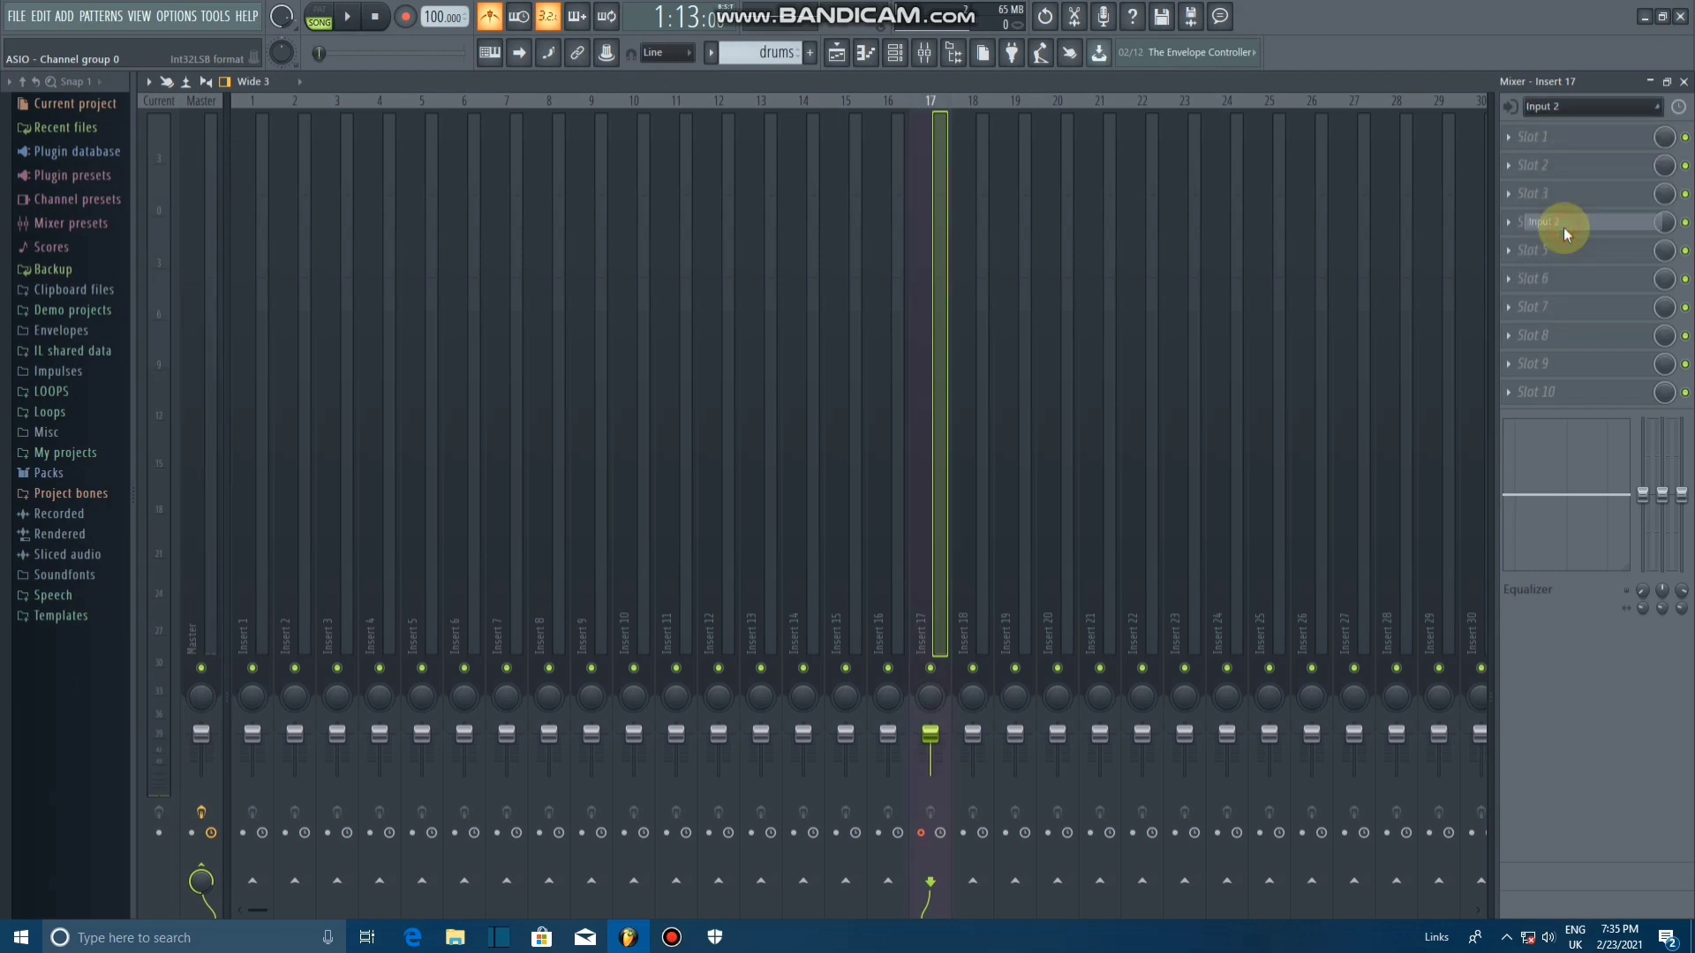
click(1651, 82)
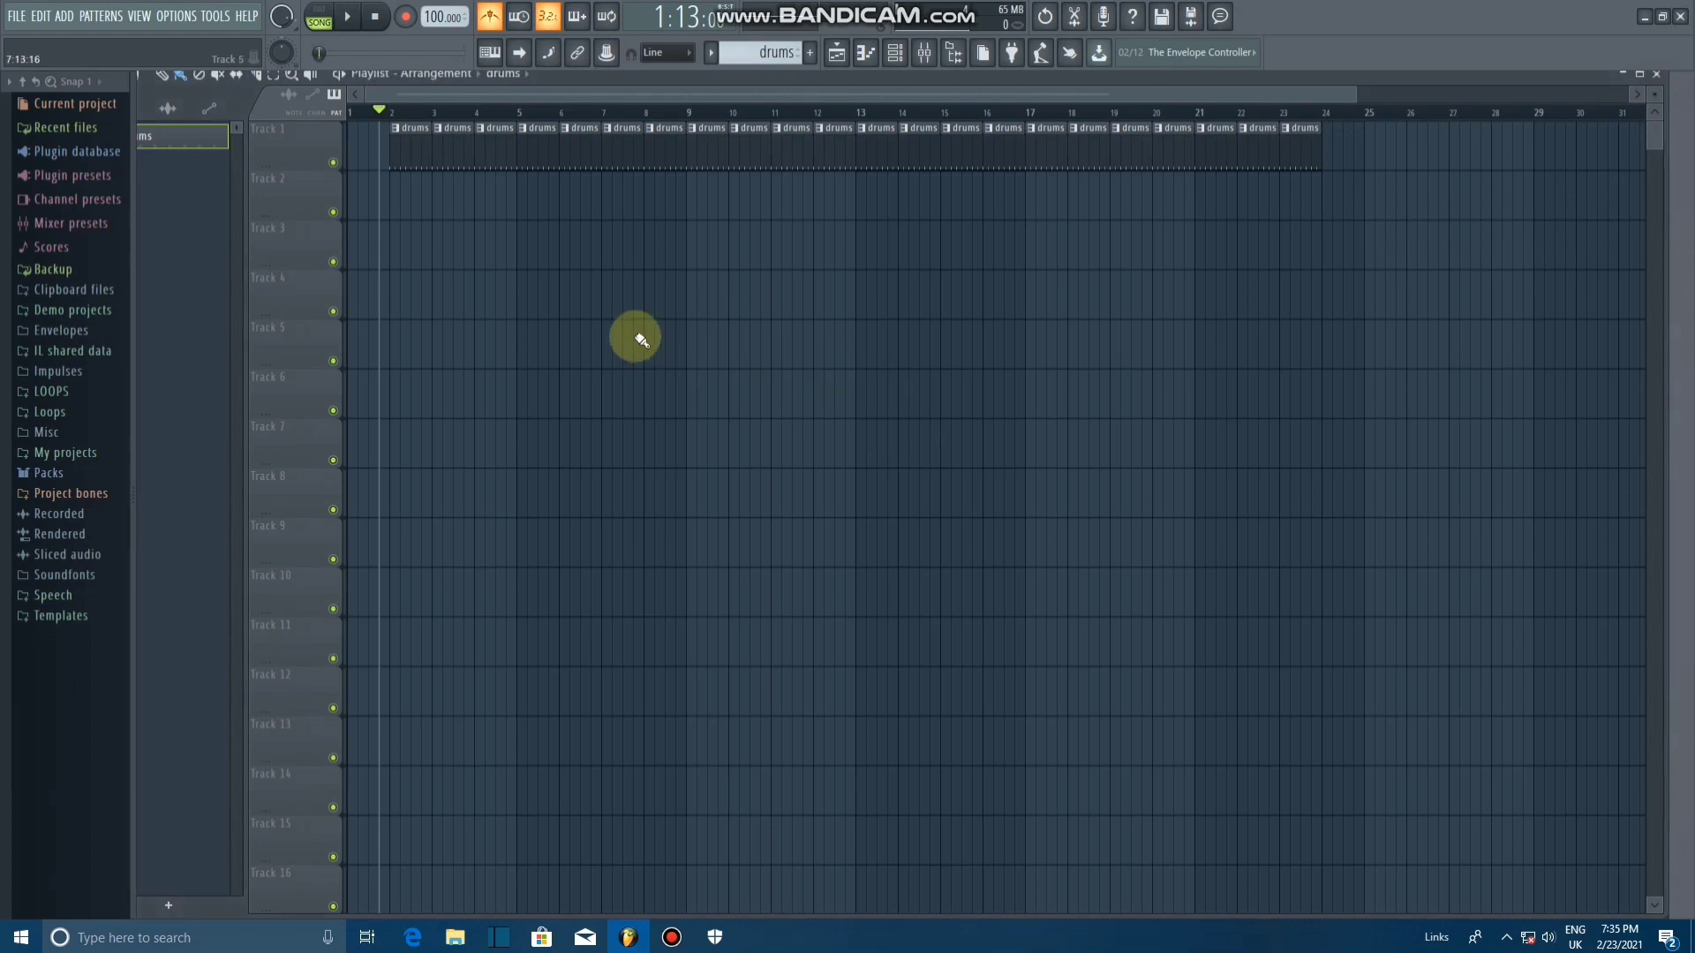
Step: Record audio into the playlist as an audio clip on Track 2 alongside the drums, stopping after about seven bars
click(407, 17)
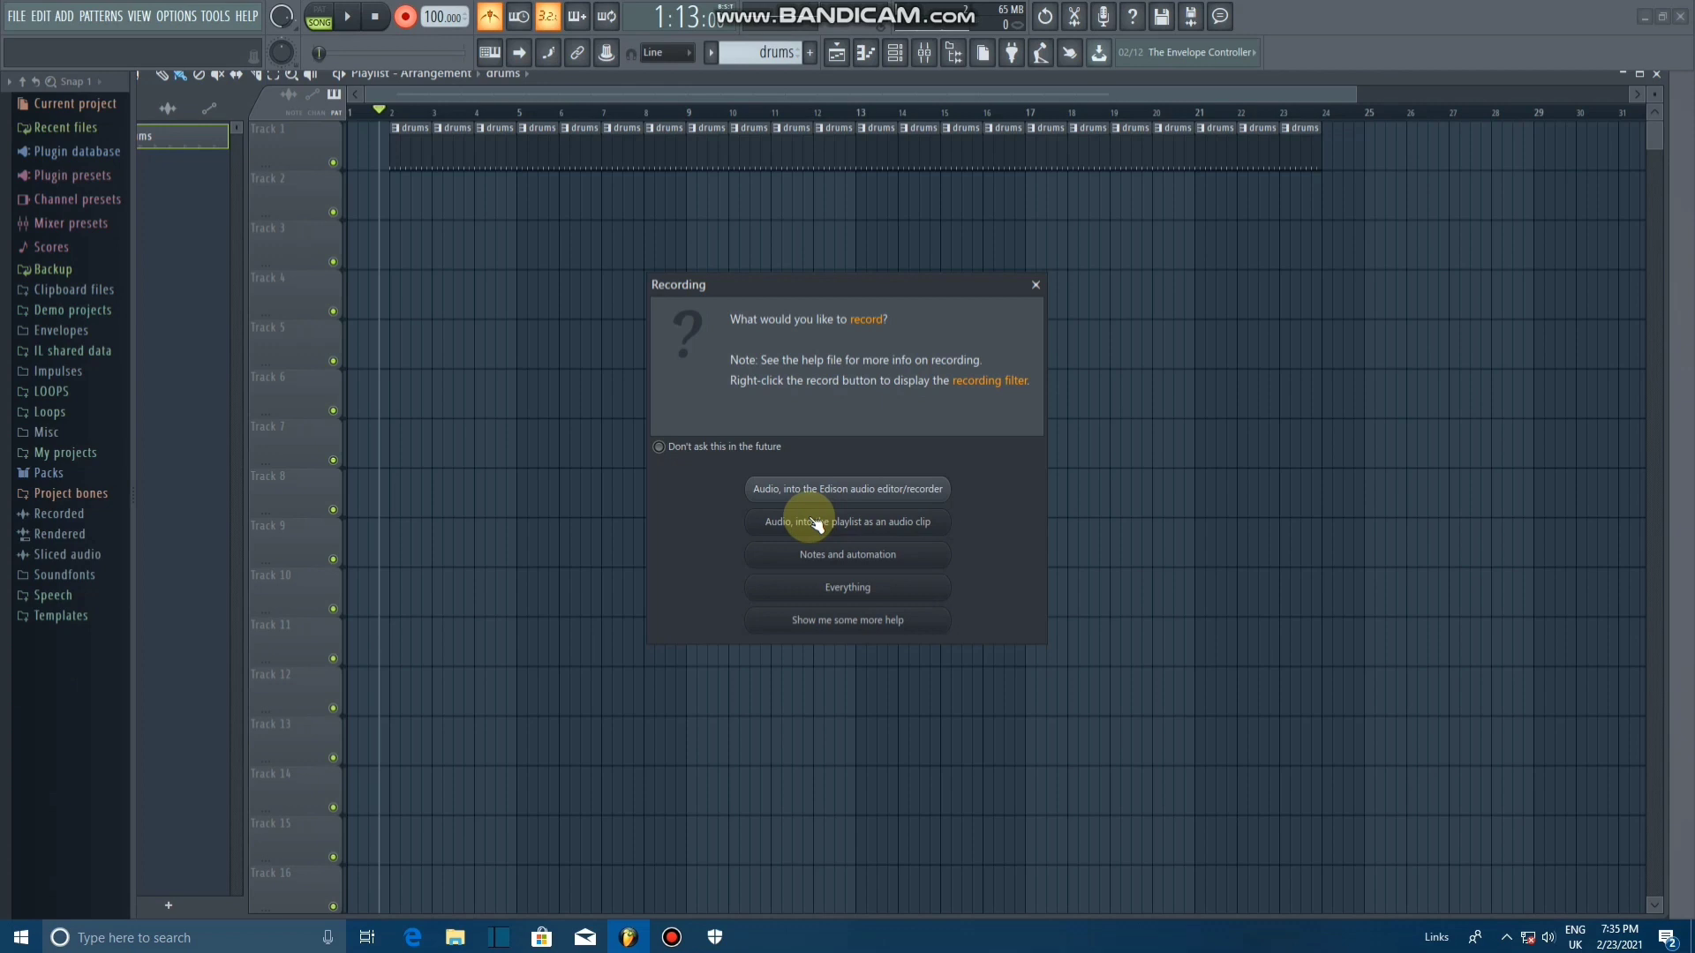
click(816, 521)
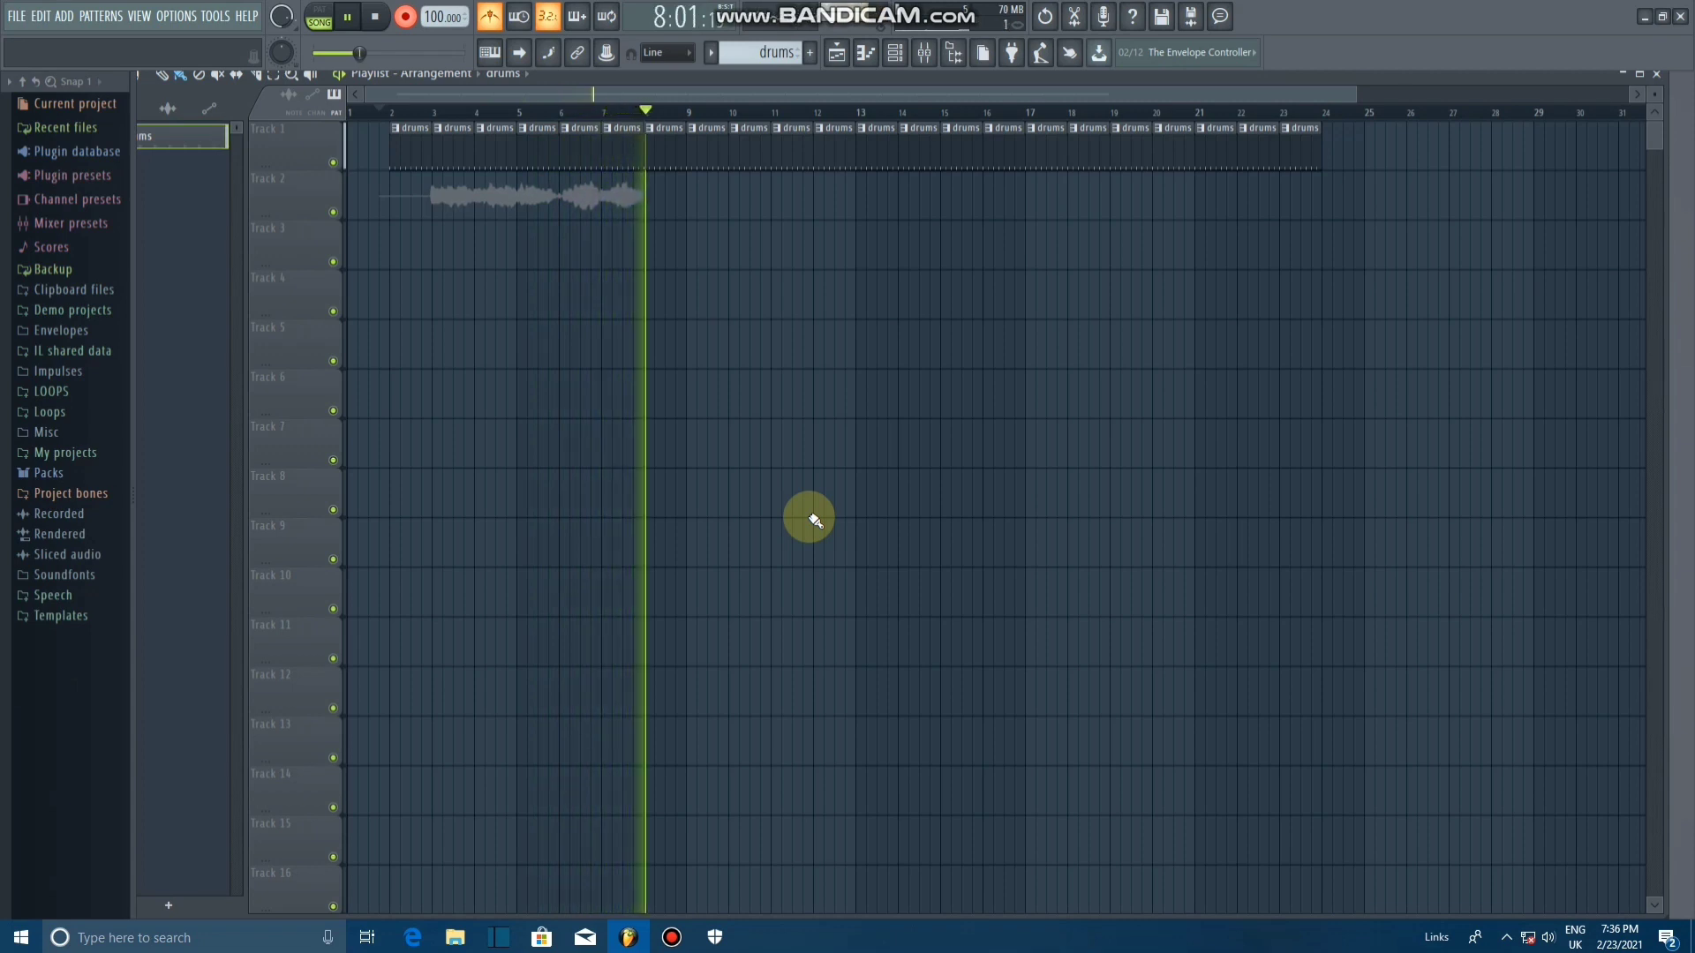
key(space)
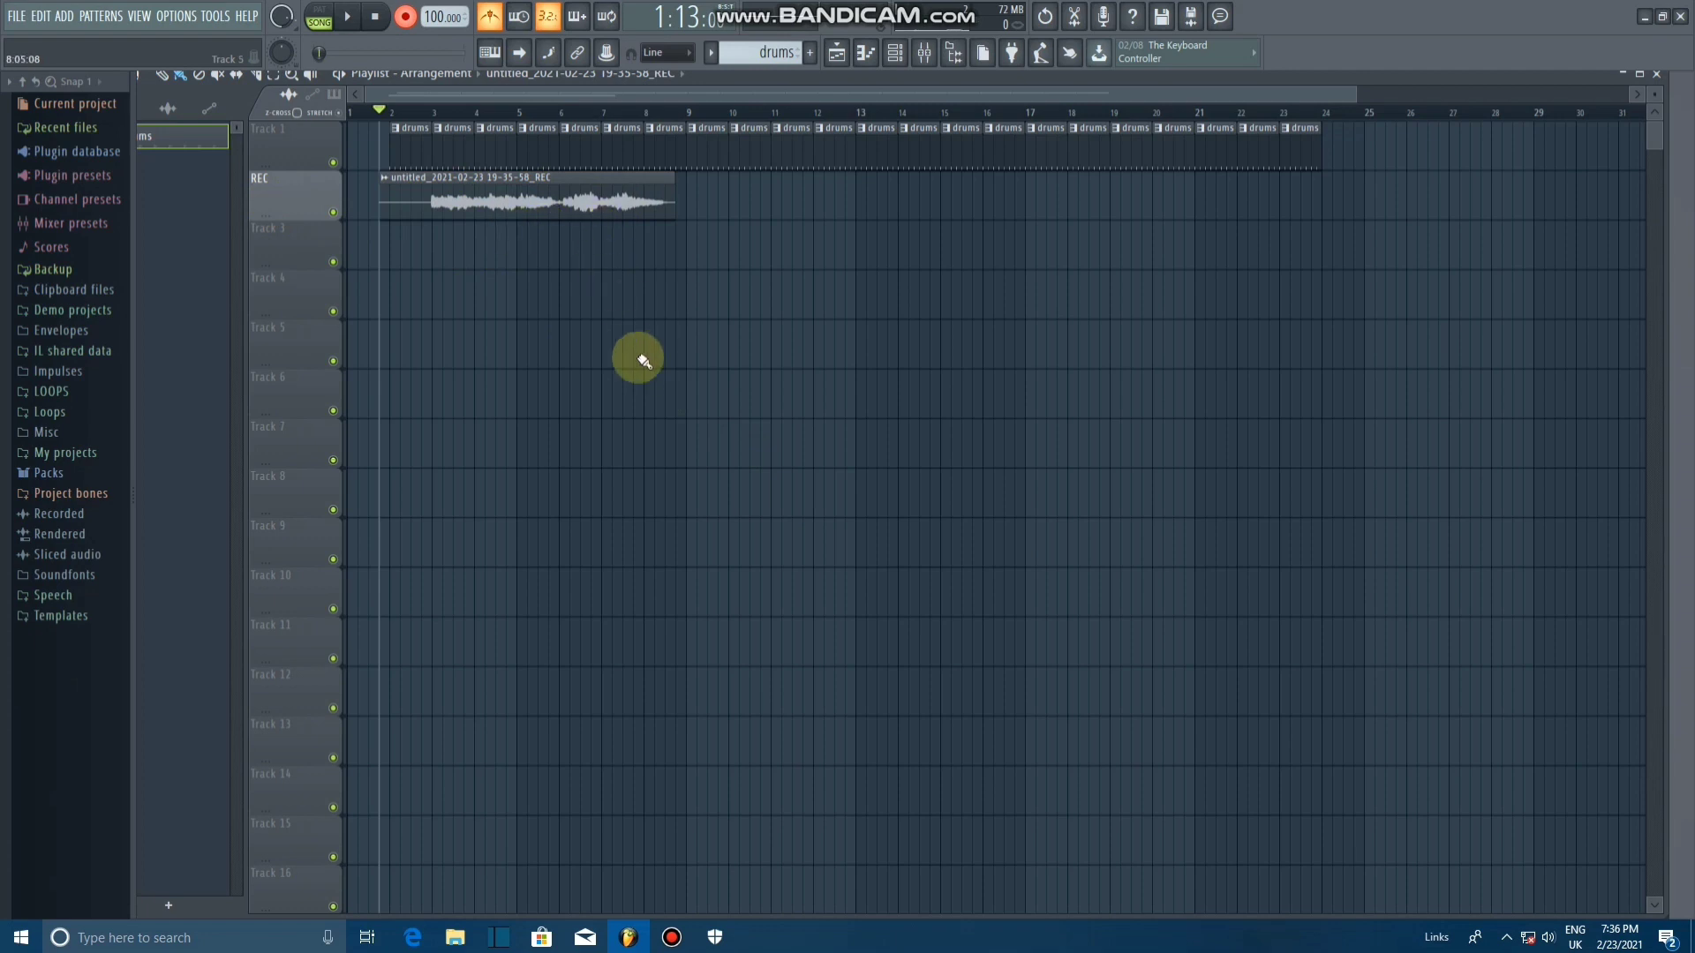
Step: Make the REC playlist track slightly taller and change its color to teal
drag(300, 228, 295, 227)
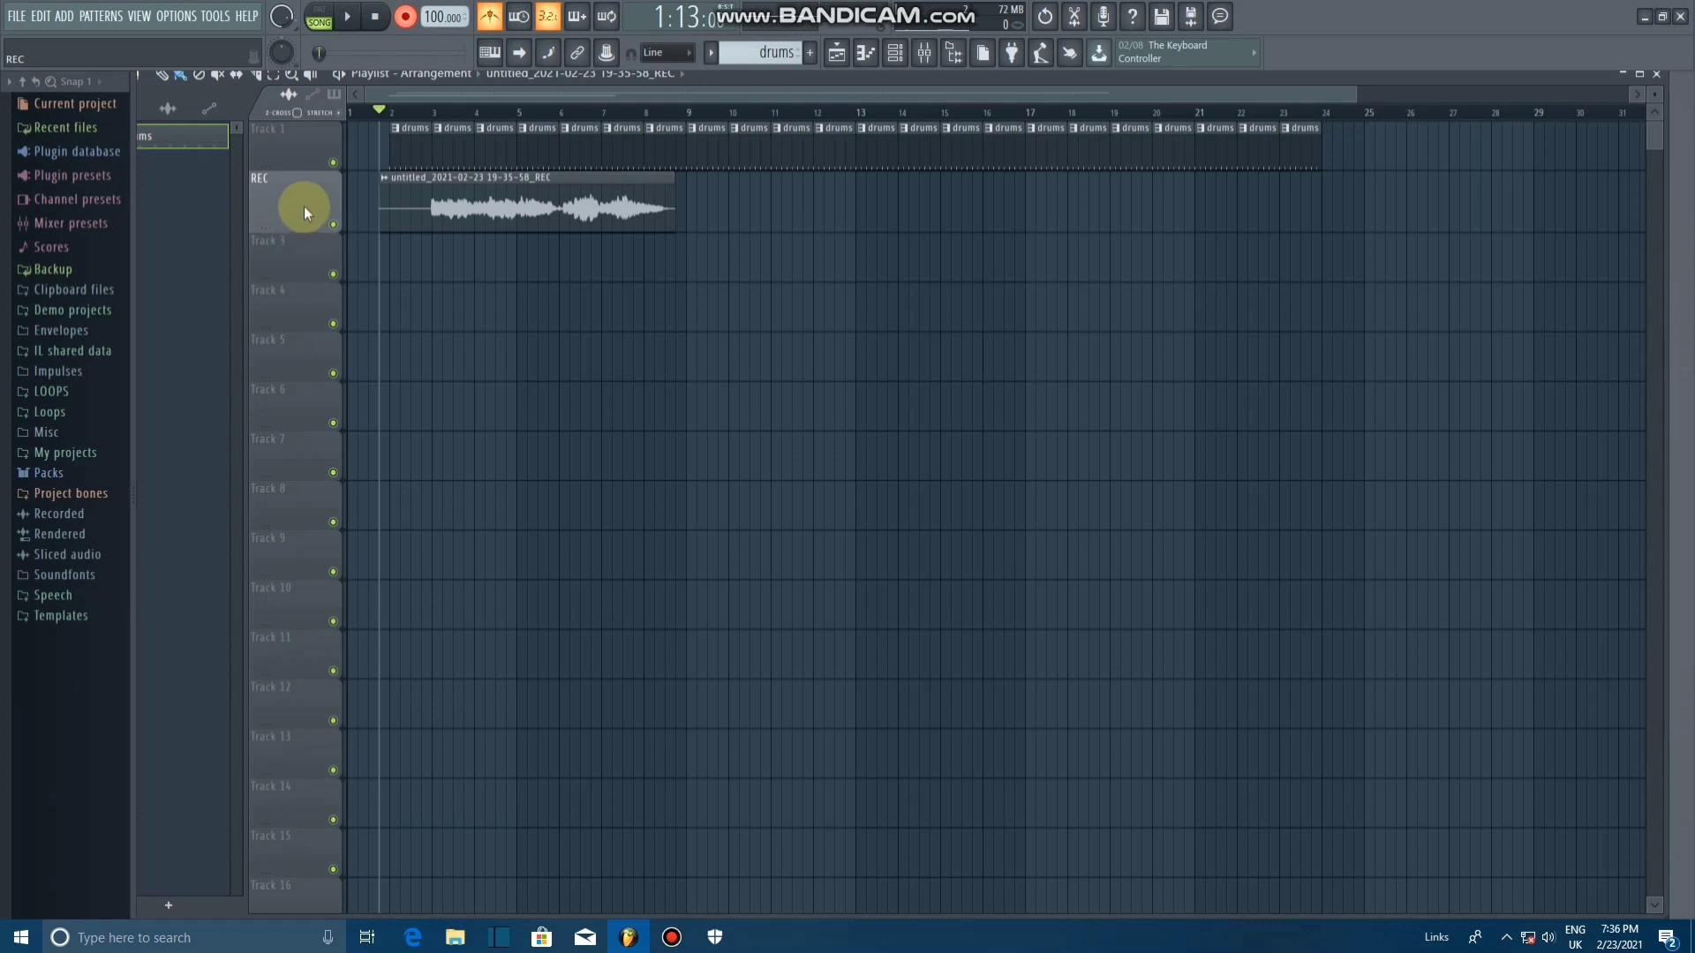
right_click(306, 212)
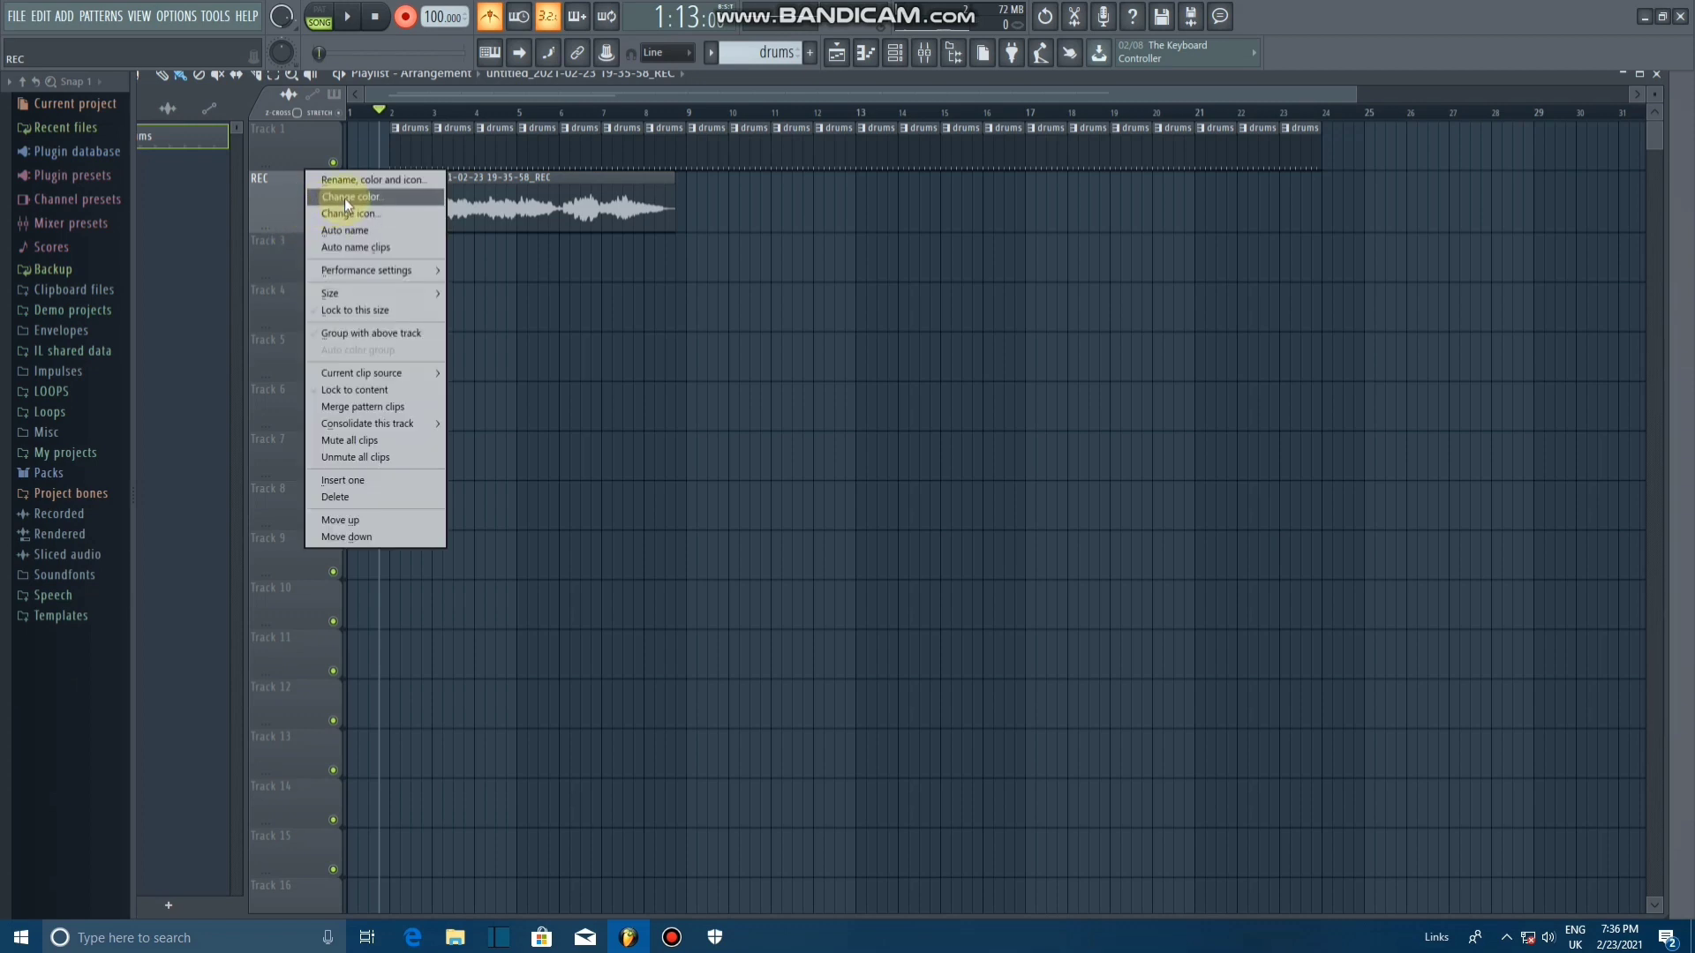
right_click(258, 204)
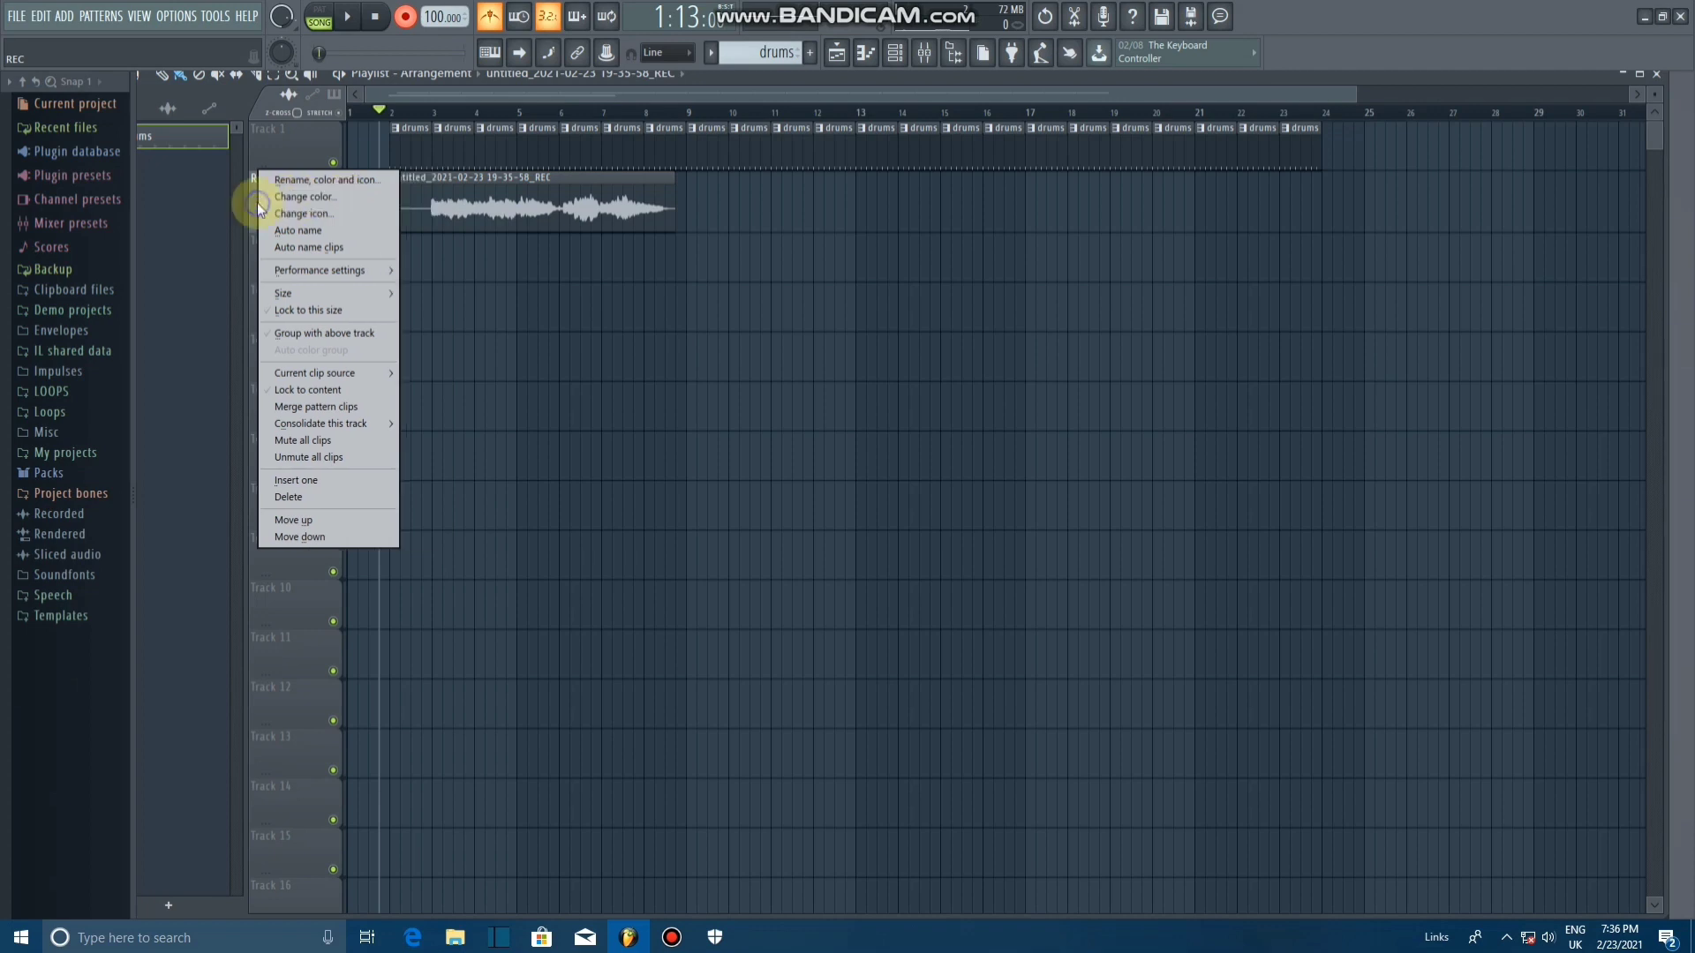
right_click(522, 284)
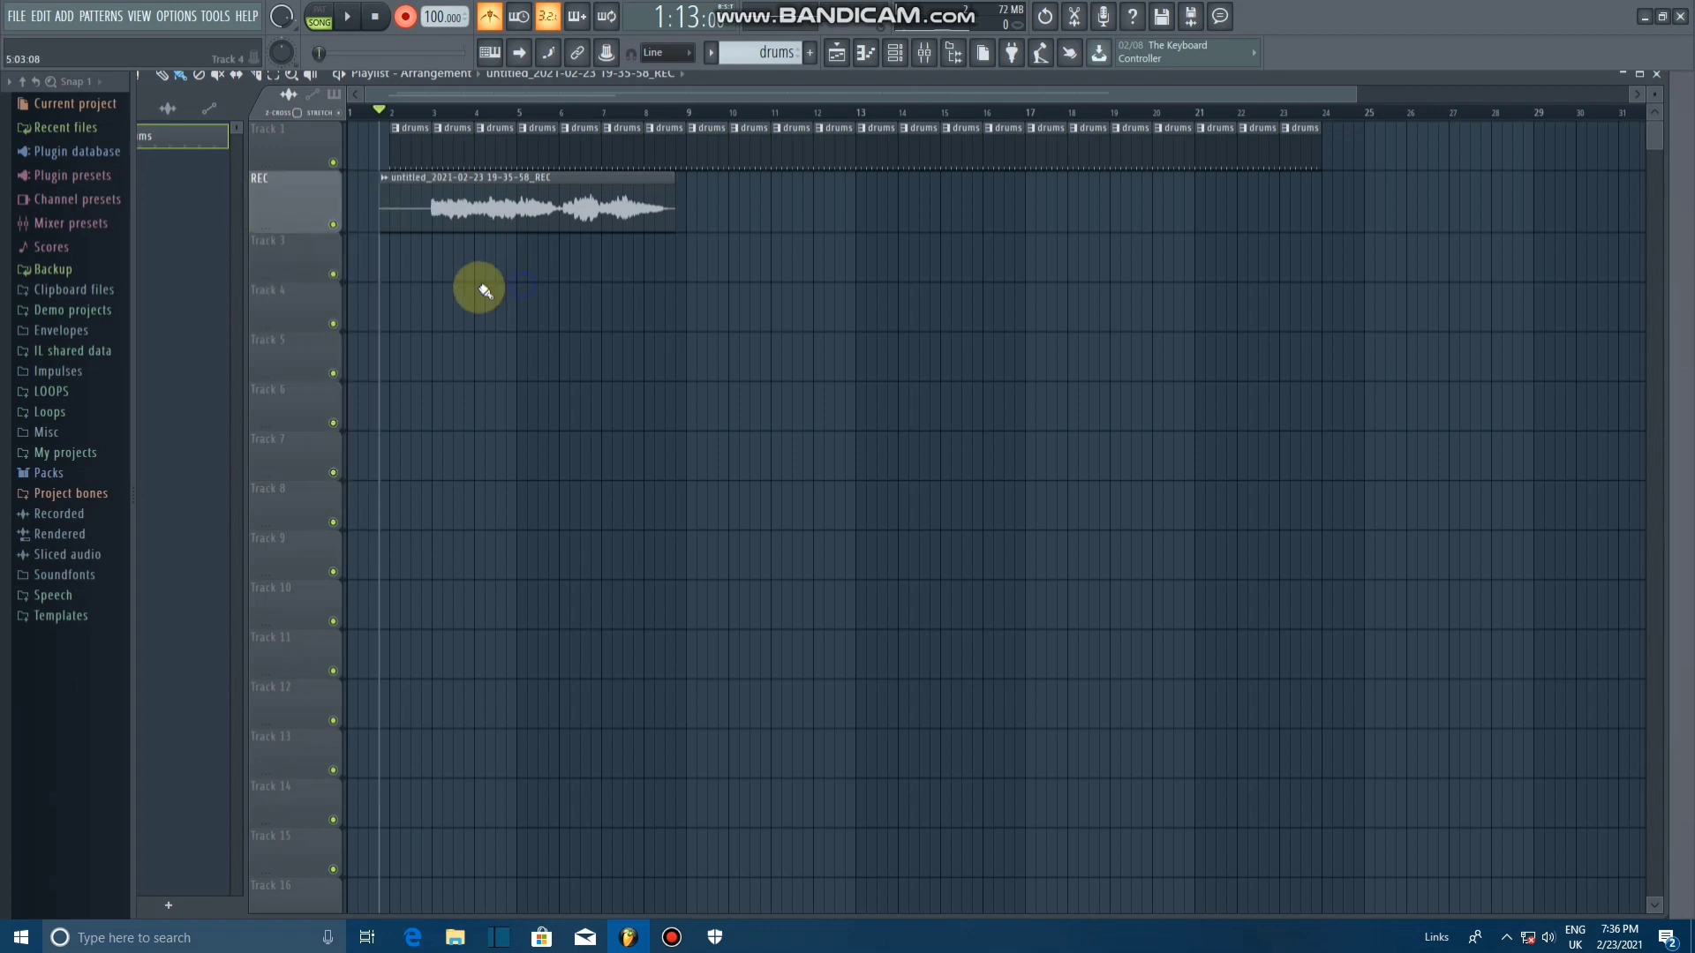
right_click(303, 201)
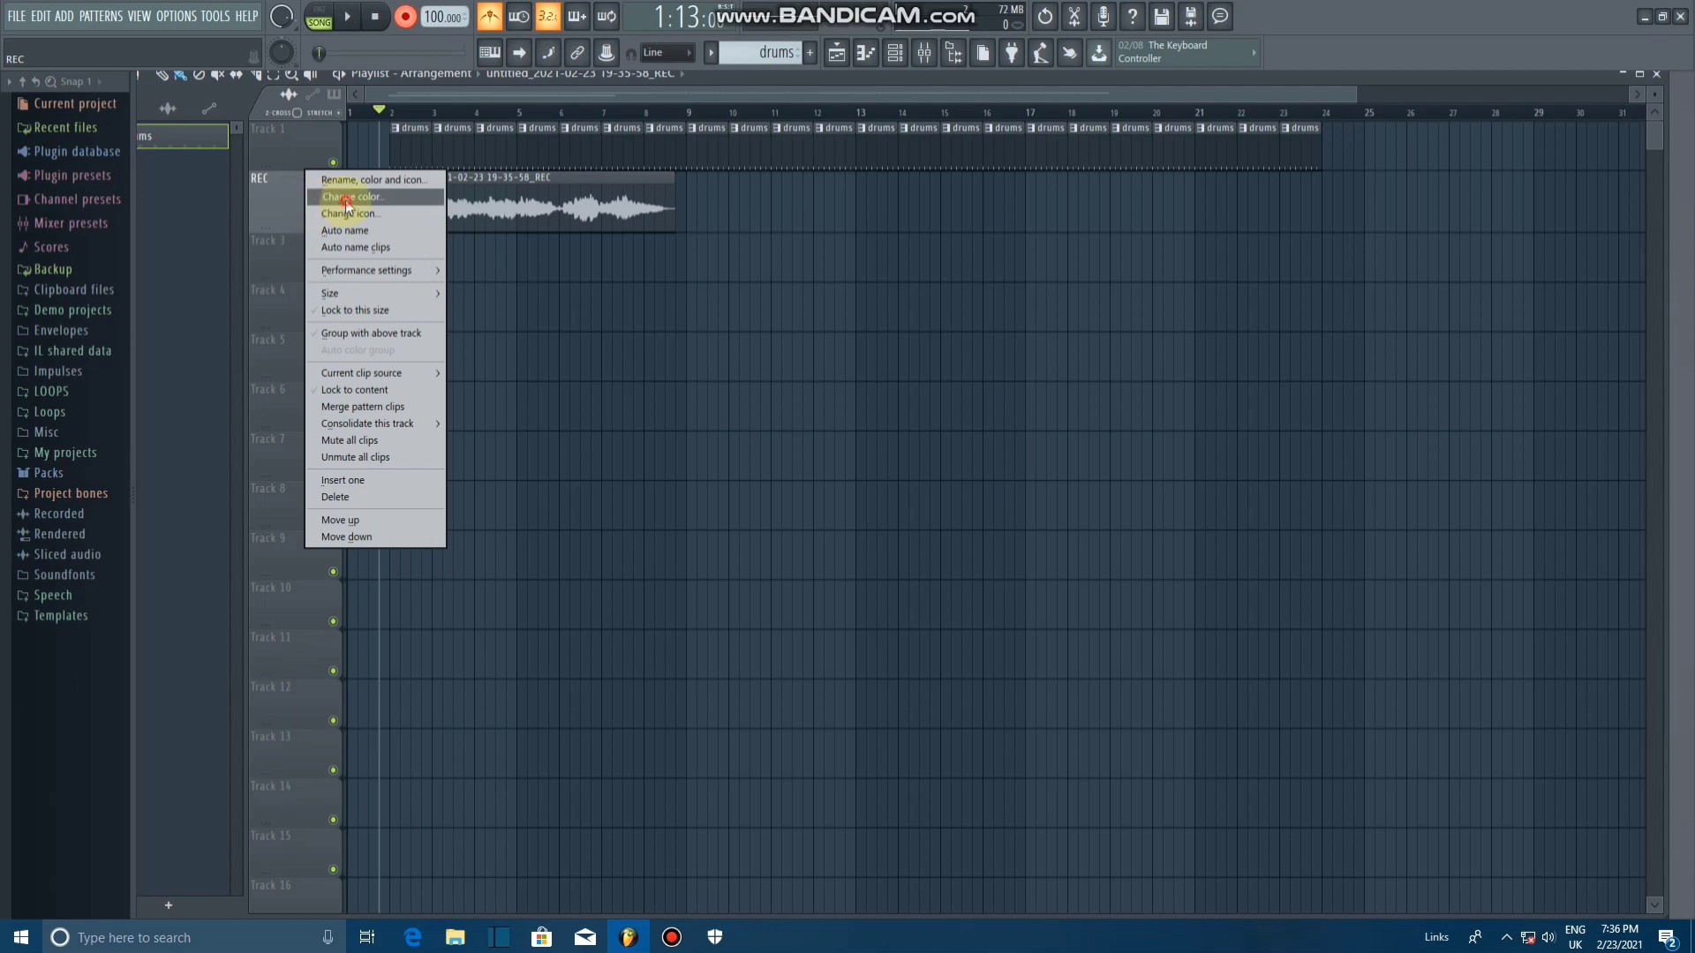
click(335, 201)
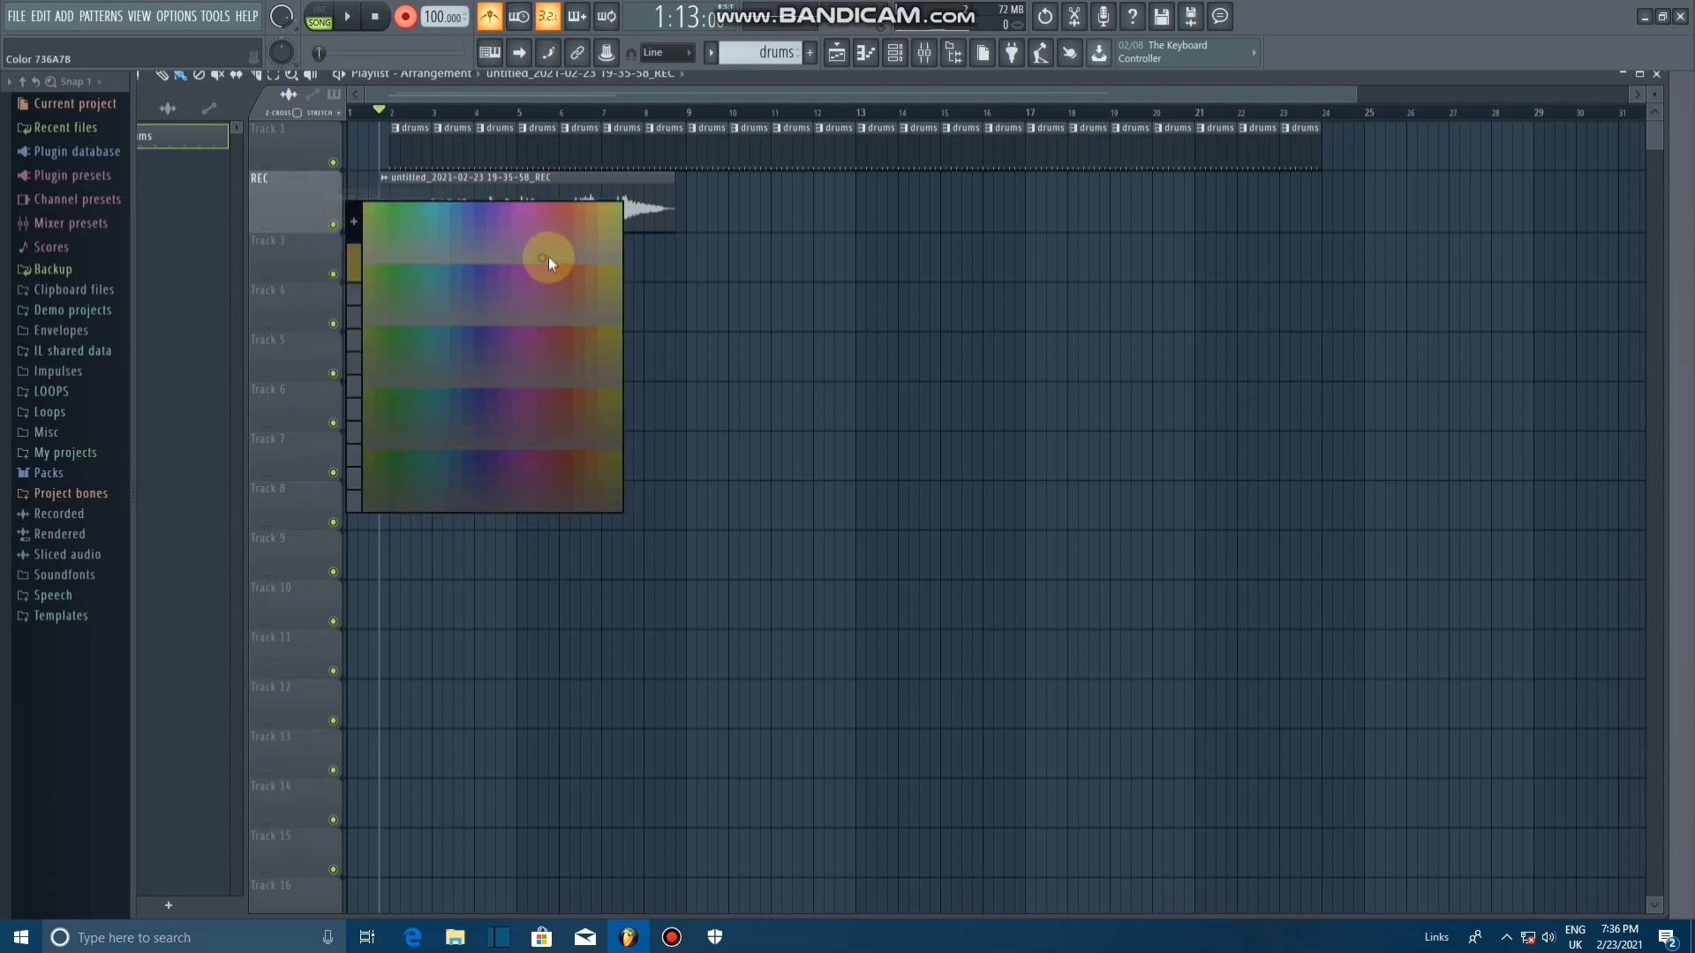
click(434, 218)
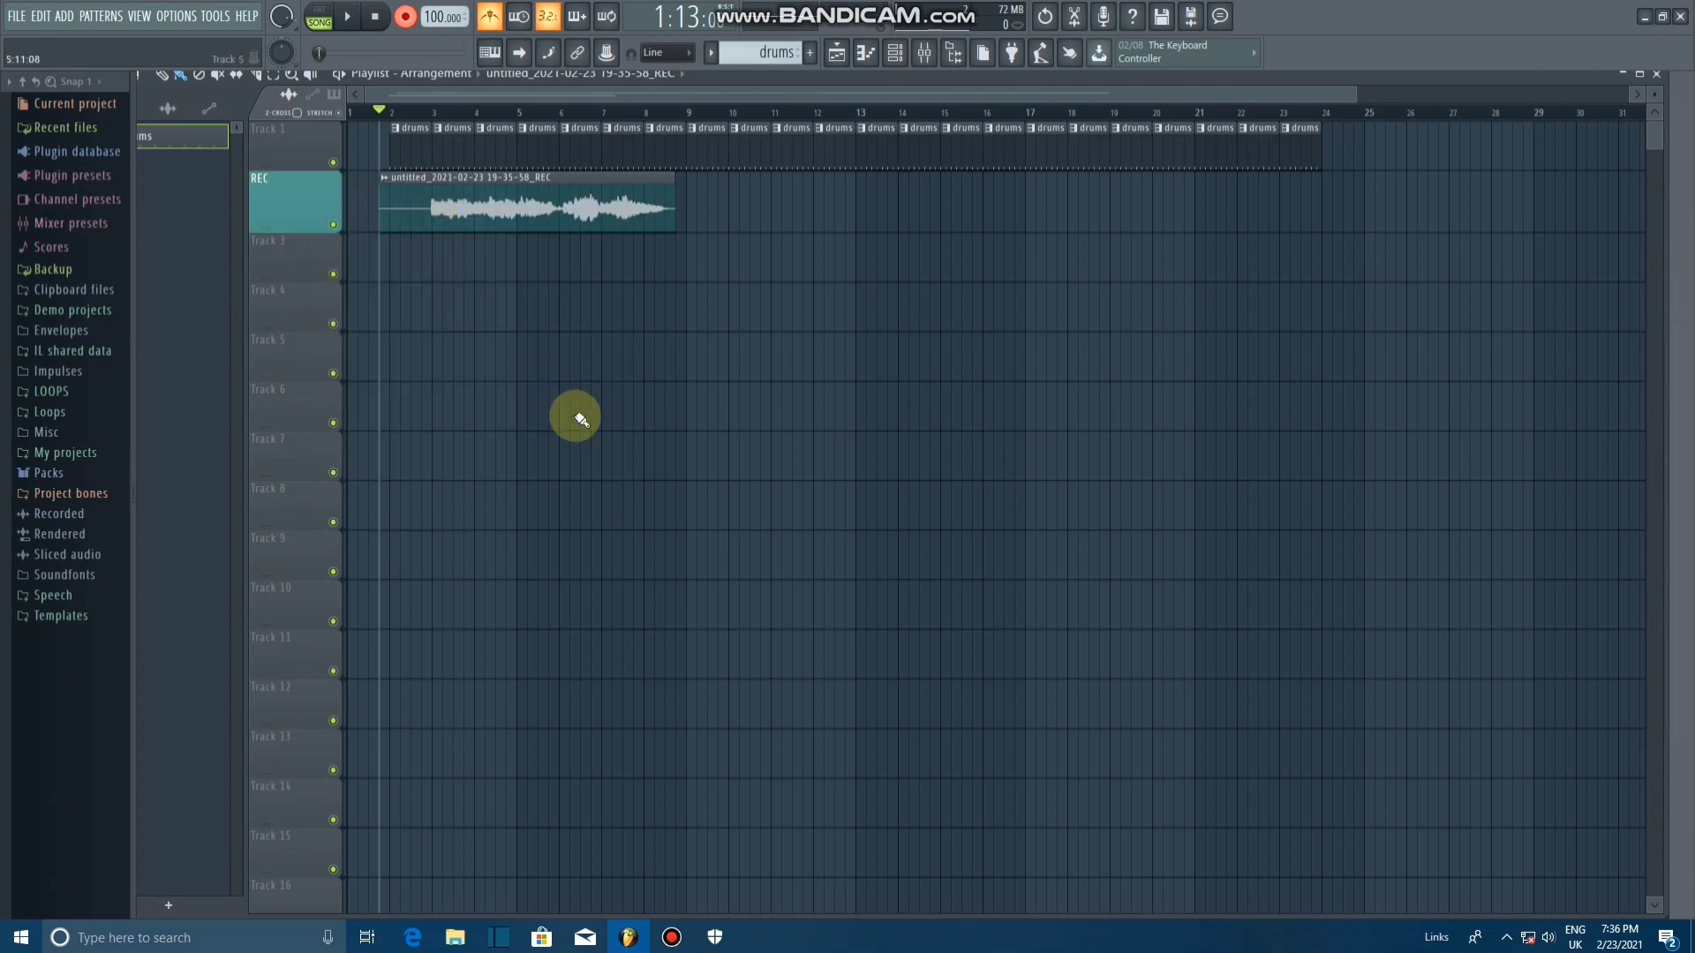
Step: Assign the electric guitar icon to the REC track
right_click(316, 198)
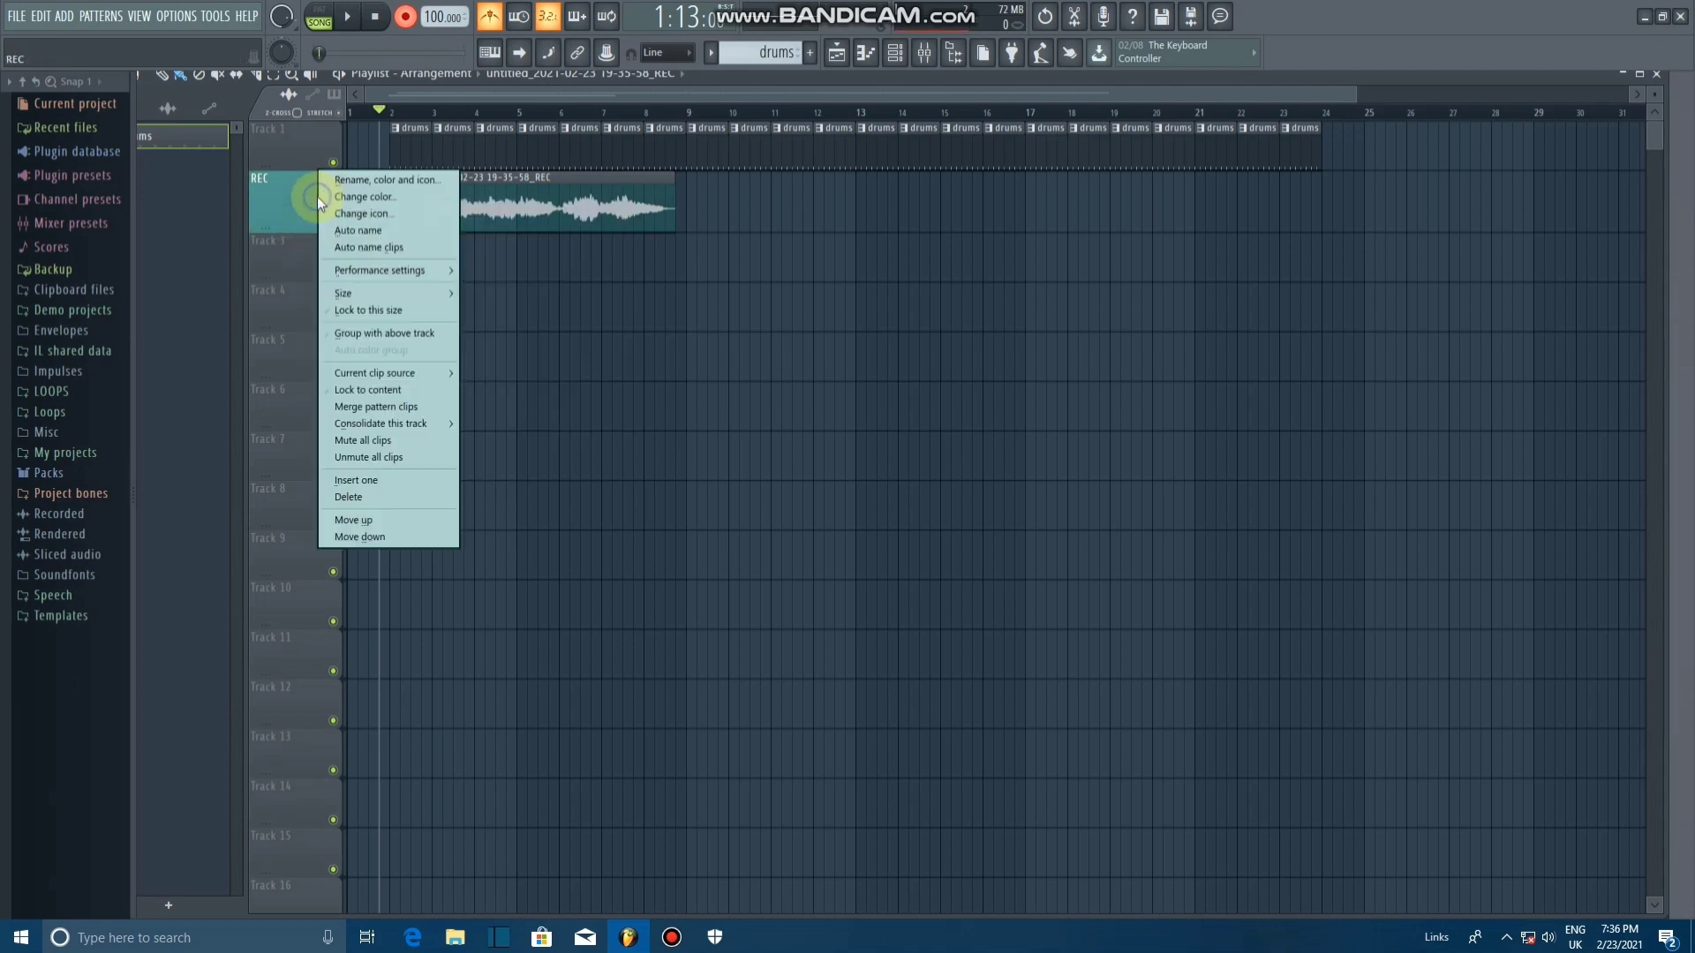
click(388, 213)
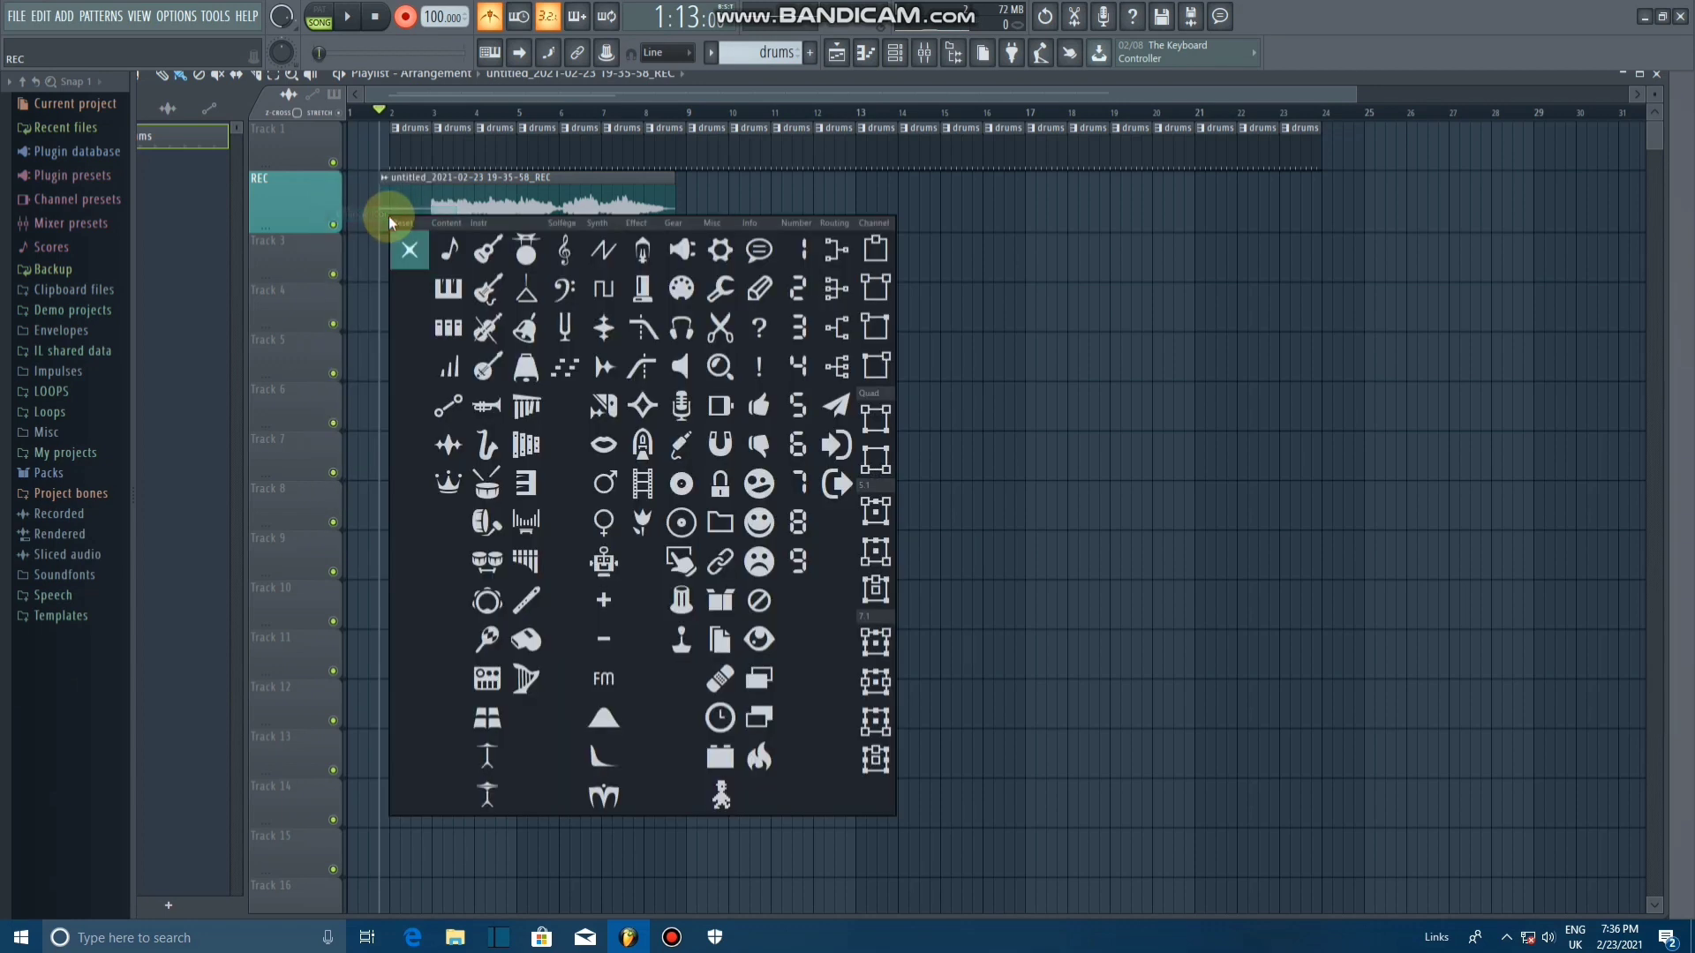
click(488, 289)
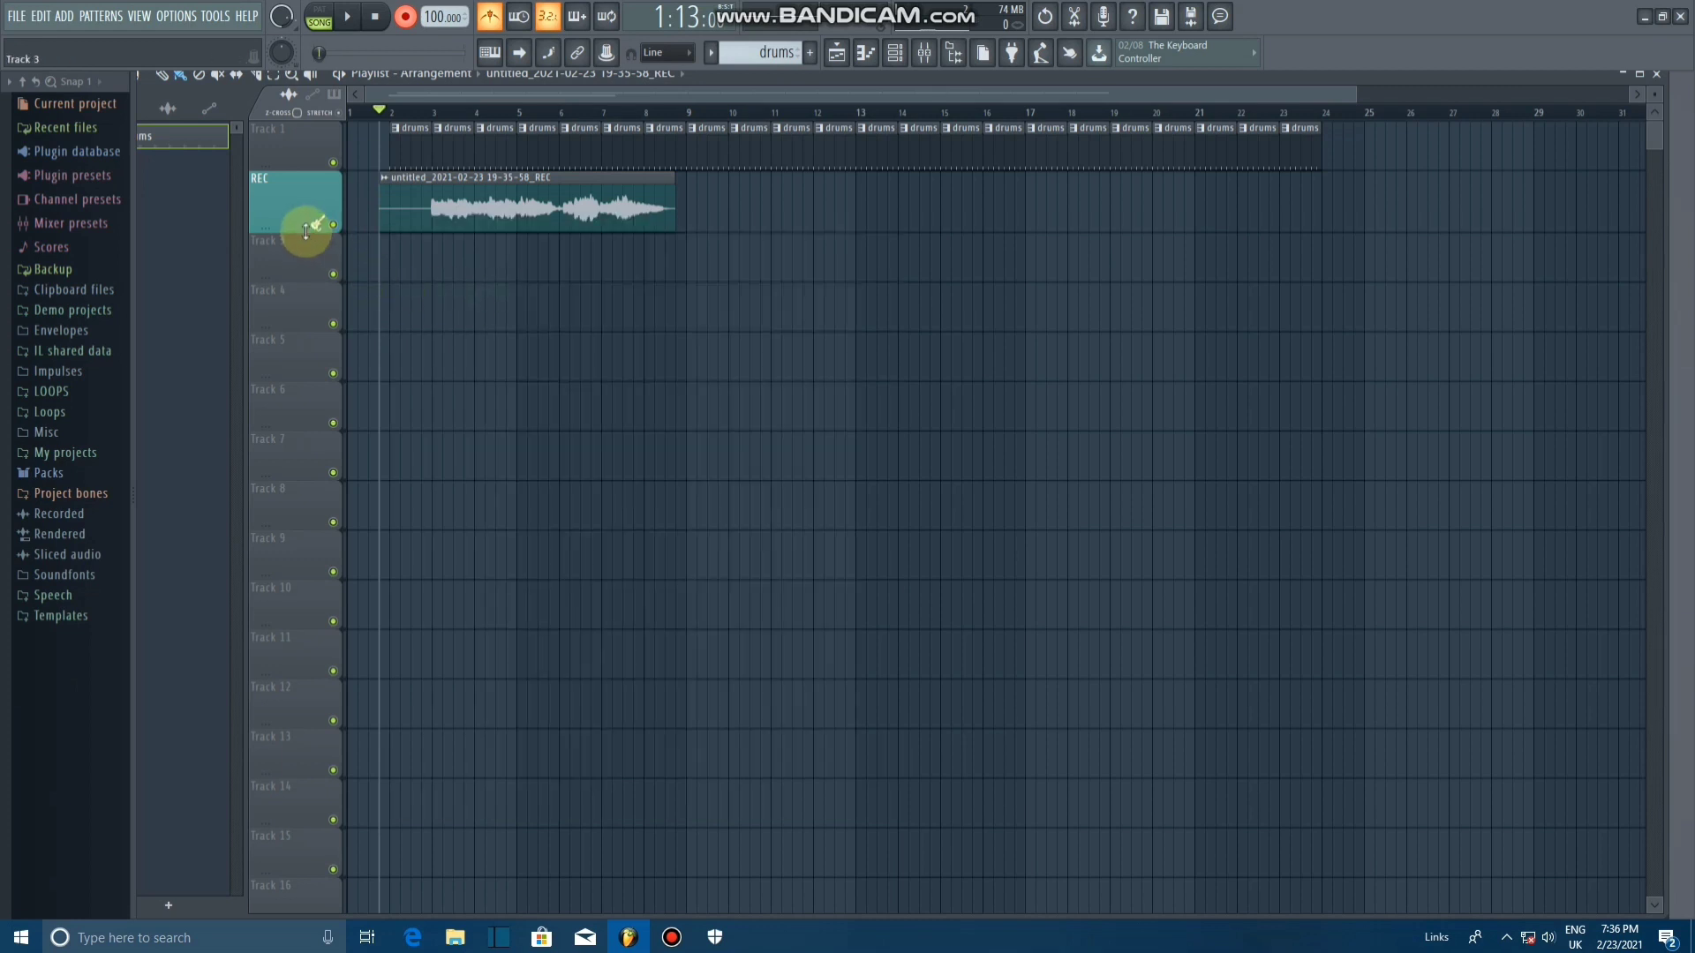
Step: Increase the heights of the REC track and Track 1 in the playlist
drag(306, 231, 309, 310)
right_click(308, 311)
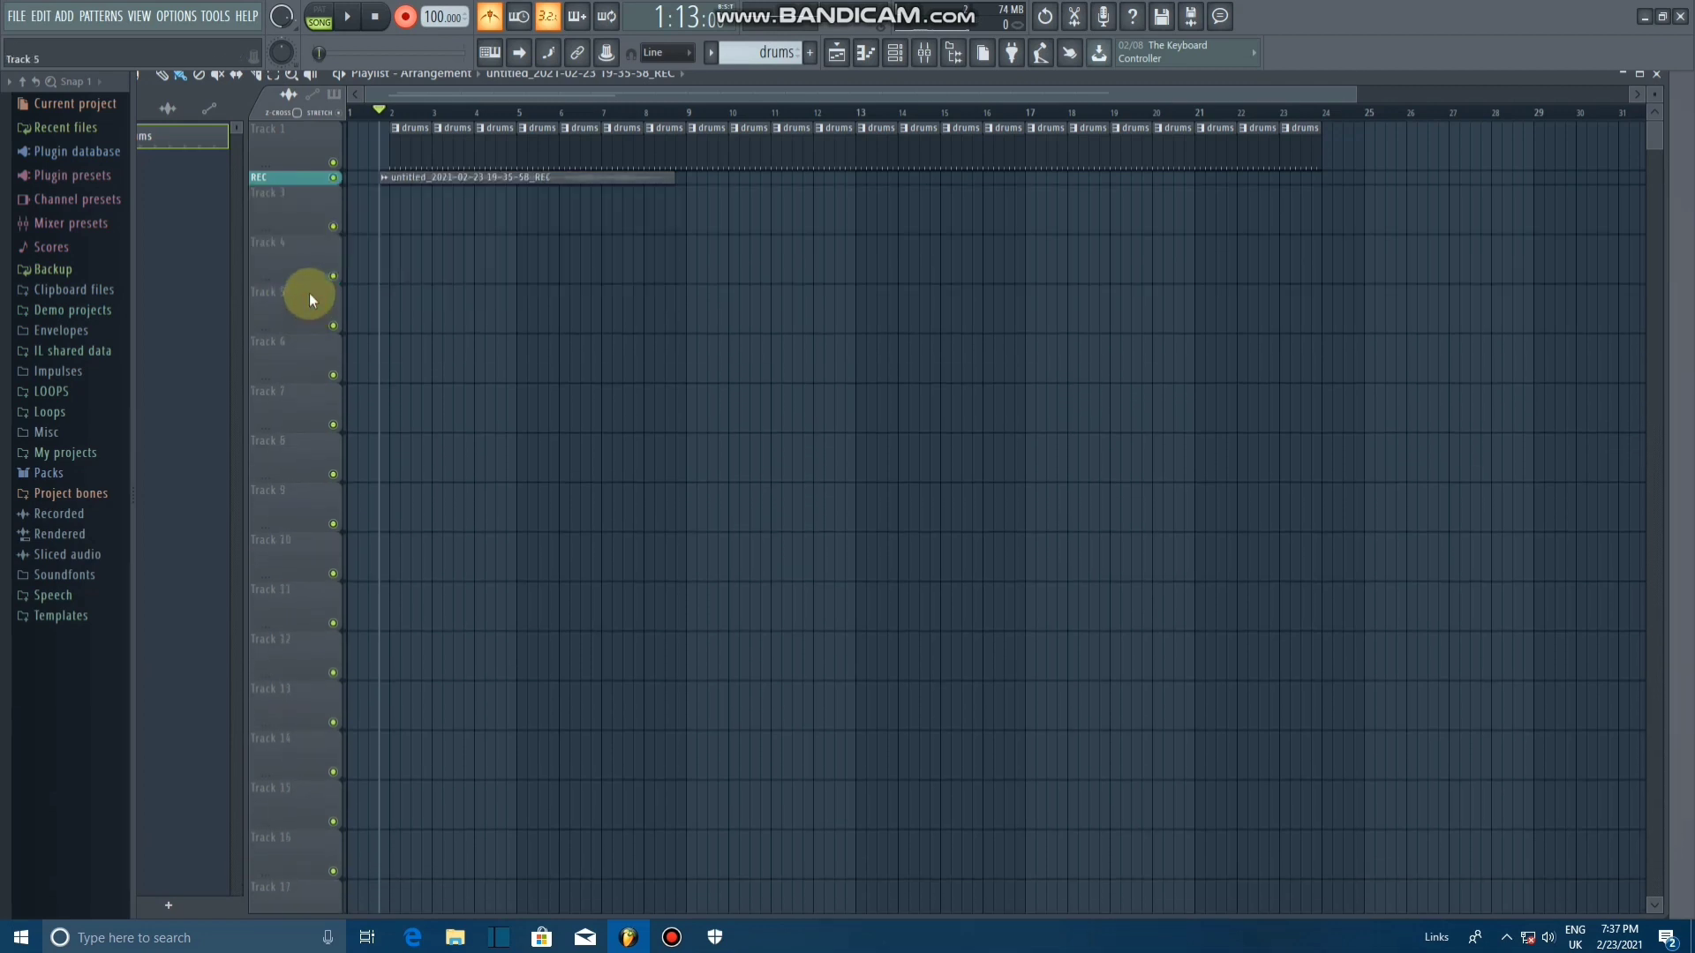
right_click(302, 184)
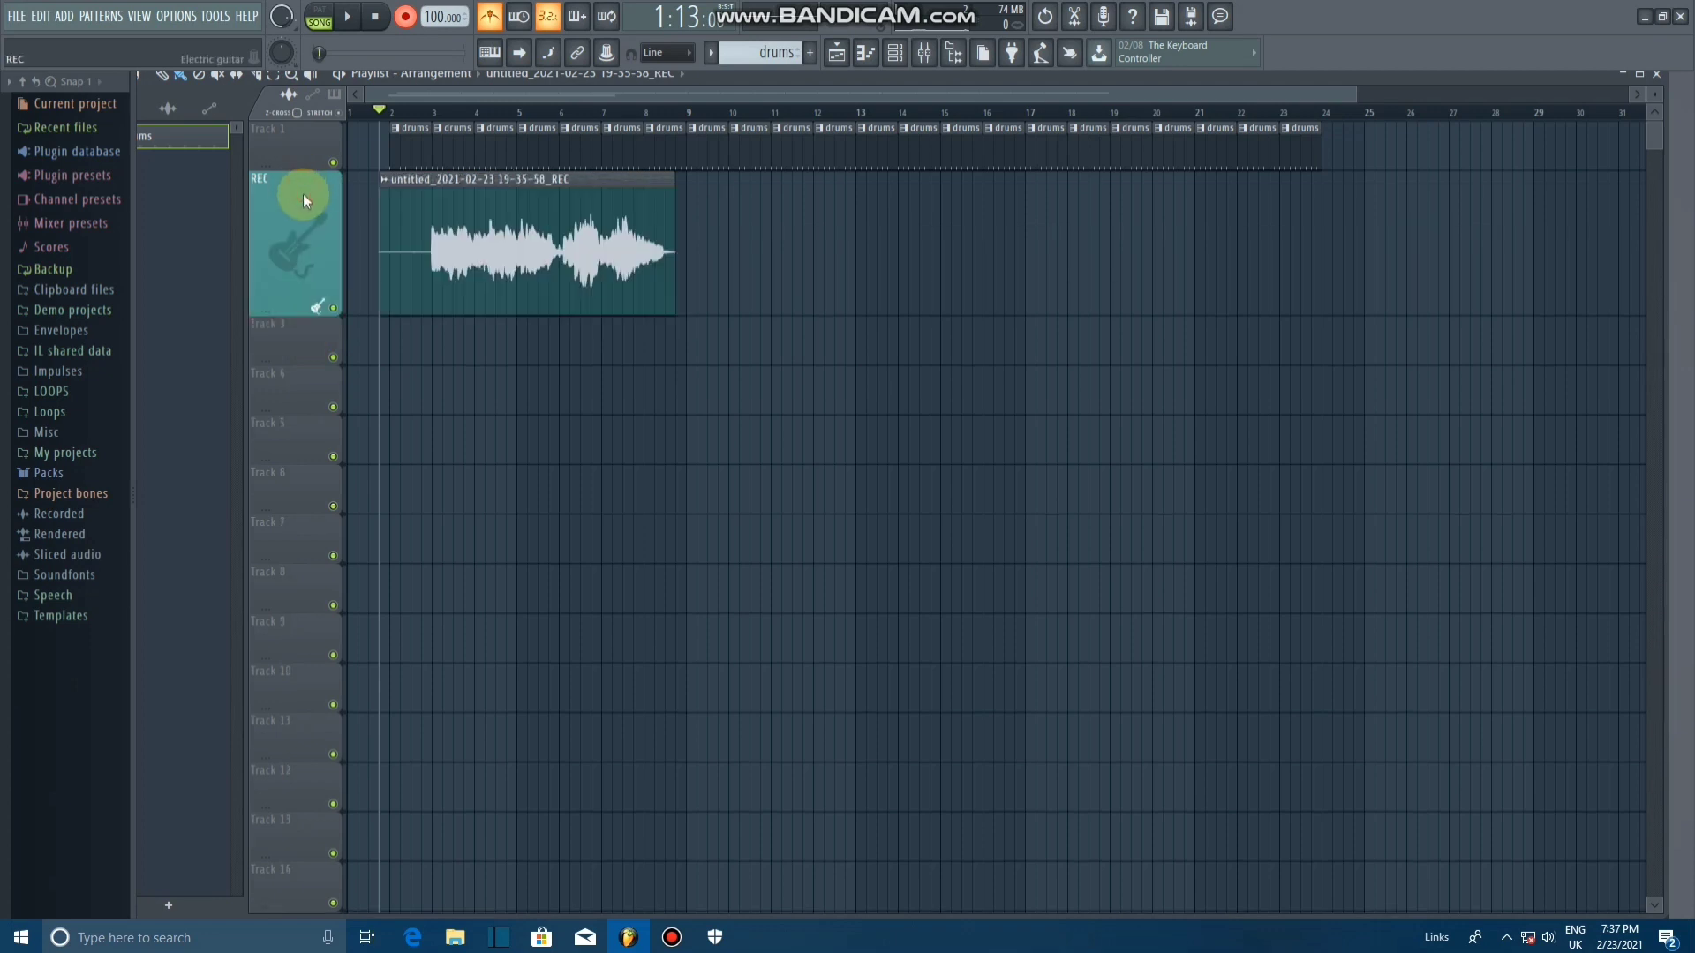
drag(302, 165, 302, 227)
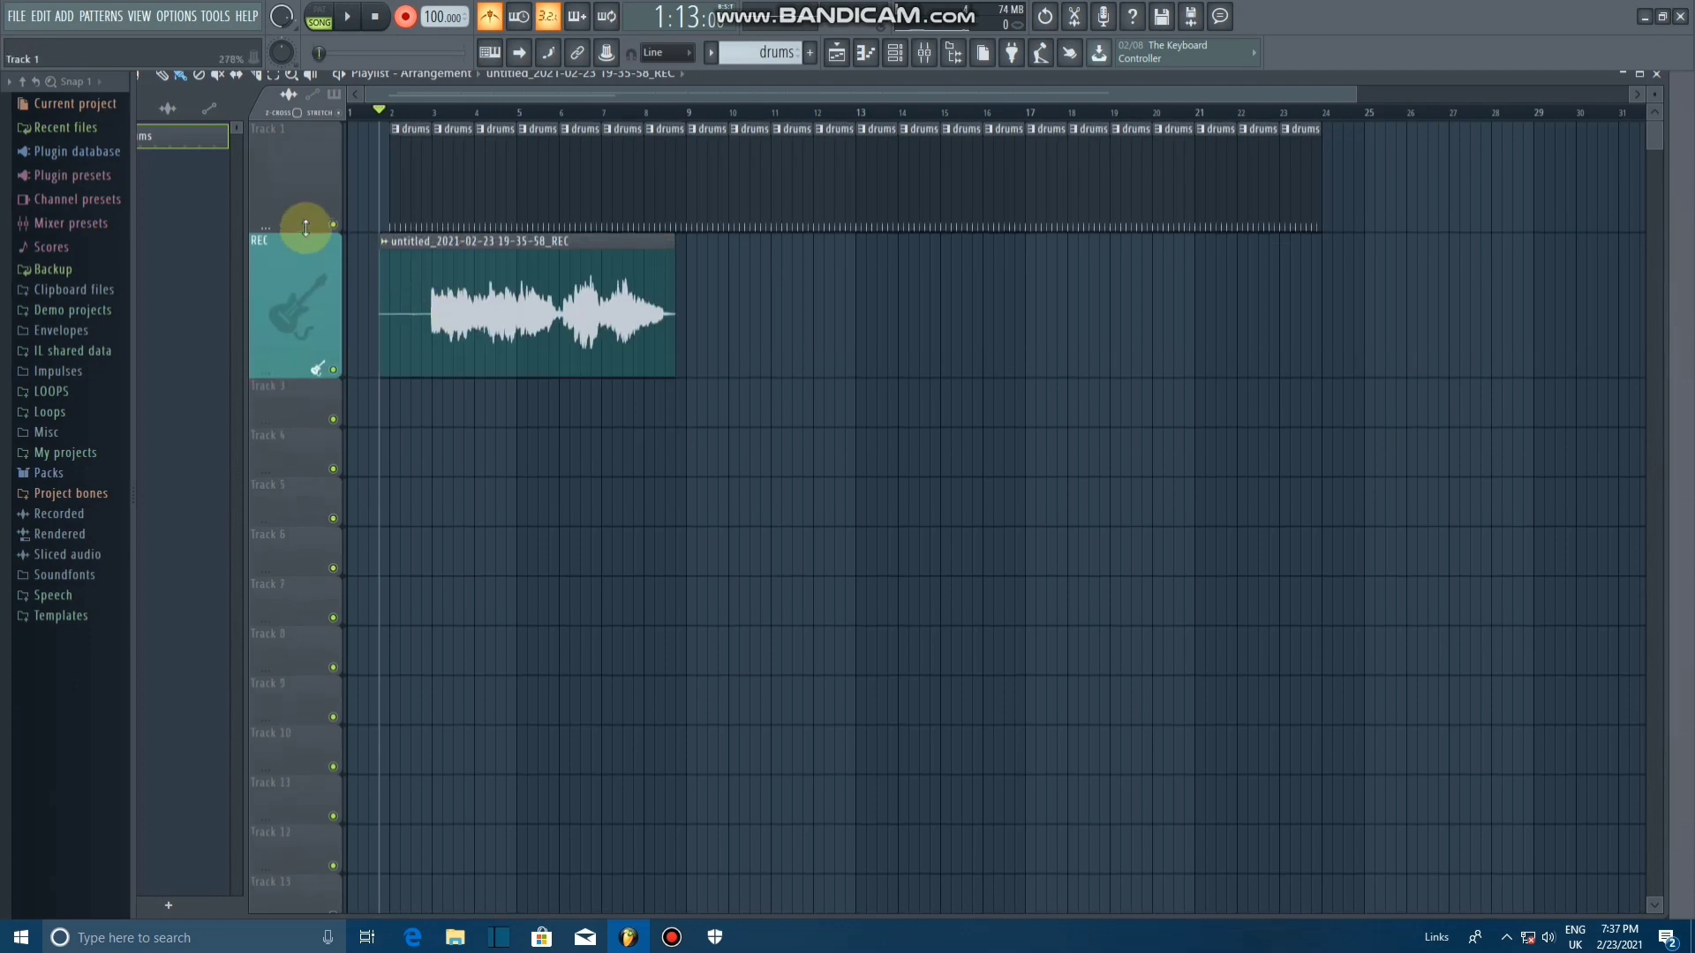
Step: Change Track 1's color to purple and give it the gong icon
right_click(315, 124)
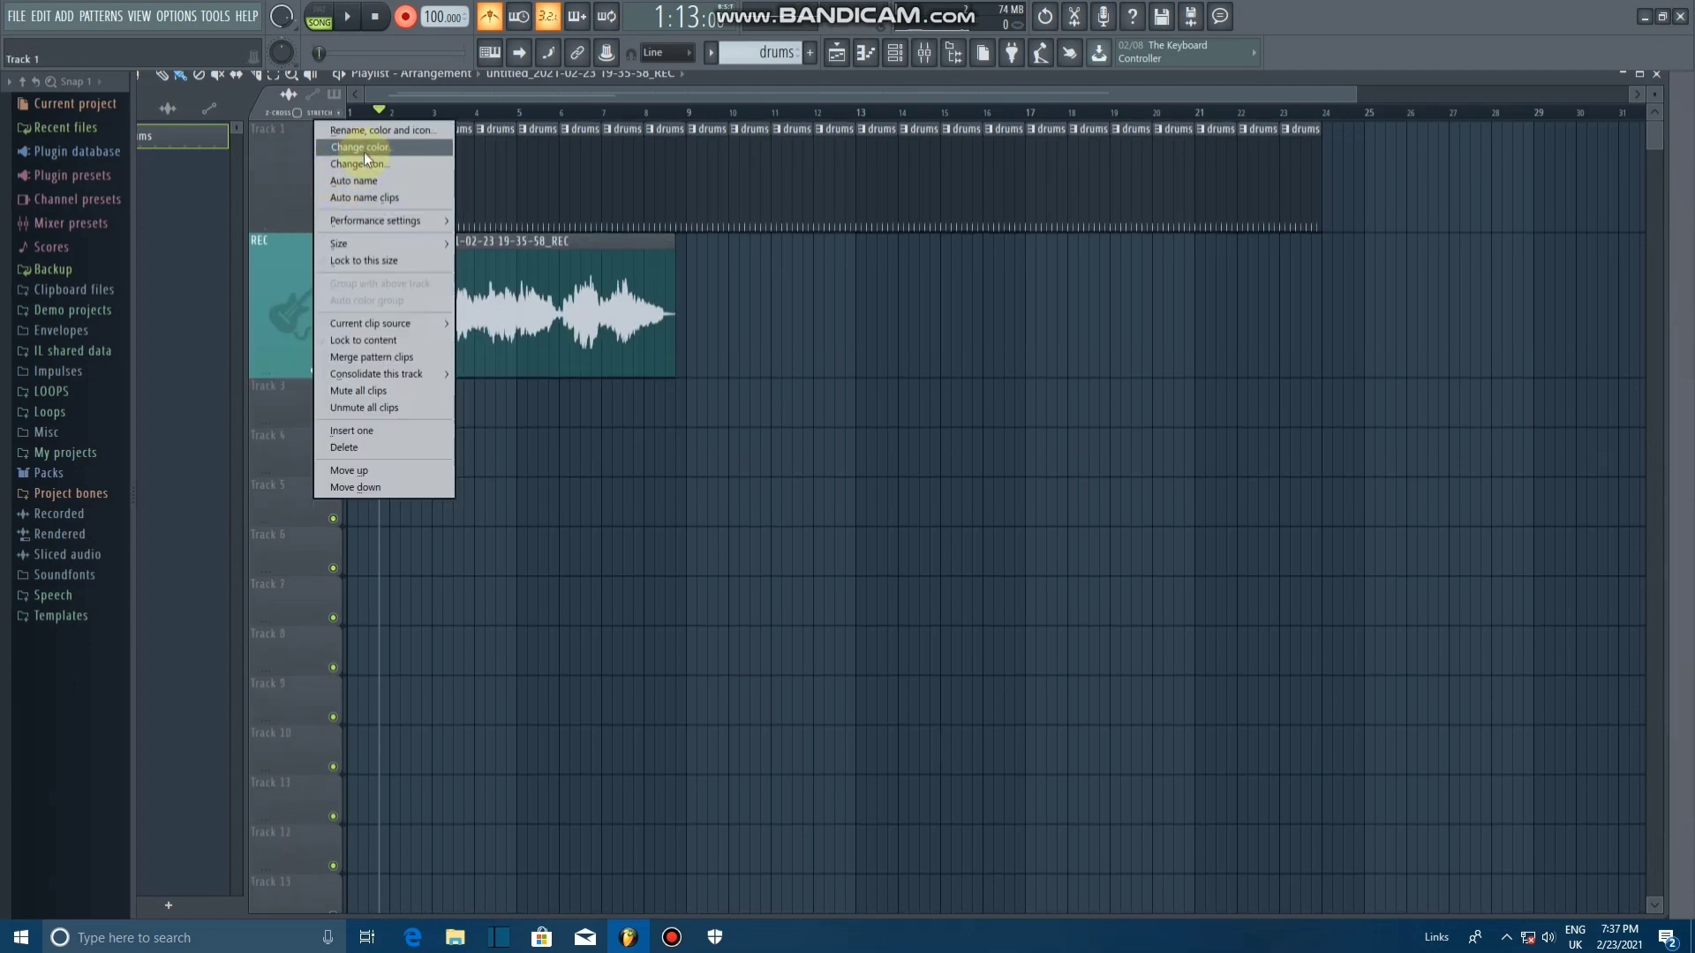
click(364, 151)
click(378, 220)
right_click(310, 185)
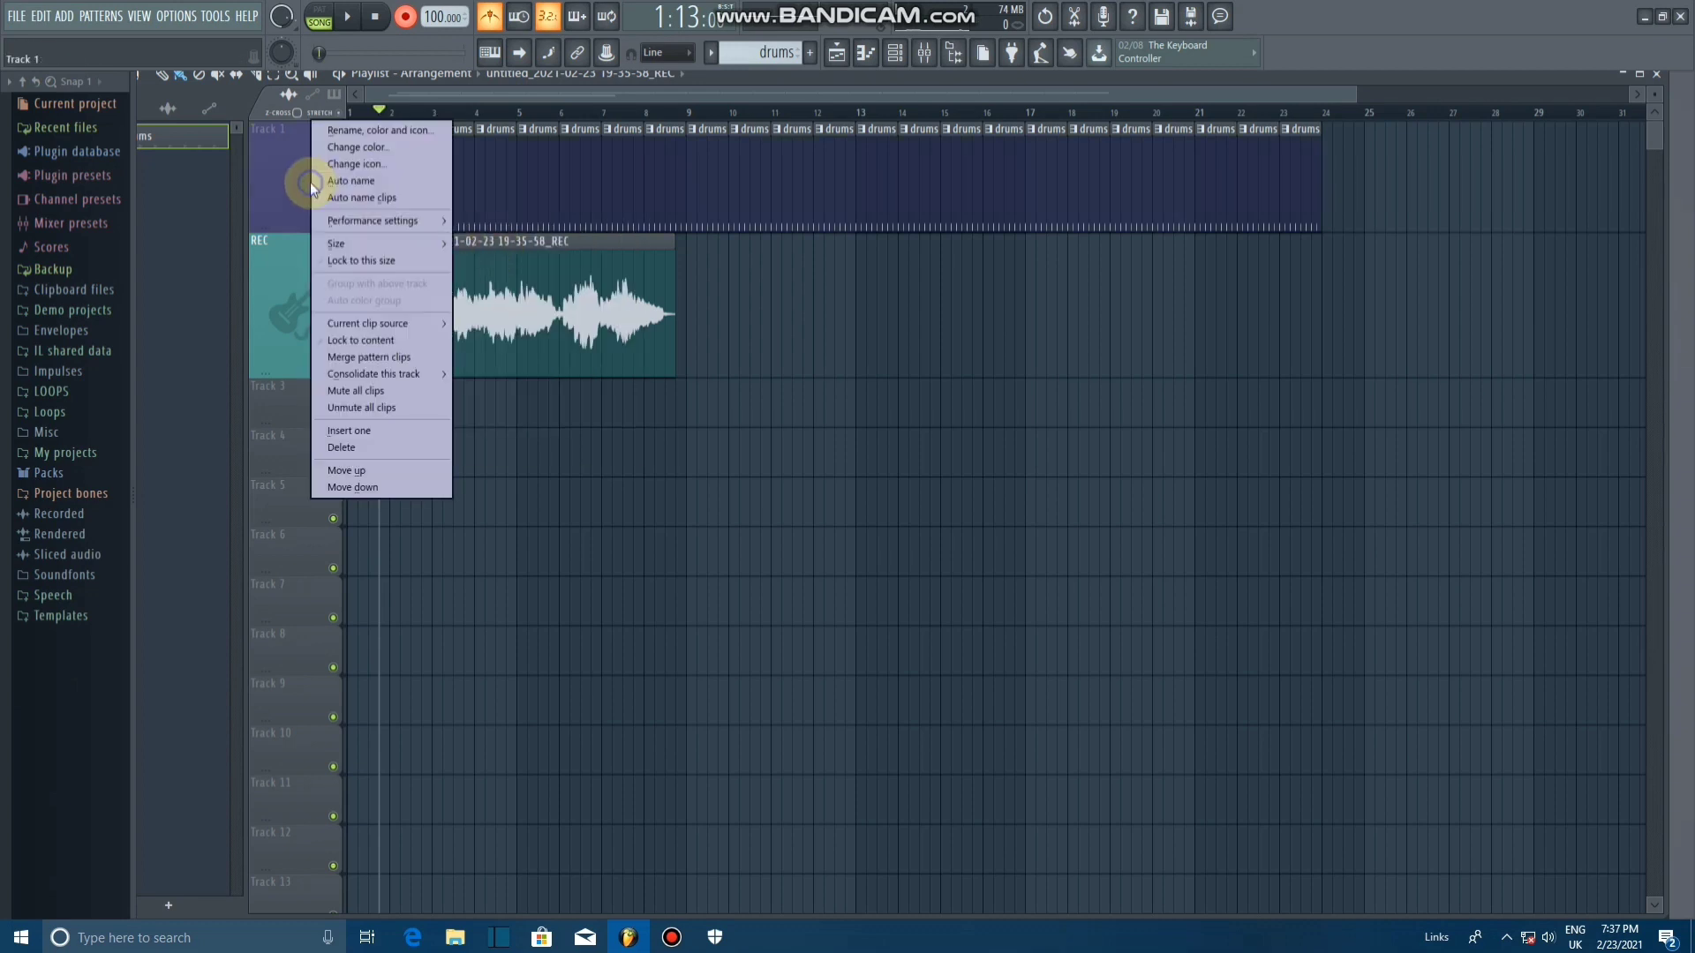
click(371, 166)
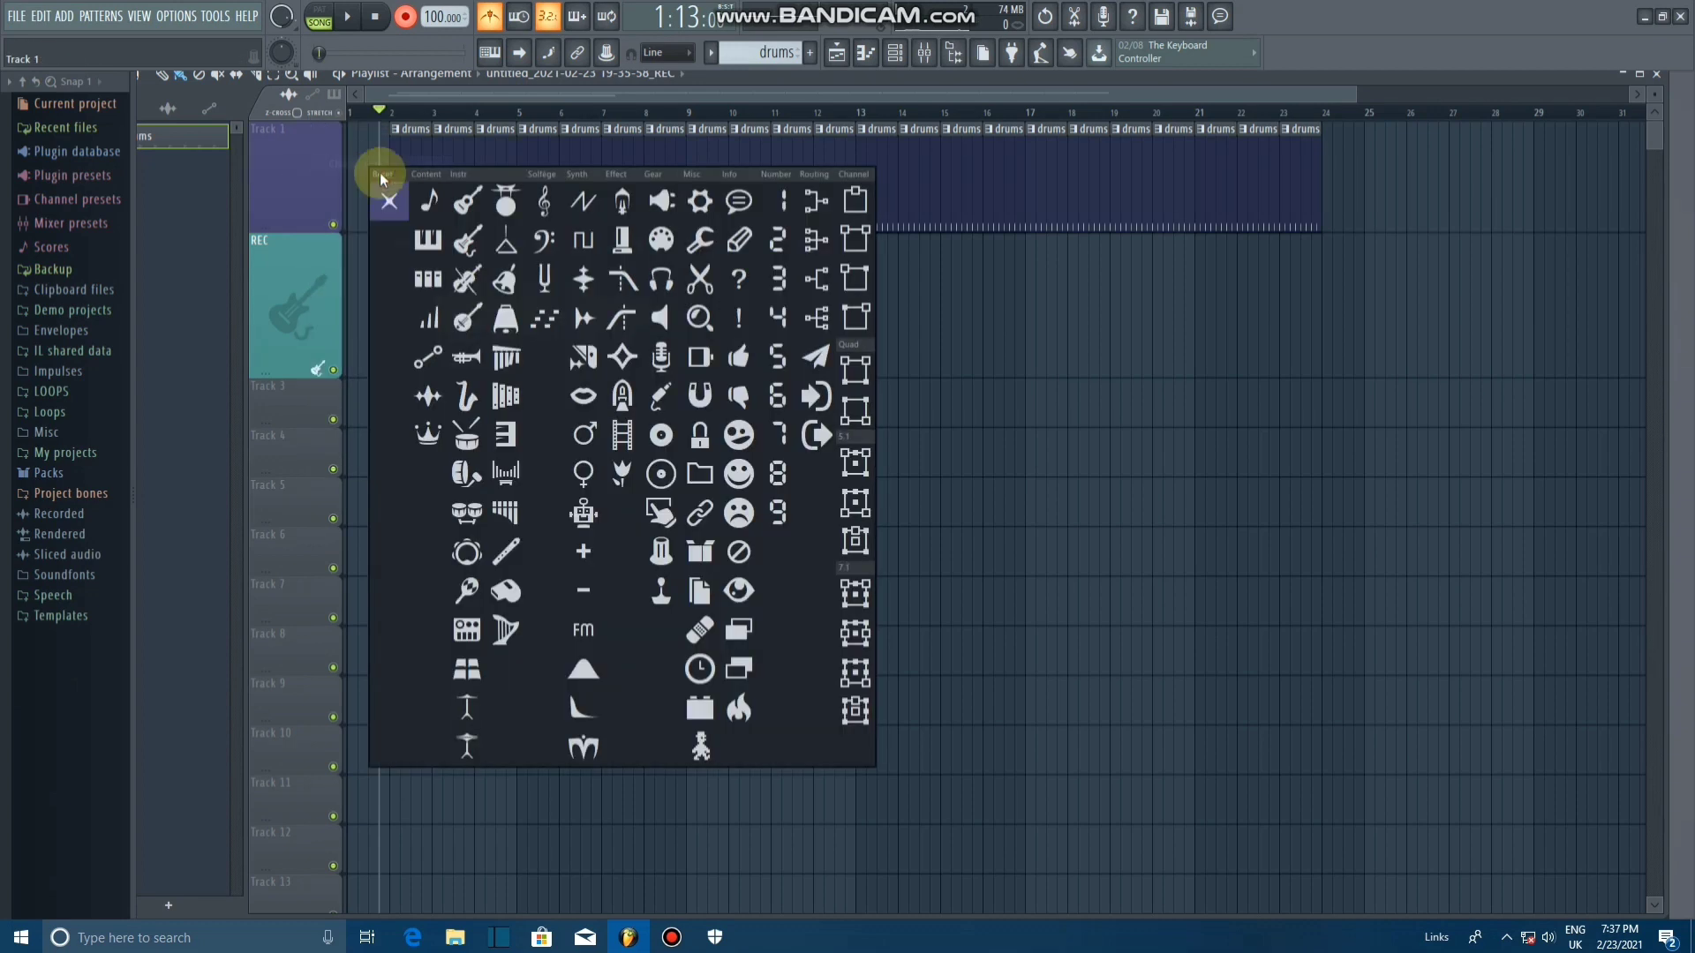
click(507, 209)
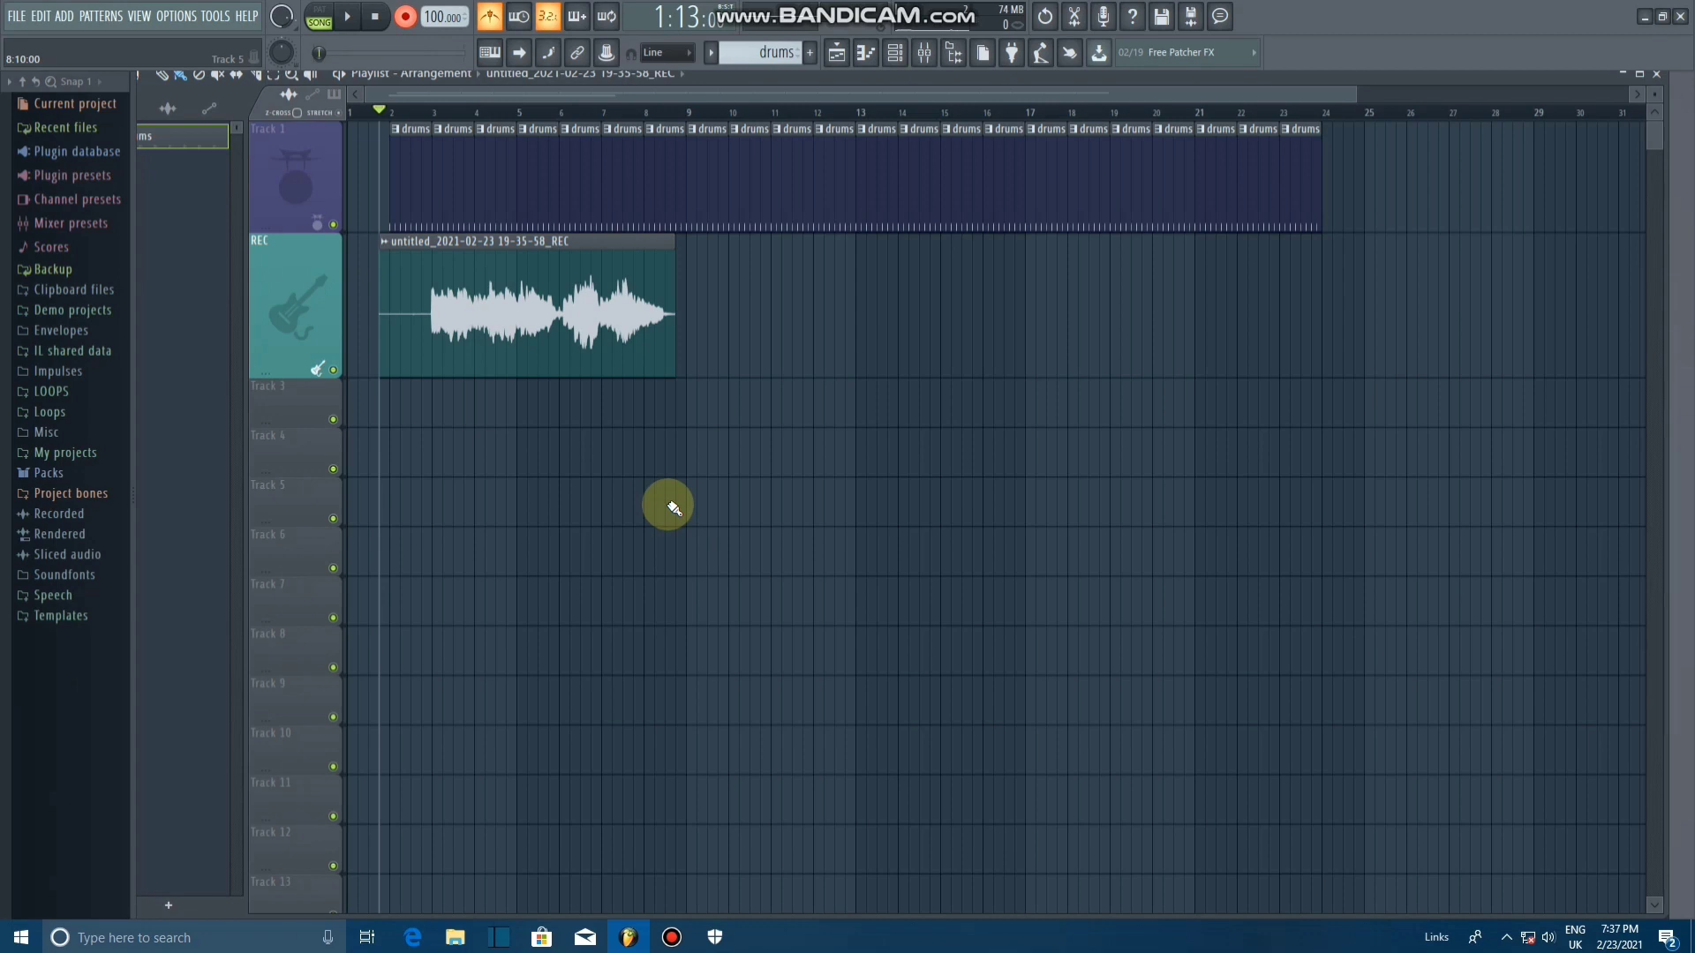
Step: Open the recorded audio clip's channel settings and adjust its volume
double_click(570, 318)
drag(653, 338, 653, 353)
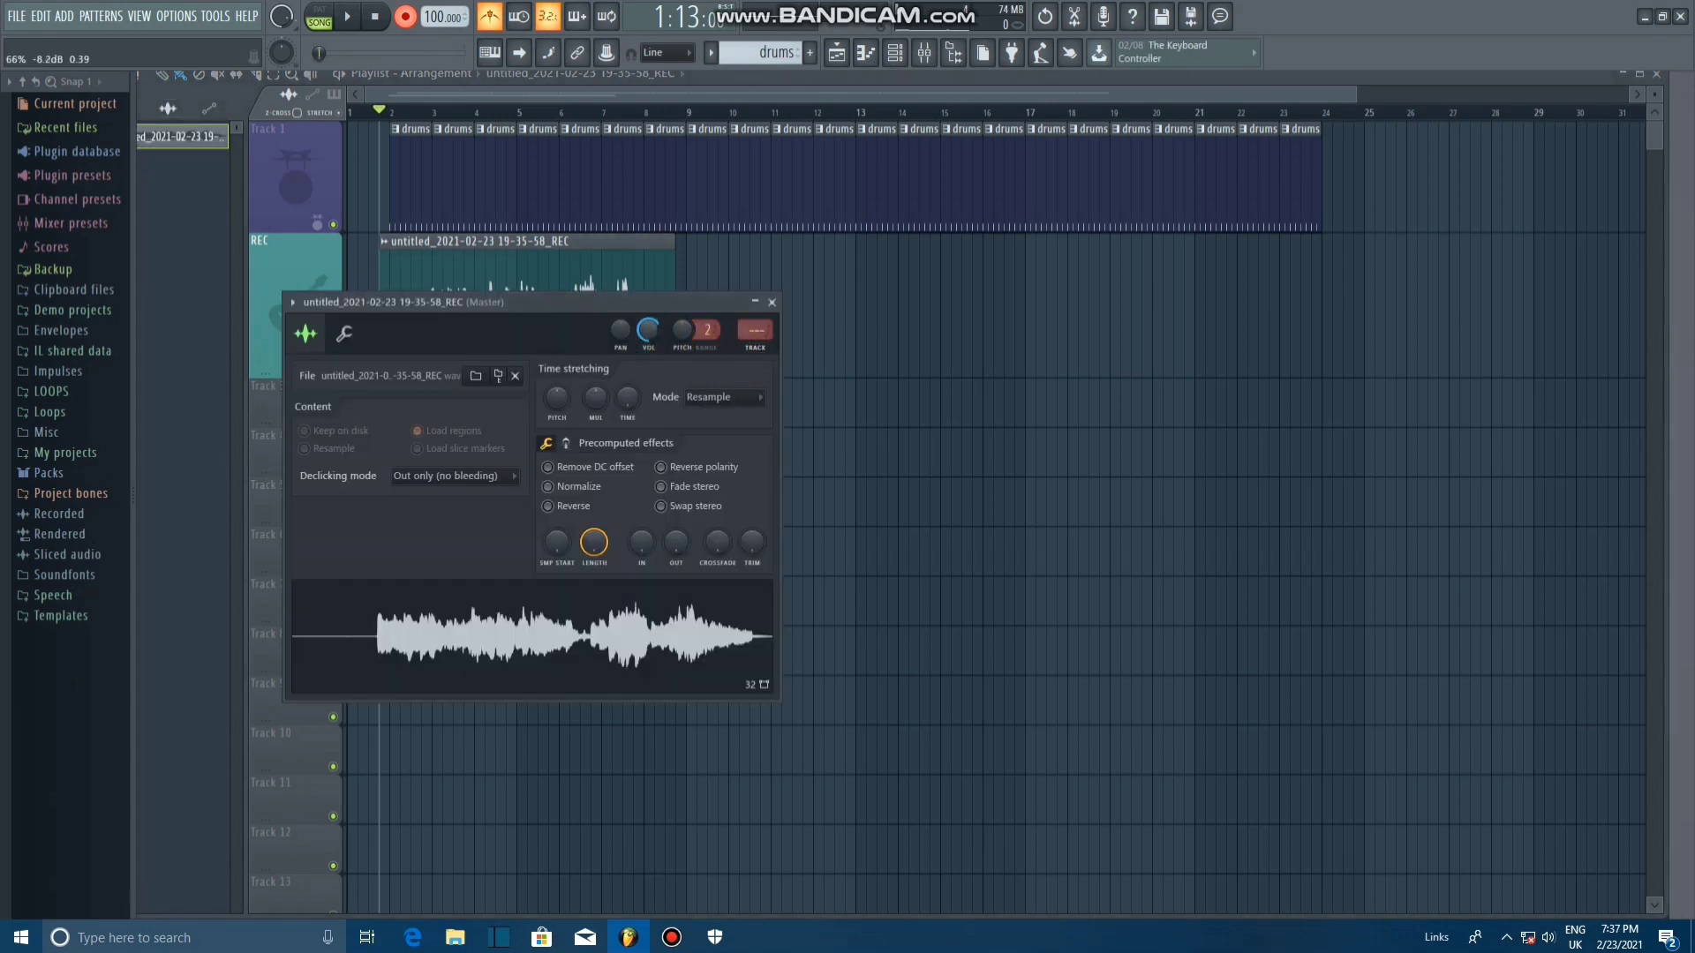
double_click(577, 271)
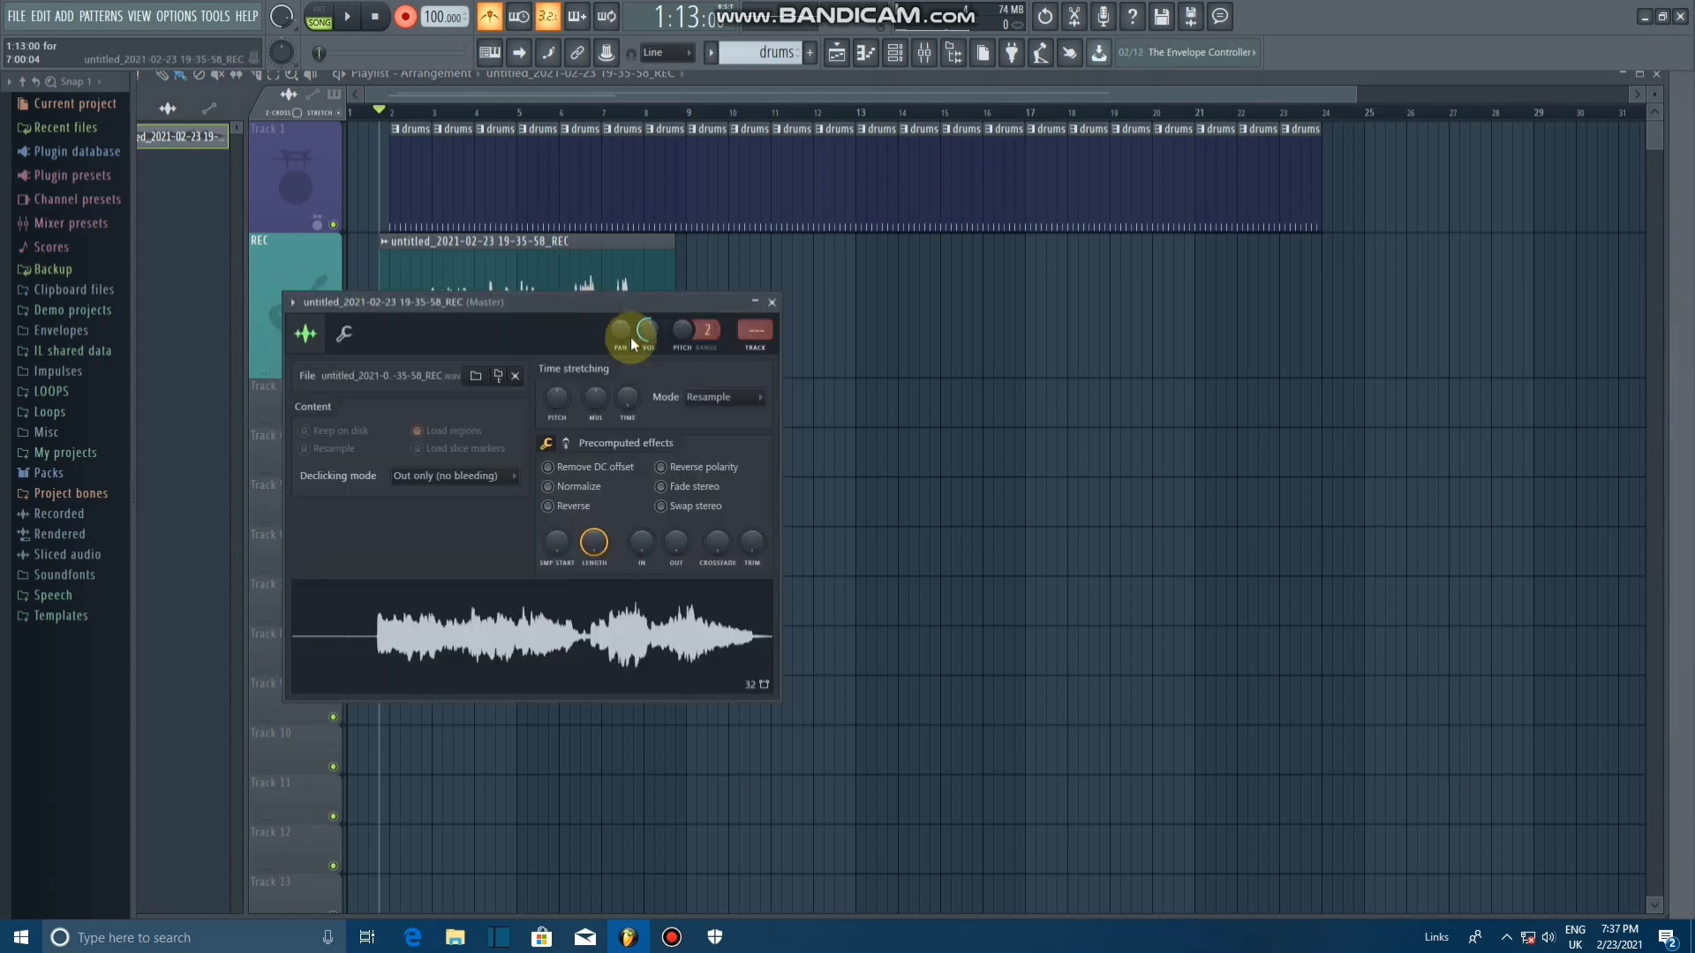
drag(647, 345, 647, 349)
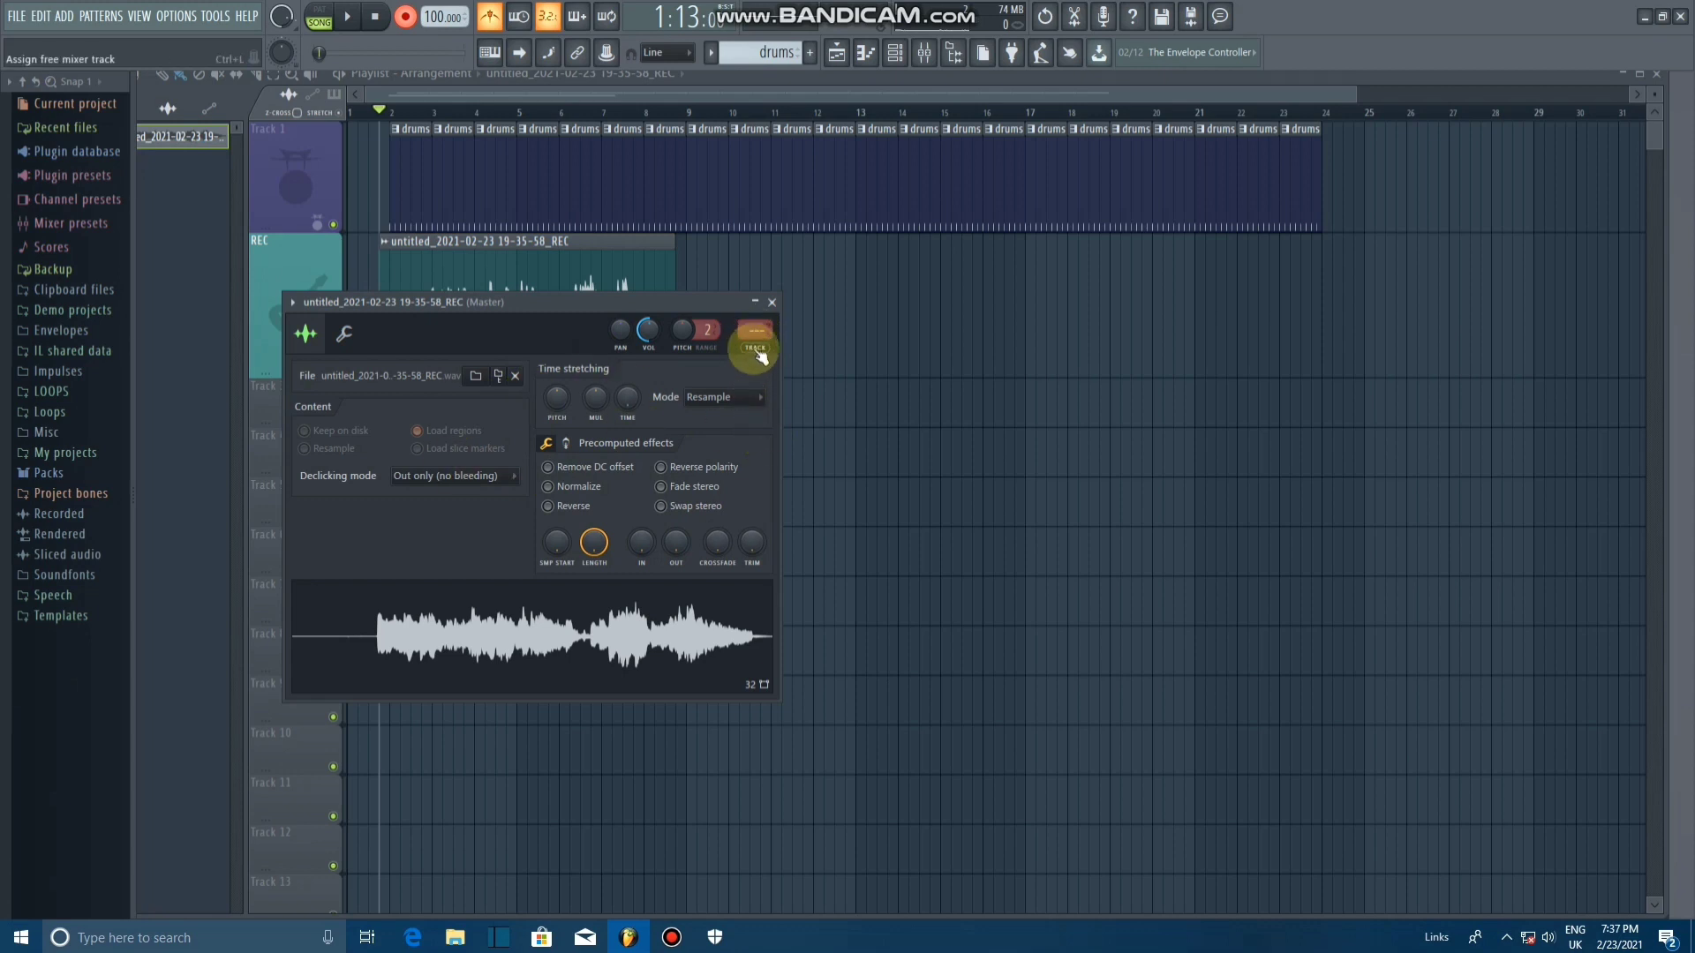
Step: Route the recorded audio clip to mixer track 9 and show that track in the maximized Mixer
drag(748, 333, 748, 326)
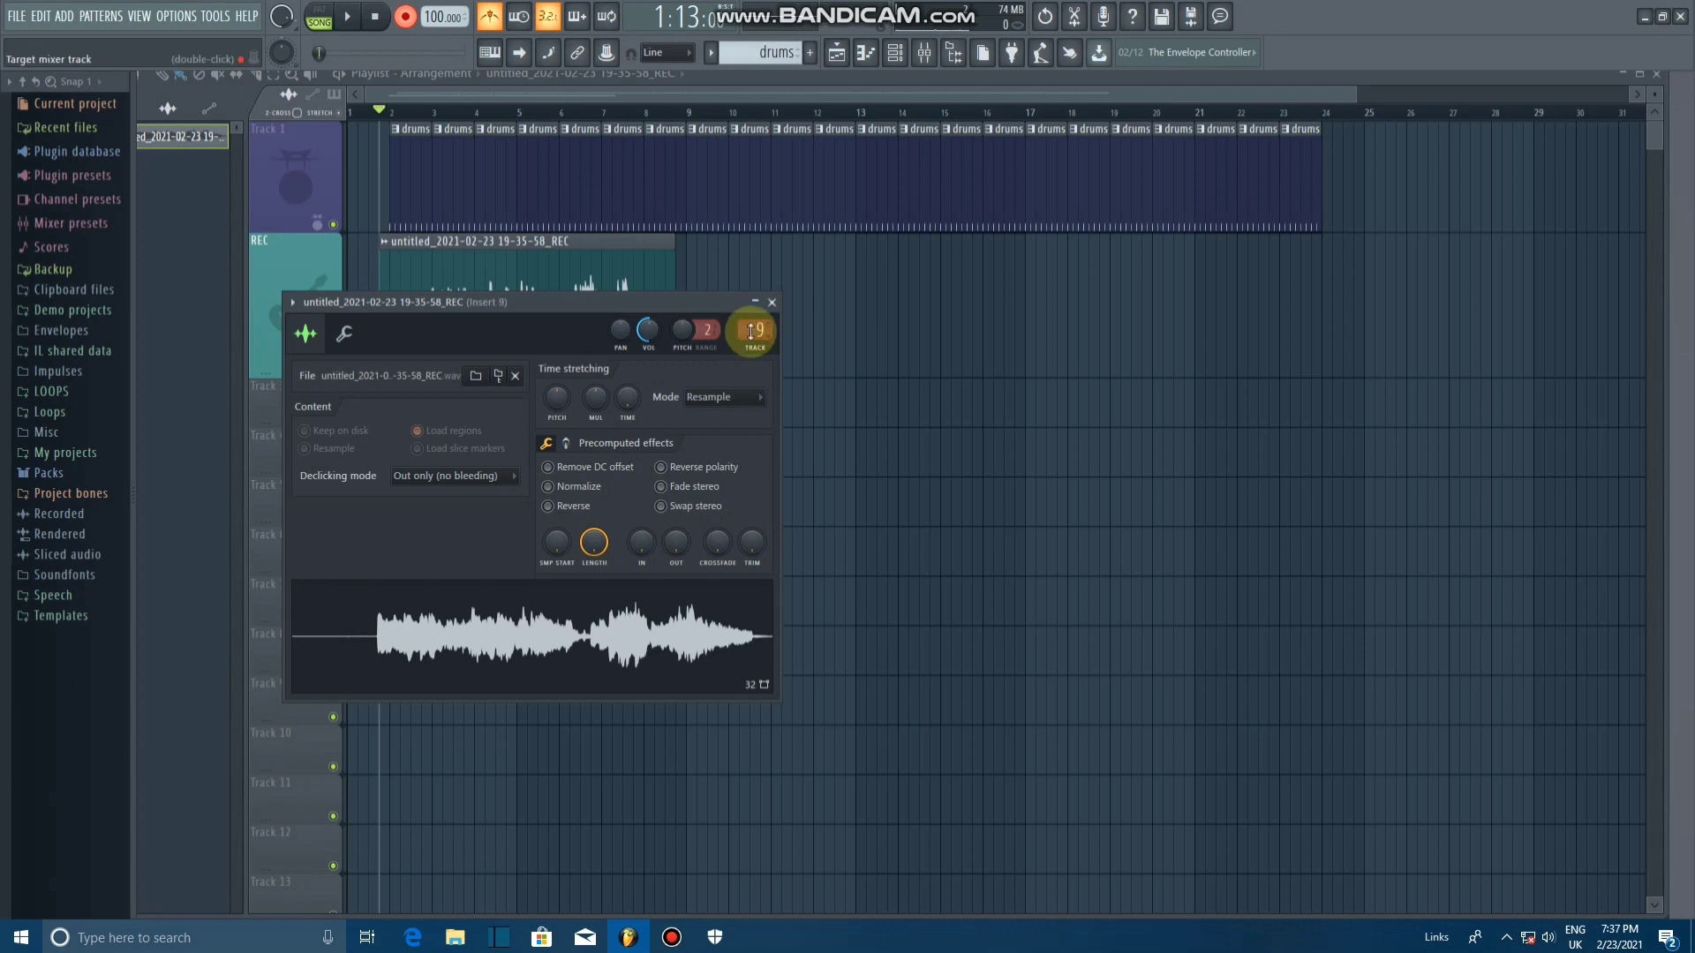
double_click(750, 332)
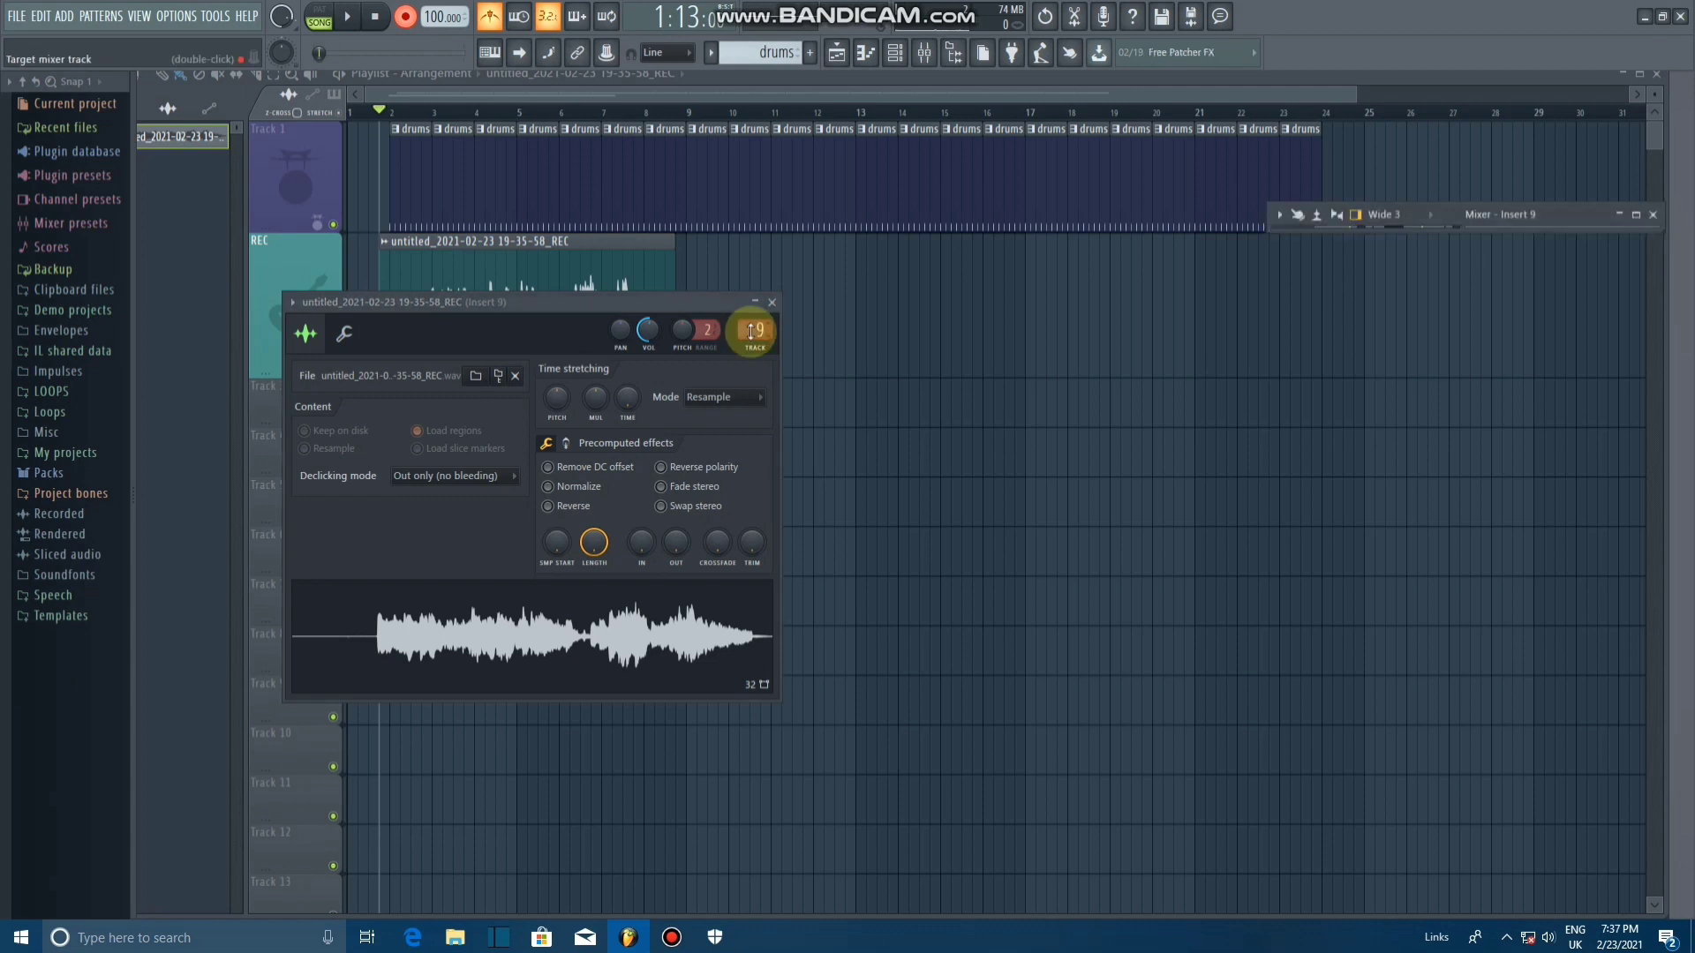
click(1636, 214)
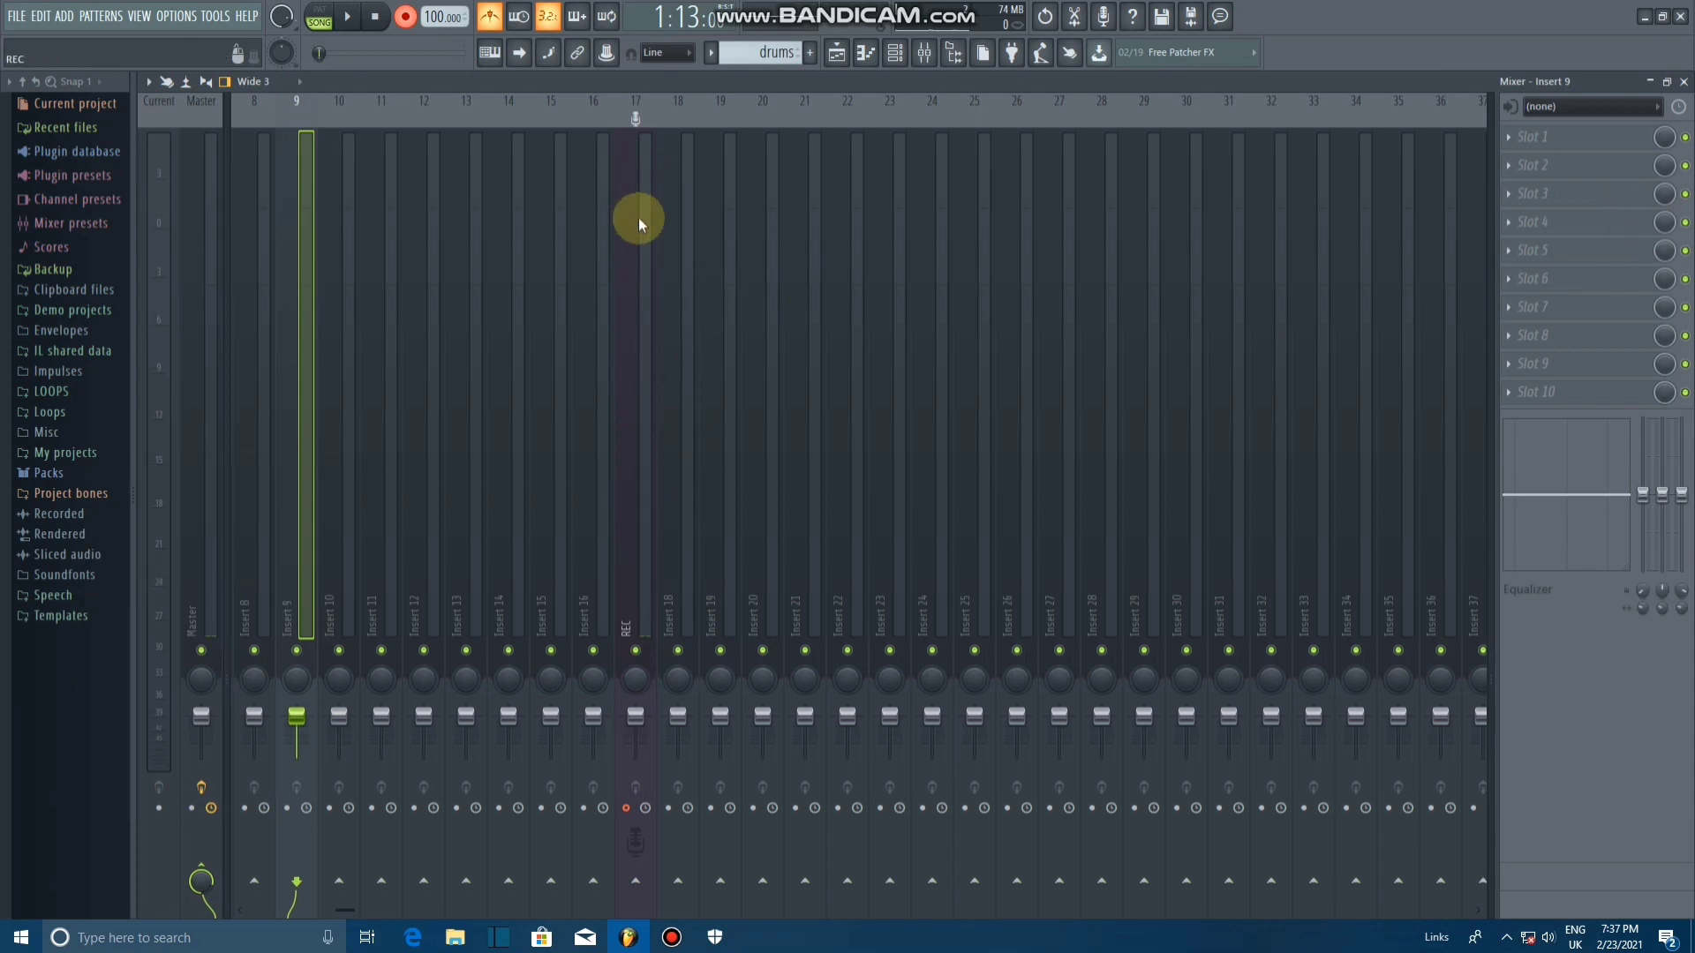
Step: Look through the effect plugins available for slot 1 of Insert 9 and return to the playlist
click(1519, 139)
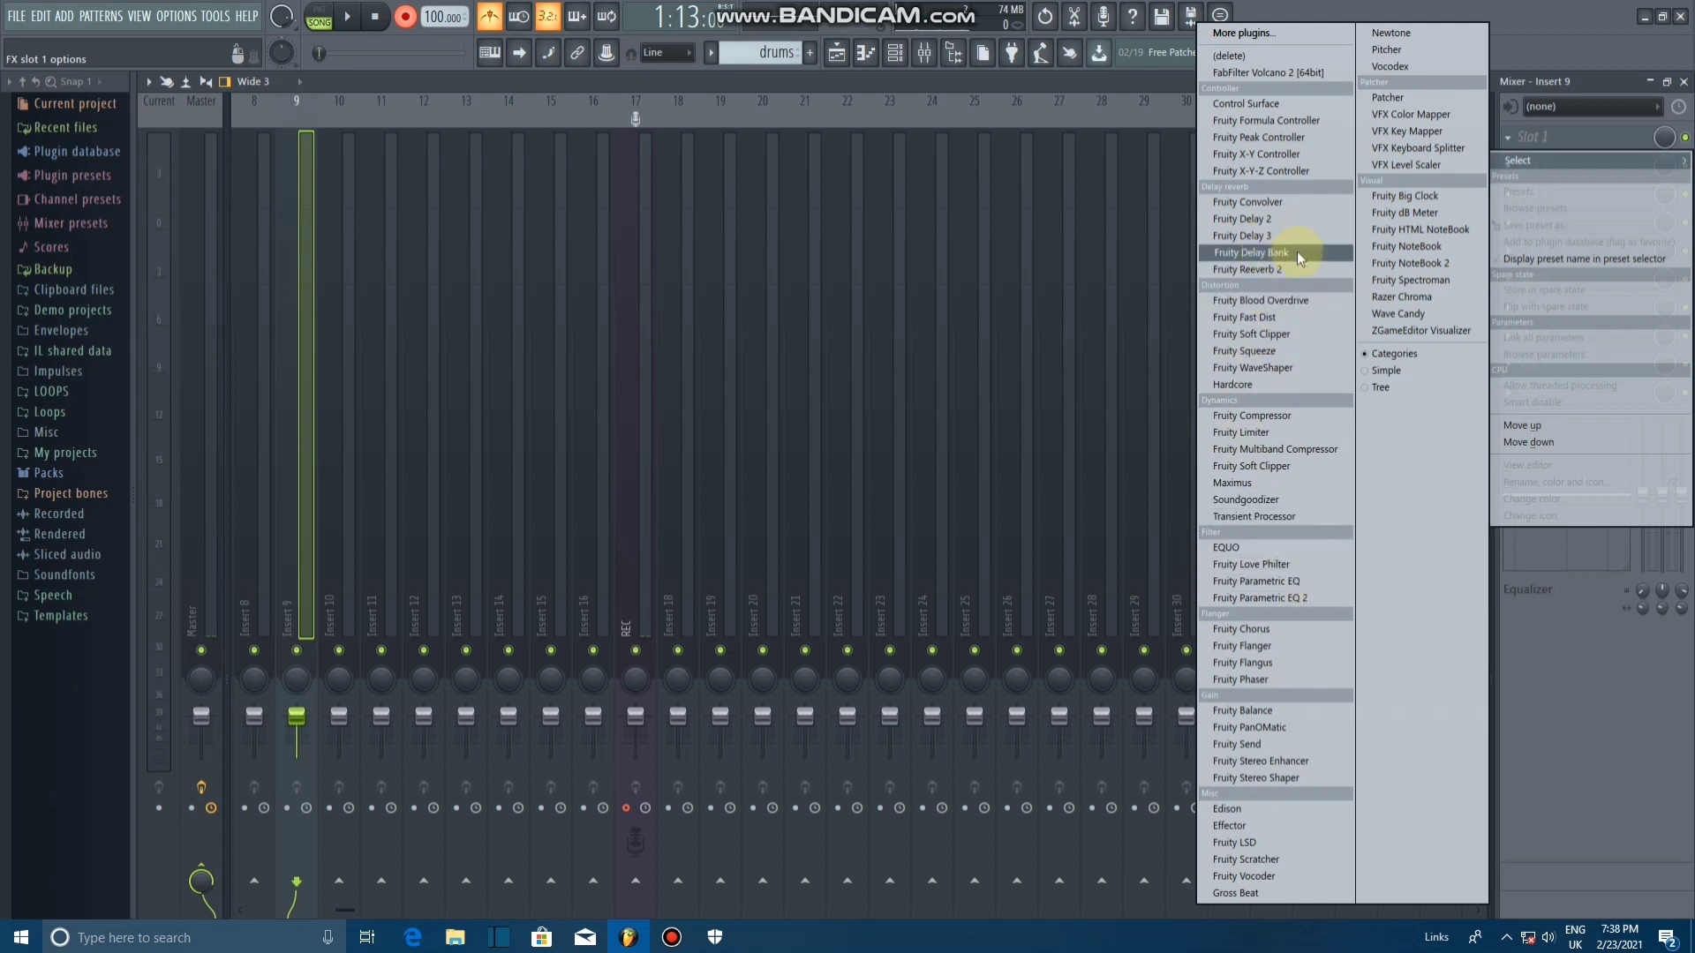
click(1652, 81)
click(1652, 81)
click(1368, 501)
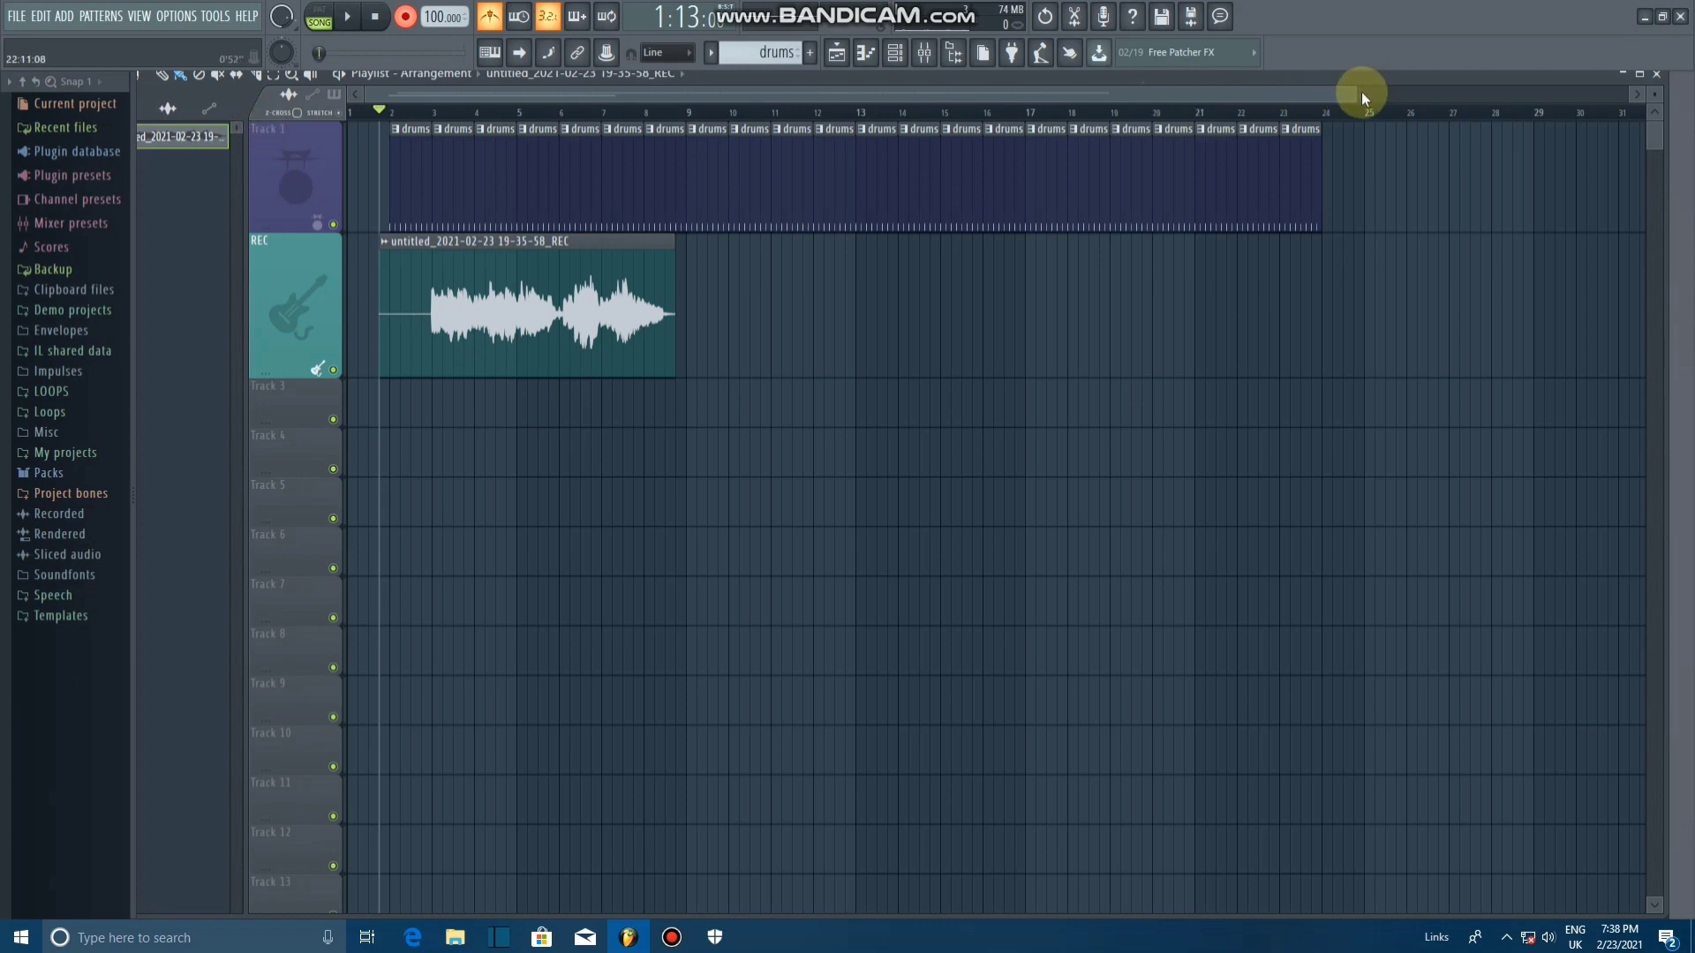
Step: Reduce Track 1's height and maximize the Playlist window
drag(1362, 96, 906, 95)
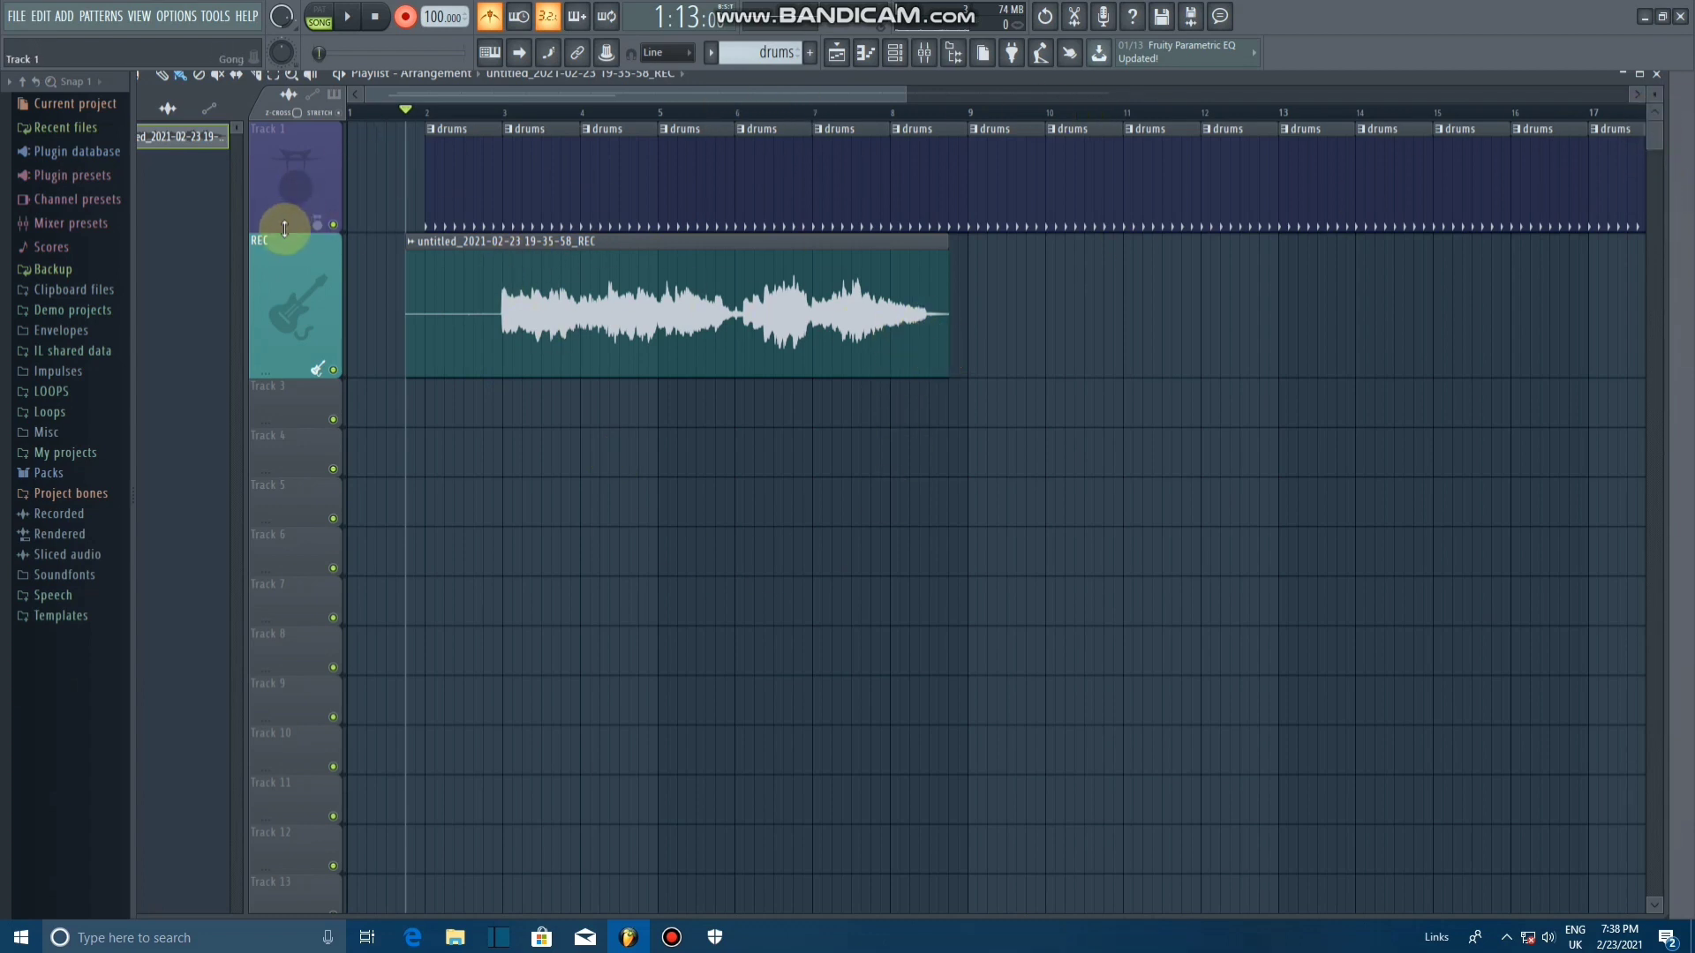
drag(288, 224, 288, 162)
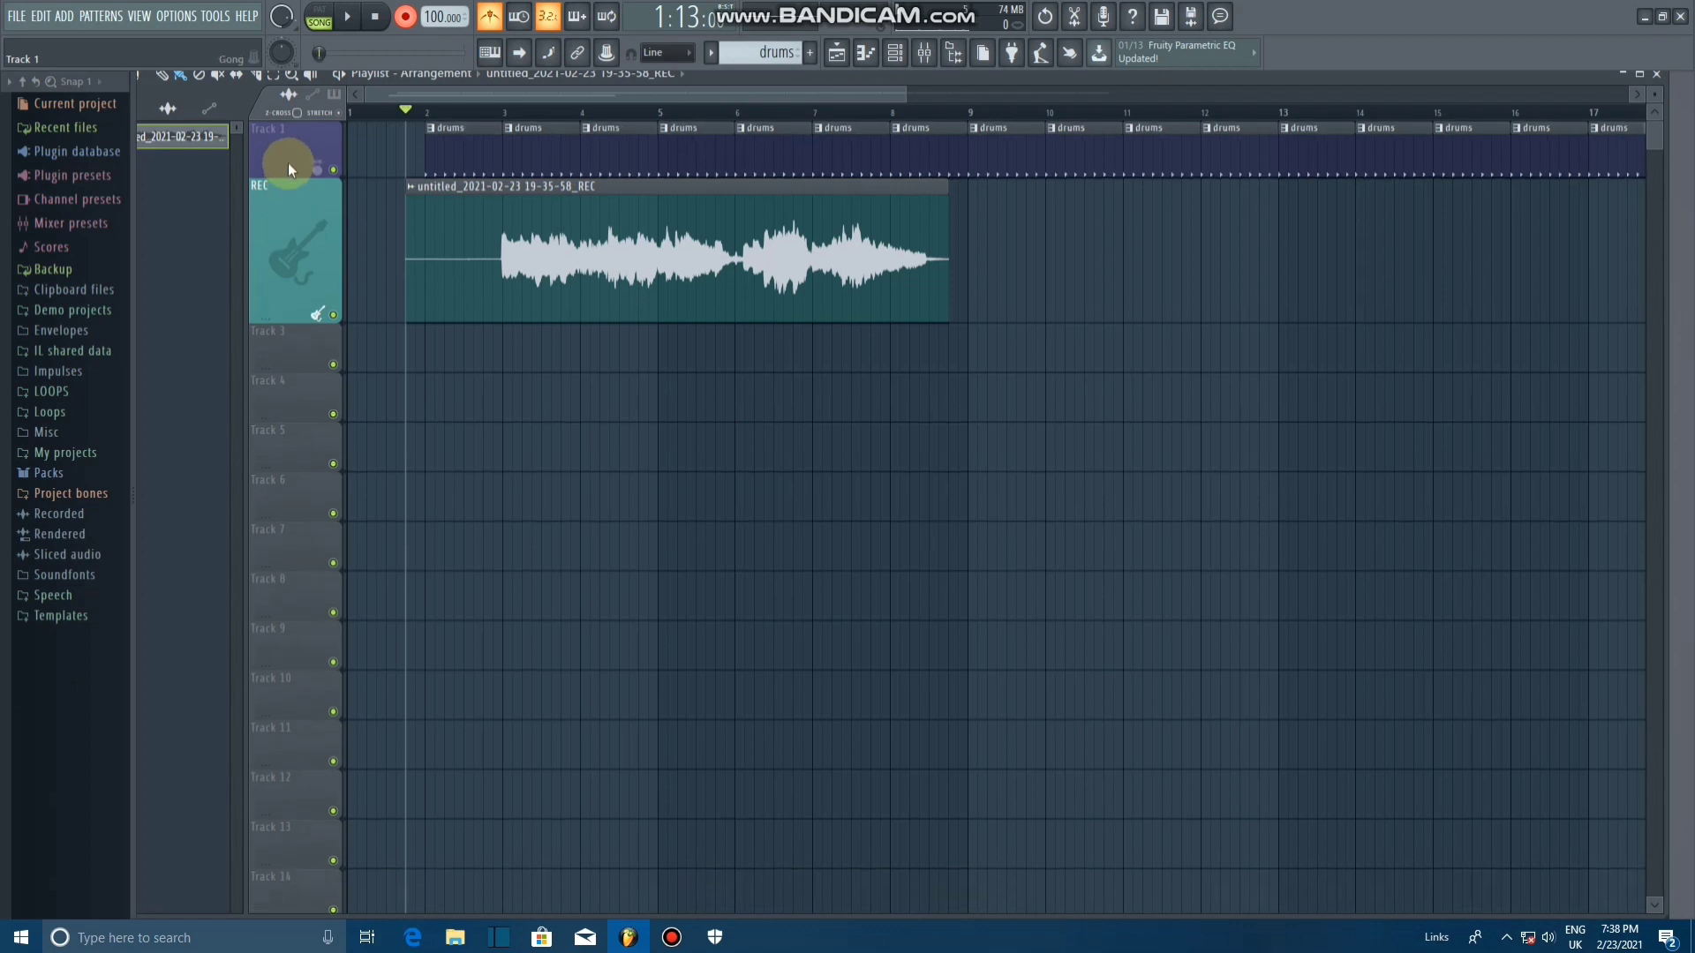
click(1639, 74)
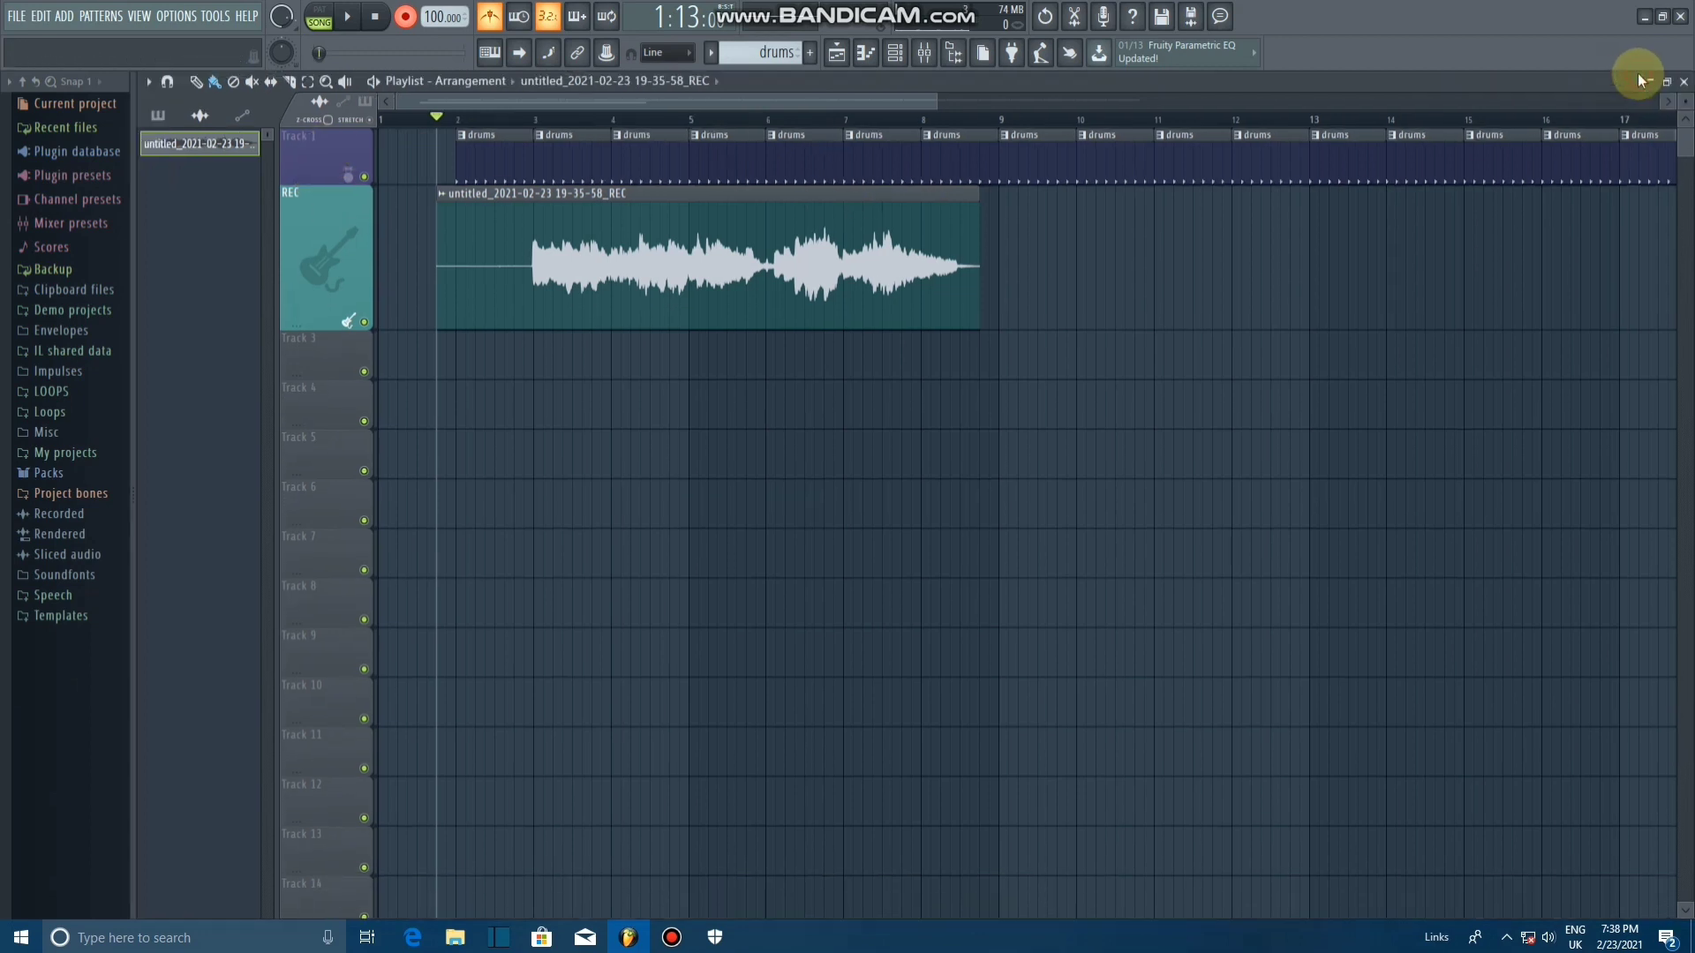
Step: Try to slice the recorded audio clip just before its waveform starts with the Slice tool, and undo that slice
click(290, 82)
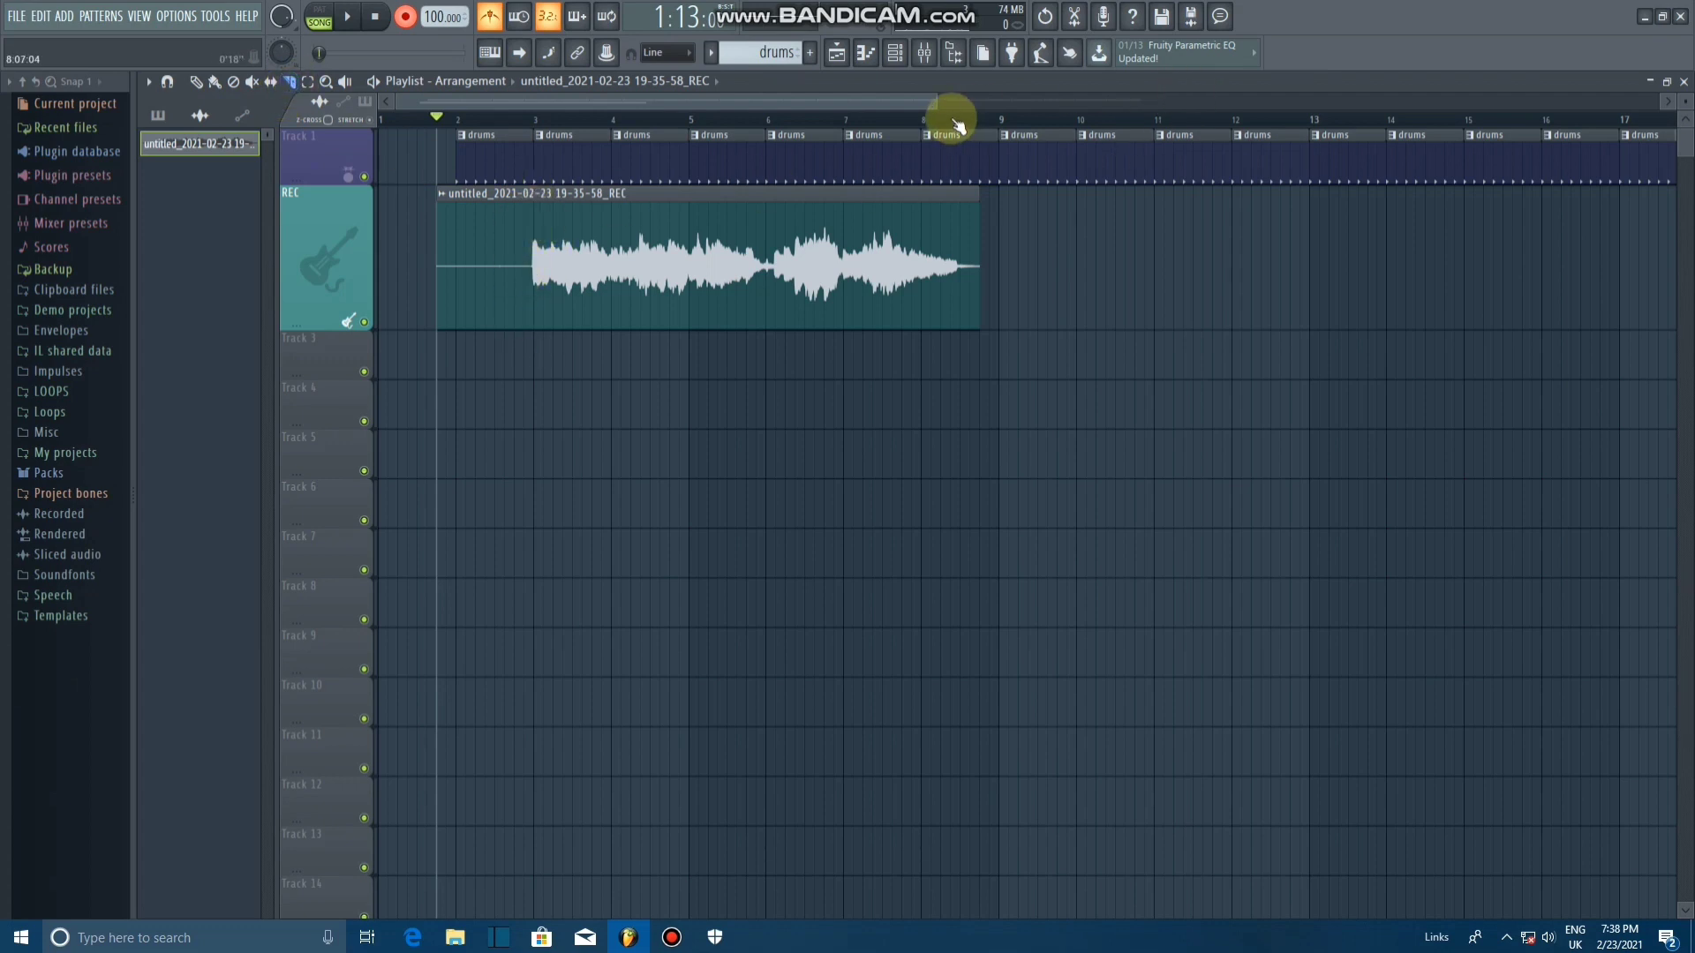
drag(936, 101, 600, 113)
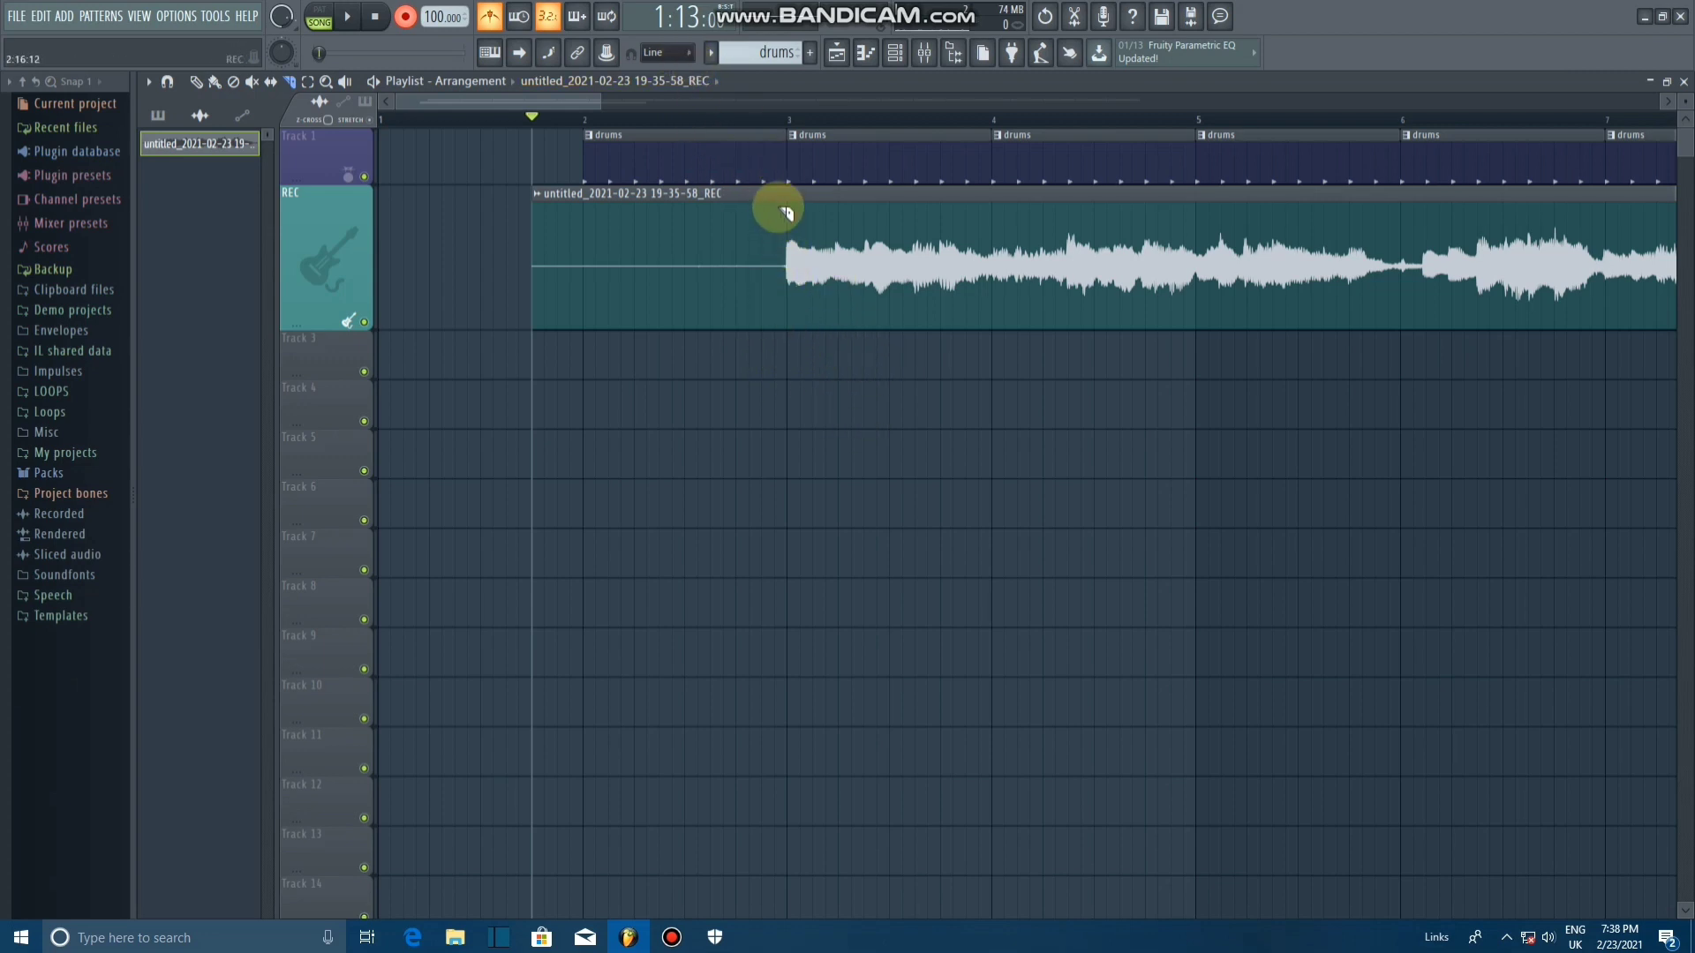
drag(774, 193, 775, 329)
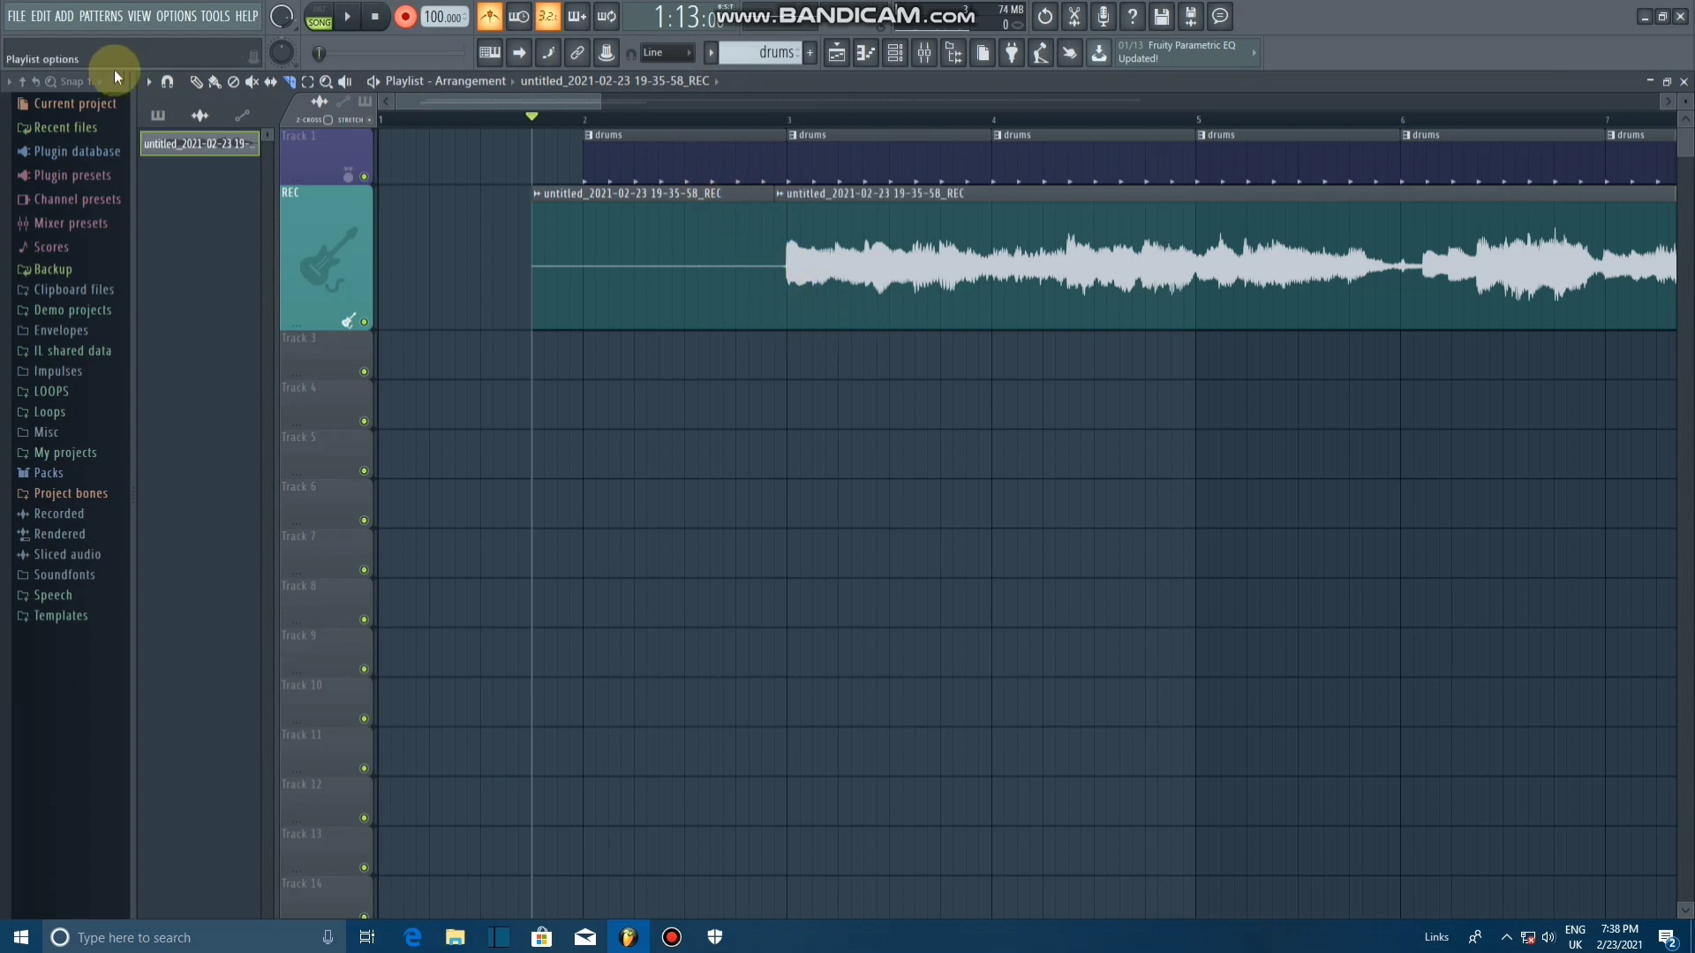
click(42, 16)
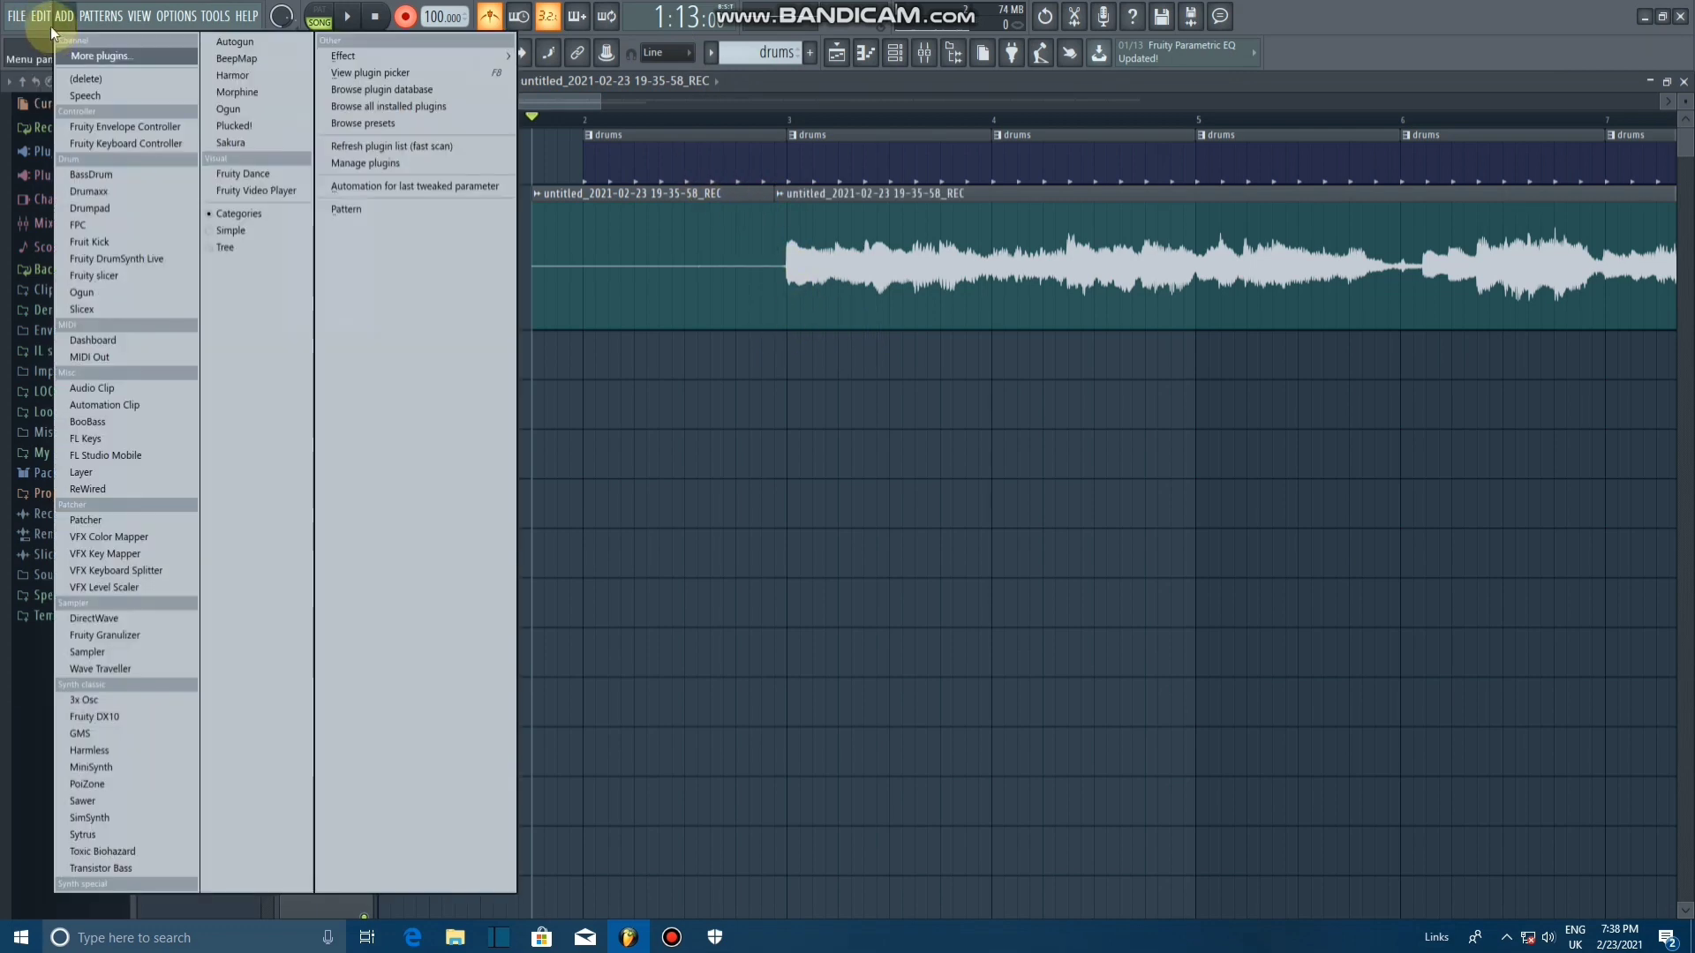
click(50, 42)
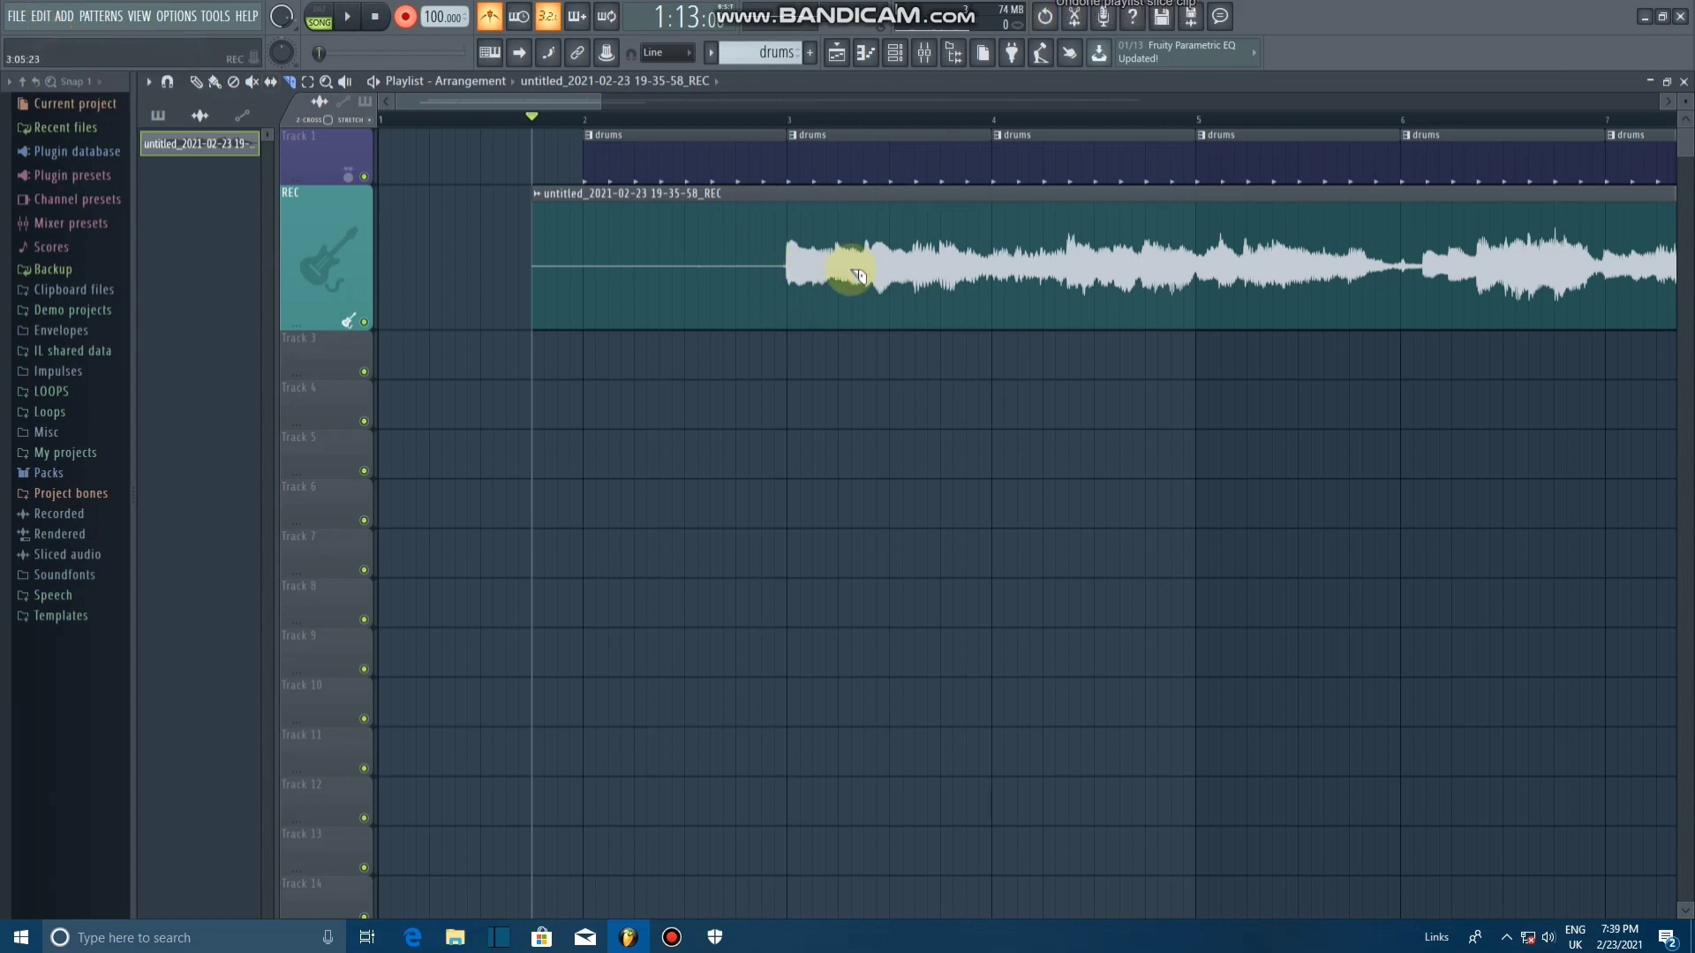
Step: Set the main snap to (none) and slice the recorded audio clip right where its waveform begins, near bar 3
click(677, 55)
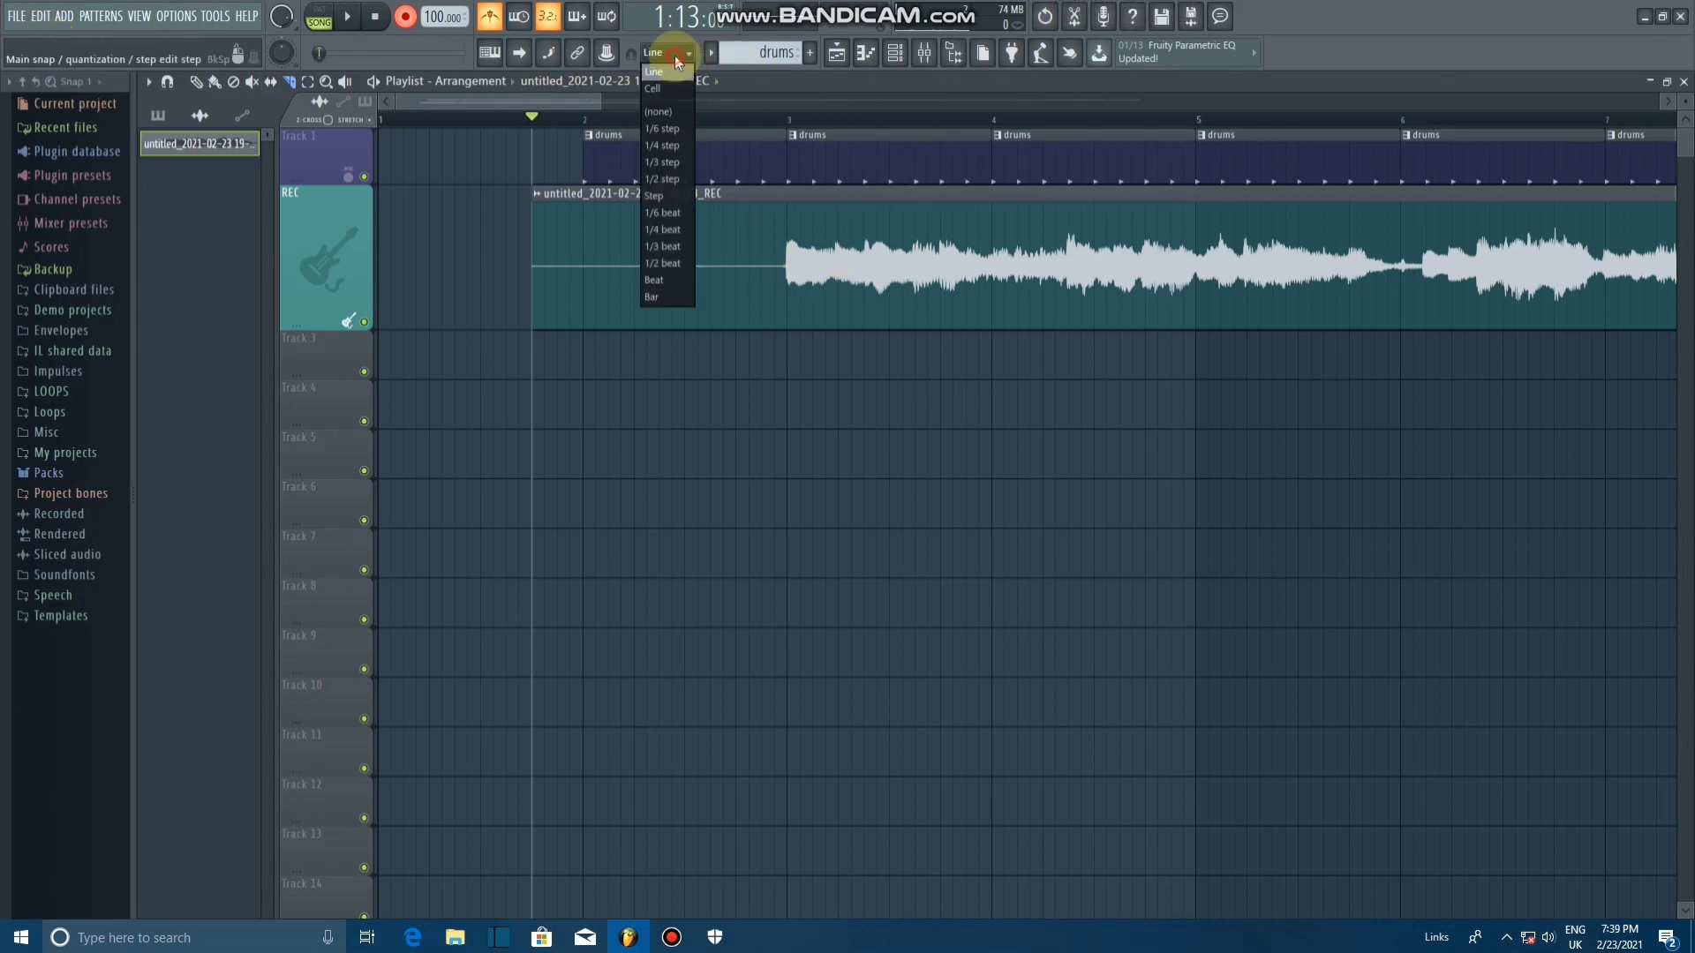
click(659, 112)
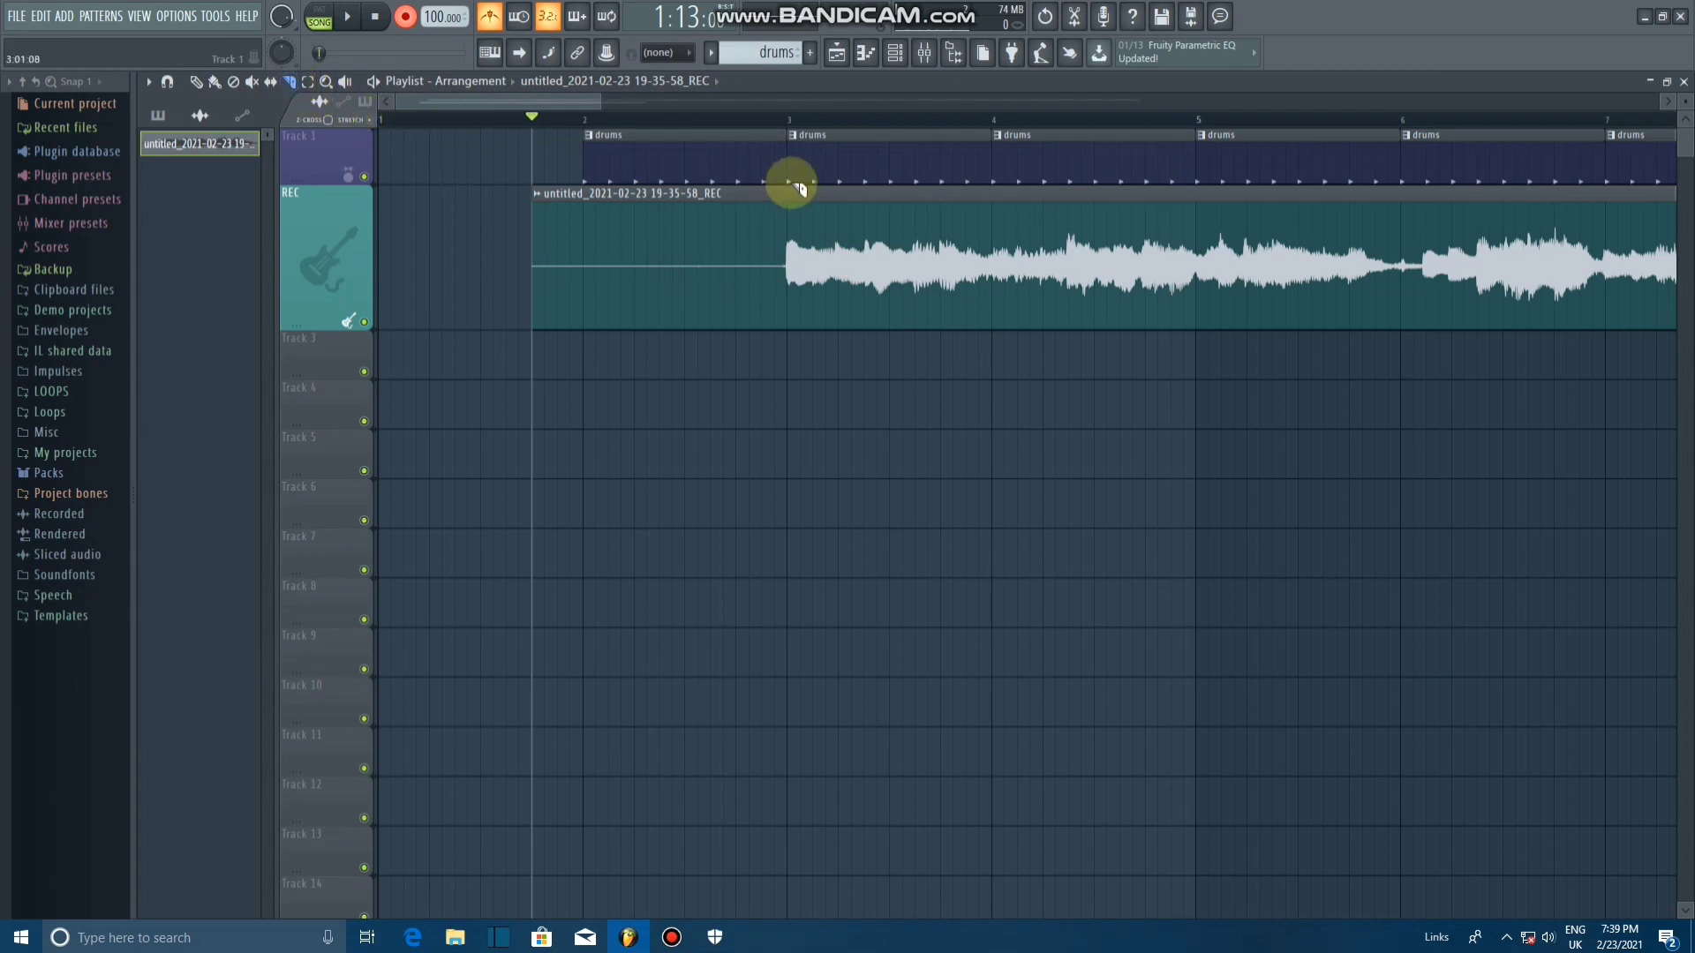
drag(788, 192, 792, 335)
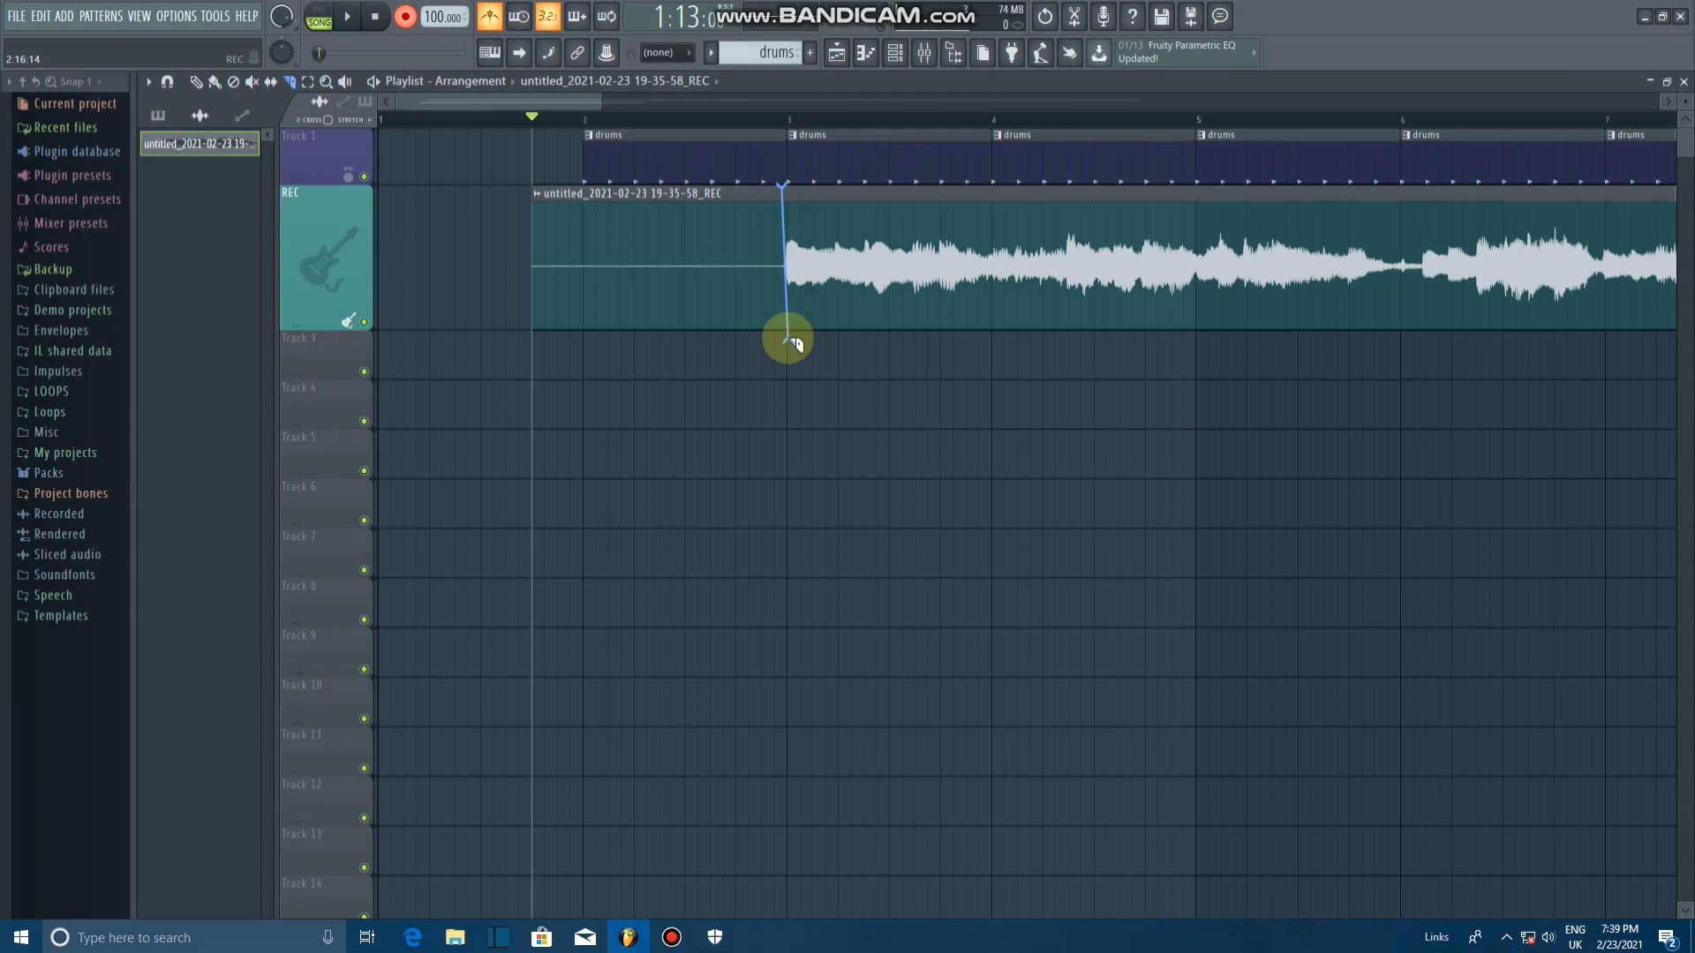
drag(788, 340, 777, 340)
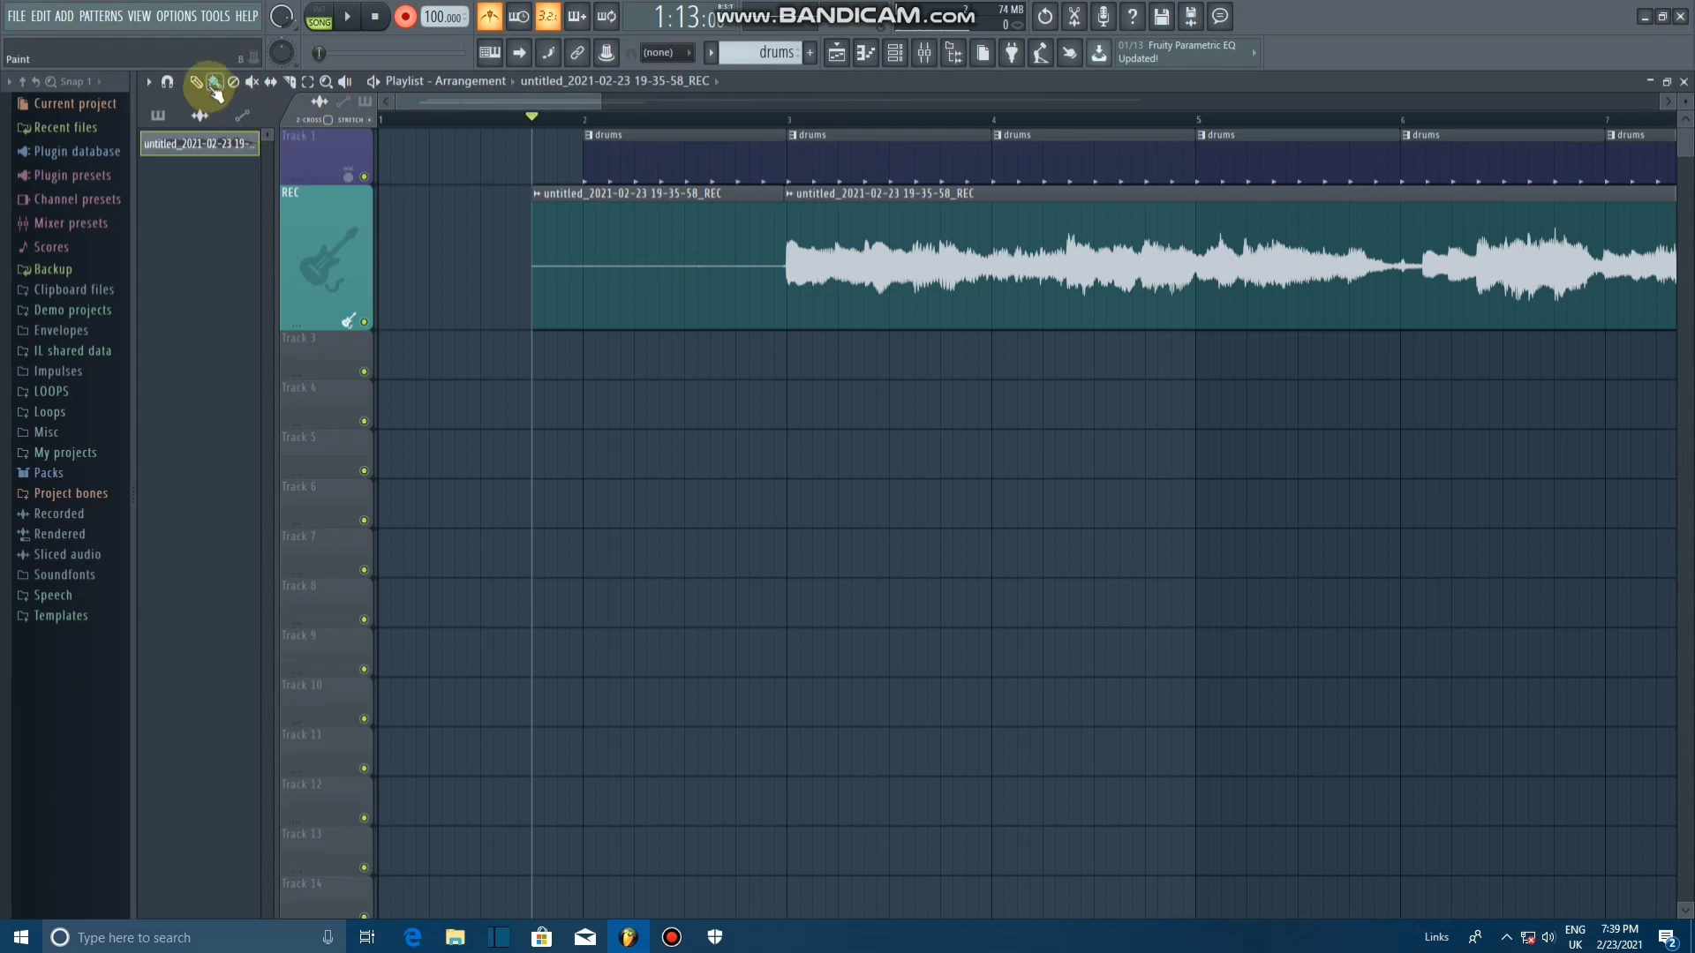
Step: Delete the silent first piece of the sliced recording and set the main snap to Line
right_click(602, 238)
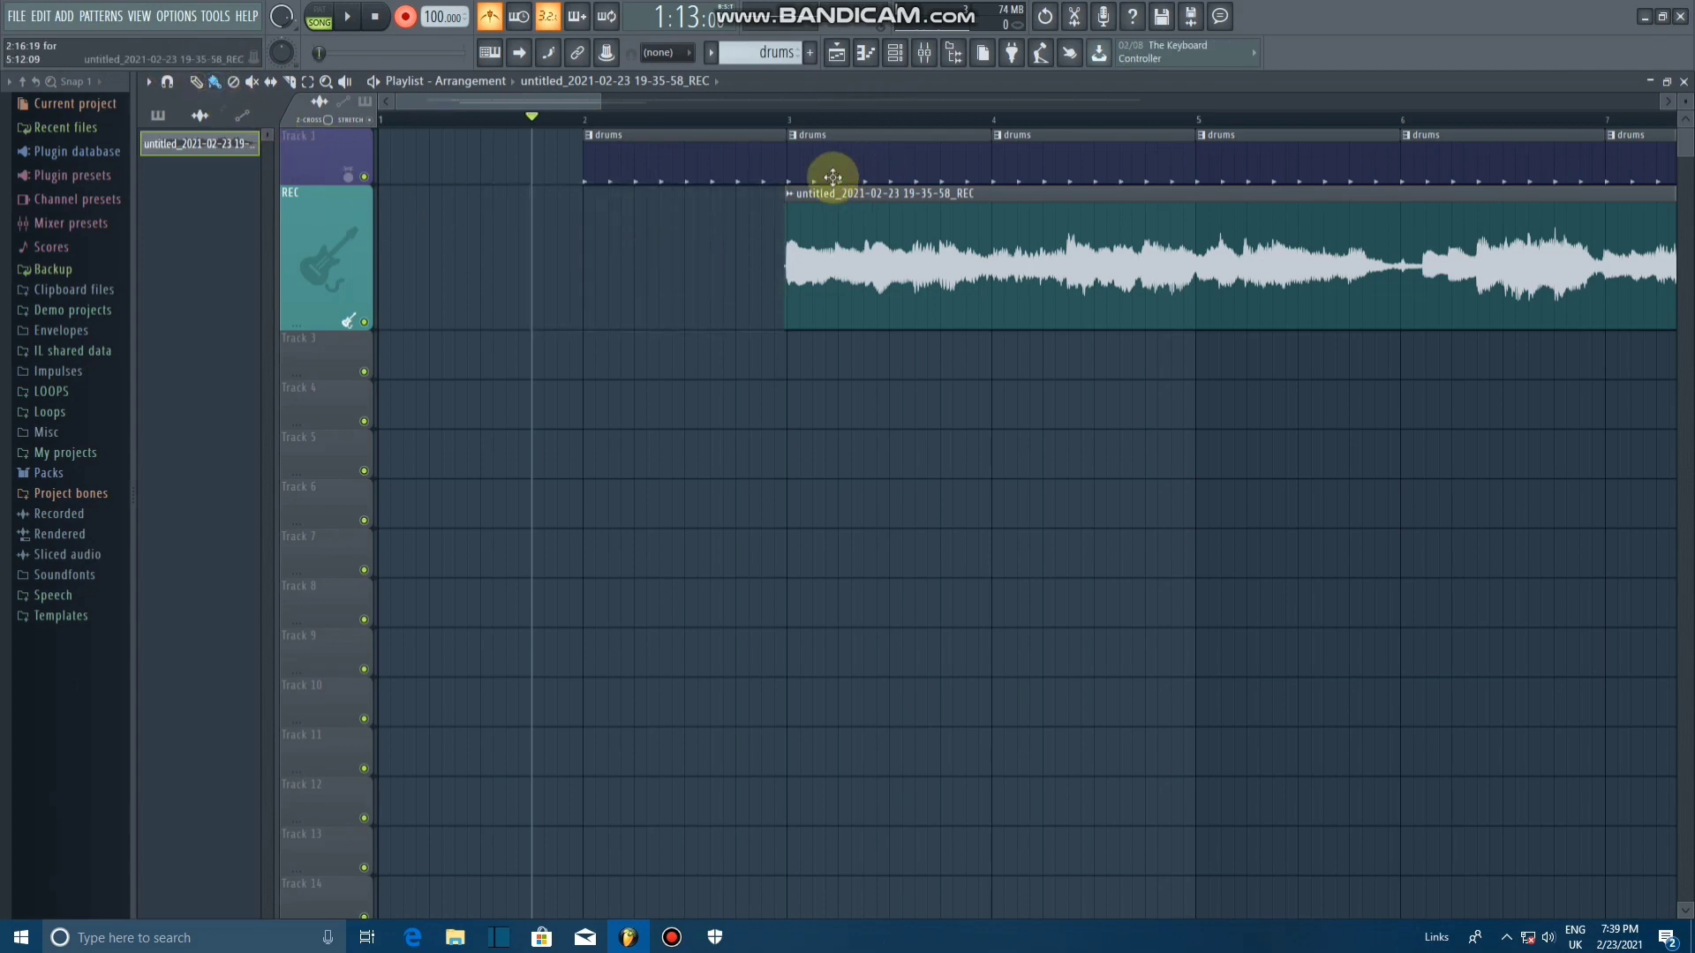
click(674, 58)
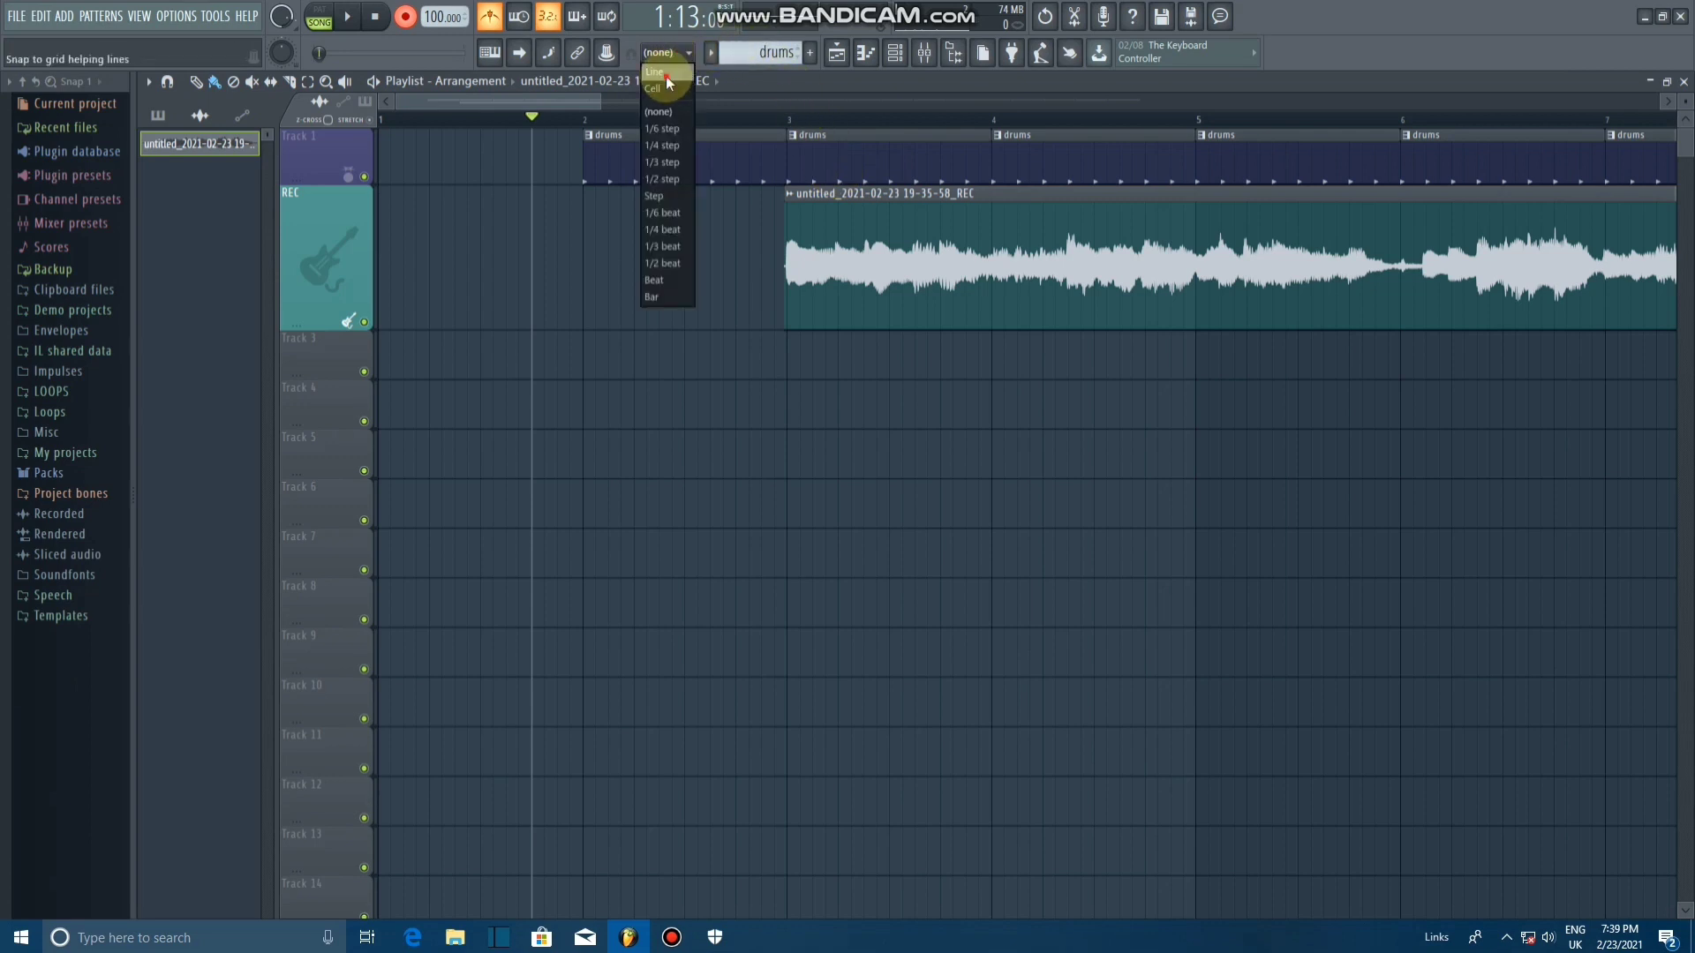
click(665, 76)
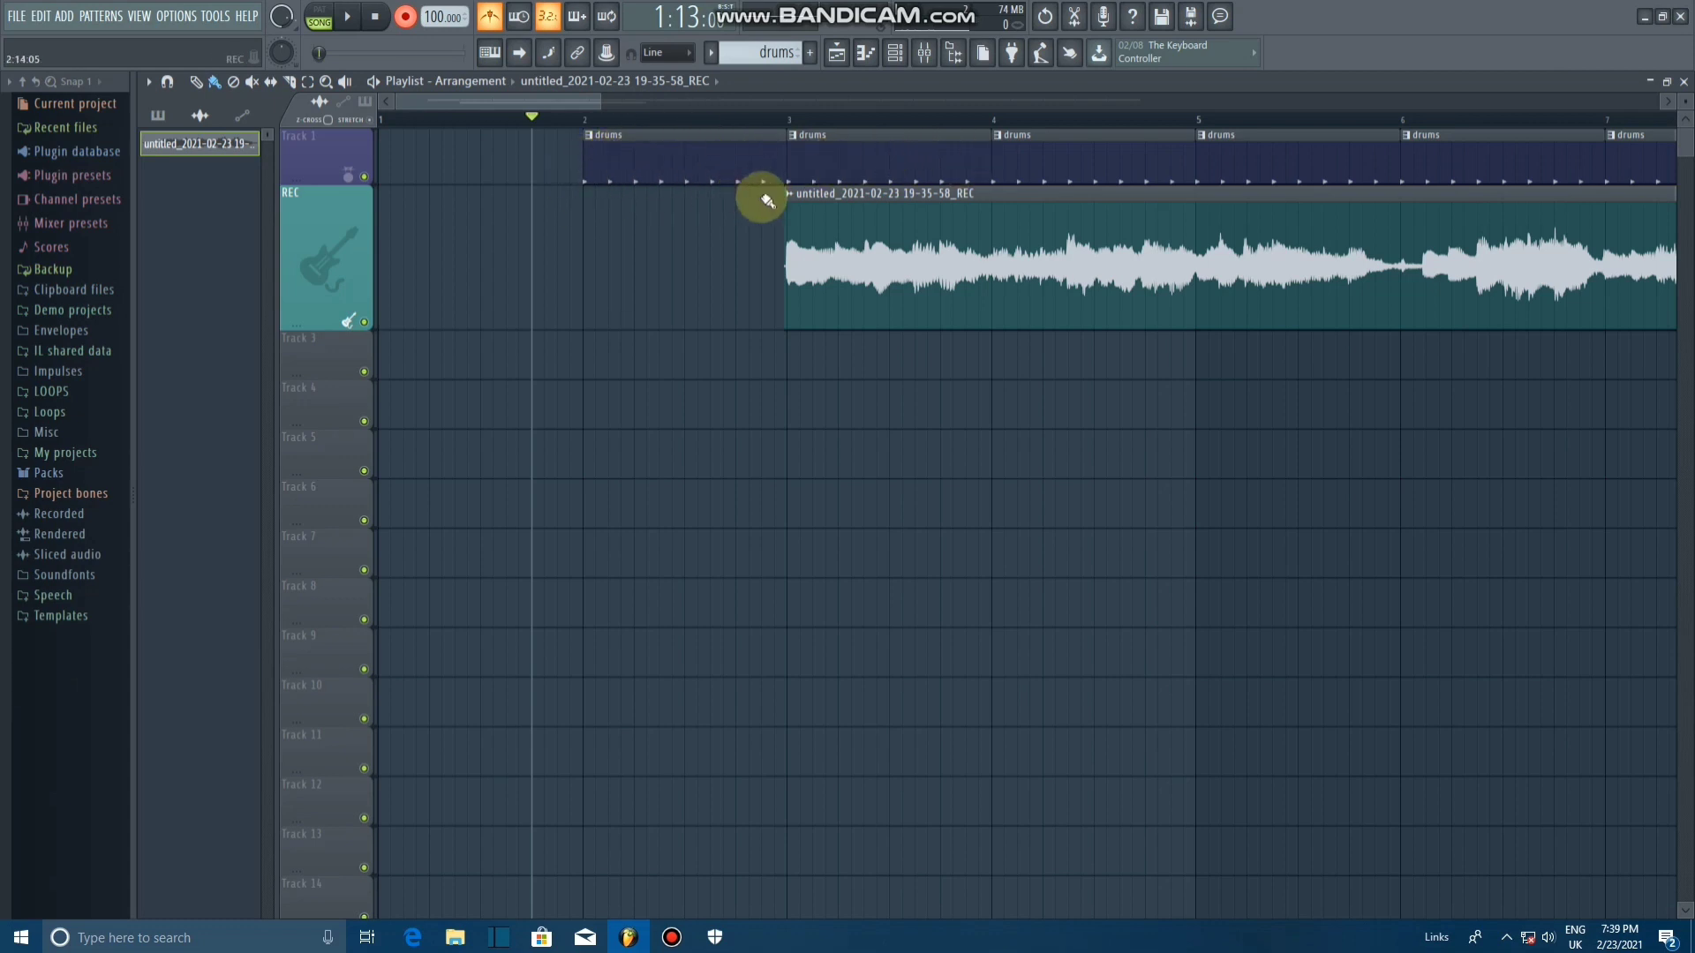
Step: Delete all drums clips on Track 1 from bar 9 onward, keeping those alongside the recording
drag(596, 100, 812, 102)
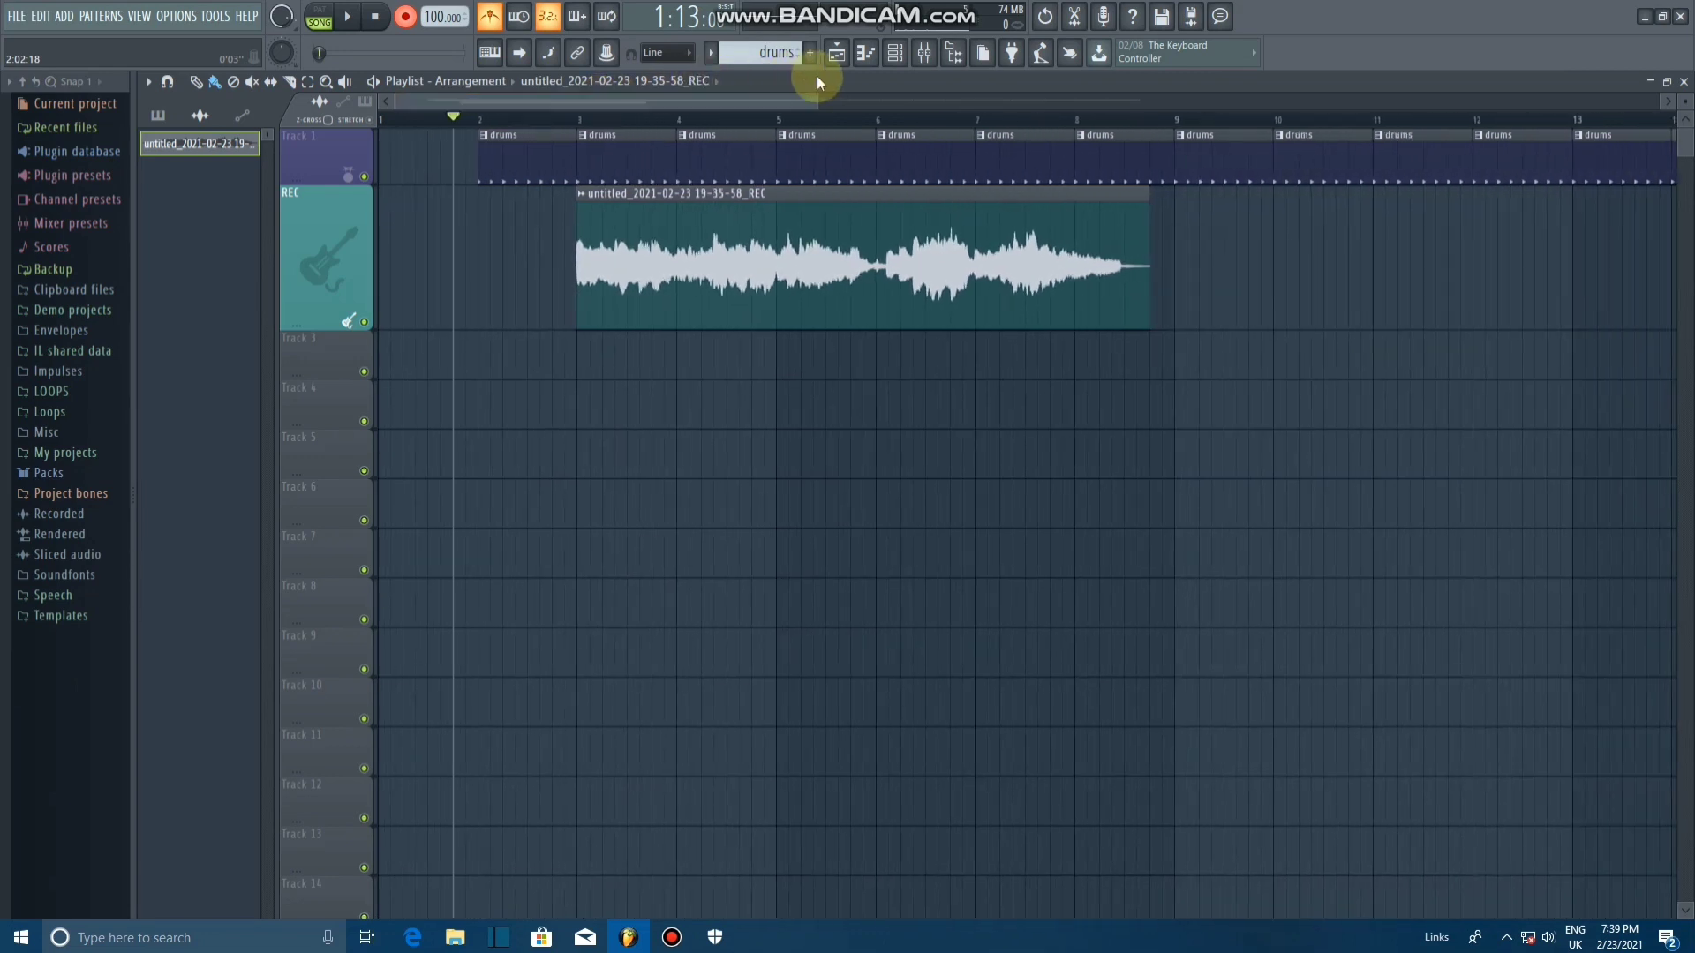
right_click(1203, 158)
right_click(1298, 155)
drag(780, 100, 1367, 97)
right_click(1277, 154)
right_click(1197, 159)
right_click(1098, 158)
right_click(999, 156)
right_click(1204, 162)
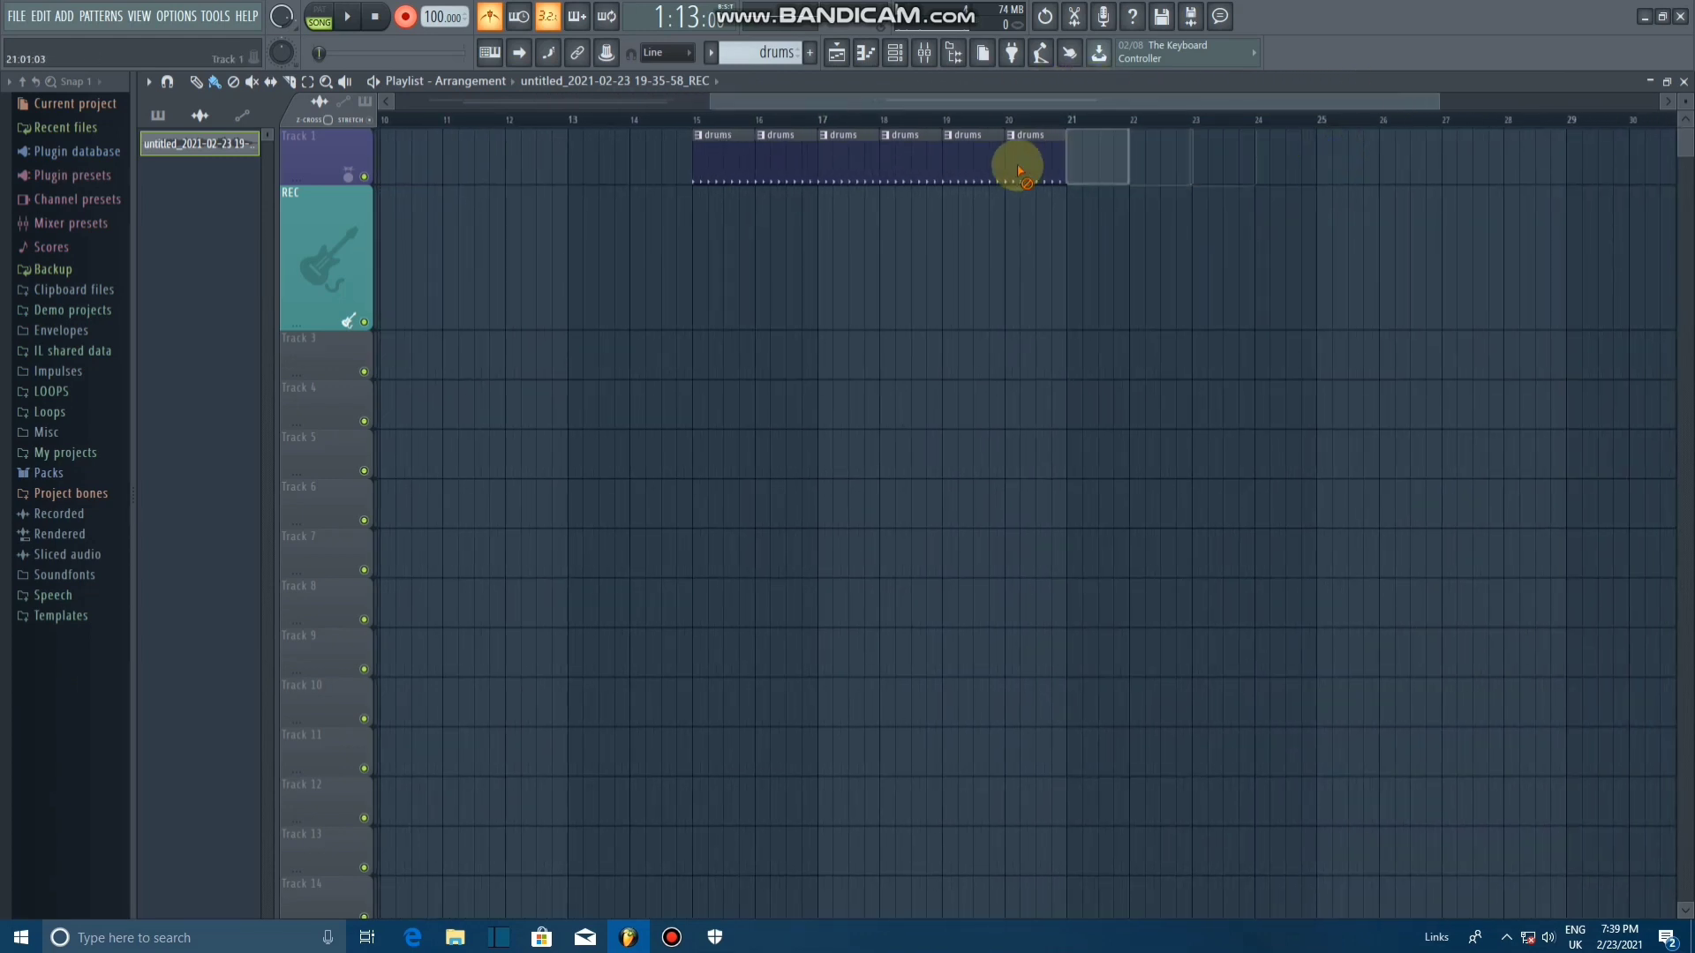
right_click(711, 165)
drag(967, 94, 448, 113)
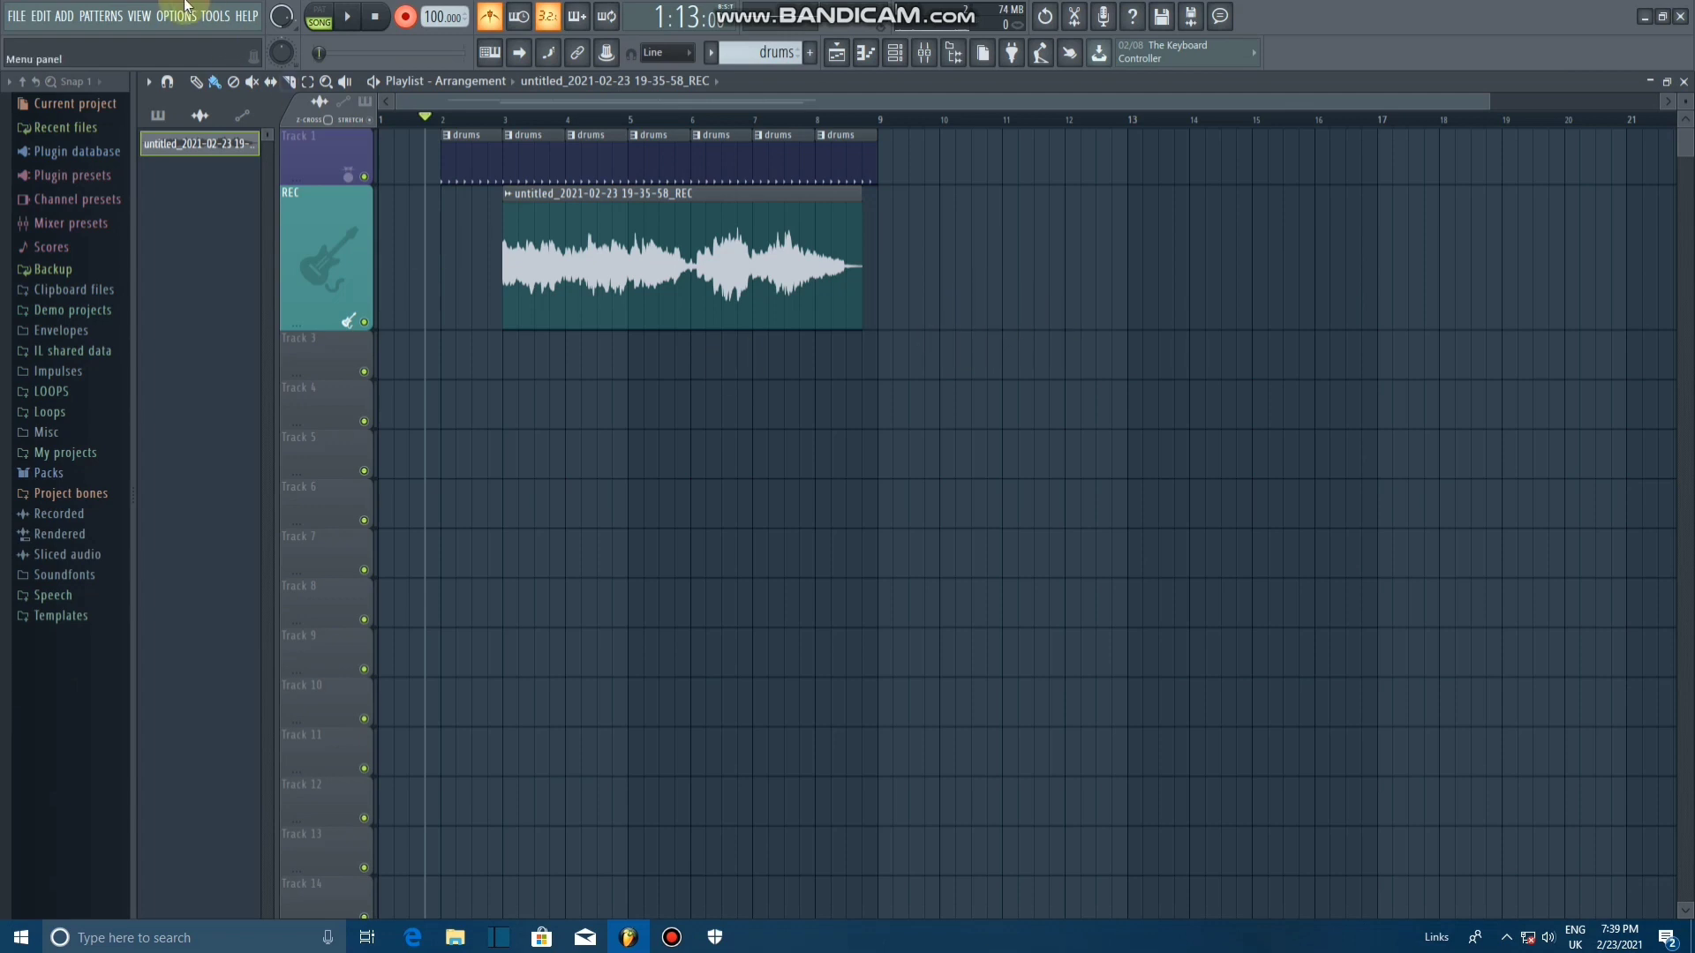
click(55, 21)
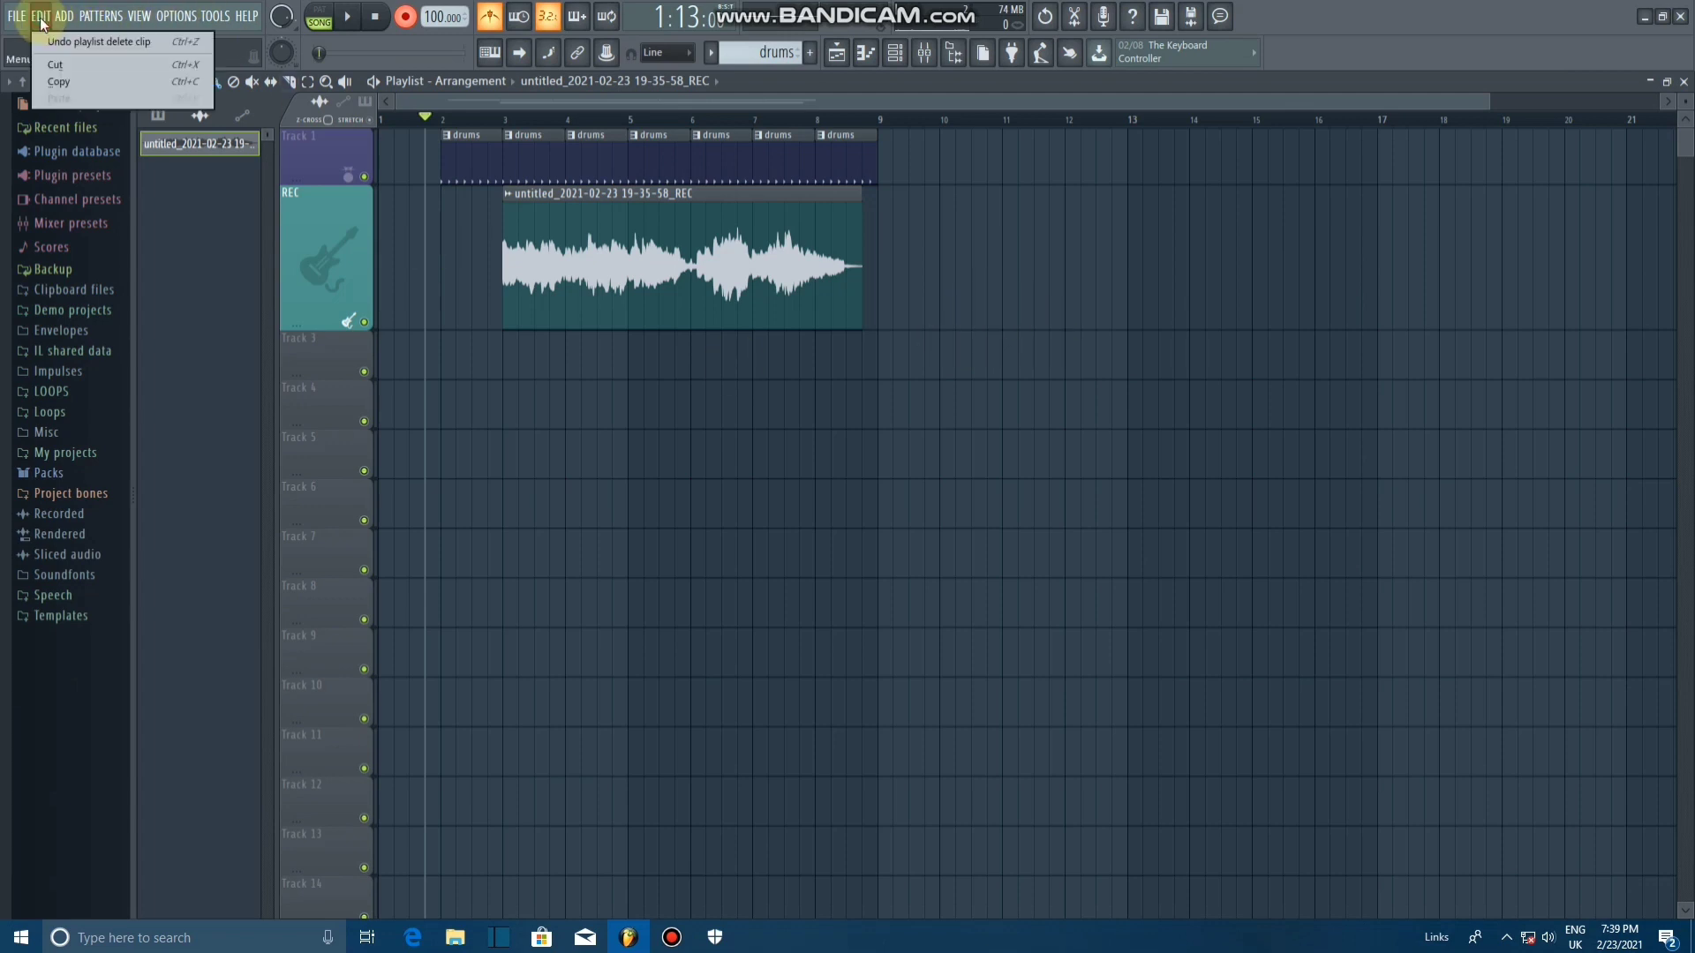
click(1071, 510)
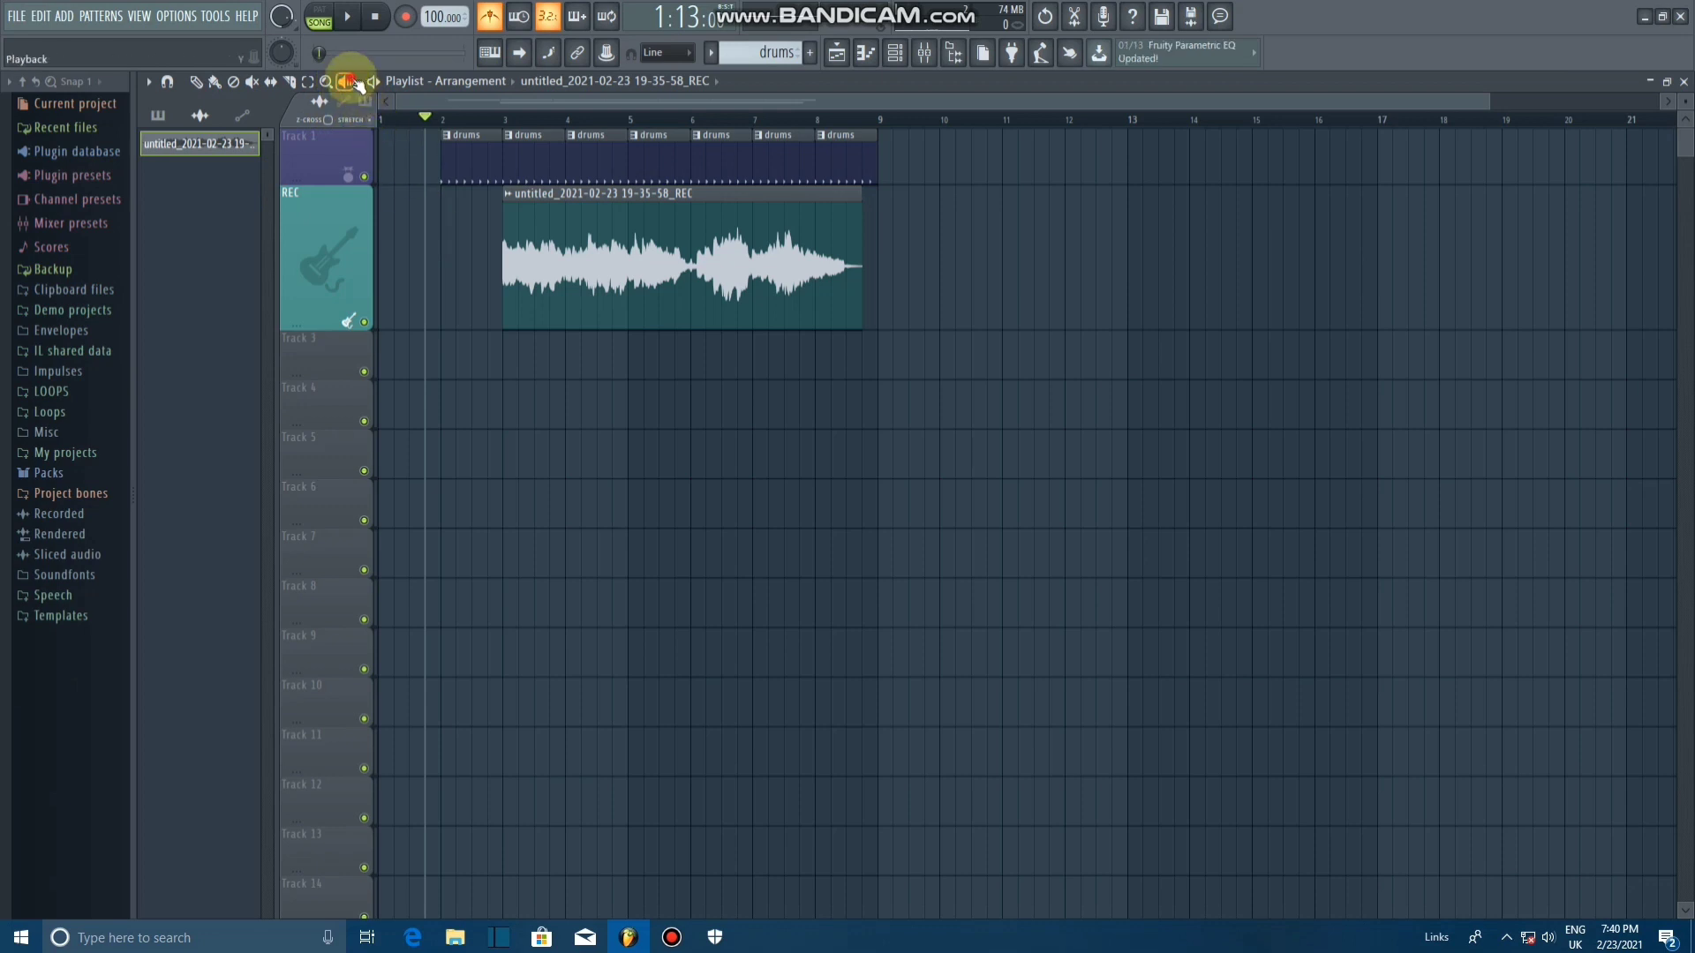
Step: Audition the recorded audio clip and the drums clip at bar 3 with the Playback tool
click(511, 248)
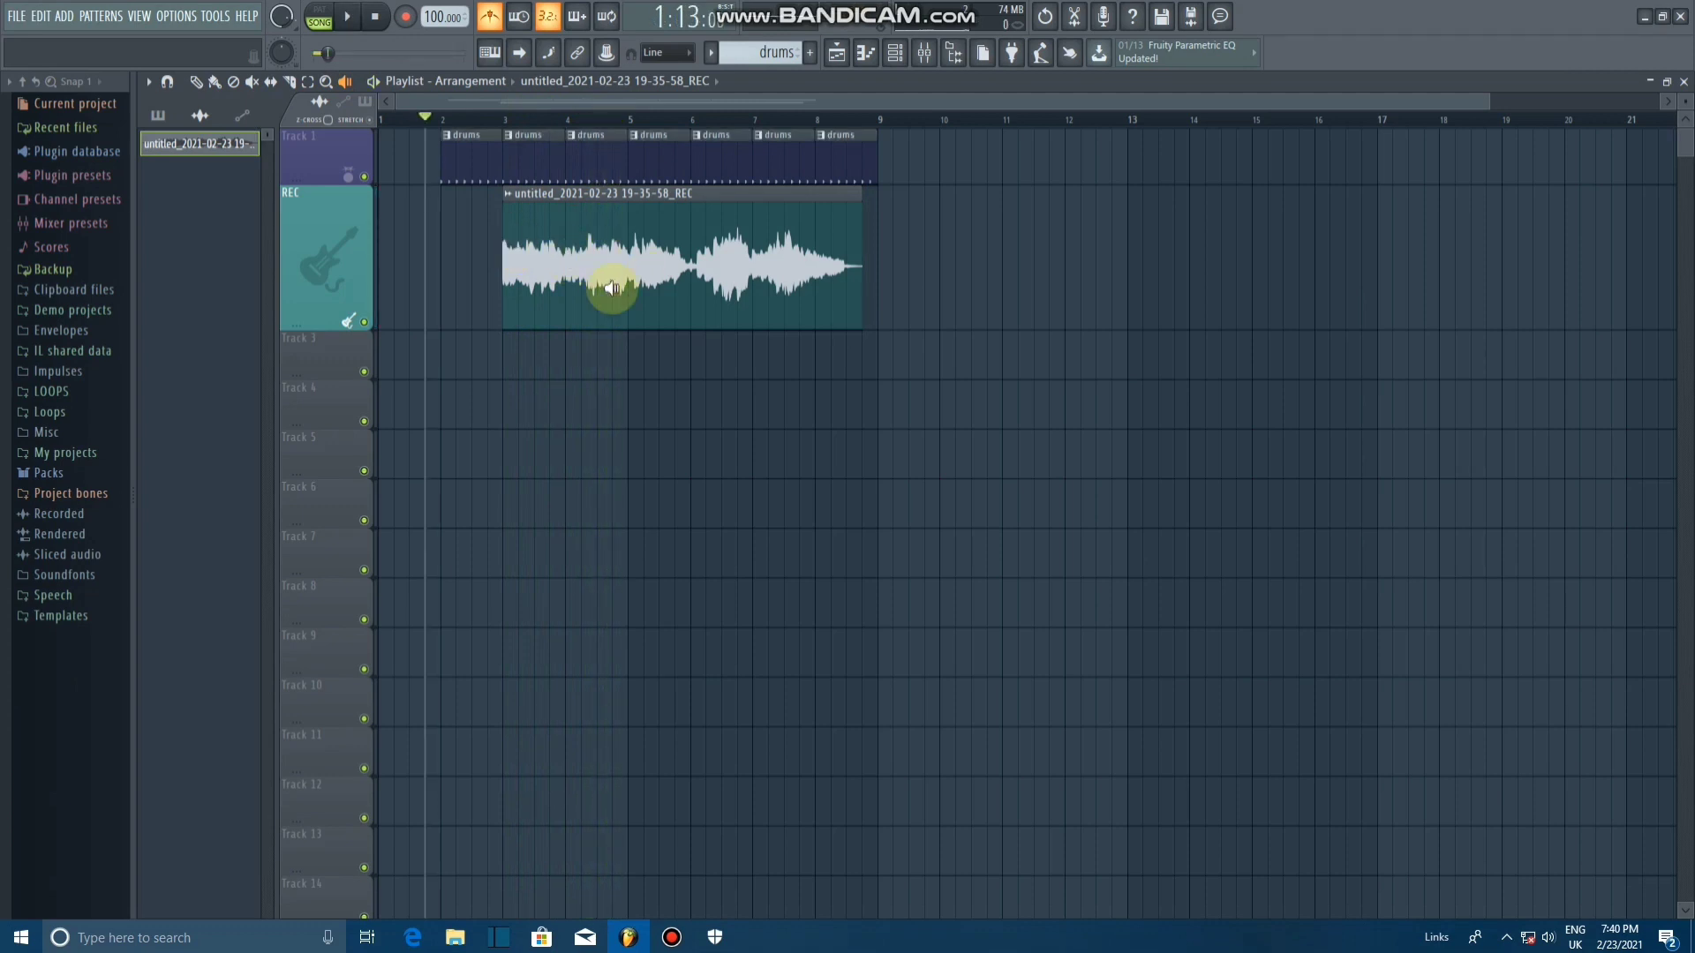
click(528, 153)
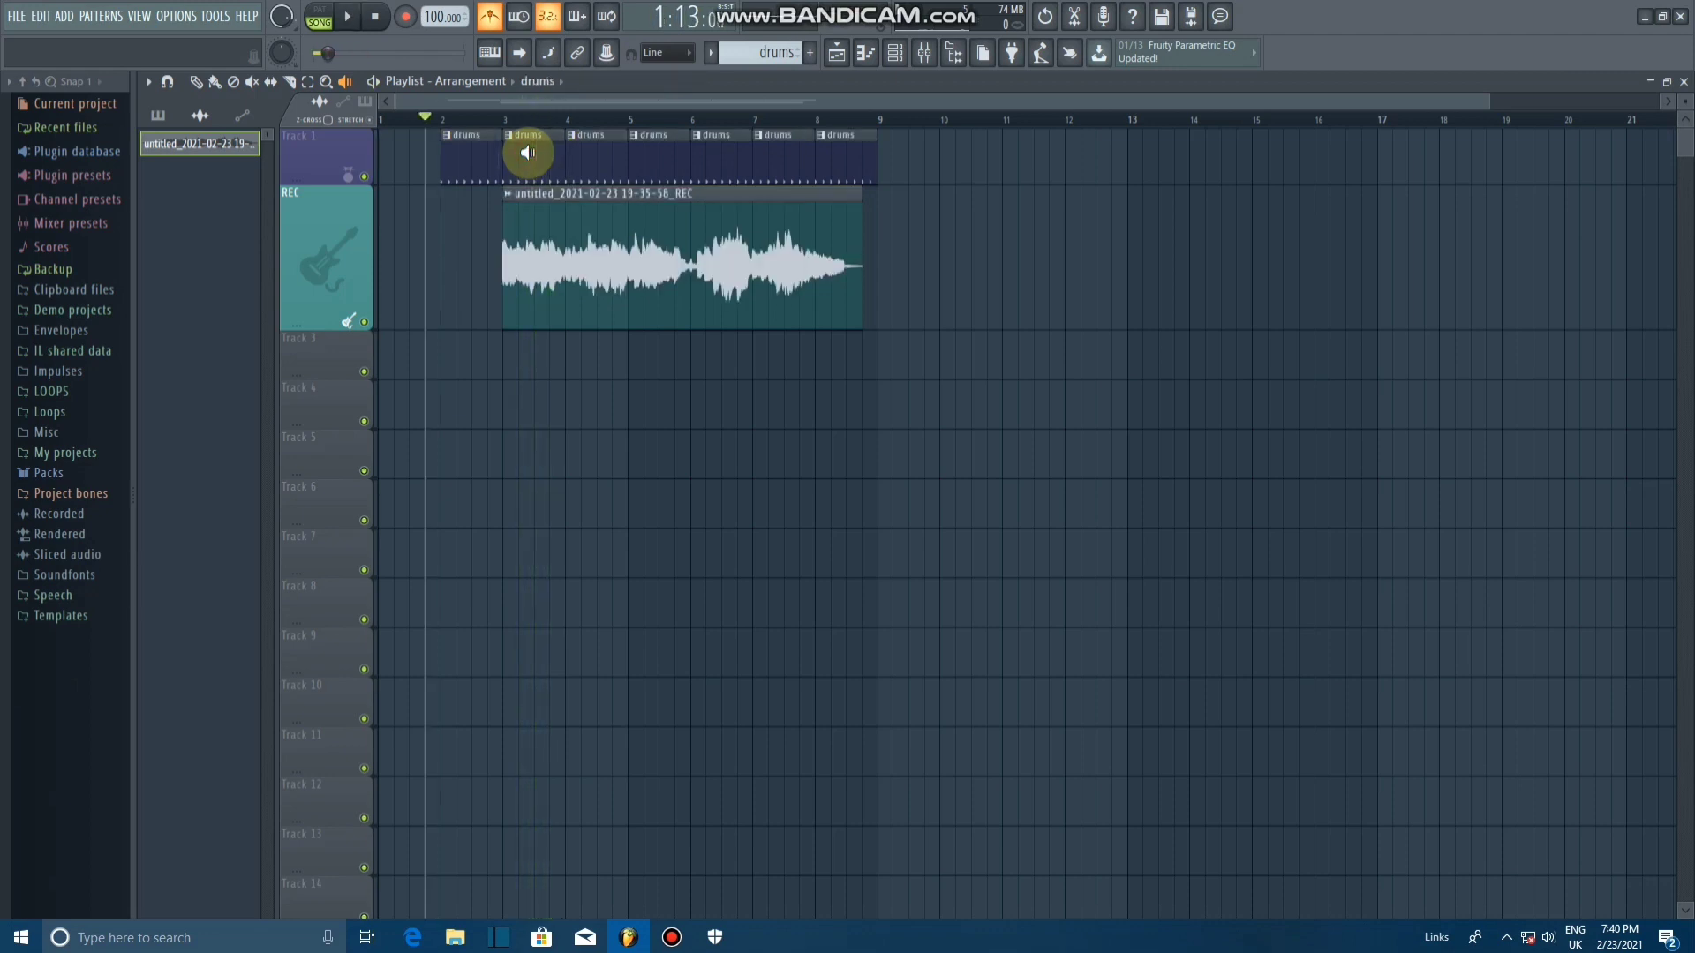
click(529, 247)
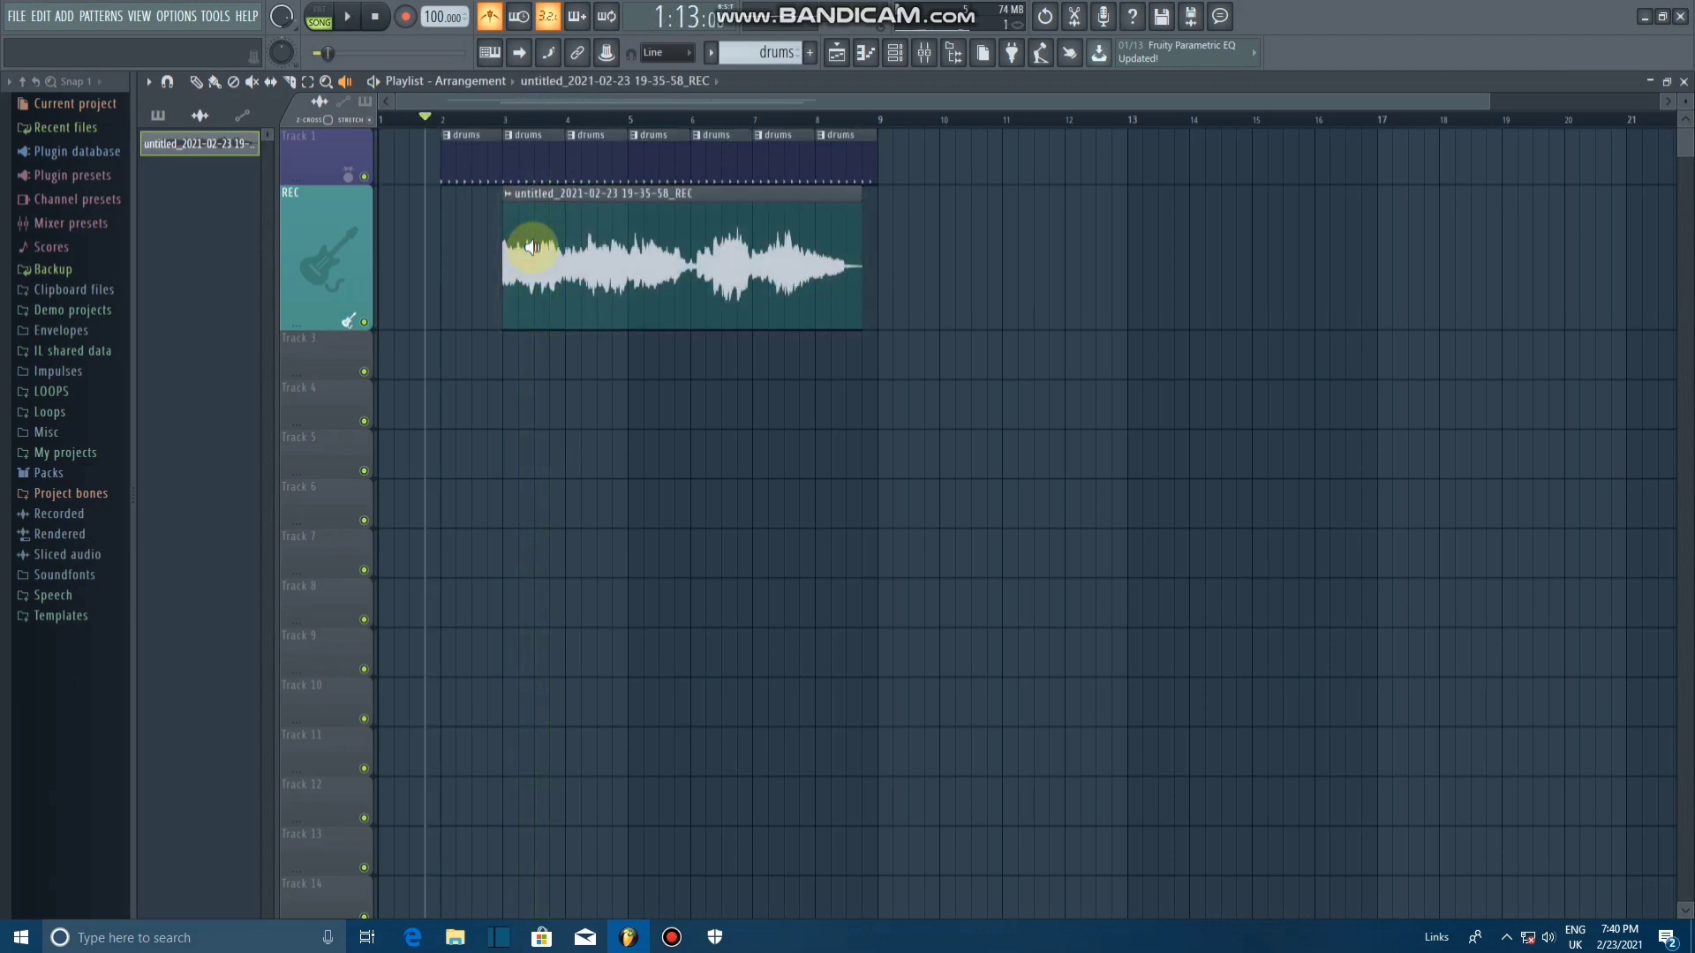
click(532, 247)
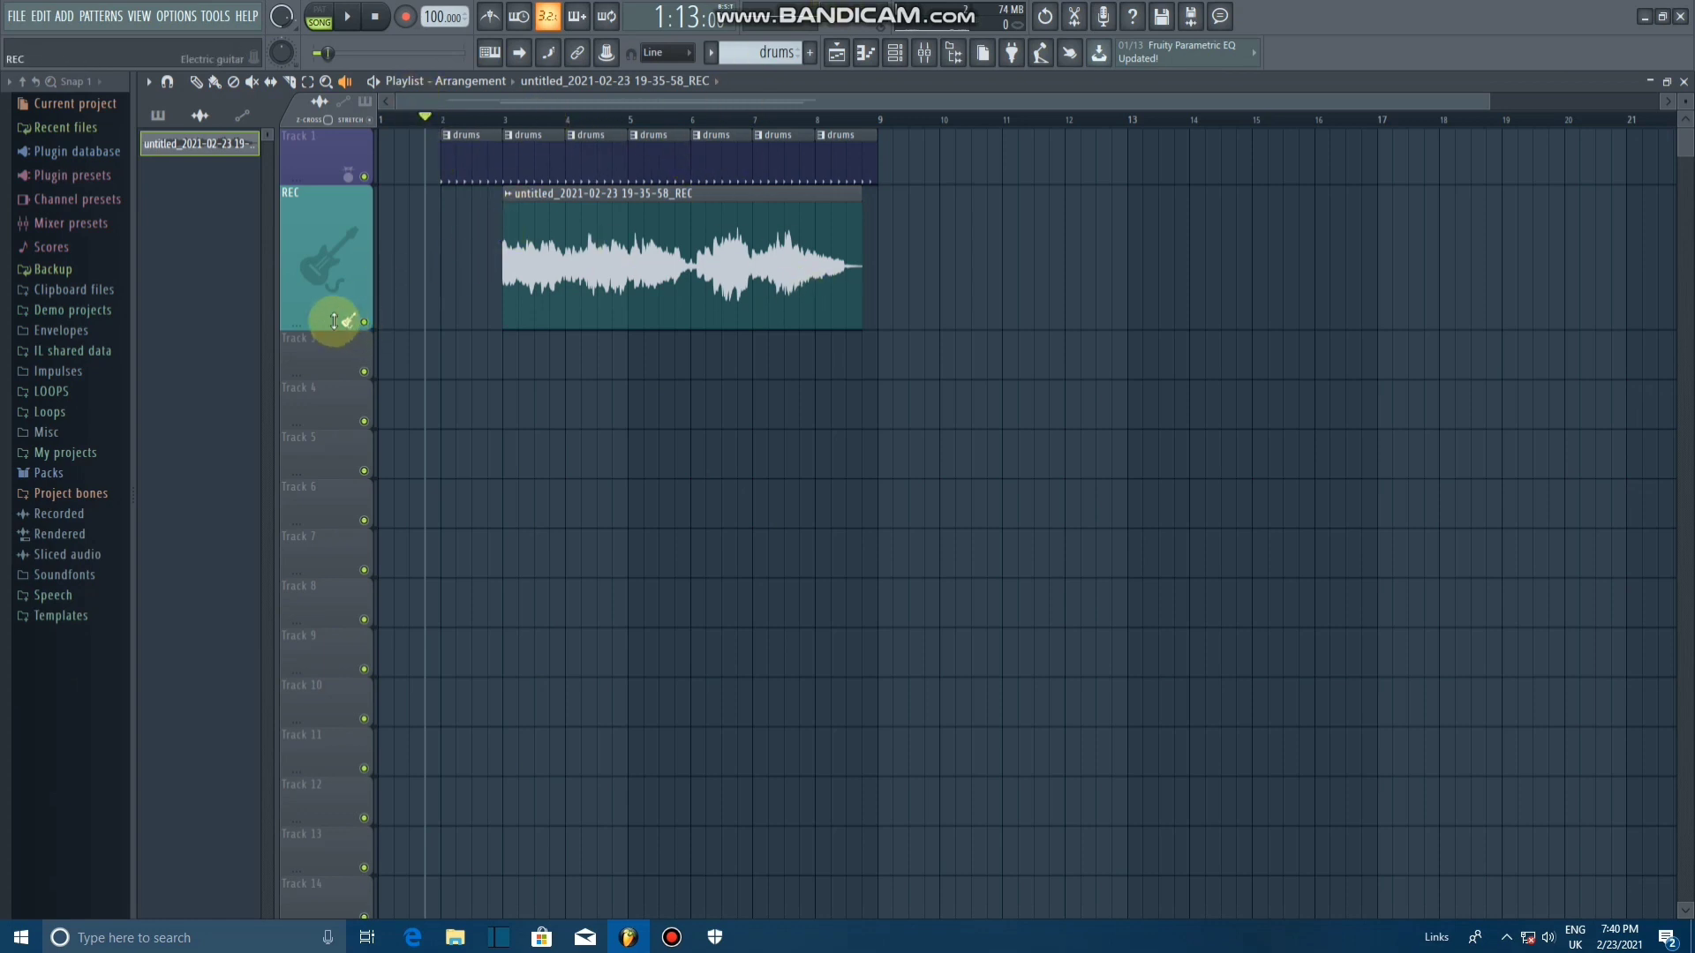
Step: Slightly reduce the REC track's height and arm recording, dismissing the choice of what to record
drag(325, 323, 326, 307)
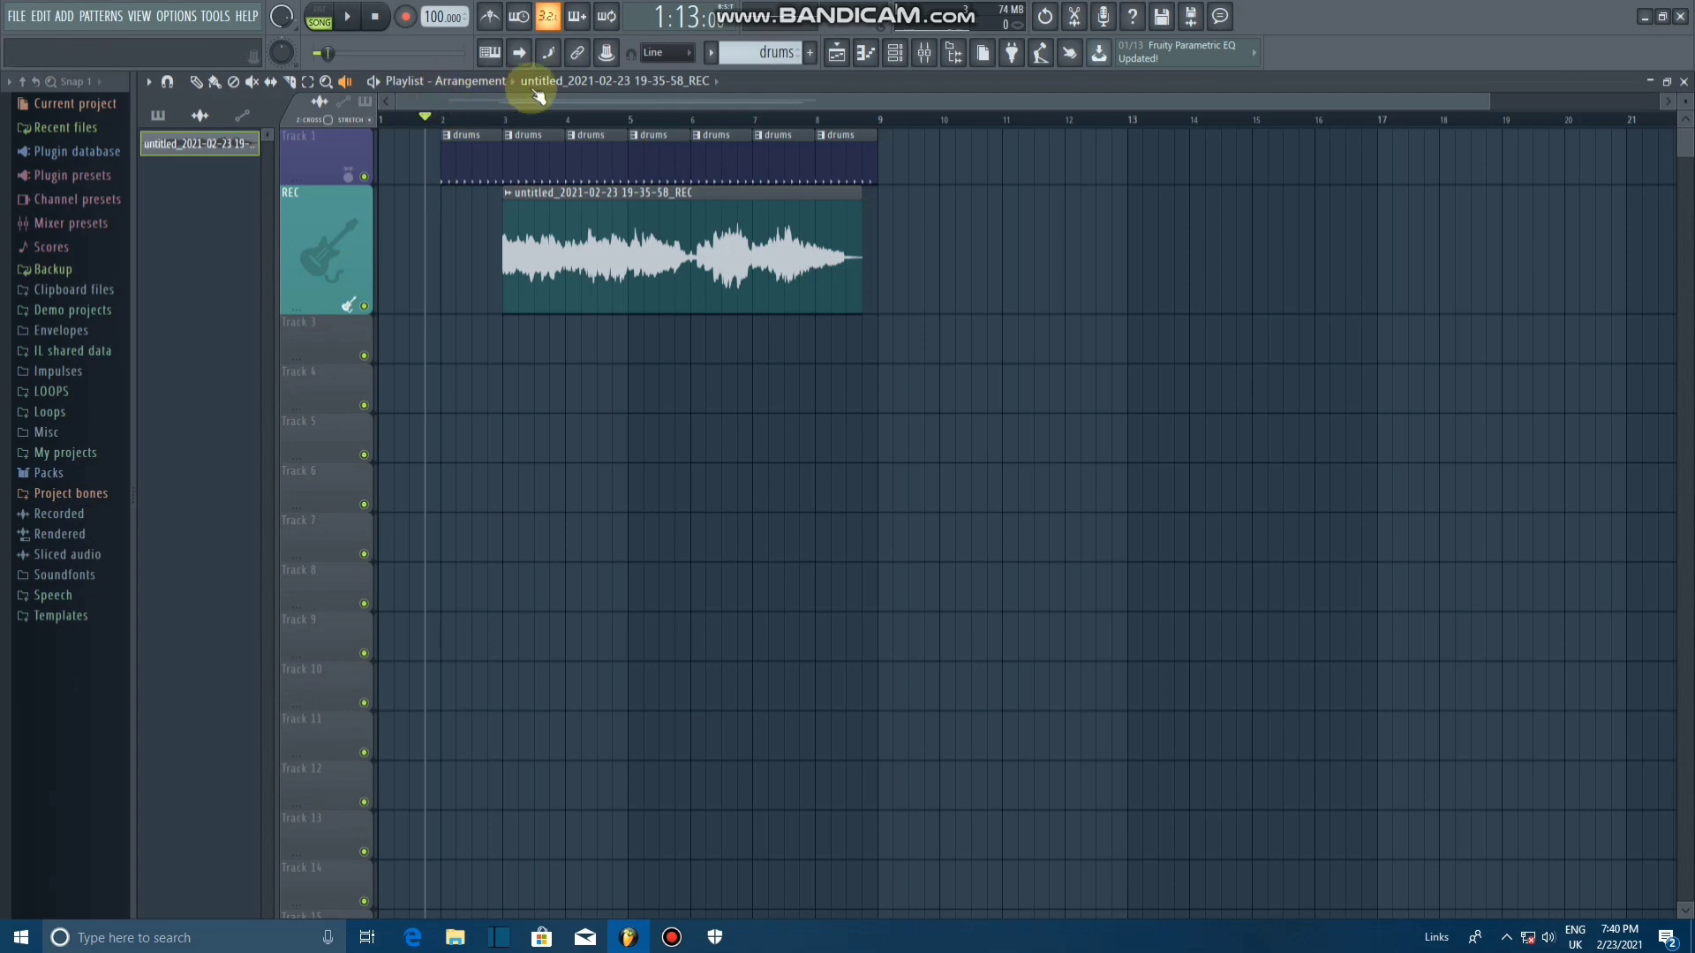
click(406, 18)
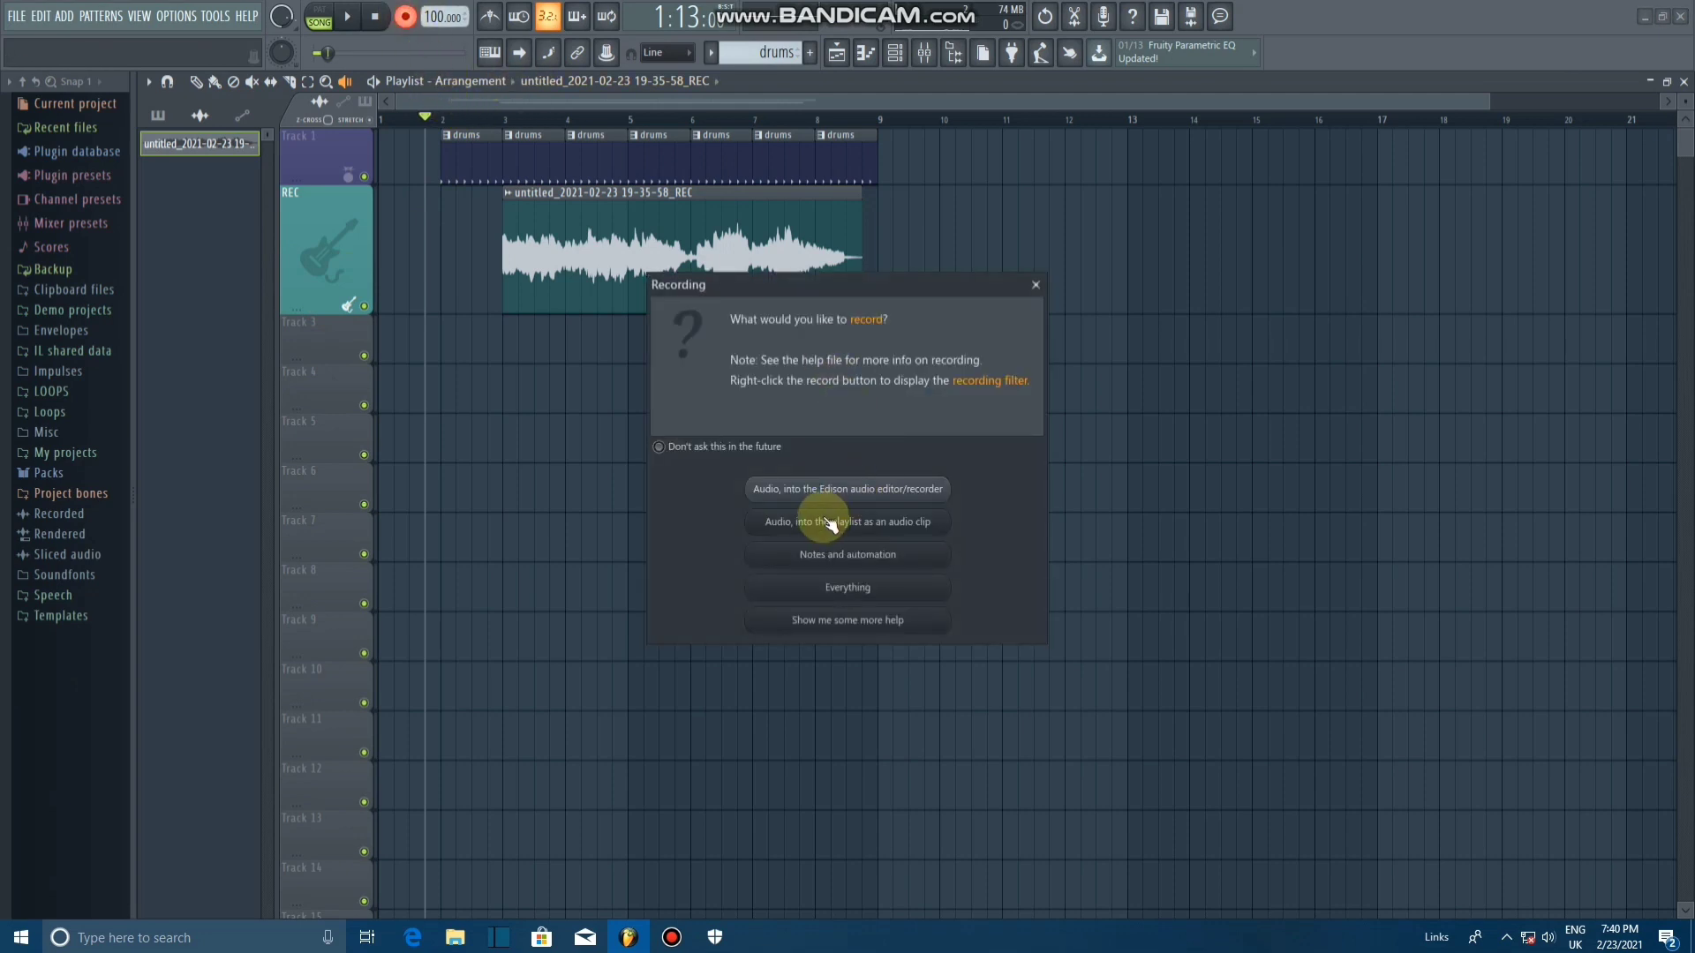
click(1034, 286)
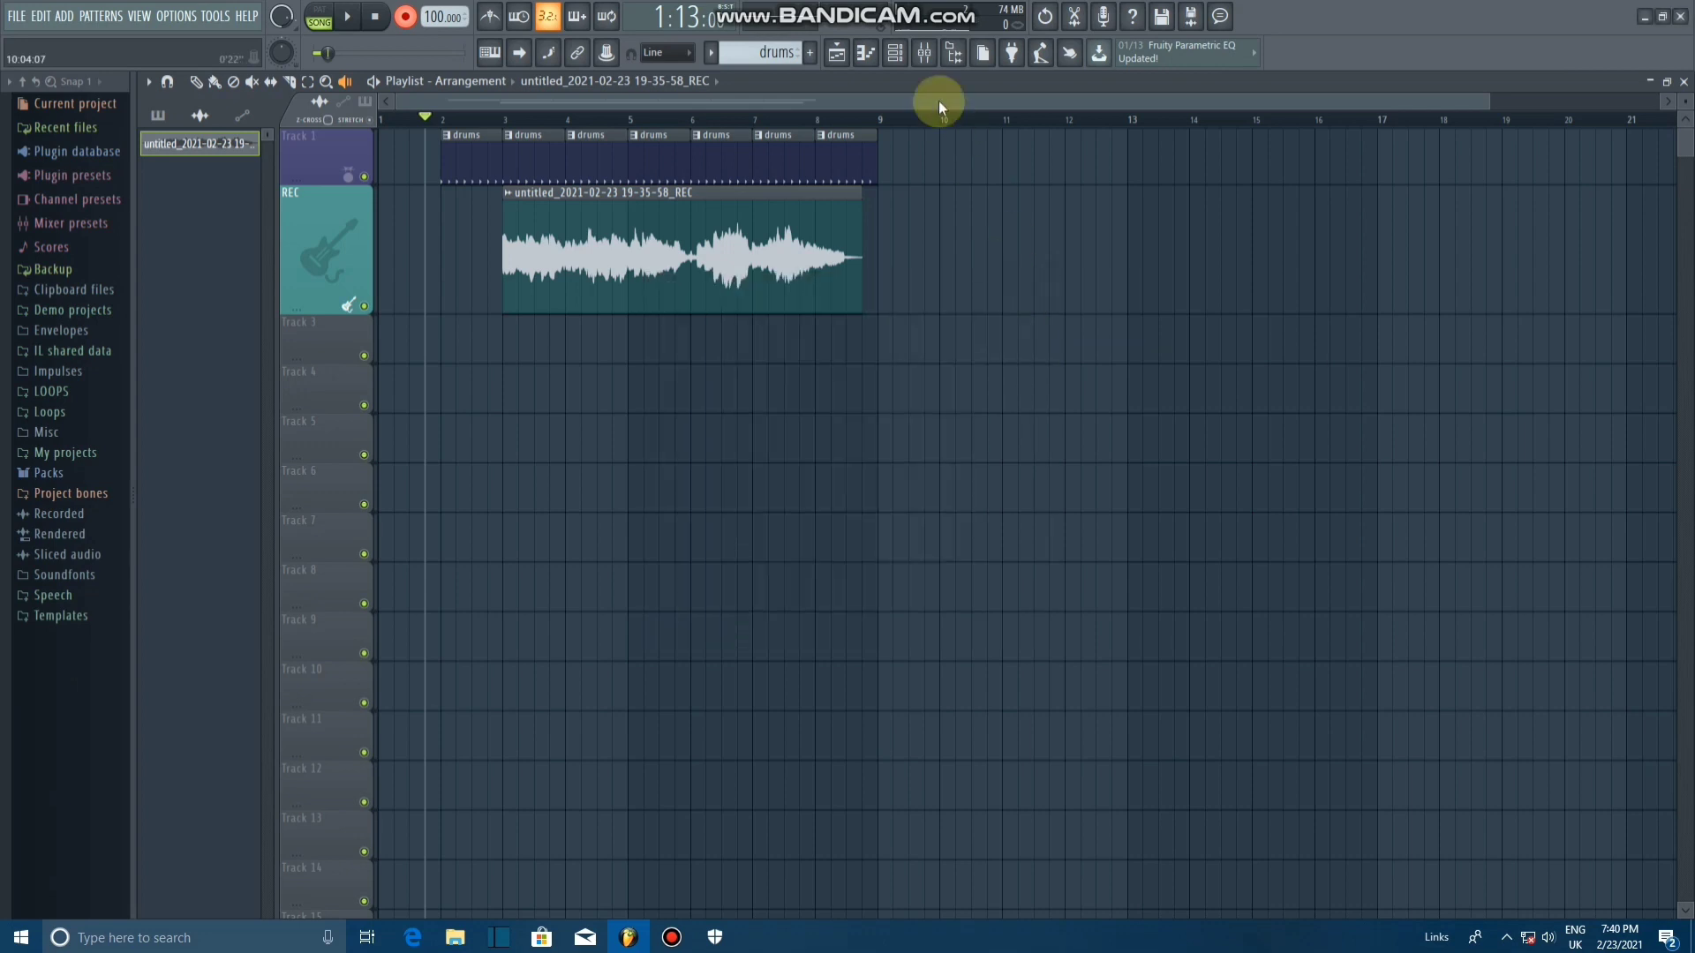
Step: Reset the REC mixer track's input to (none) and assign Input 2 again, then return to the playlist
click(924, 56)
click(1643, 225)
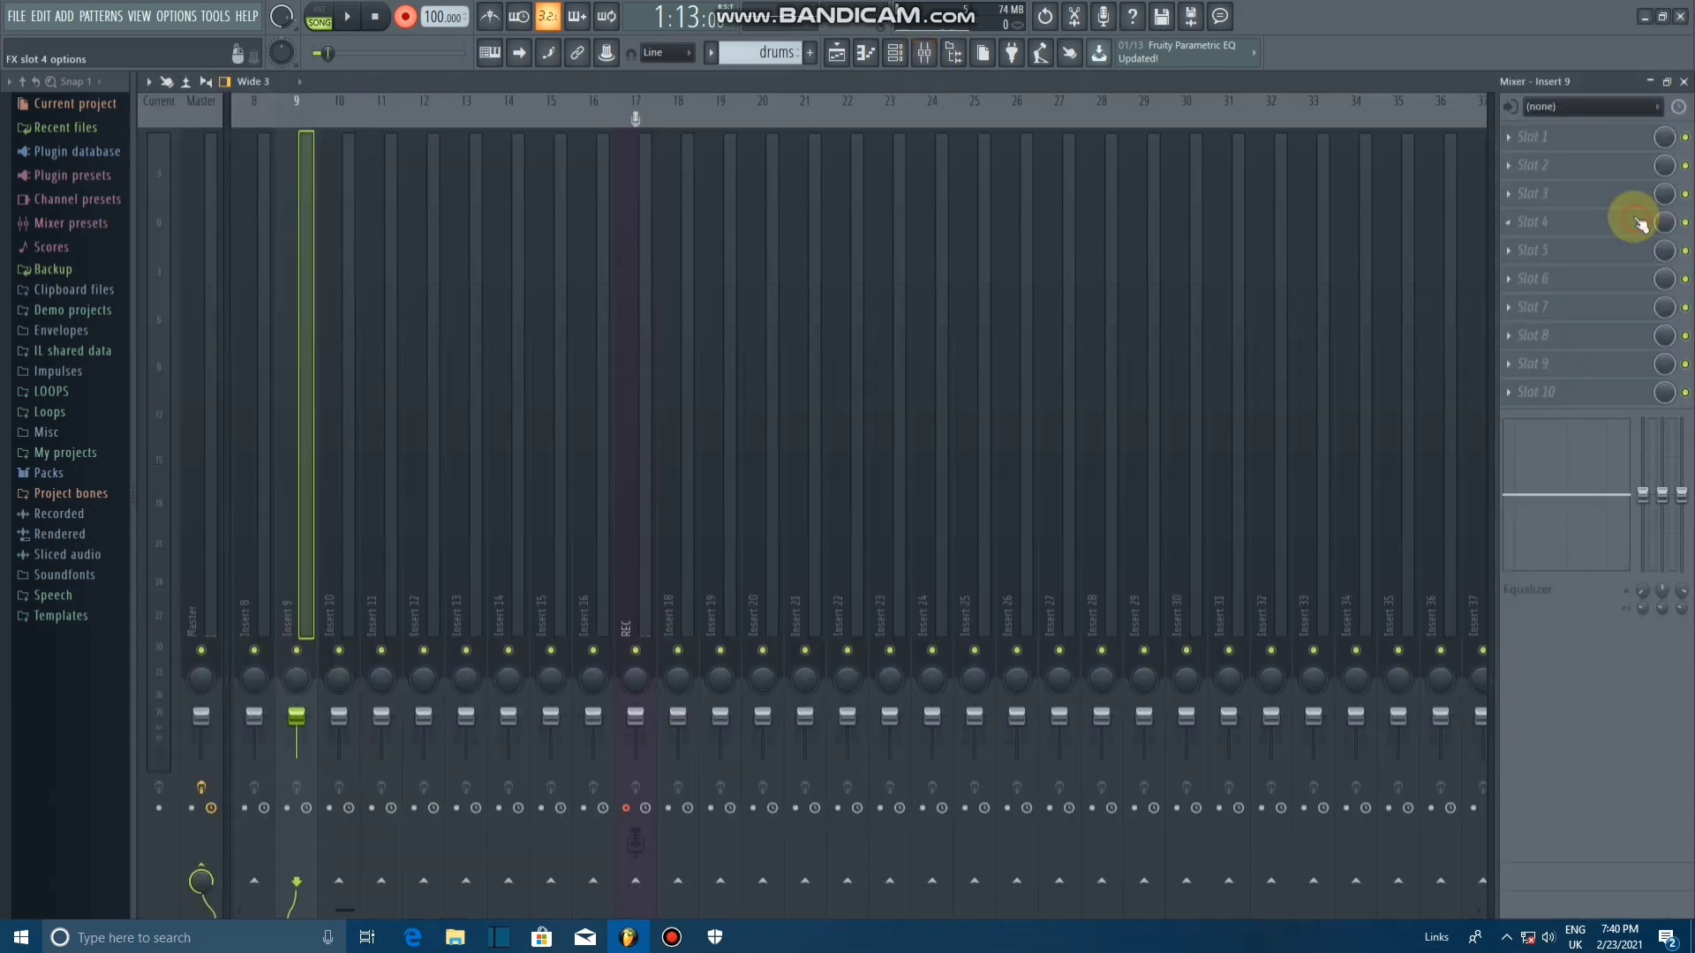
click(645, 223)
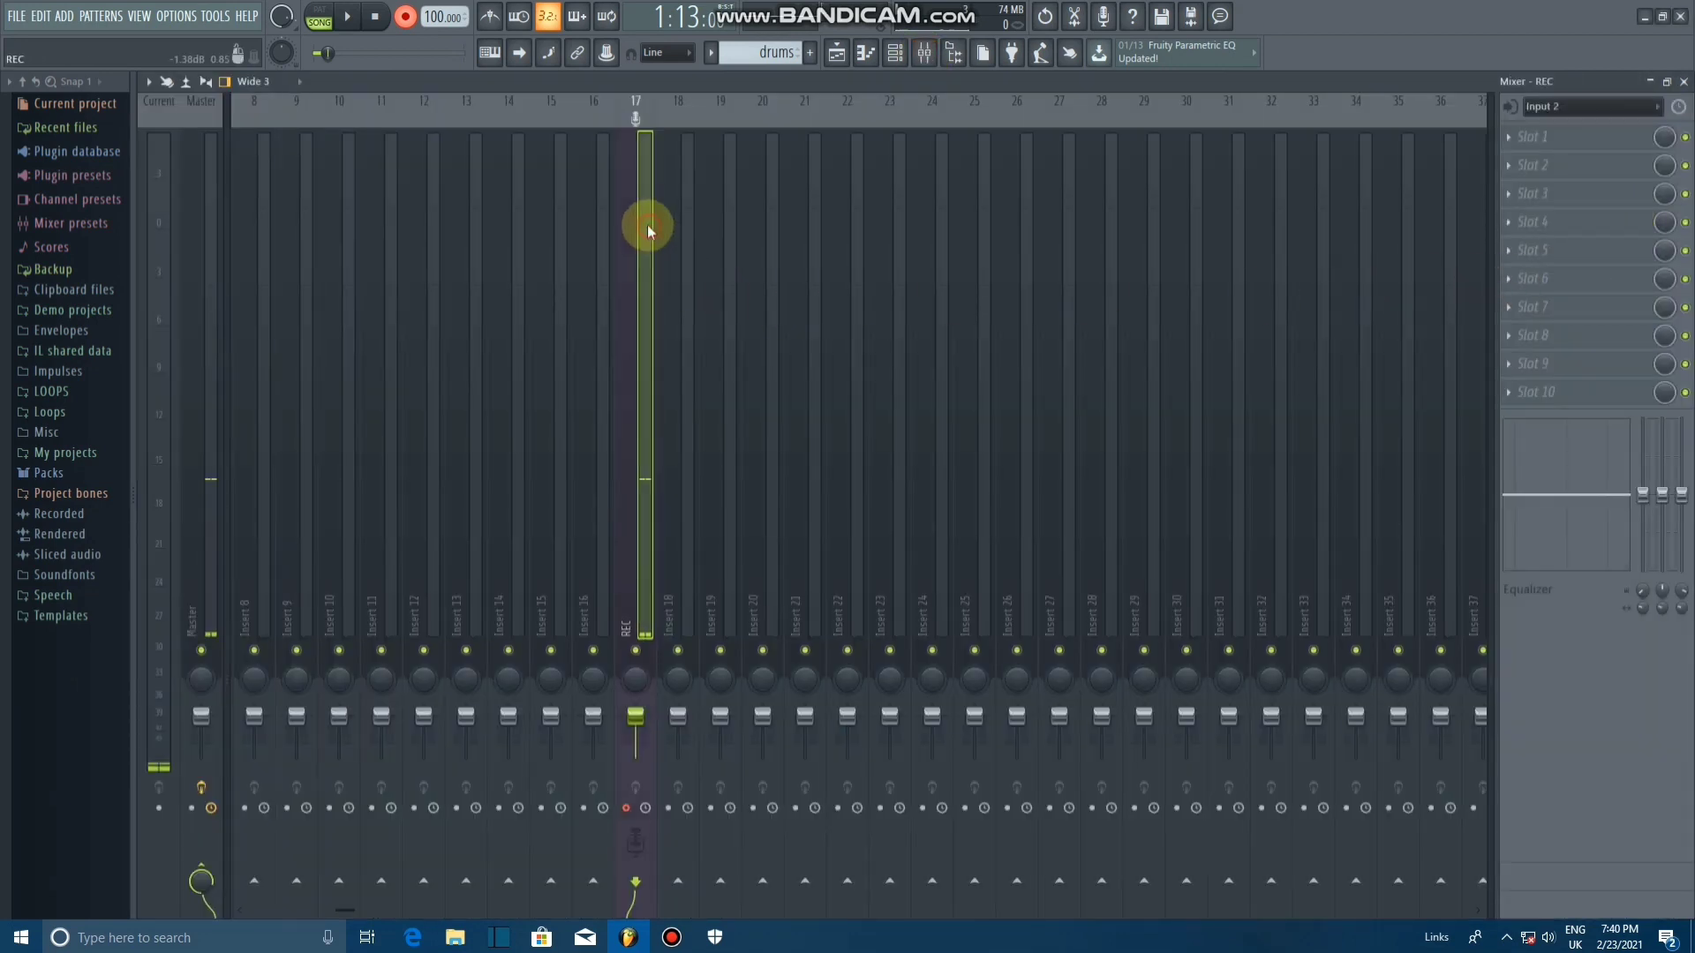
click(1583, 107)
click(1564, 312)
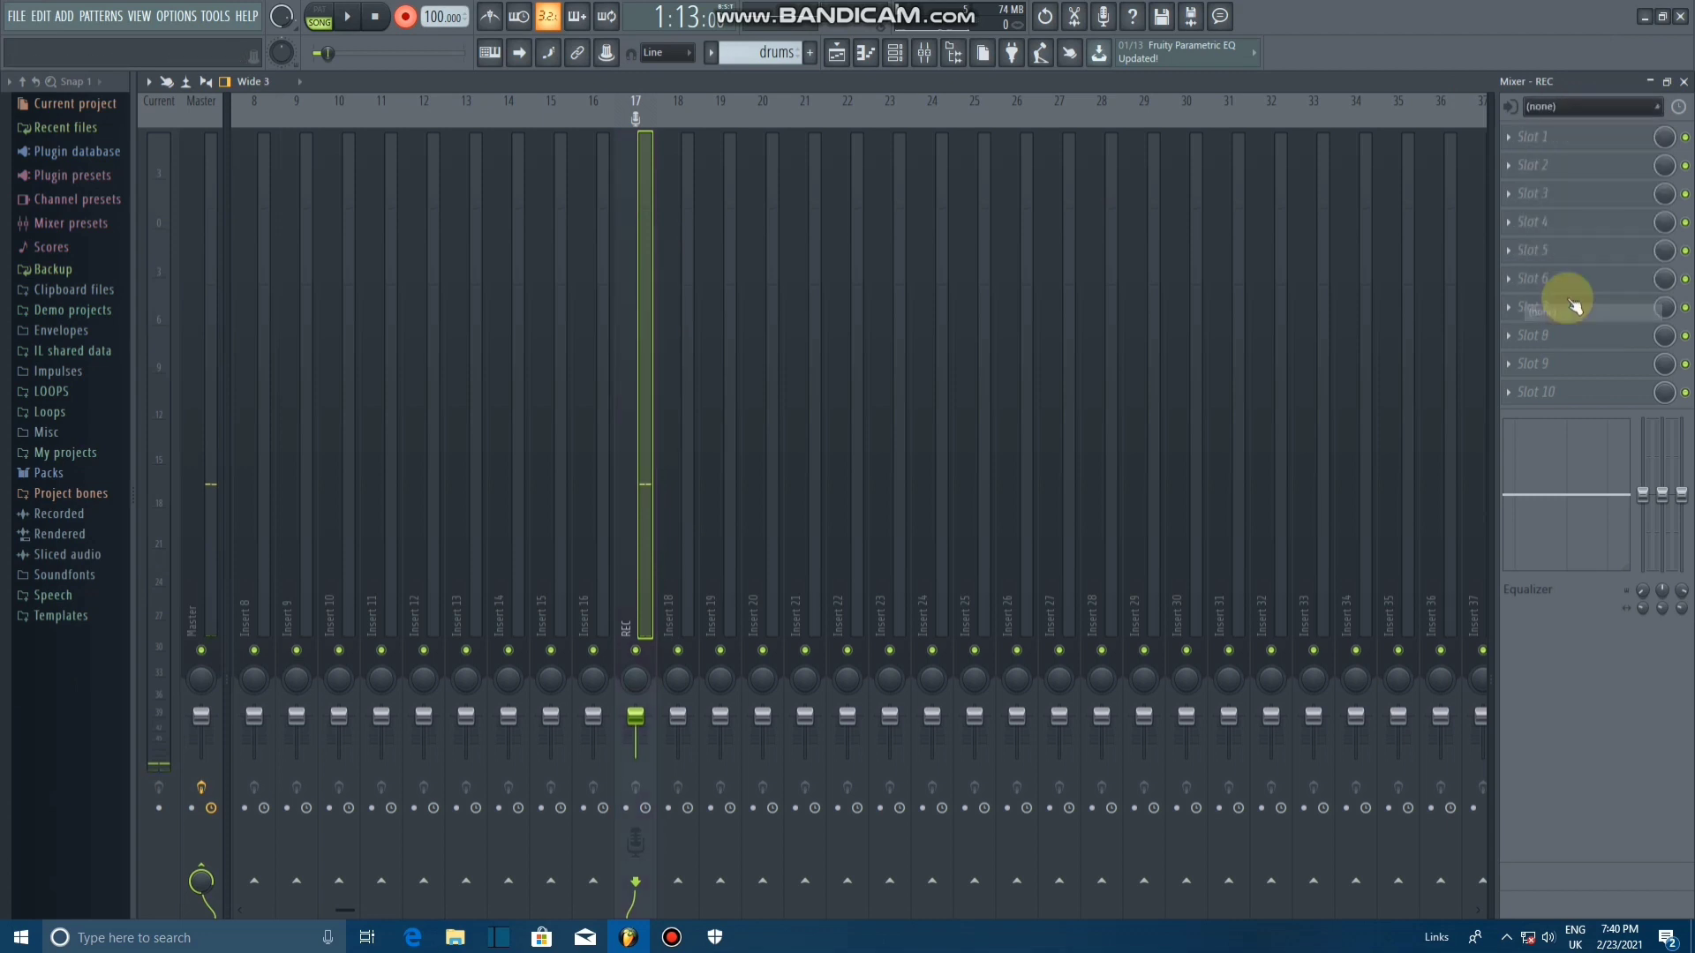
click(1559, 106)
click(1564, 226)
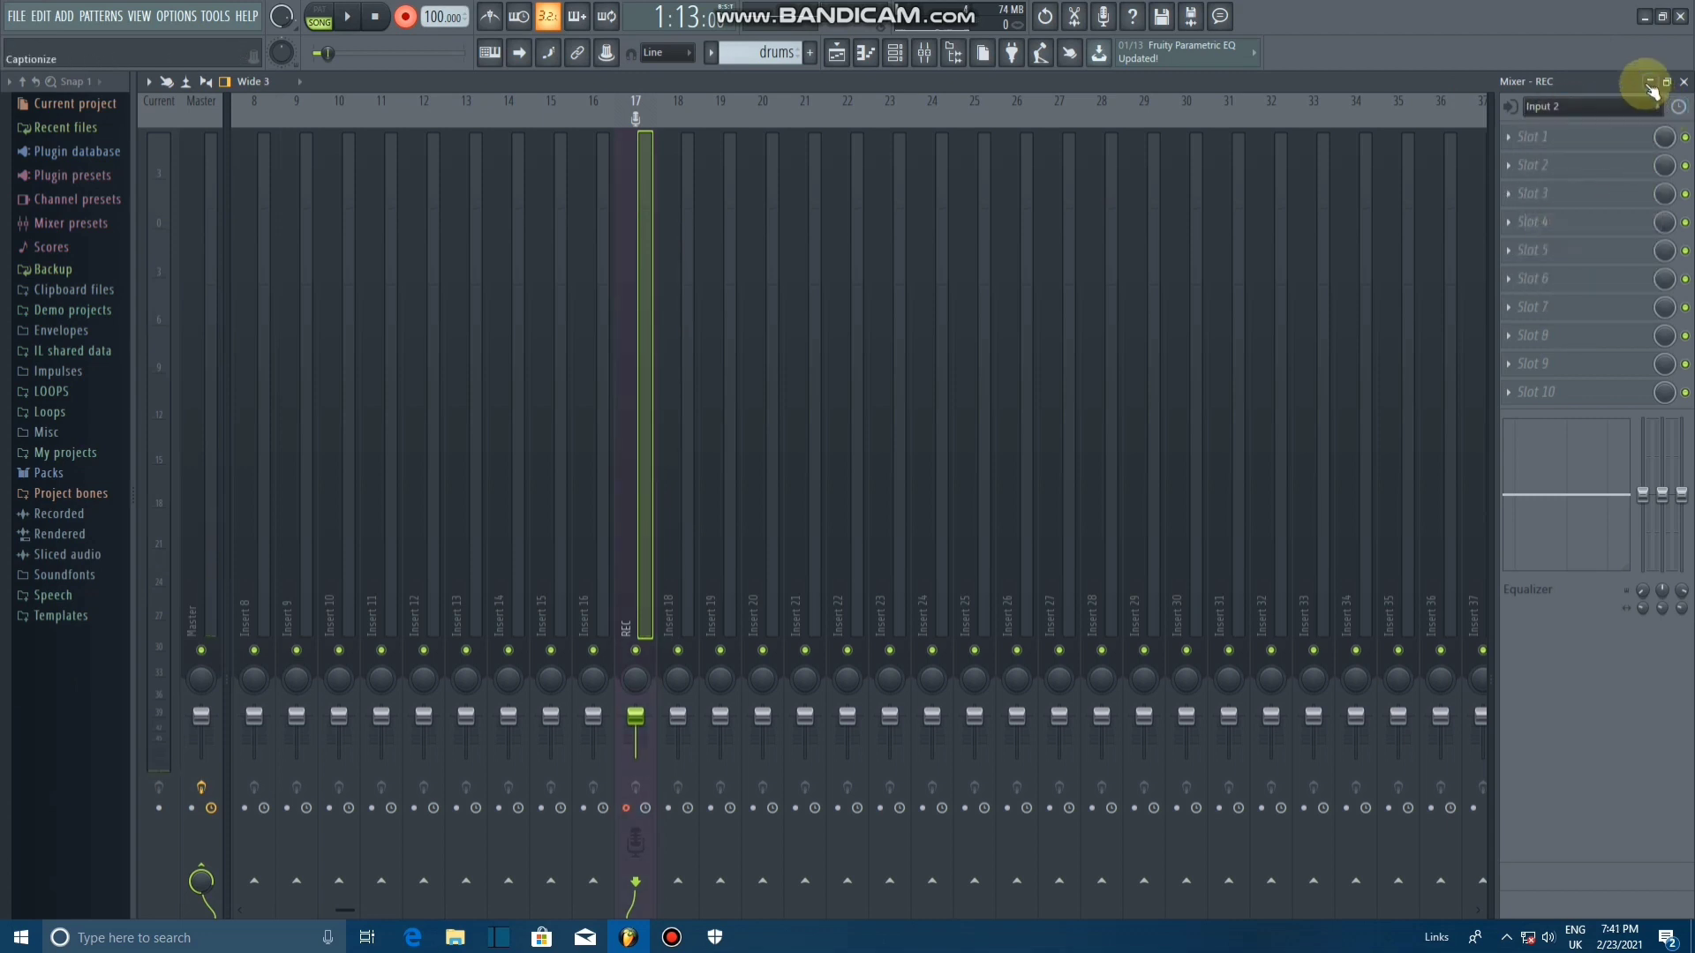
click(1650, 81)
Step: Record a second audio take over the arrangement, stopping near the end of the drums clips
right_click(972, 450)
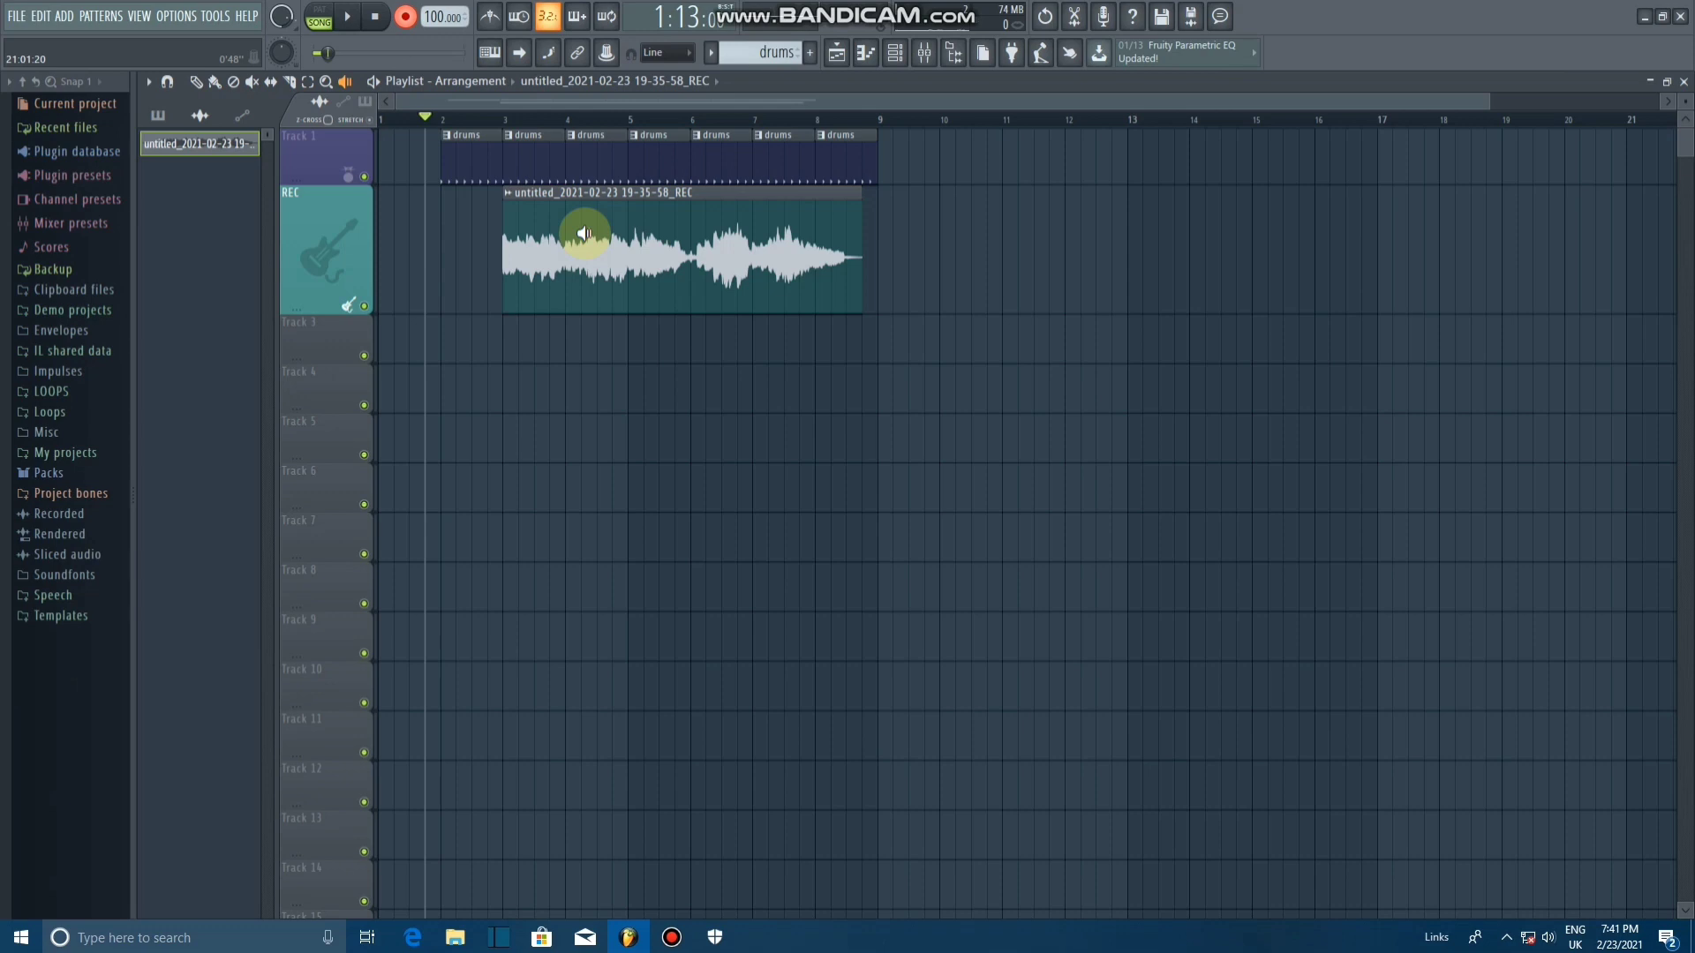
key(space)
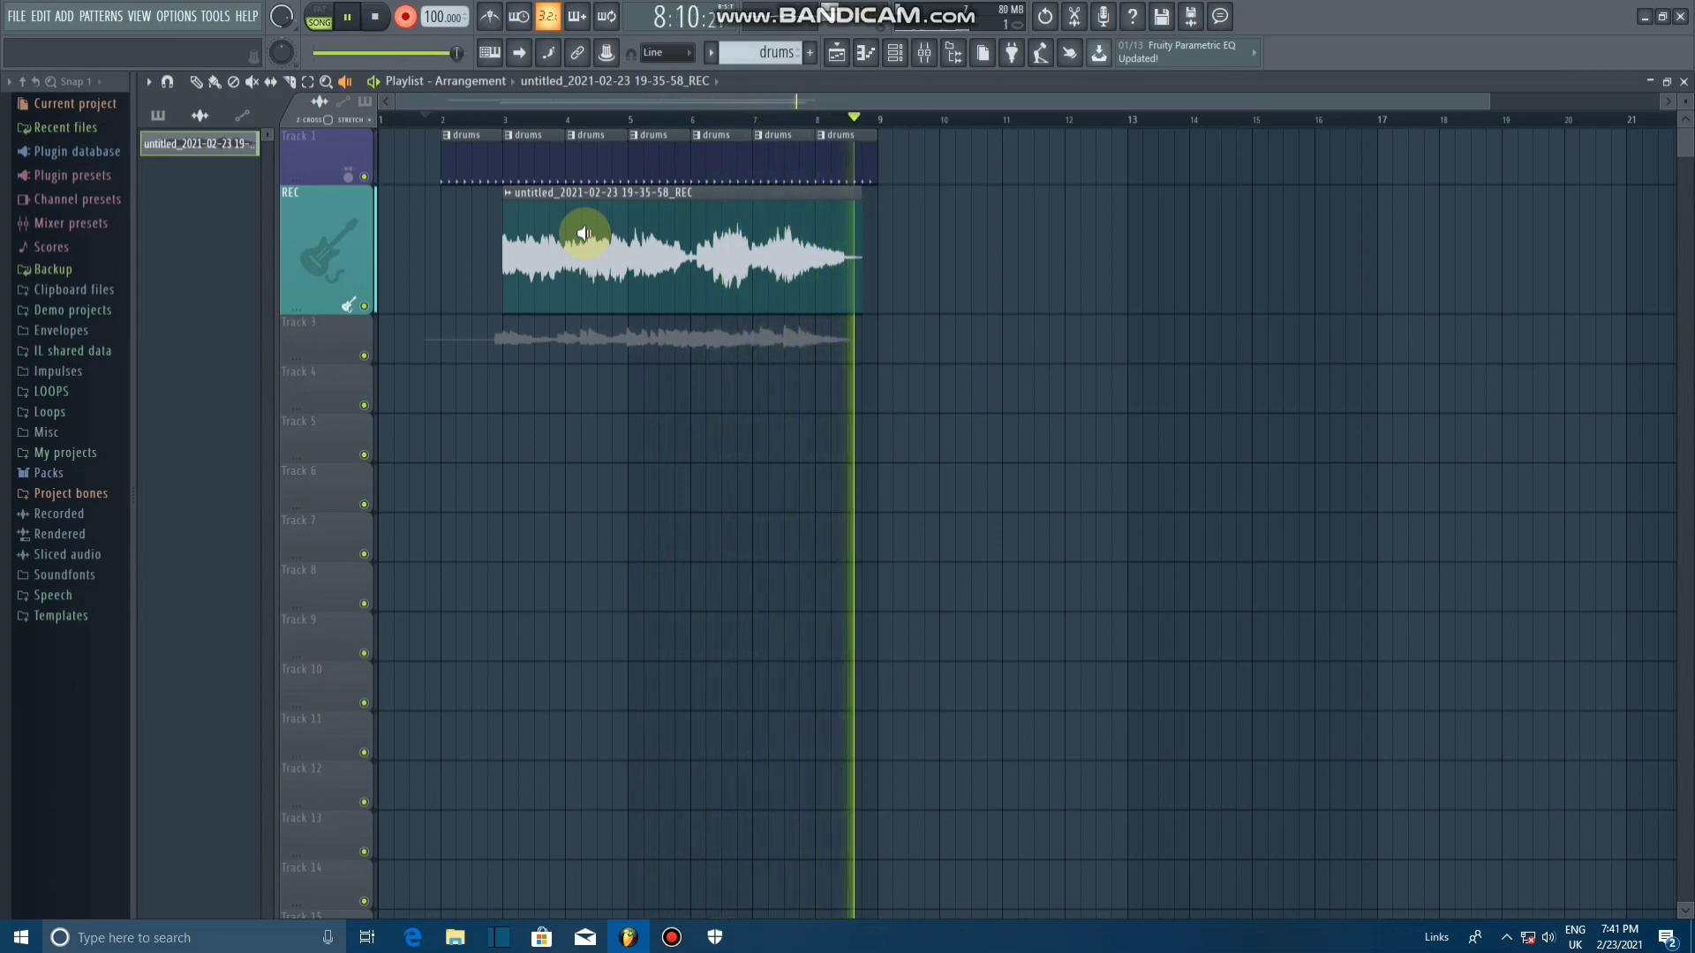
key(space)
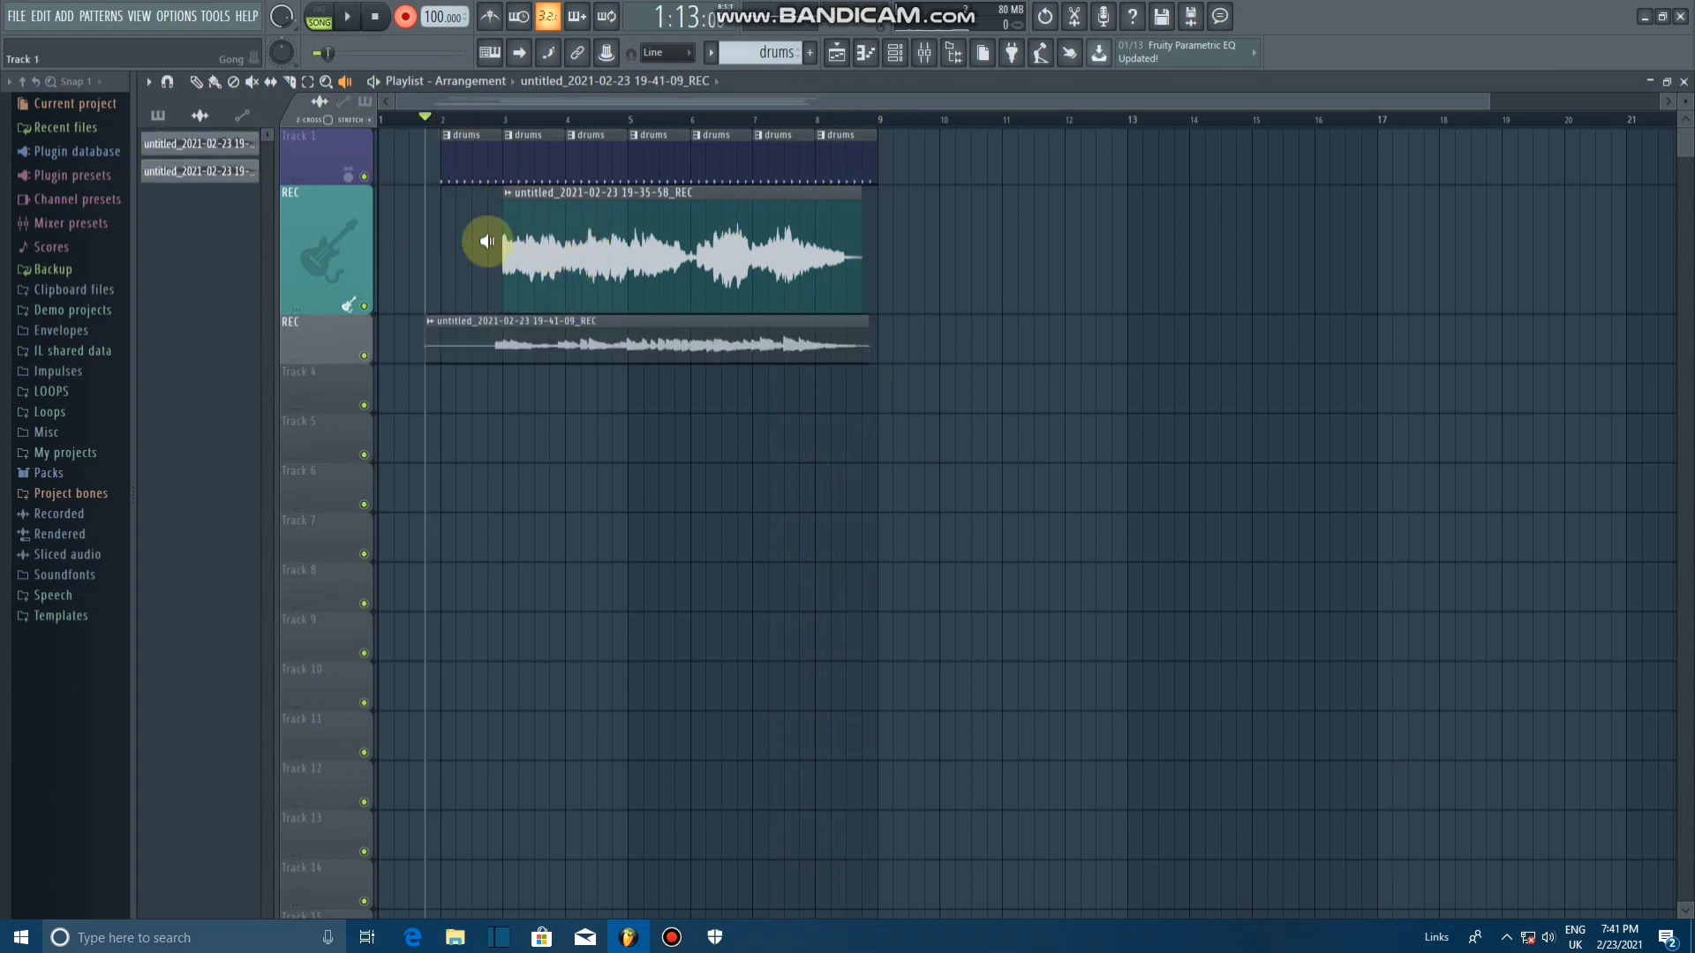
Step: Adjust the second recording's volume in its channel settings and move the playback position to 2:09:00
double_click(643, 247)
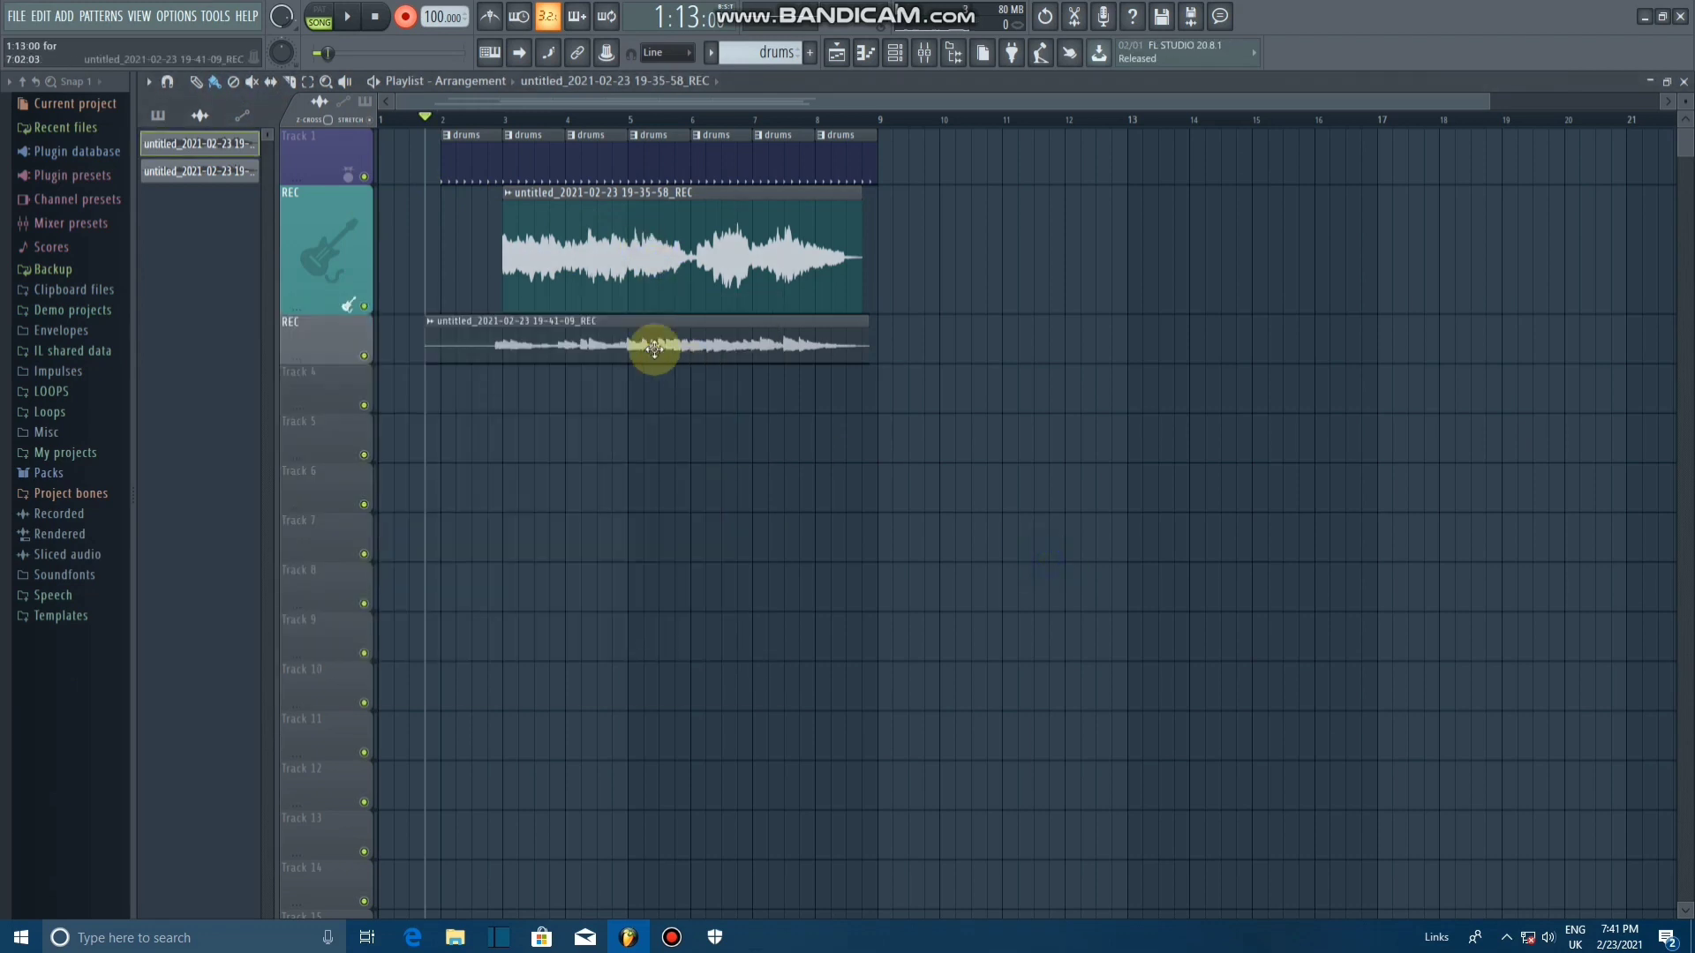
double_click(651, 348)
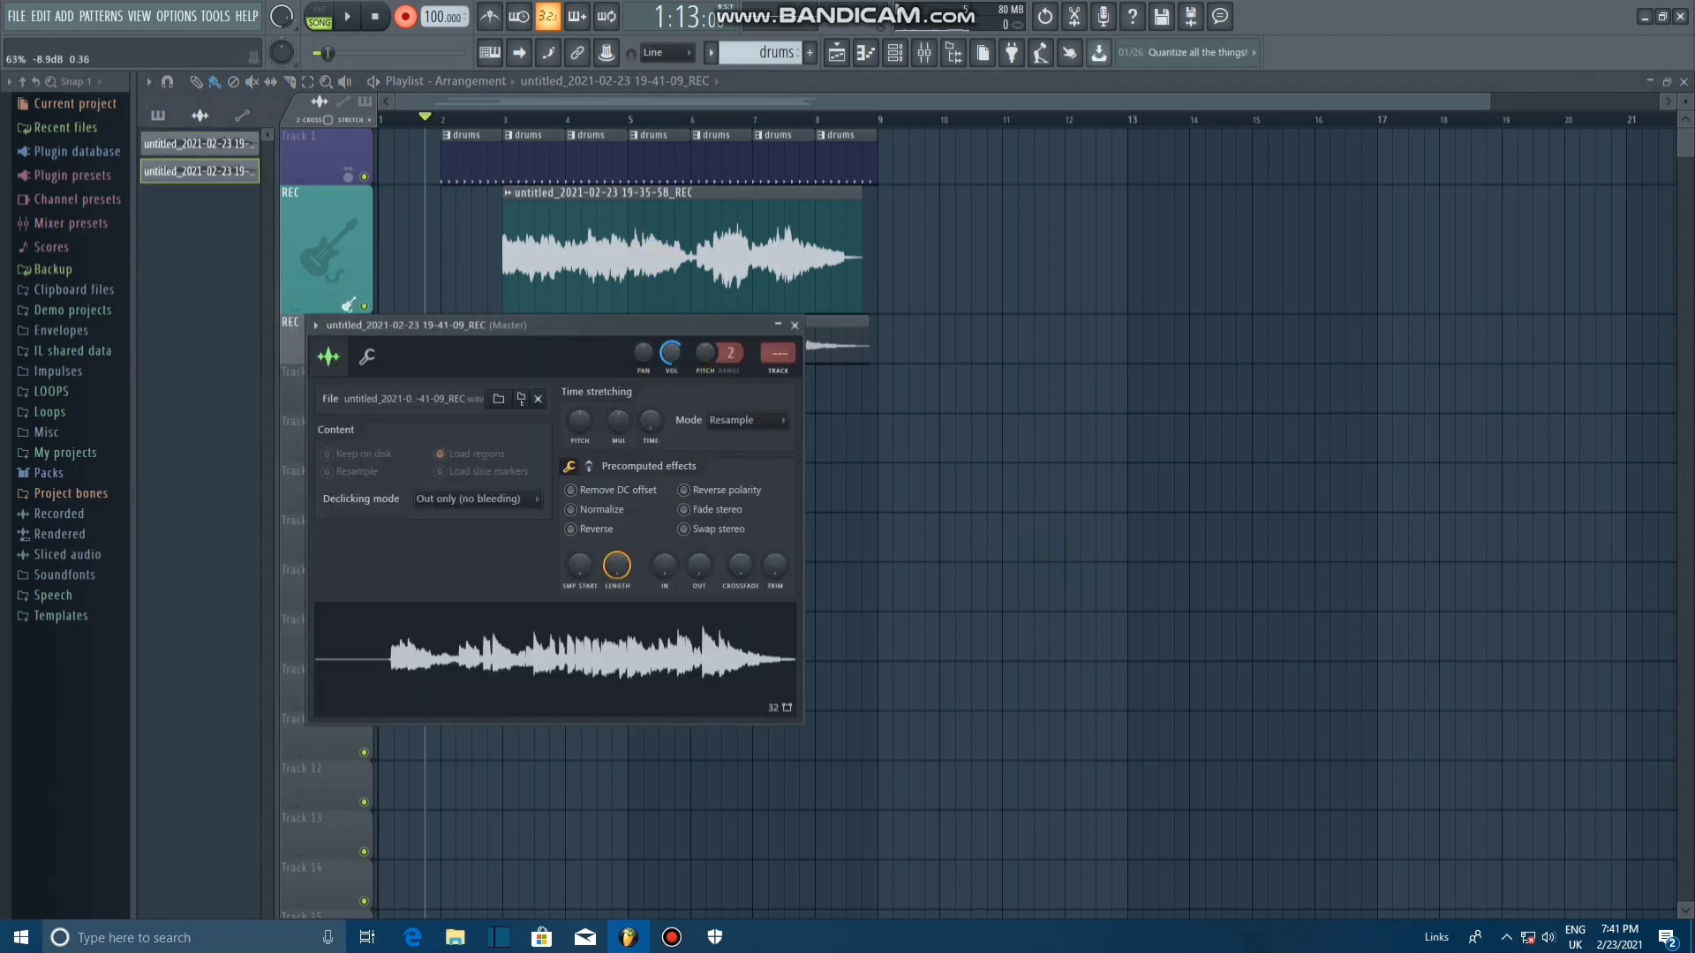
key(Escape)
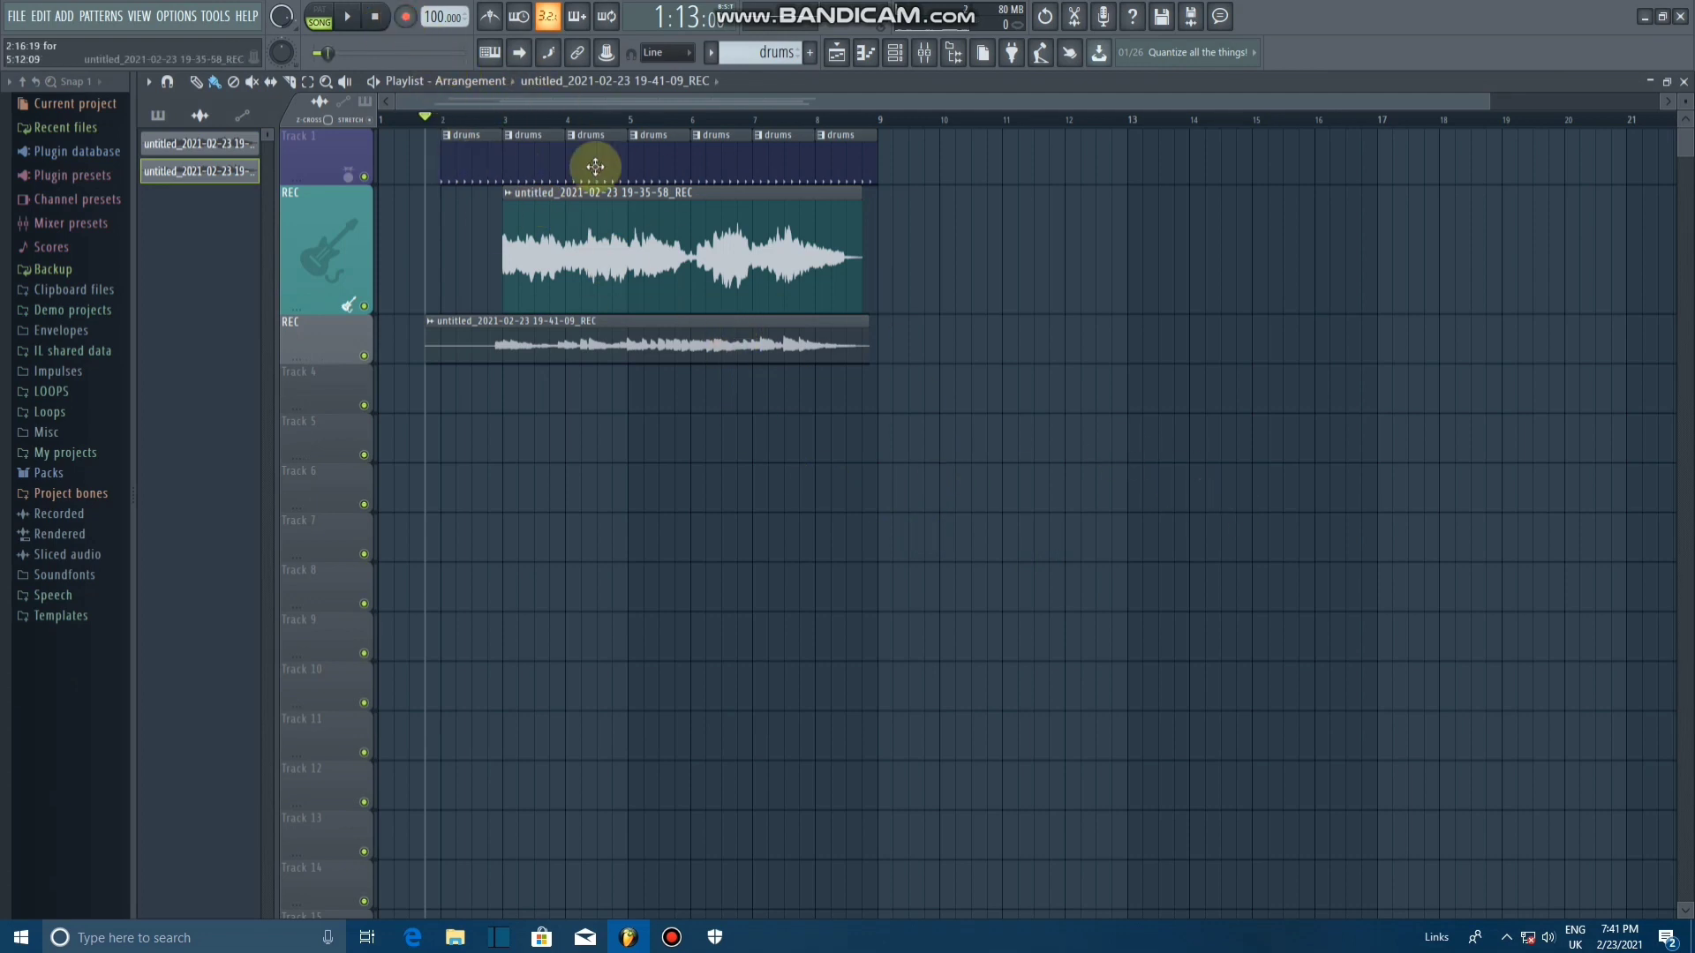
click(487, 122)
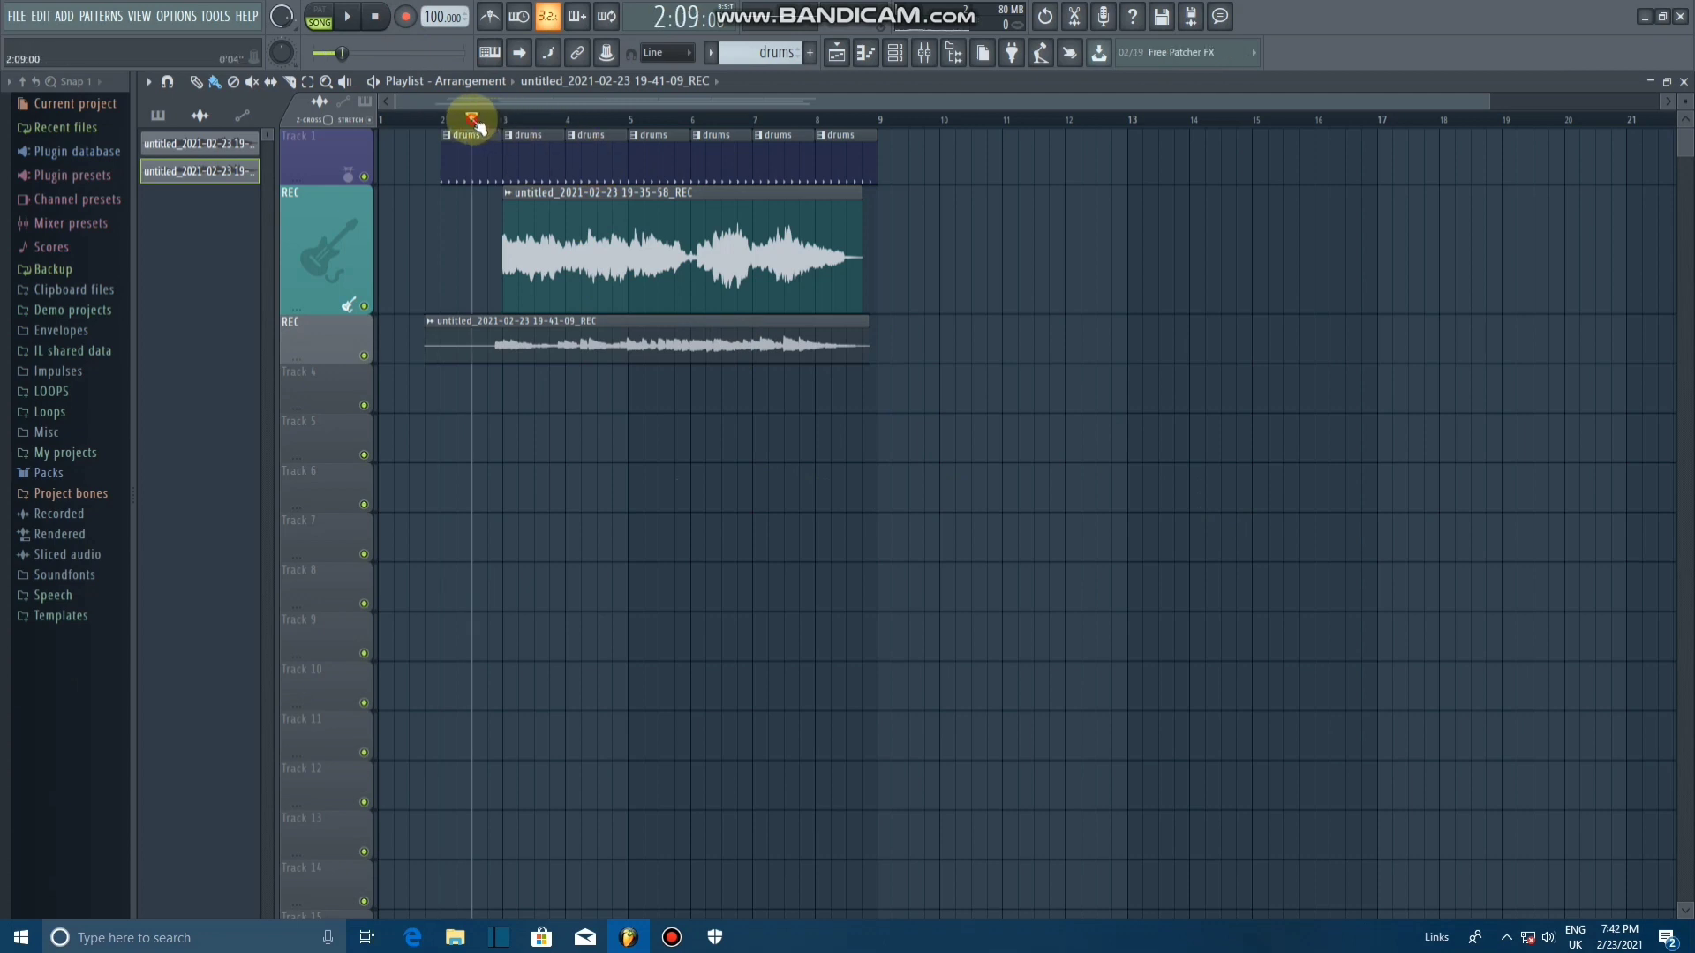
Step: Play the arrangement from 2:05, checking the first recording's channel settings, and delete the last drums clip before stopping playback
drag(477, 124, 456, 116)
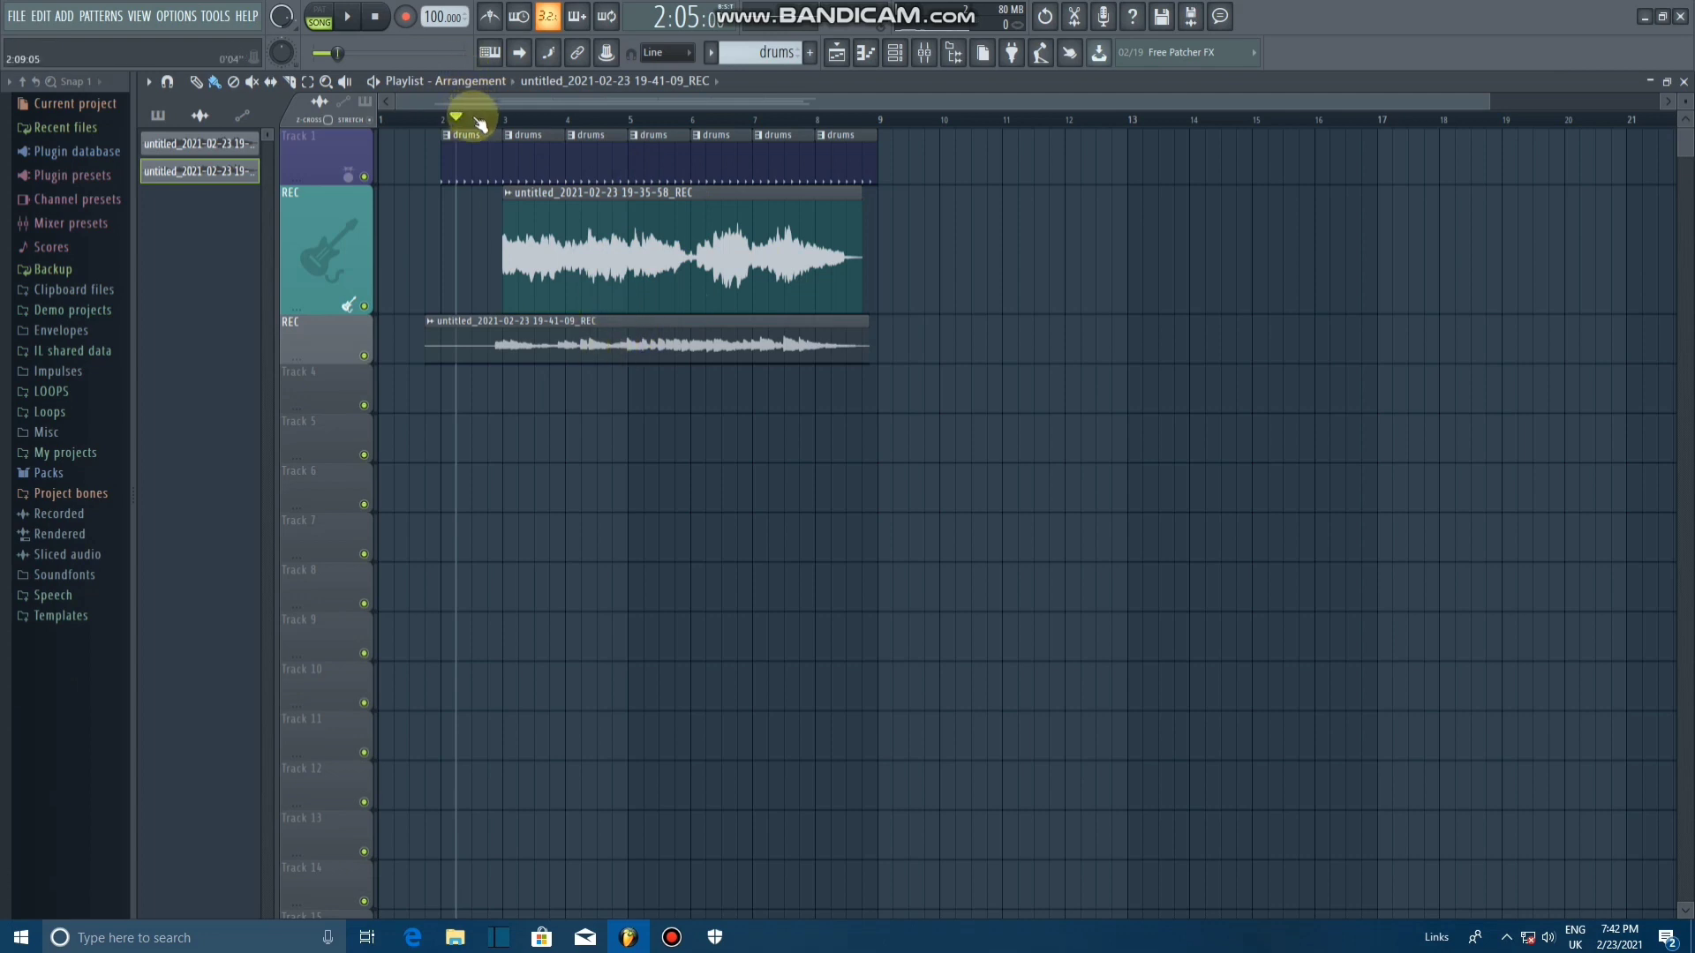
key(space)
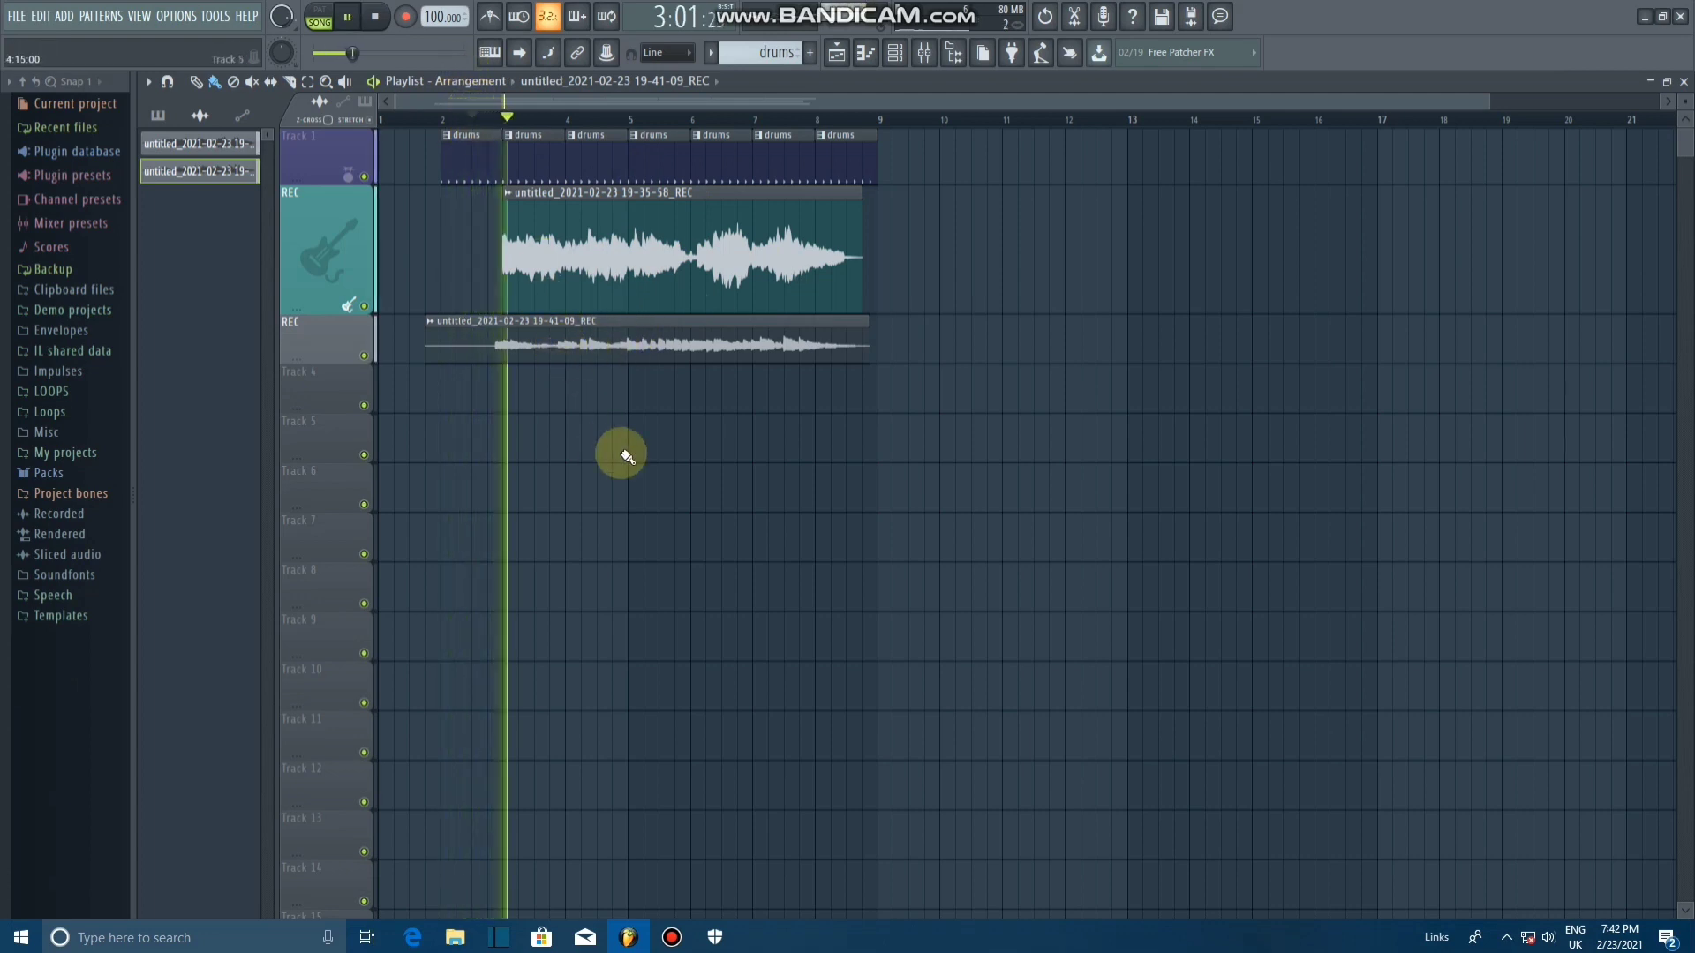
double_click(666, 278)
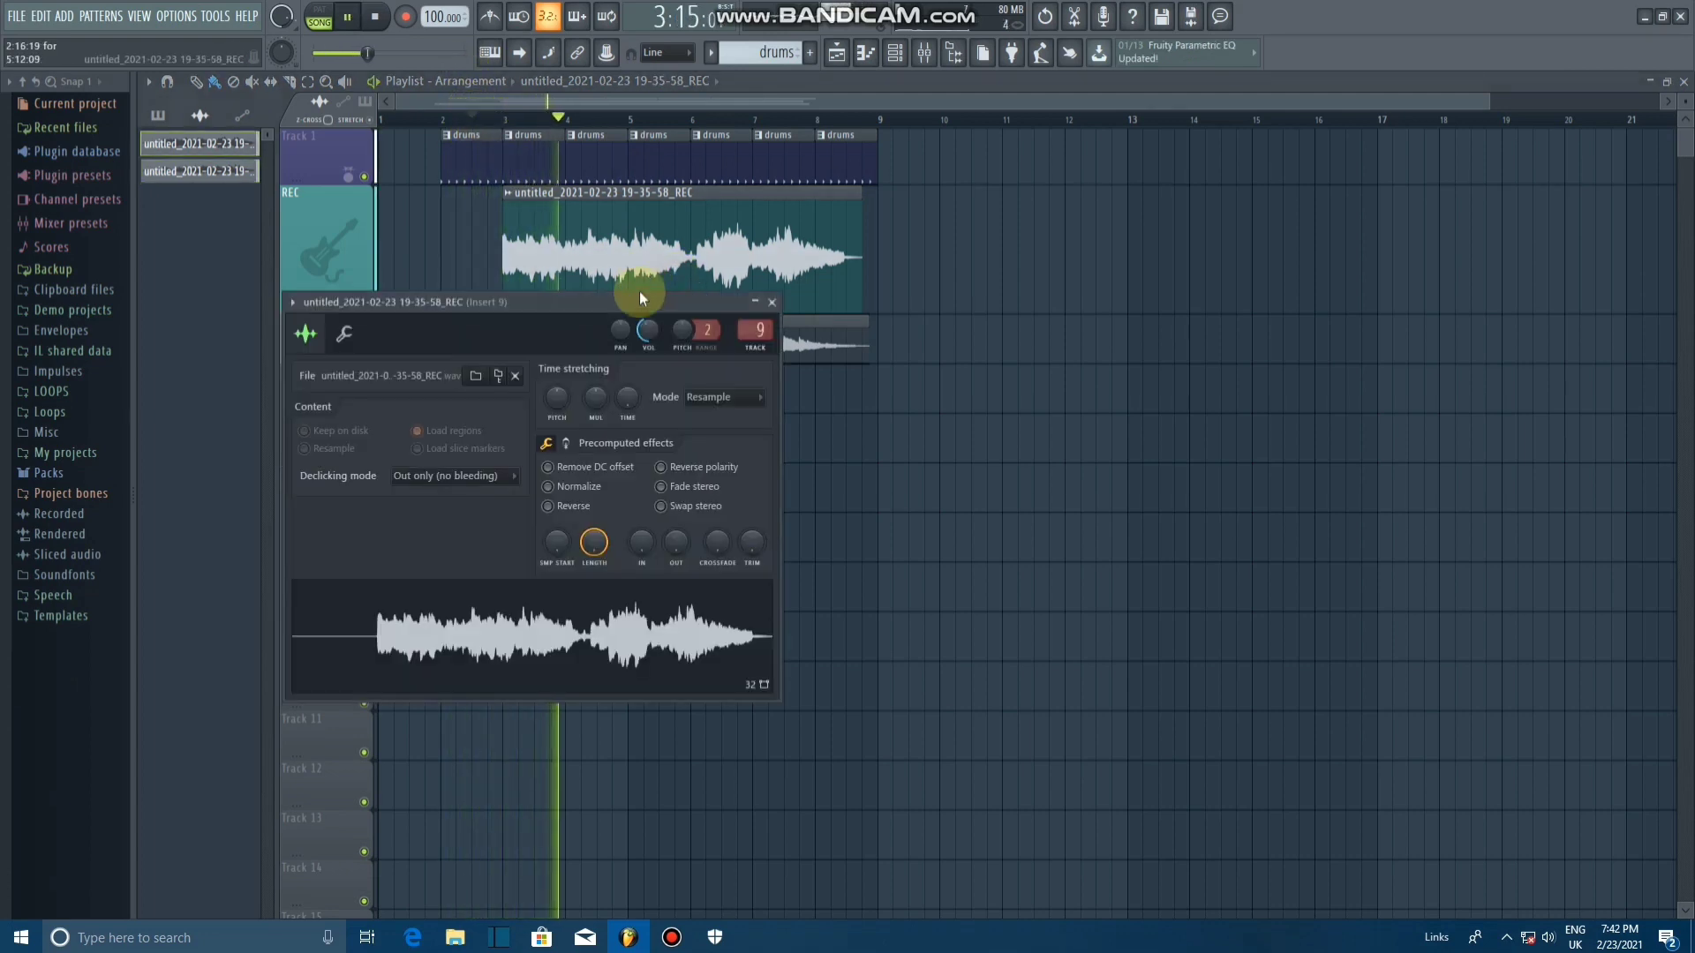
click(882, 432)
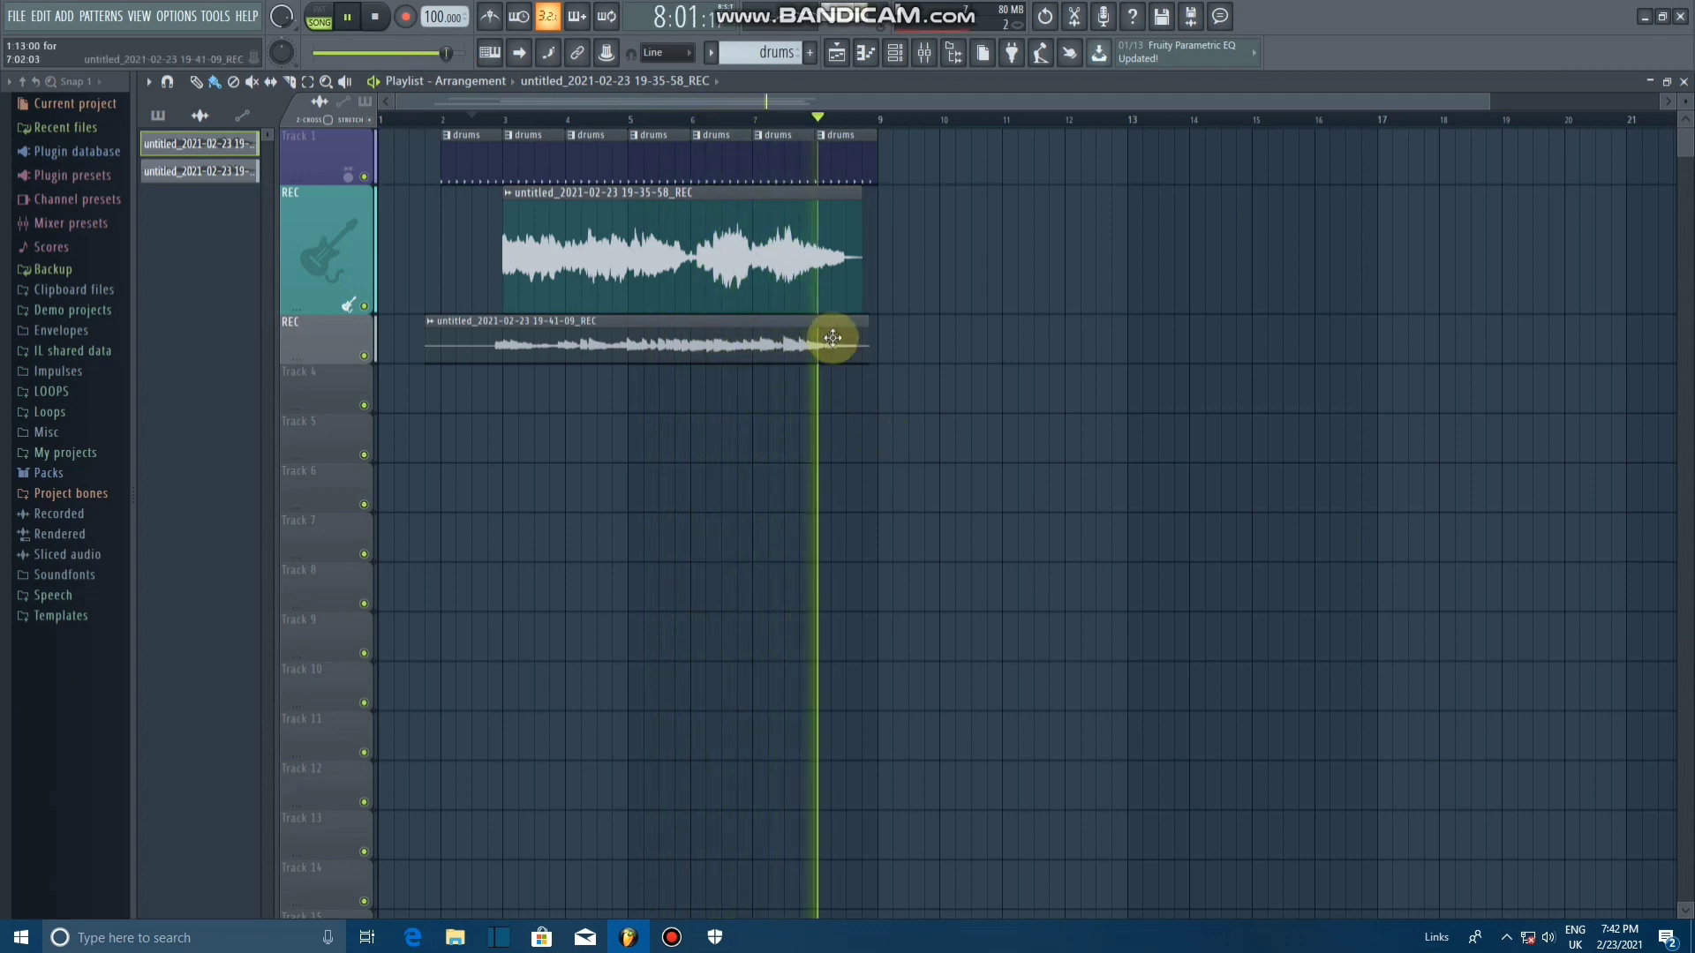
right_click(856, 157)
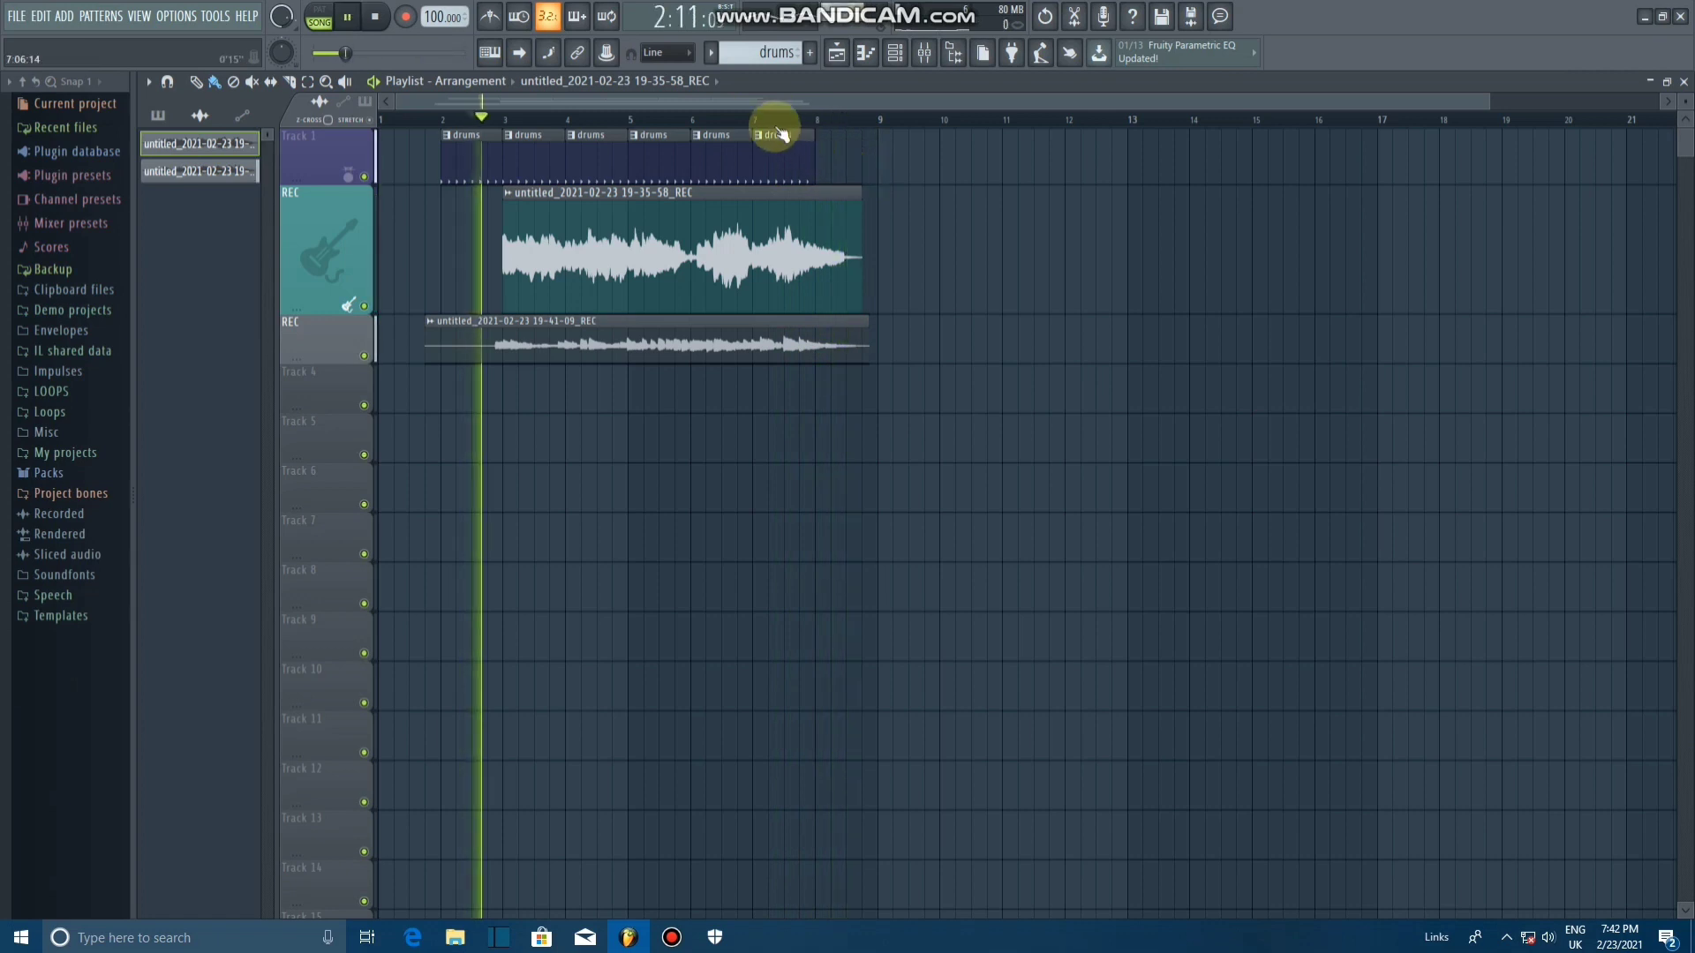
key(space)
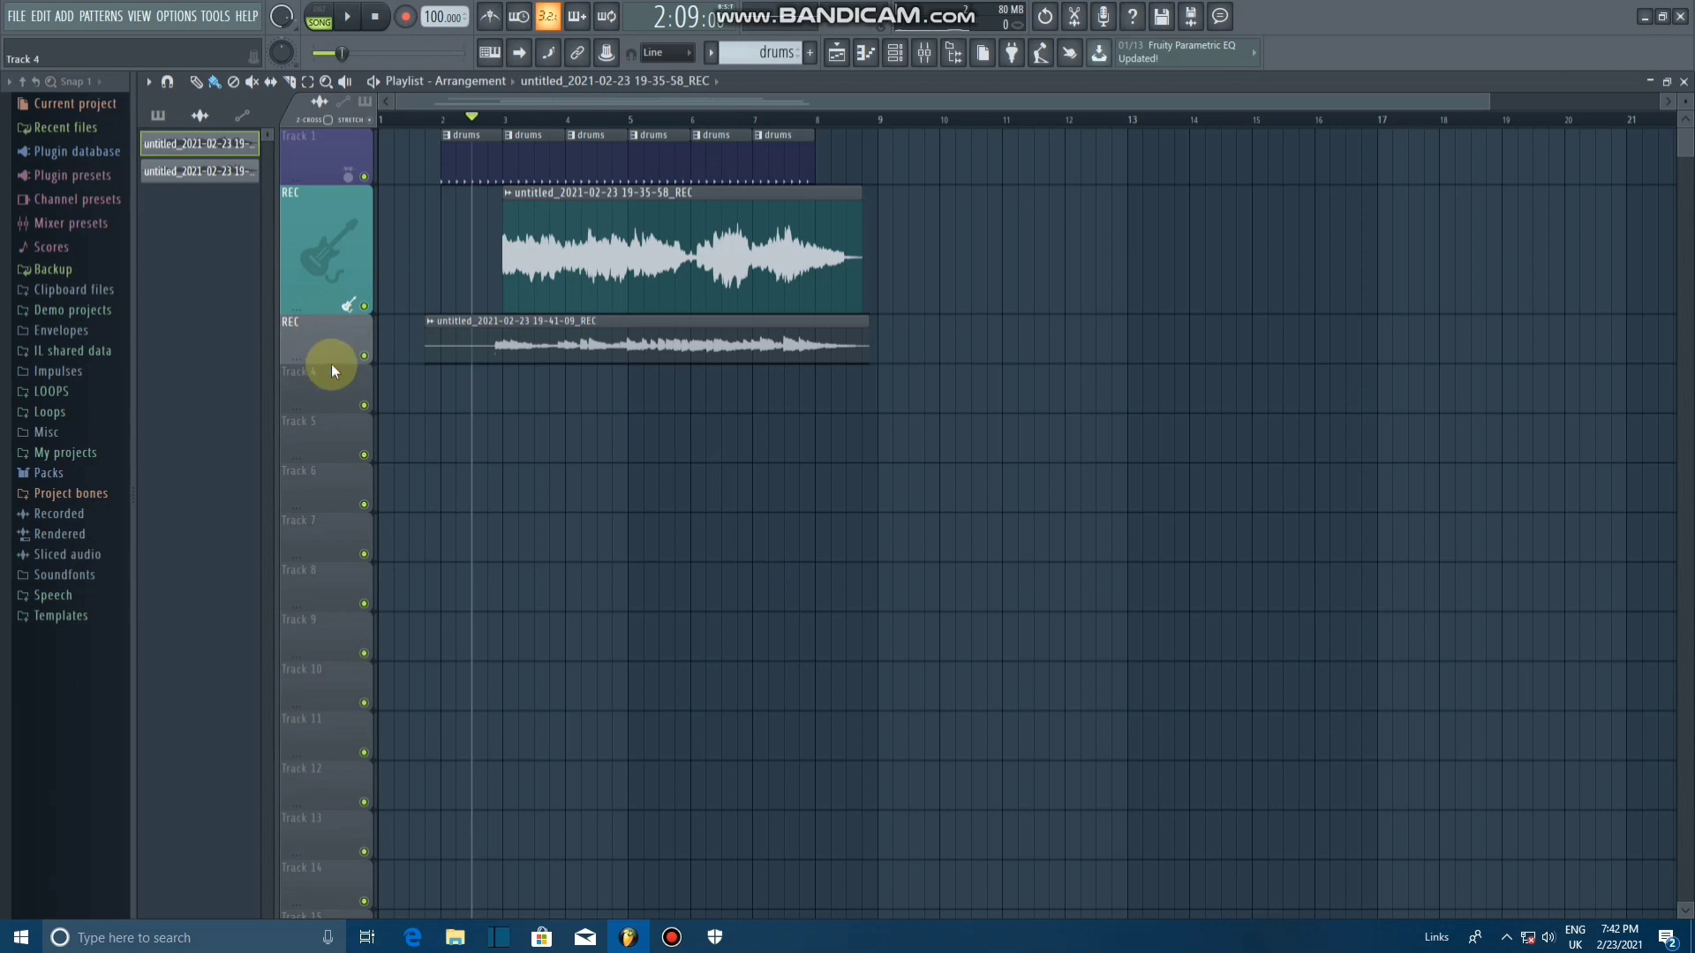
Step: Enlarge the second recording's playlist track and slice off and delete the take's silent lead-in just before bar 3
drag(331, 364, 341, 424)
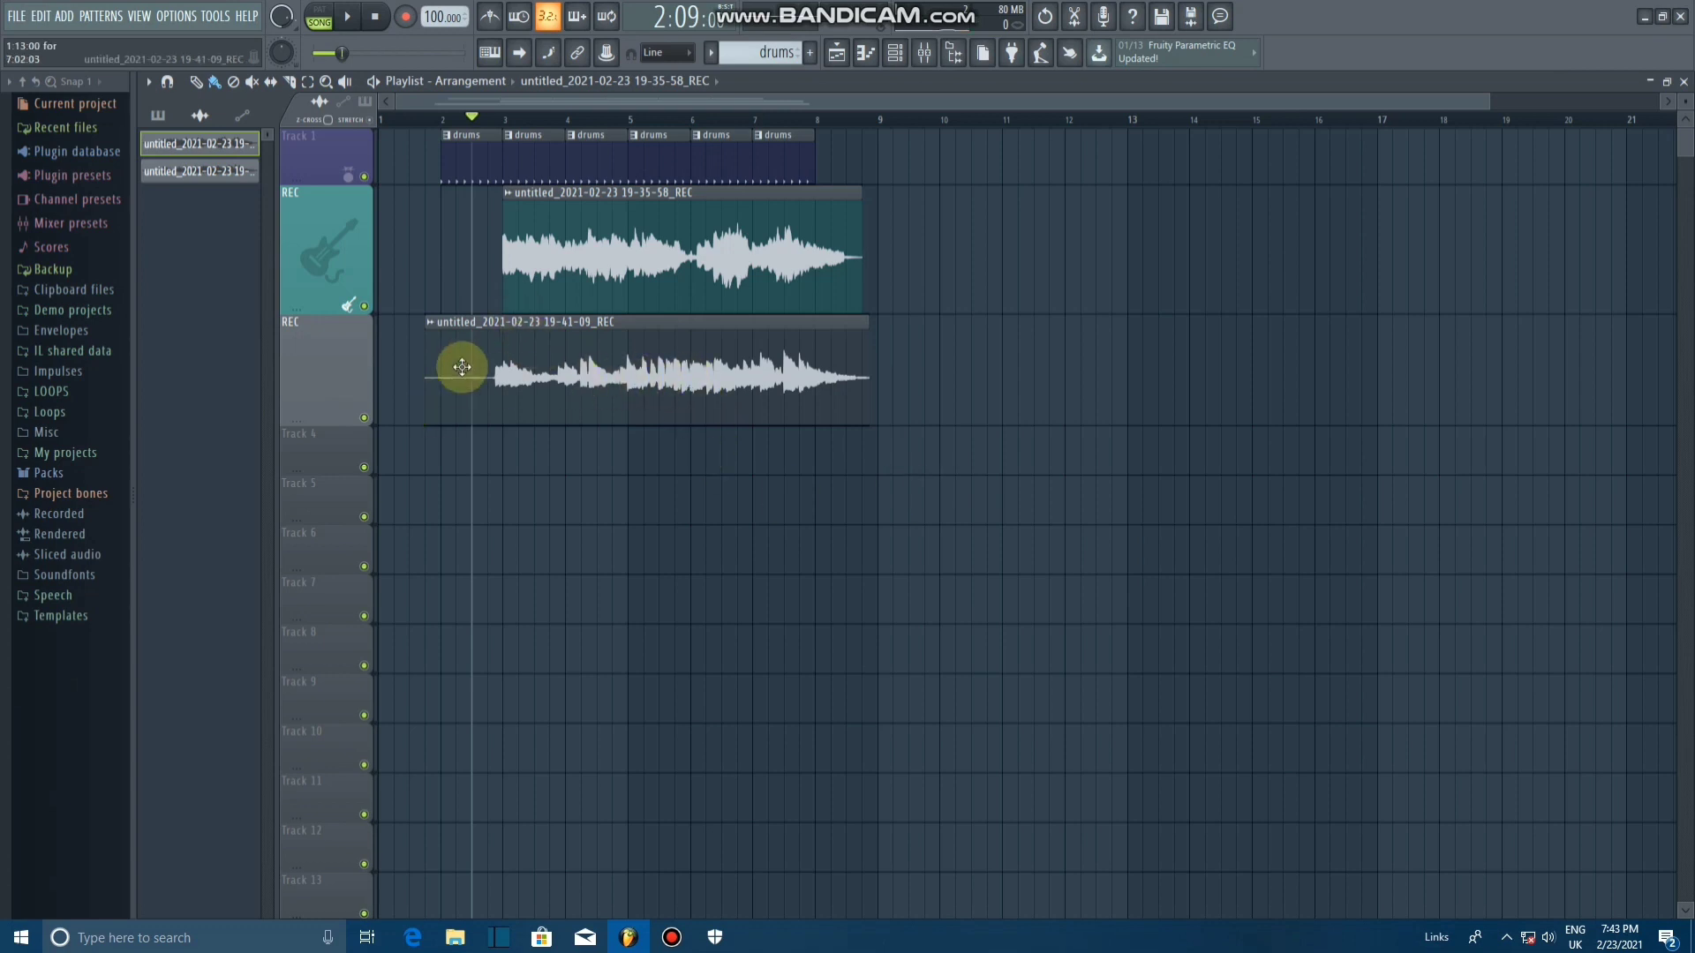
click(296, 86)
drag(499, 309, 503, 454)
click(216, 84)
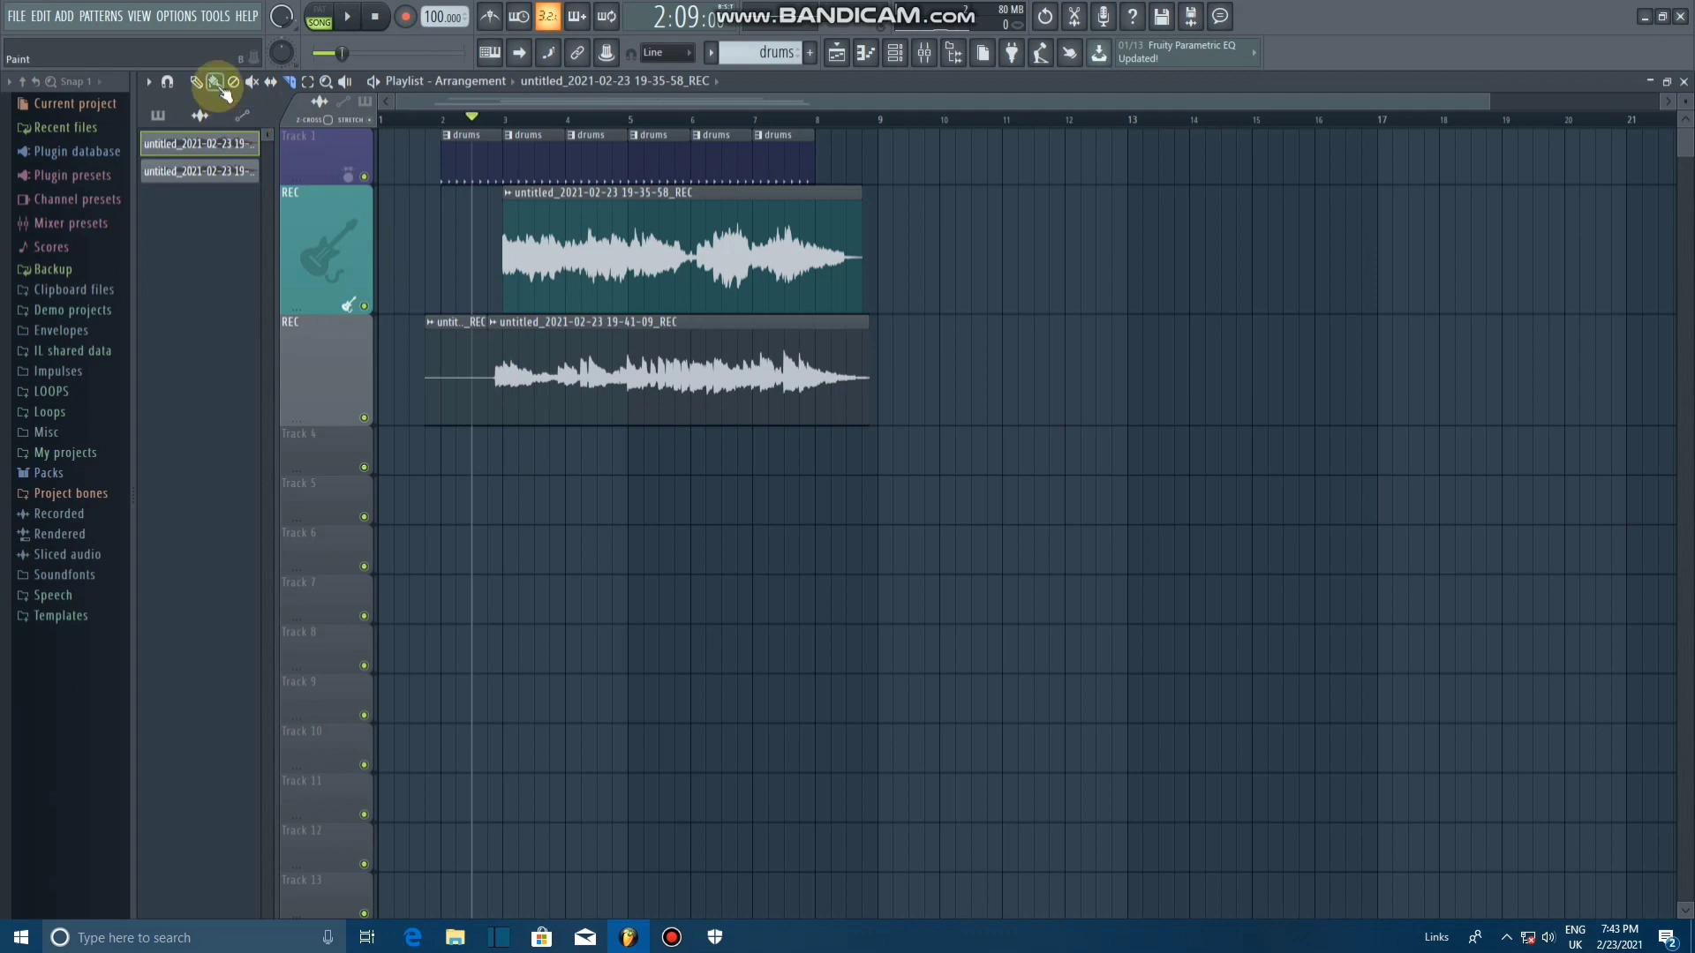
right_click(445, 361)
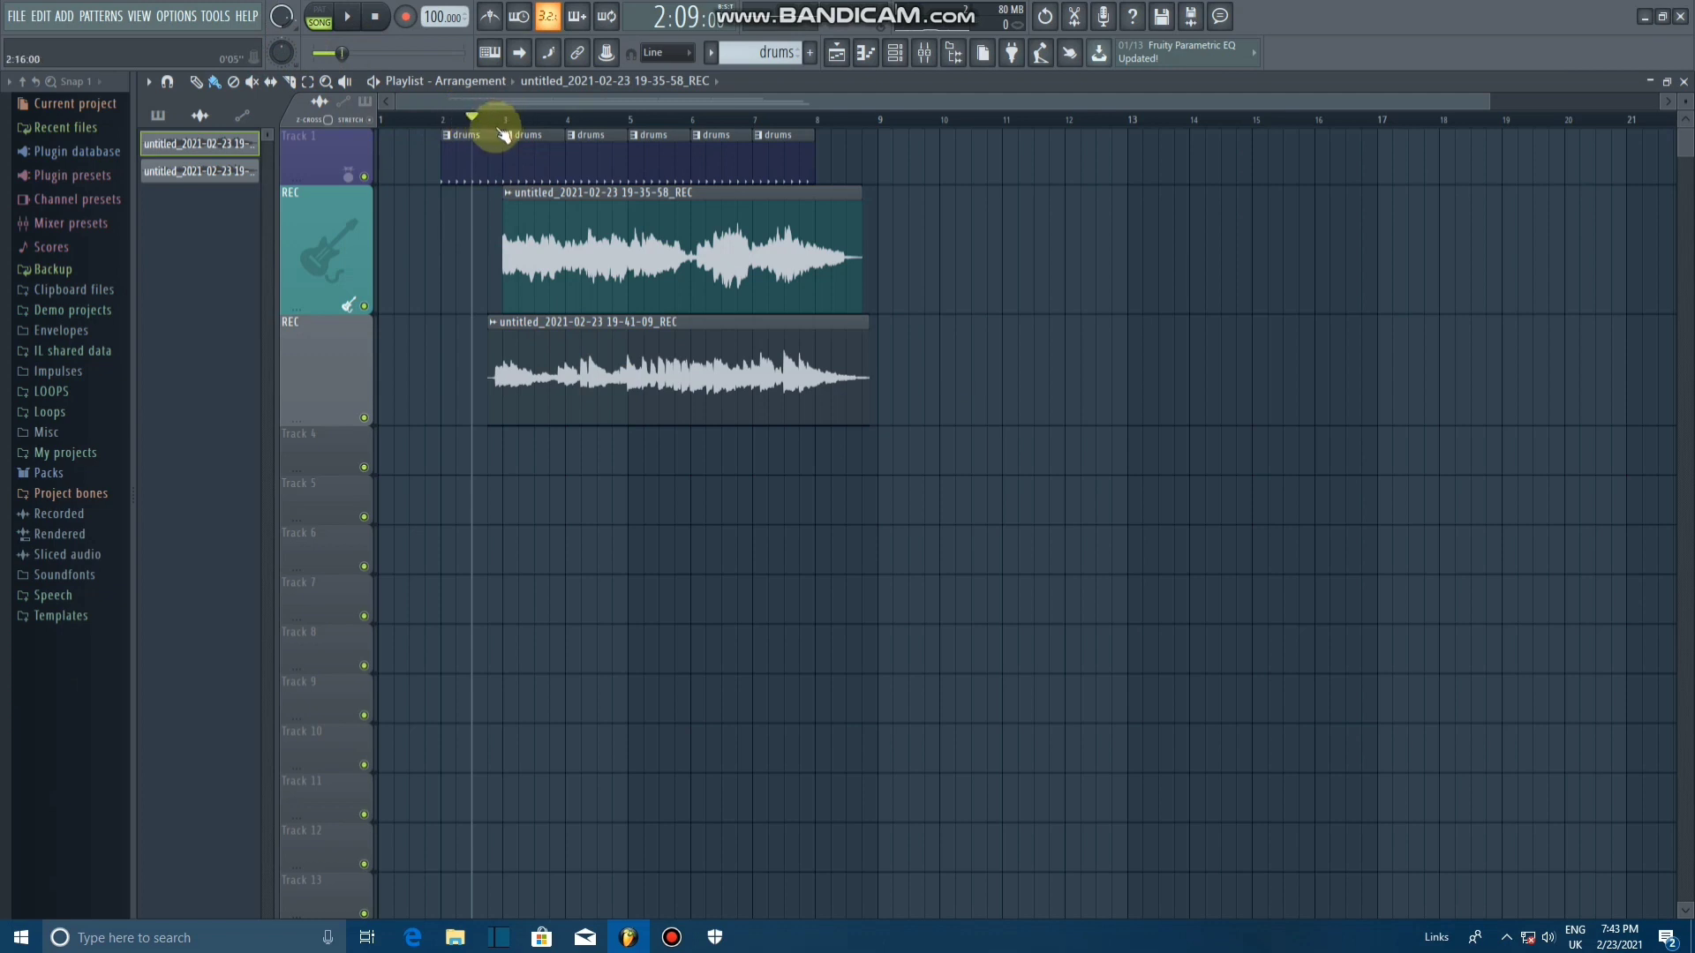
key(space)
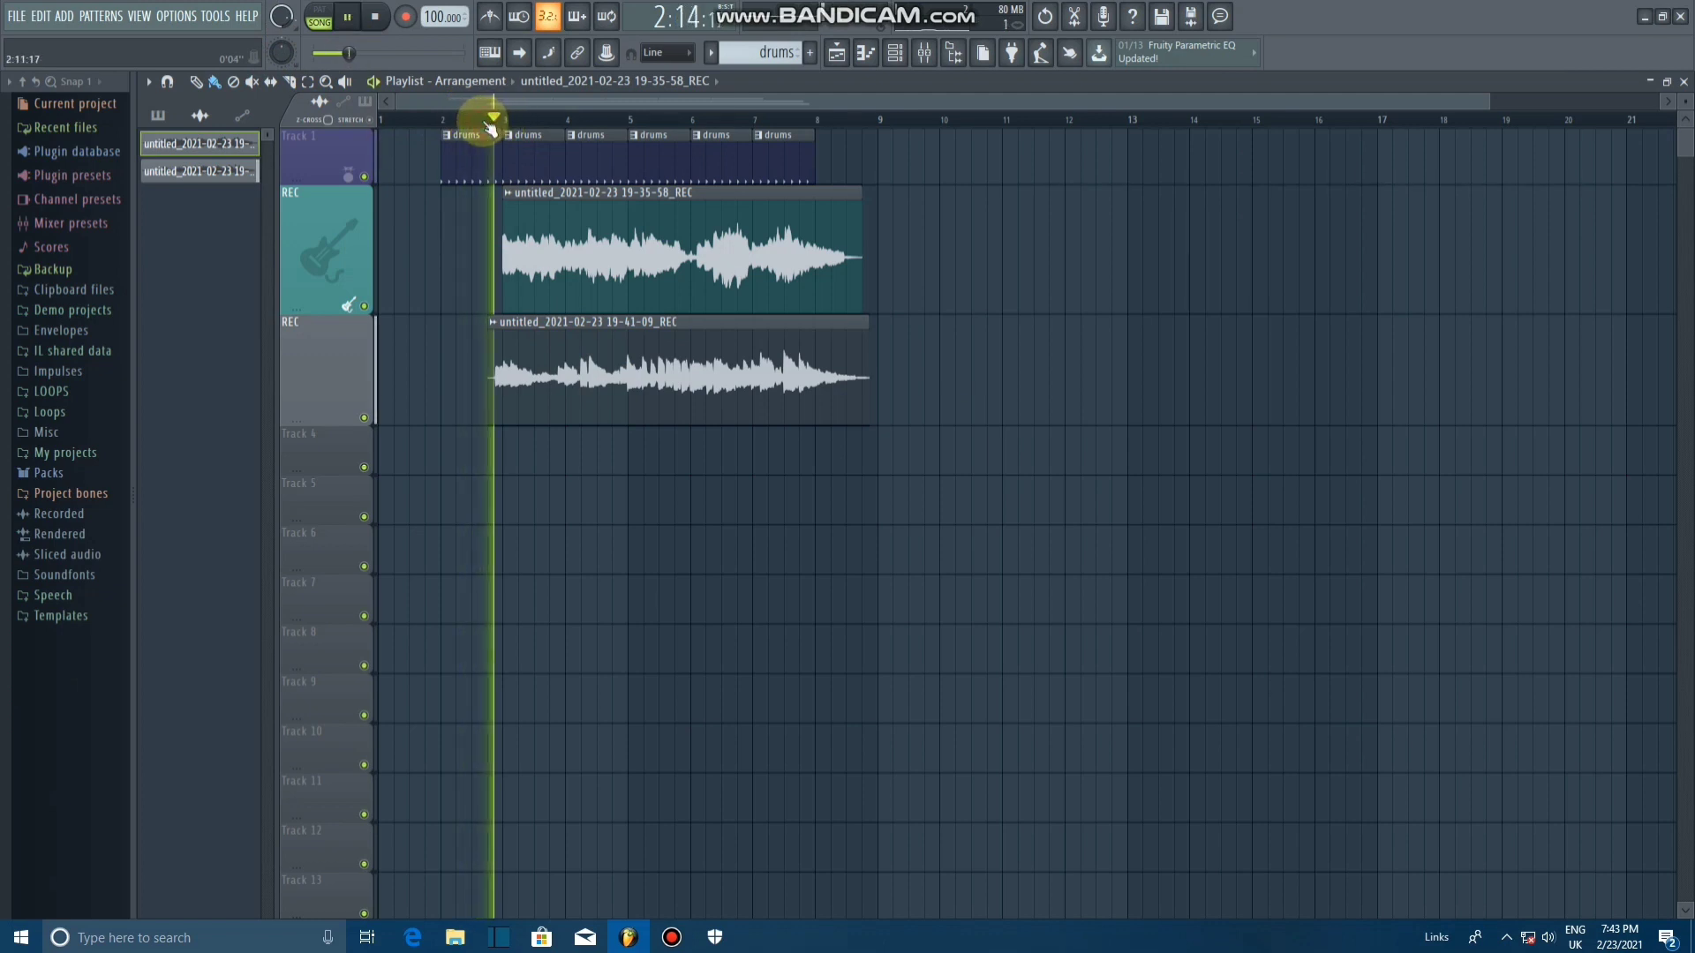
key(space)
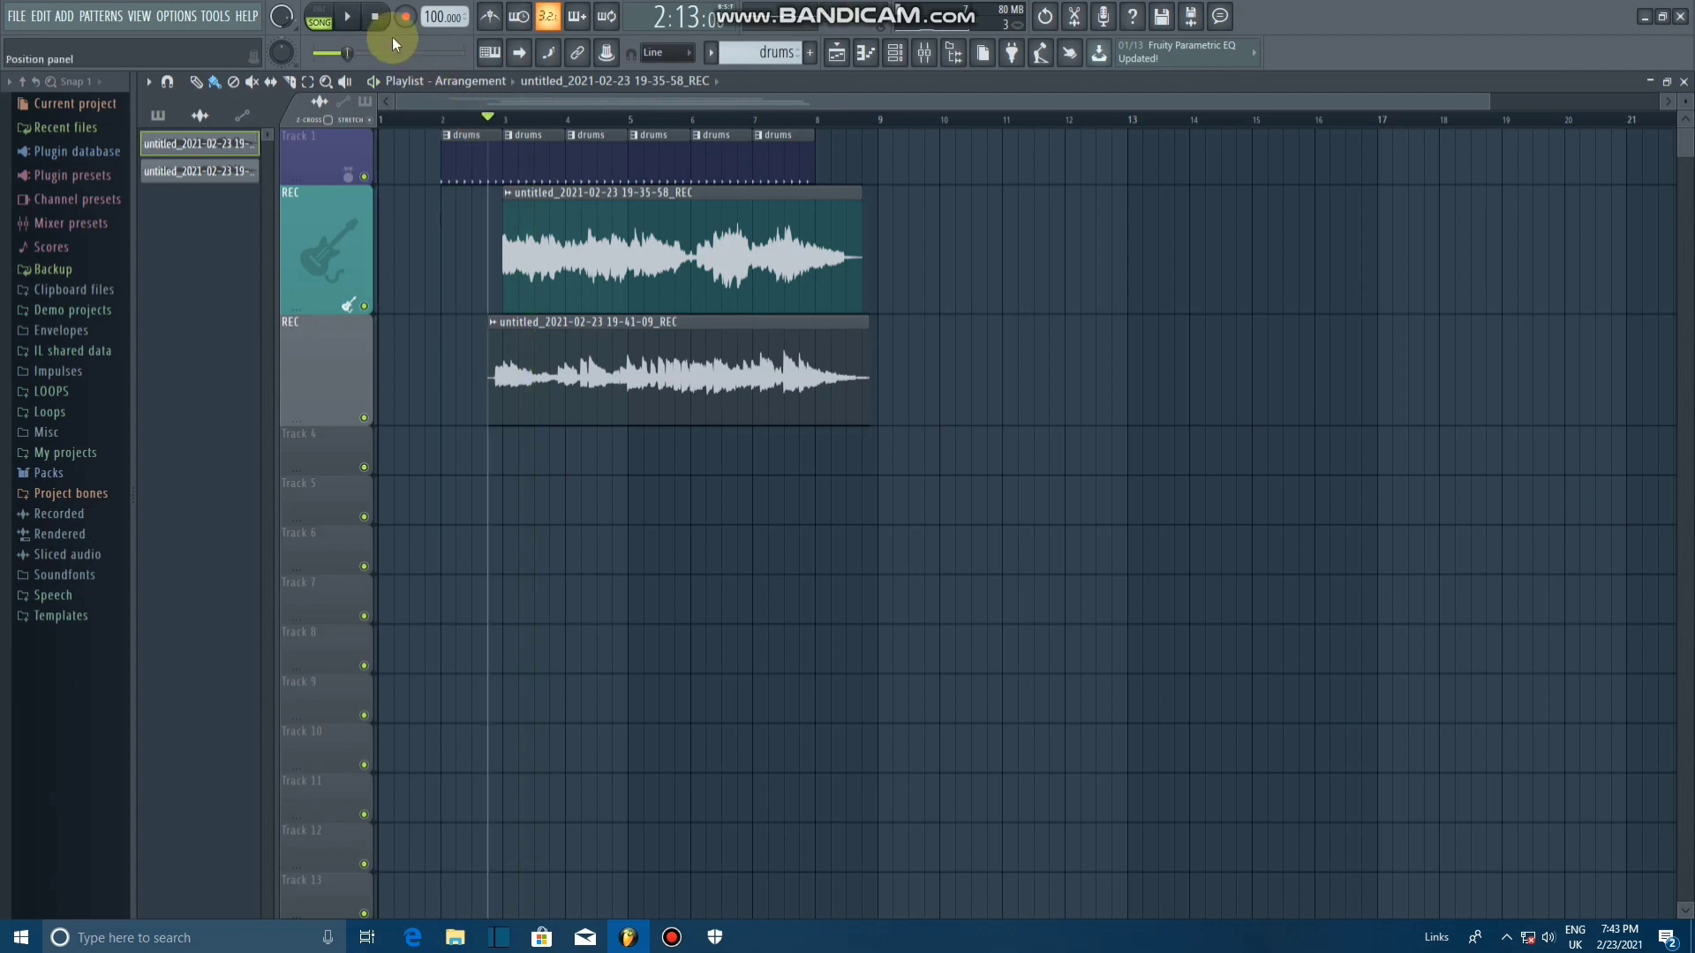
Step: Set the audio input of mixer track Insert 21 to Input 1 and return to the playlist
click(926, 56)
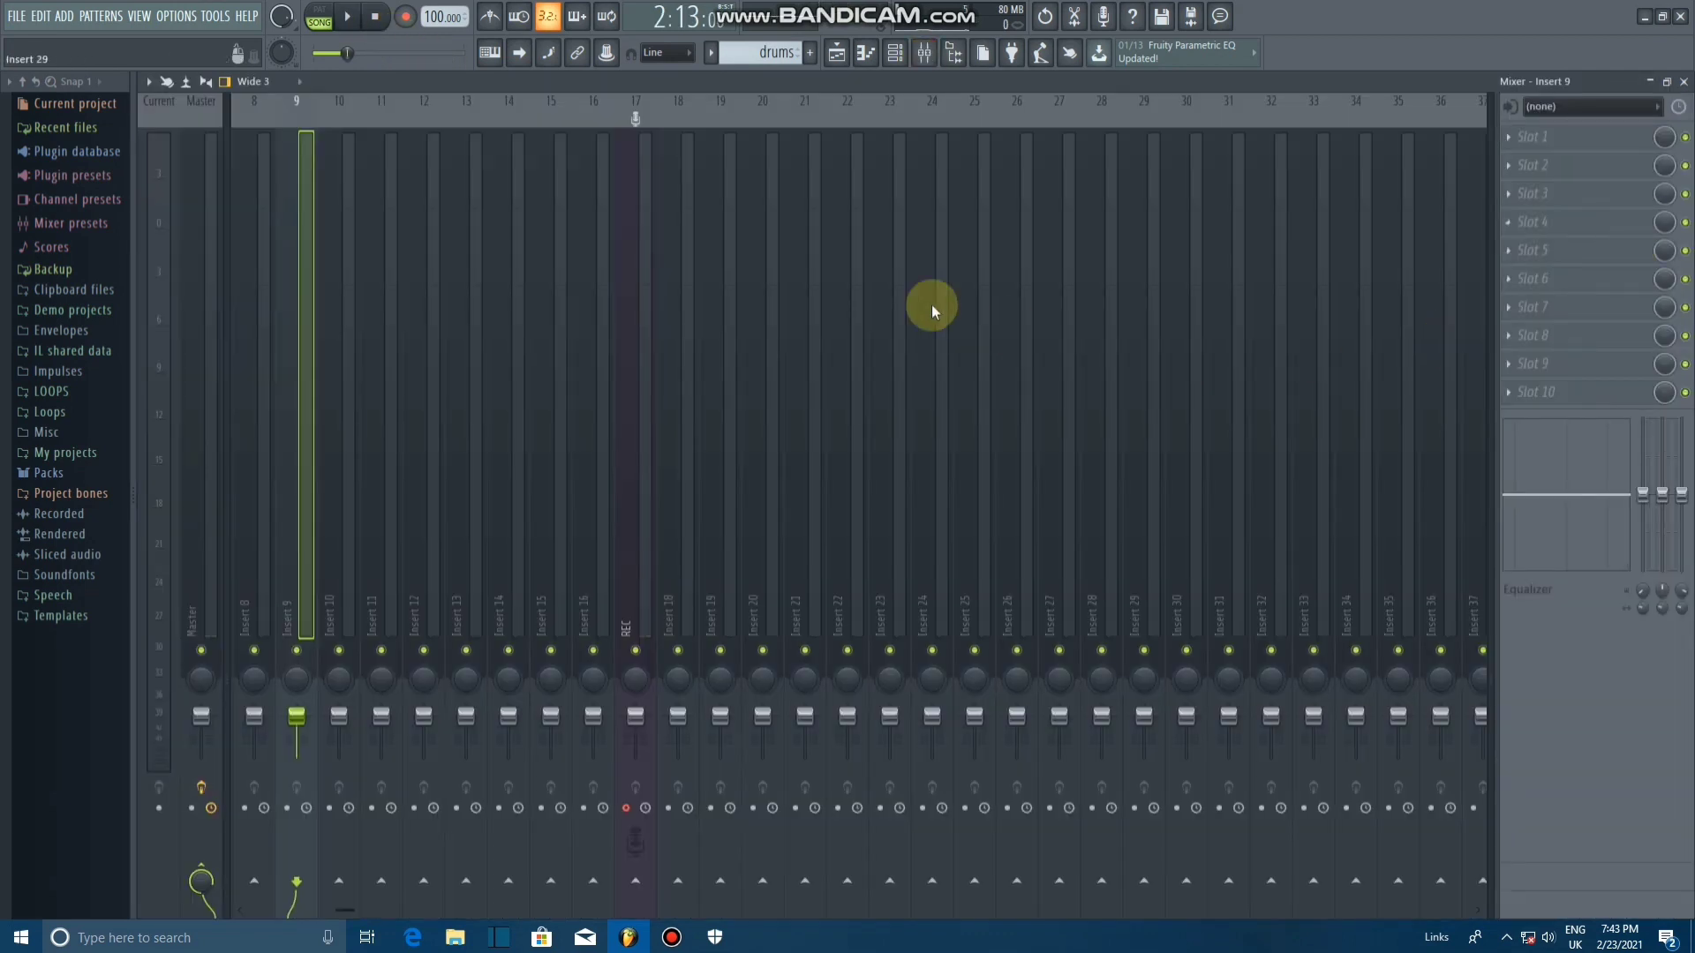
click(808, 188)
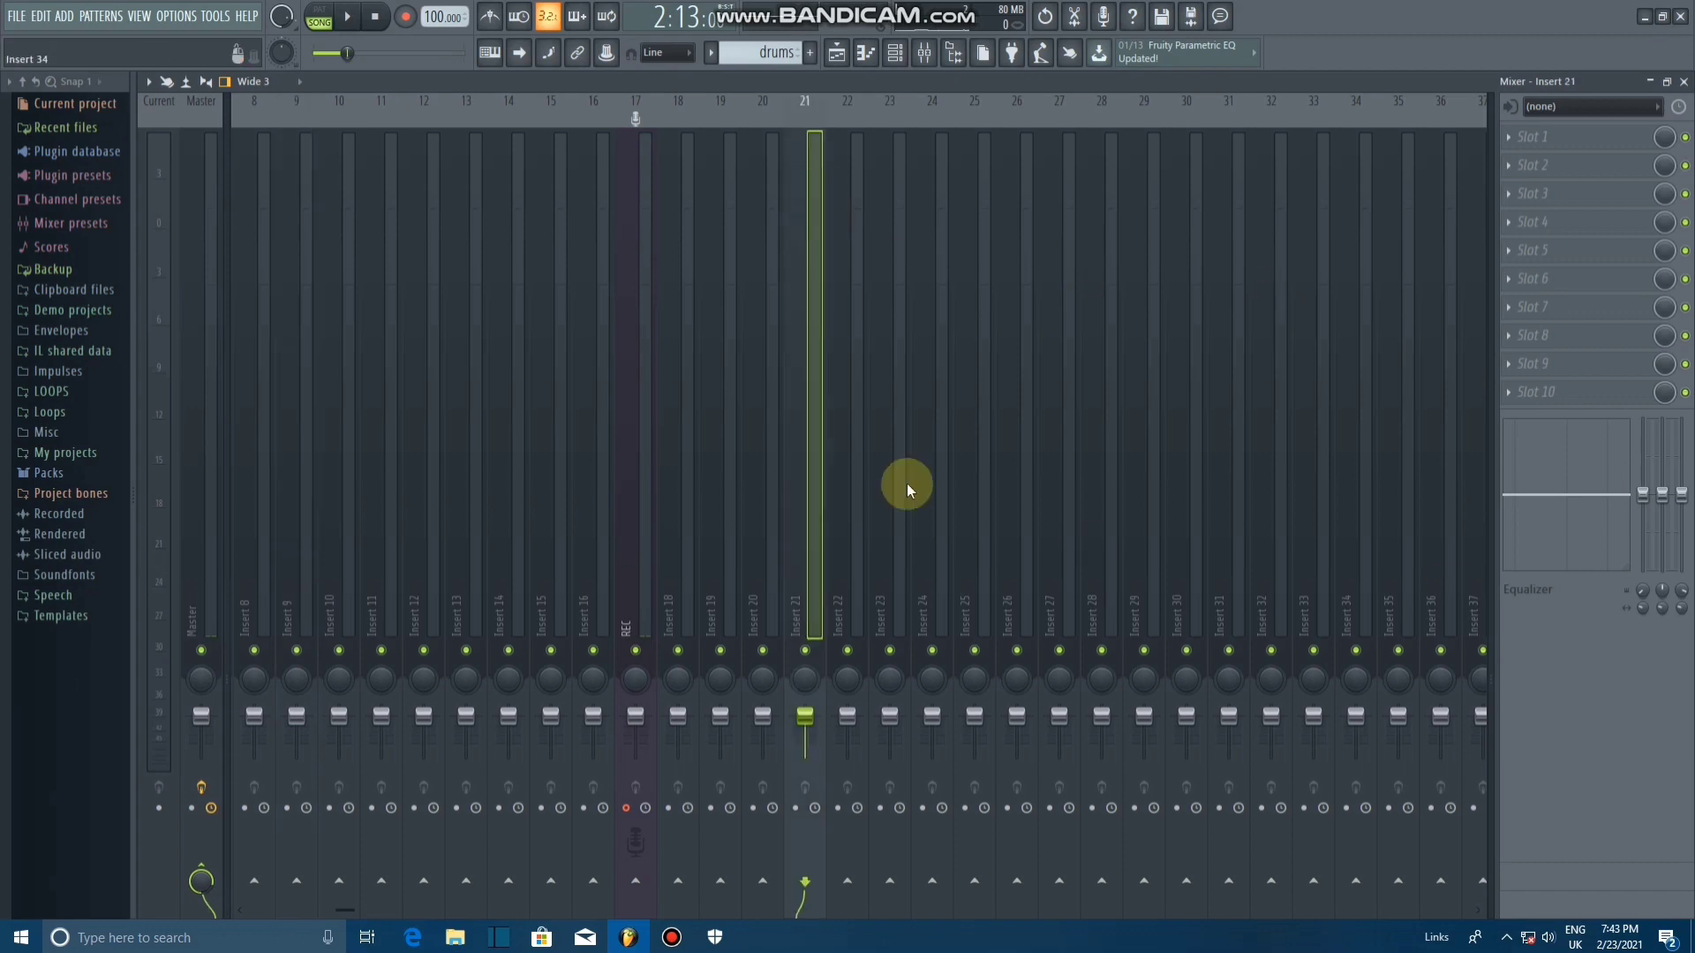
click(1587, 113)
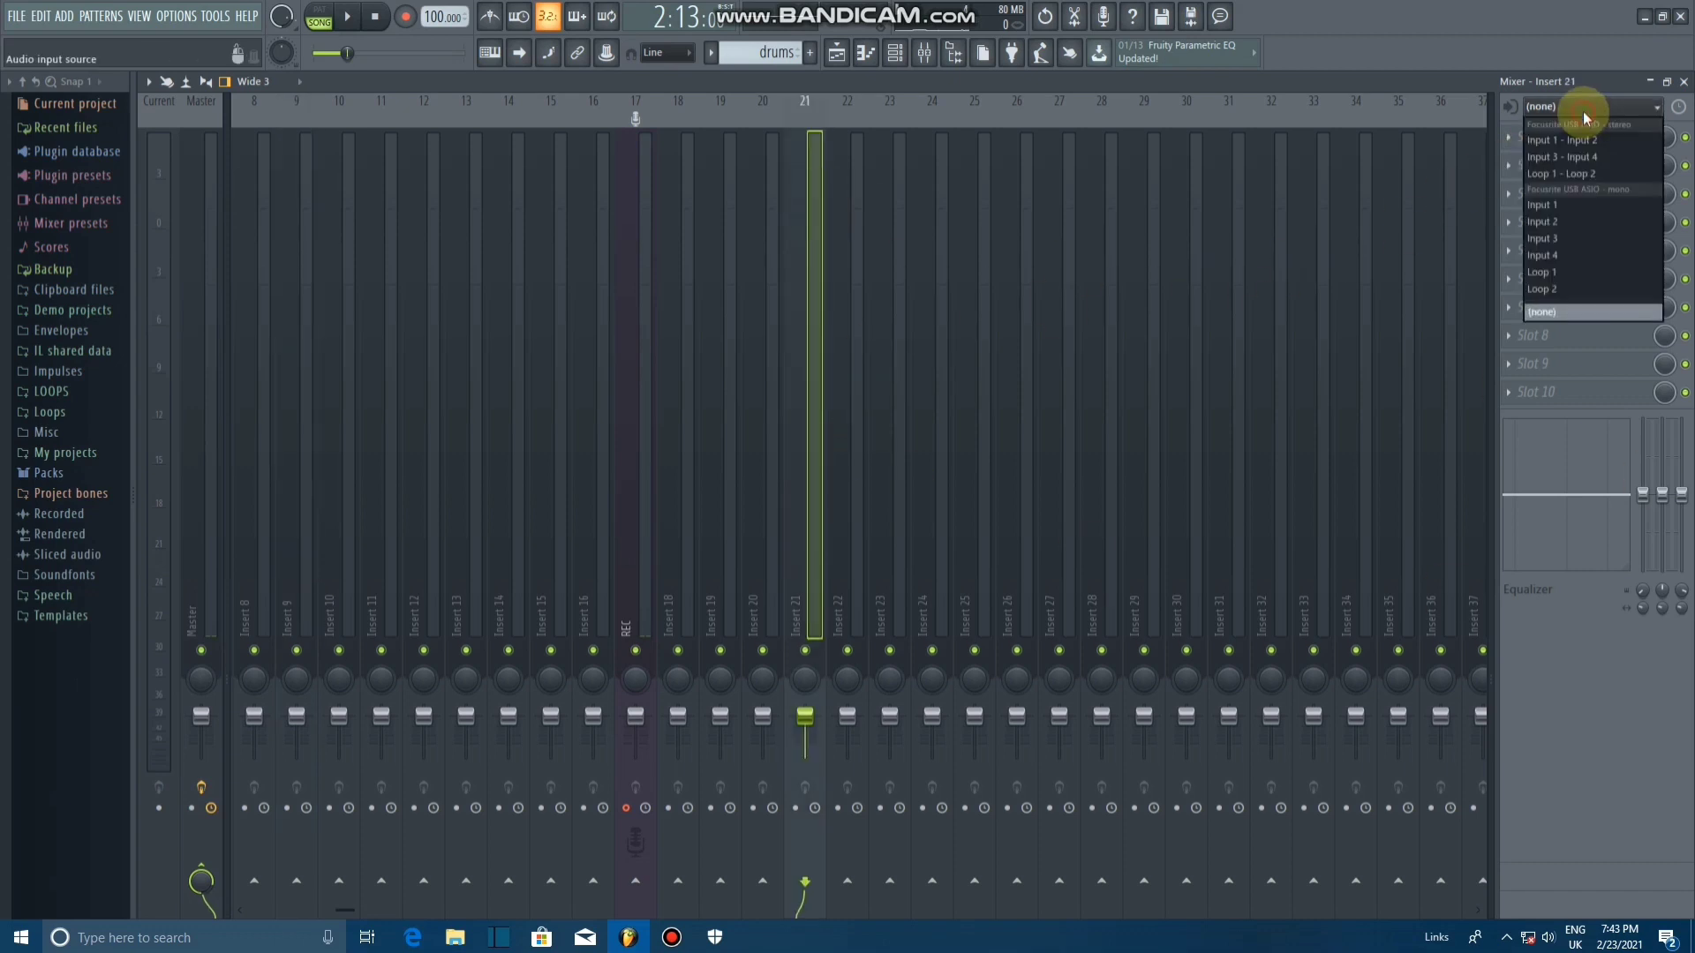
click(1586, 210)
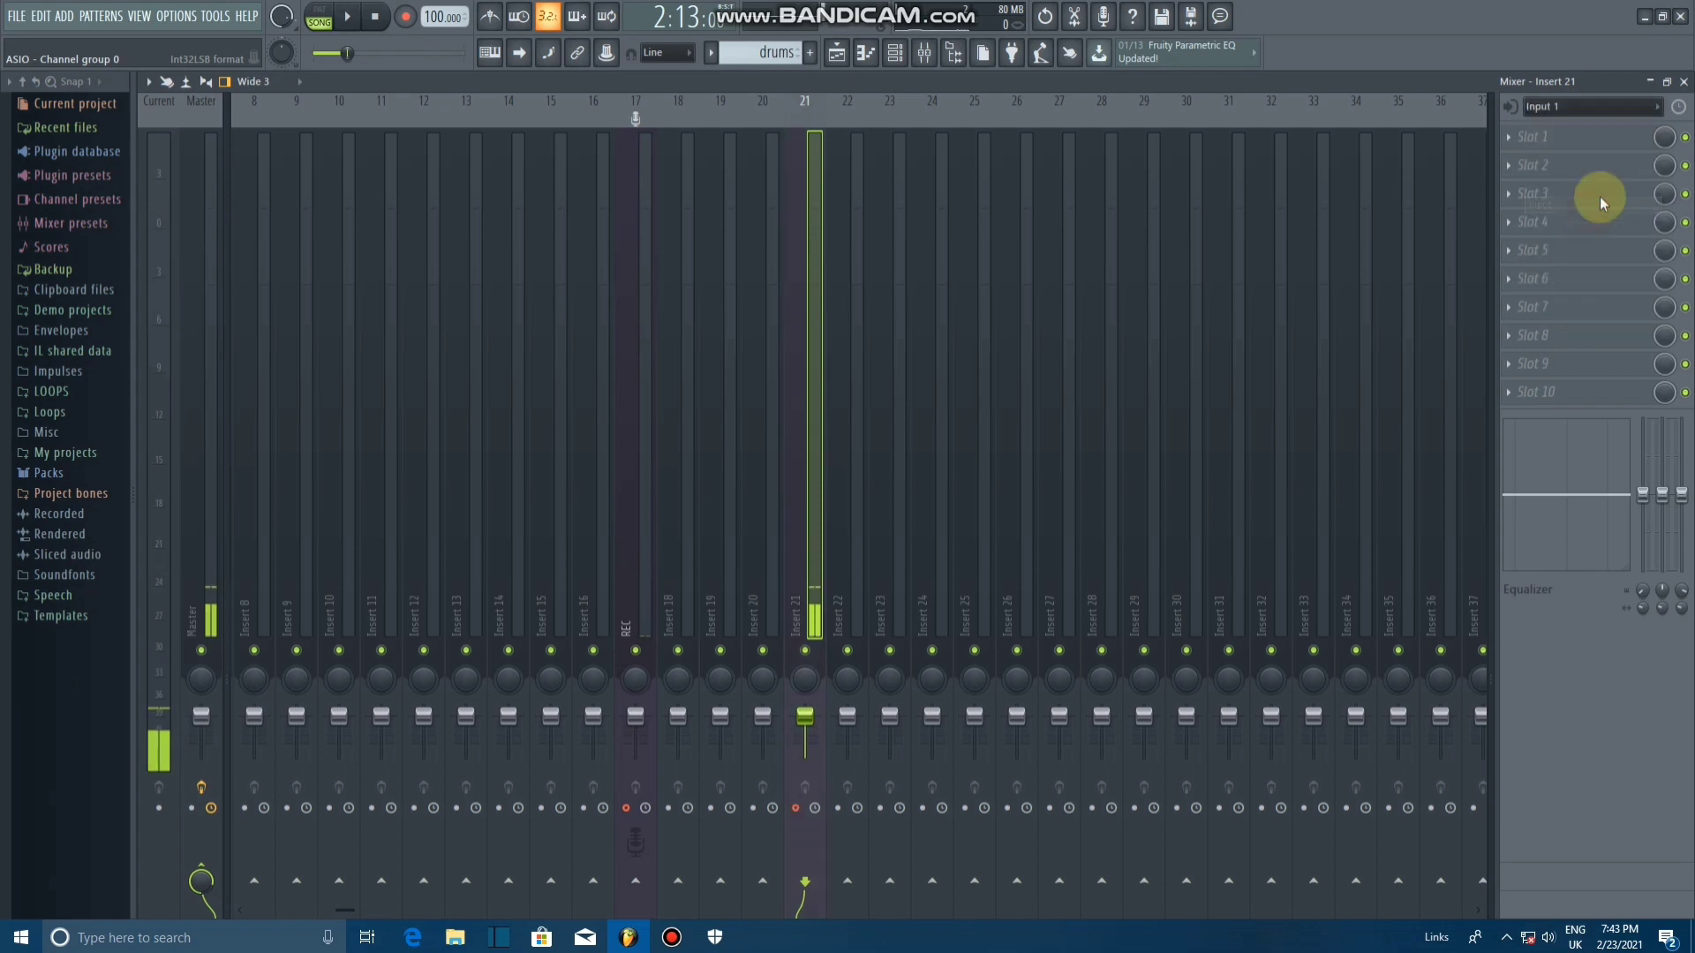
click(1658, 82)
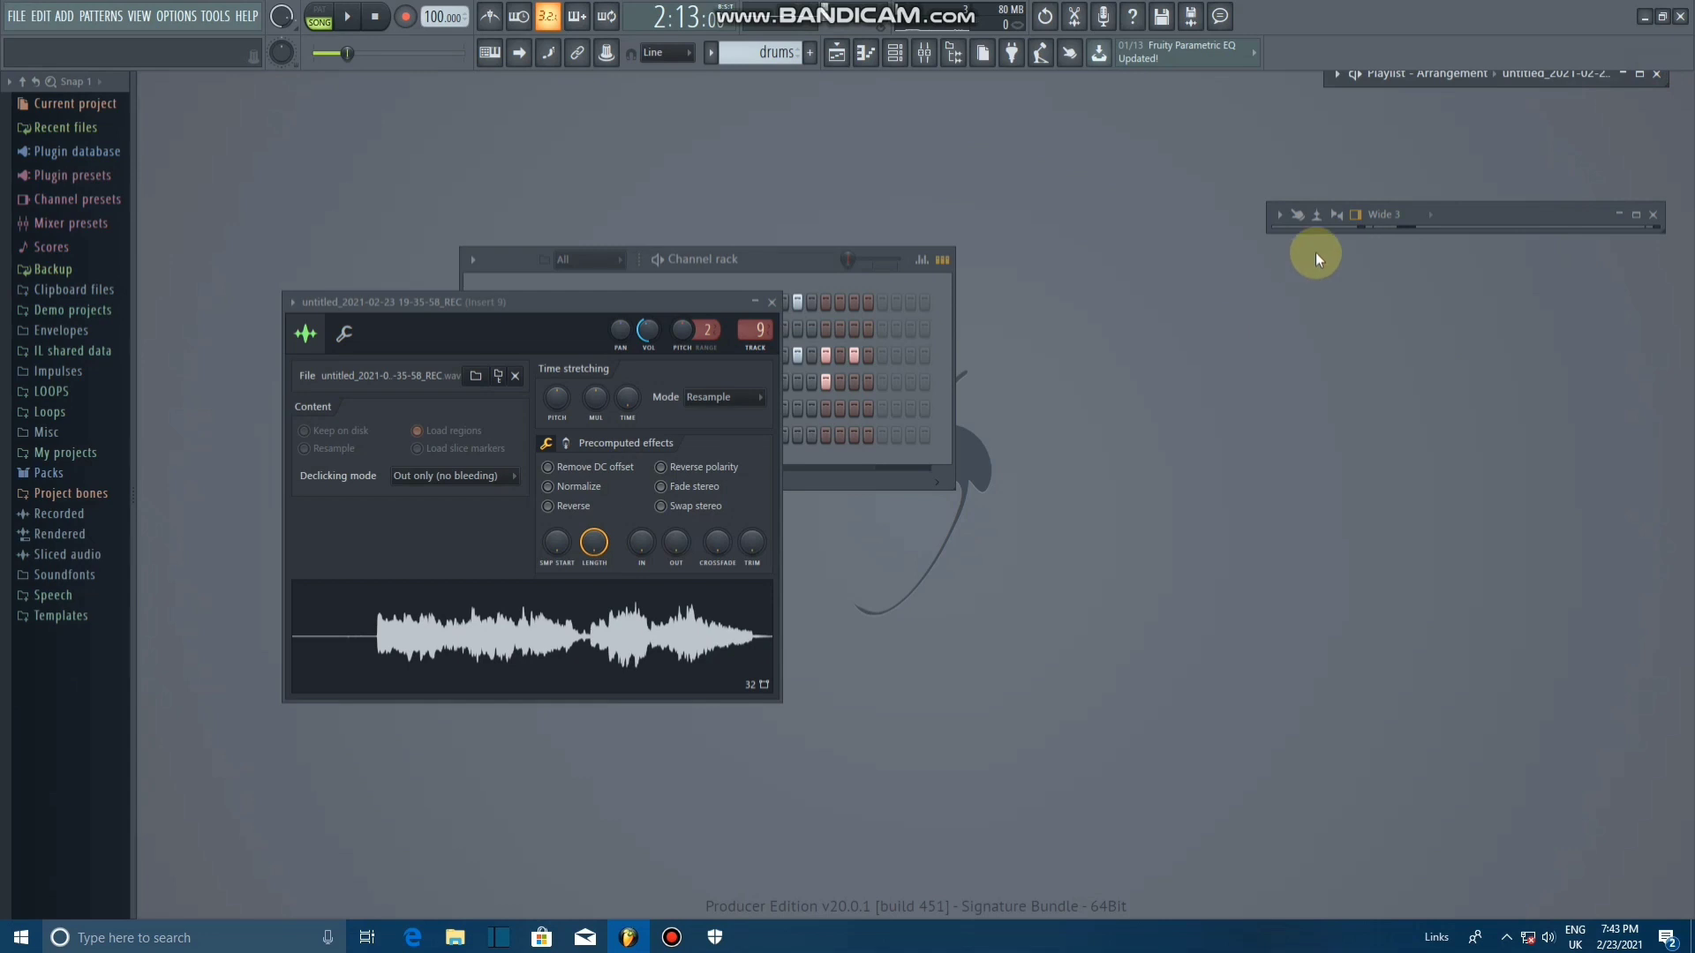
key(F5)
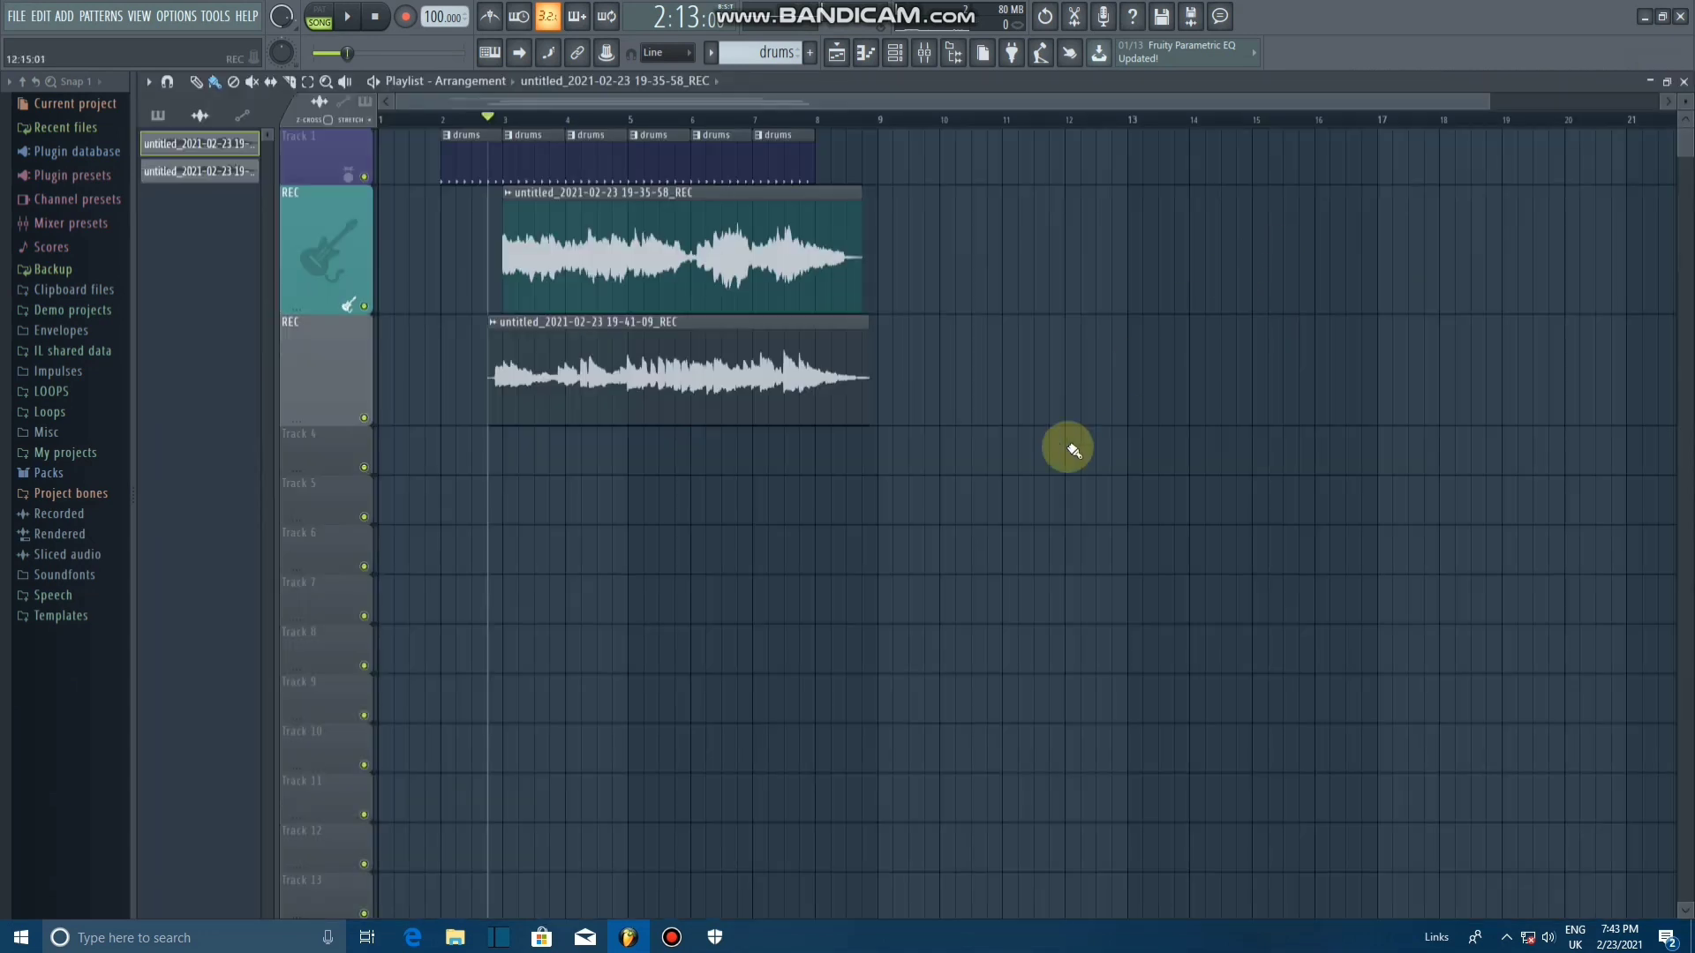
Step: Record a new take from 2:01:00 to about the middle of bar 8 and delete the empty clip on the fourth track
click(440, 120)
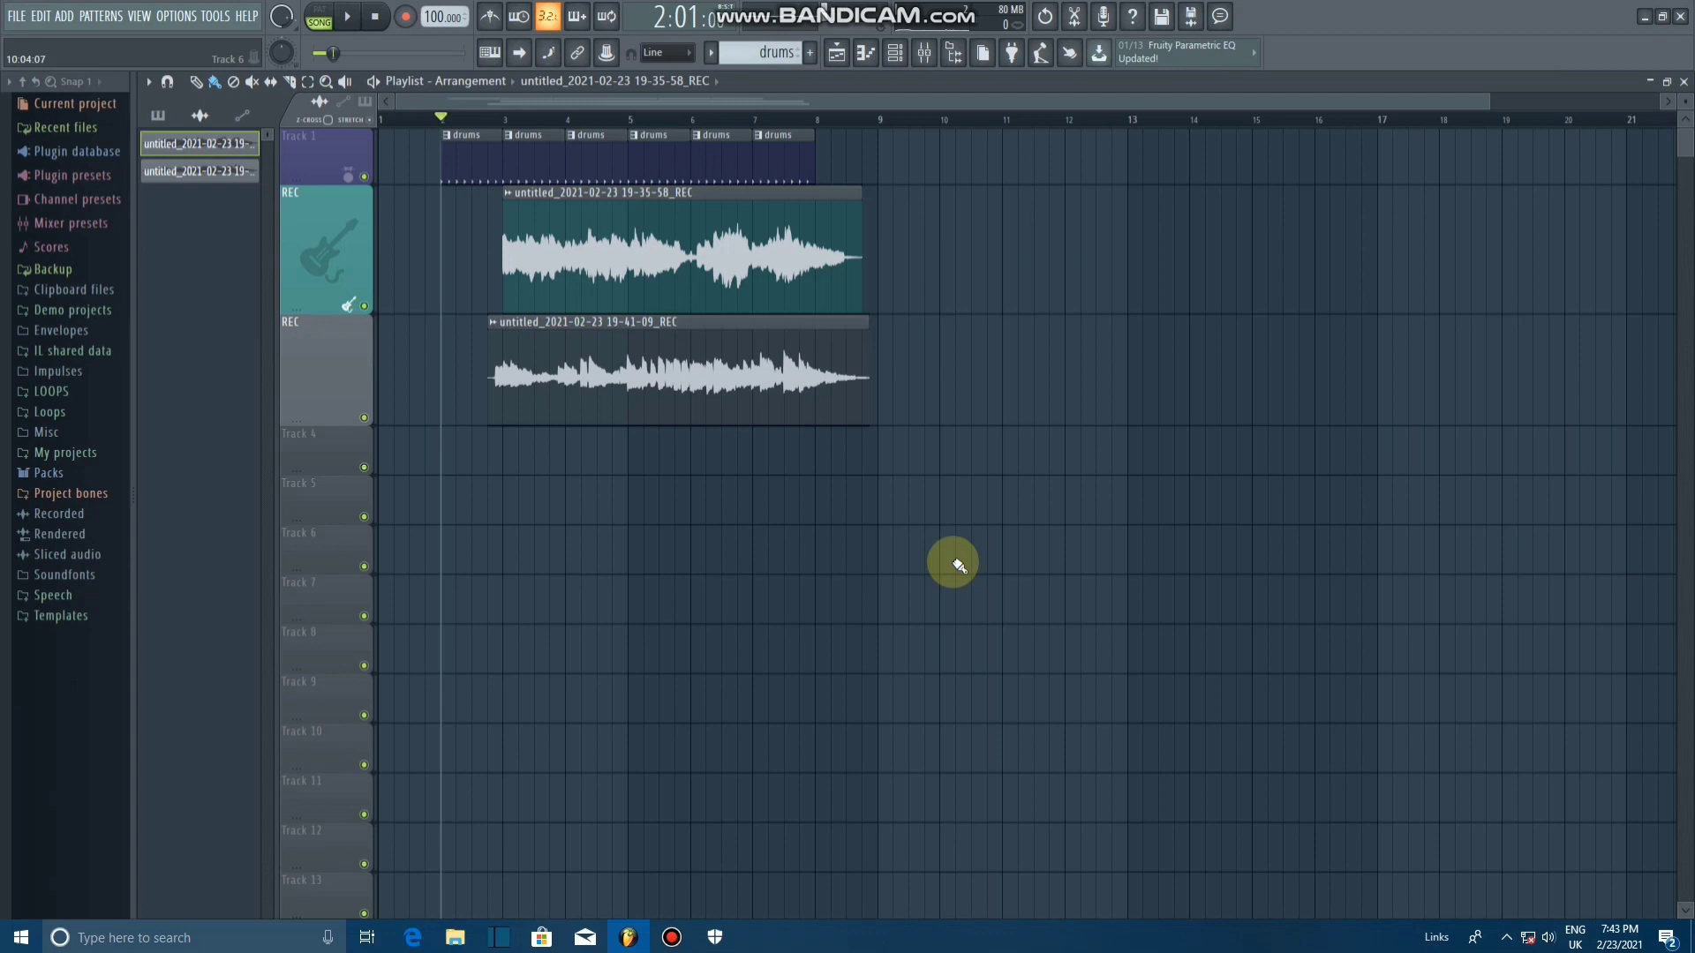
key(space)
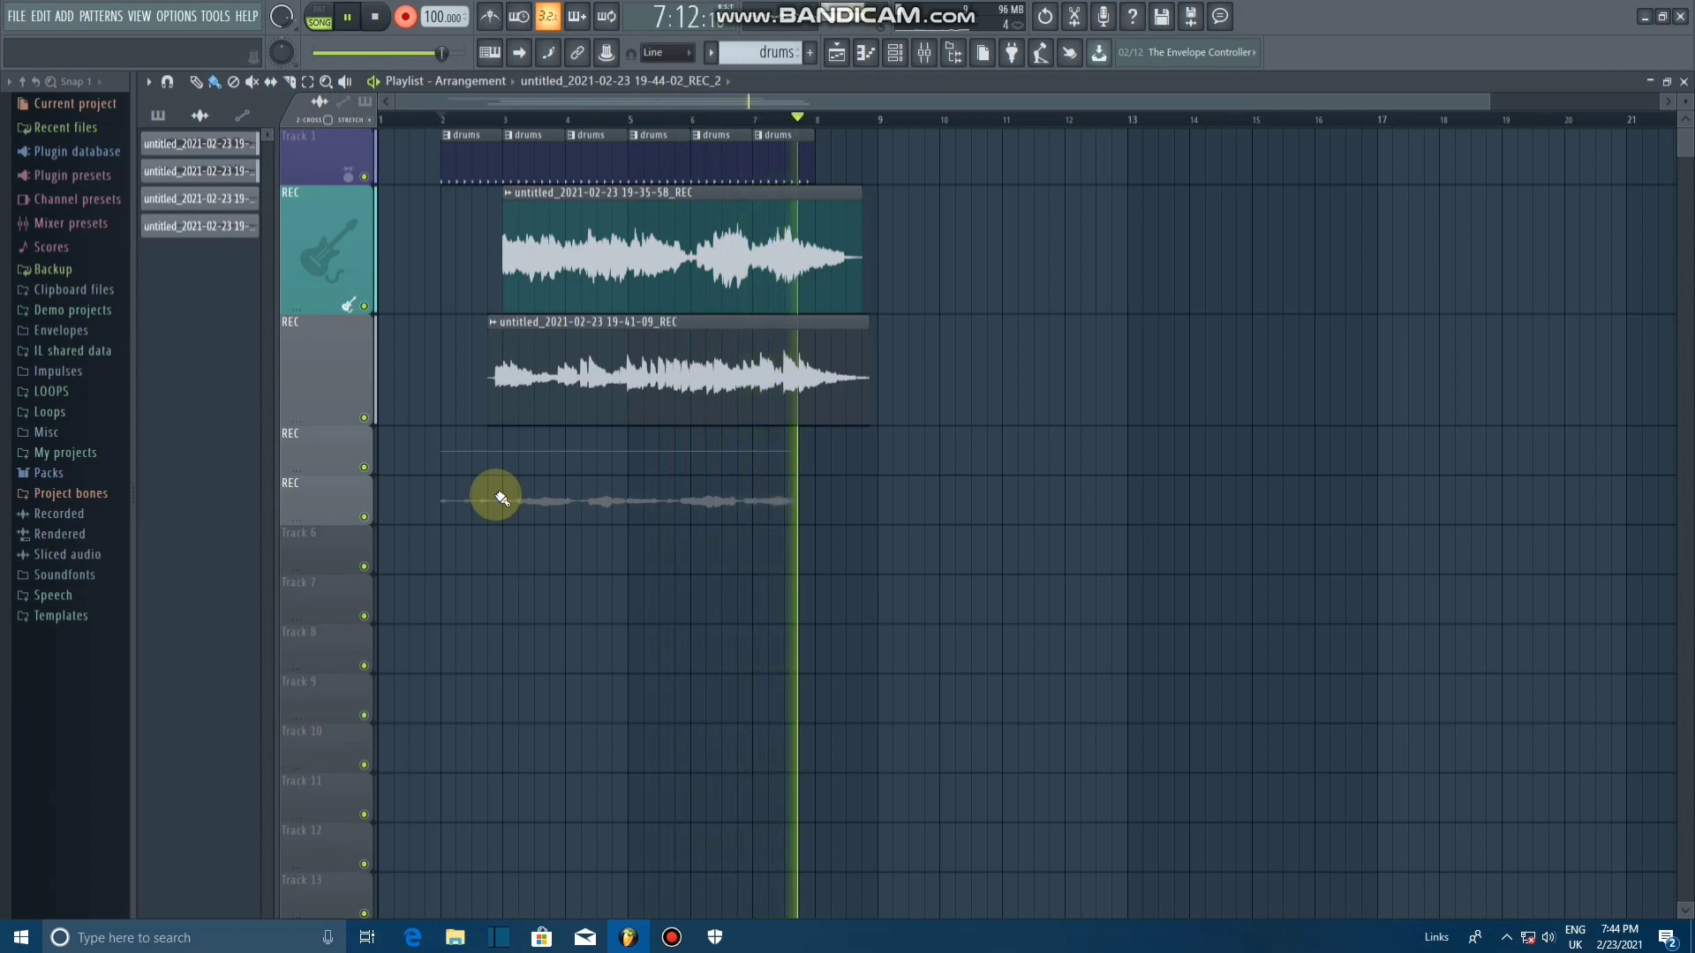
key(space)
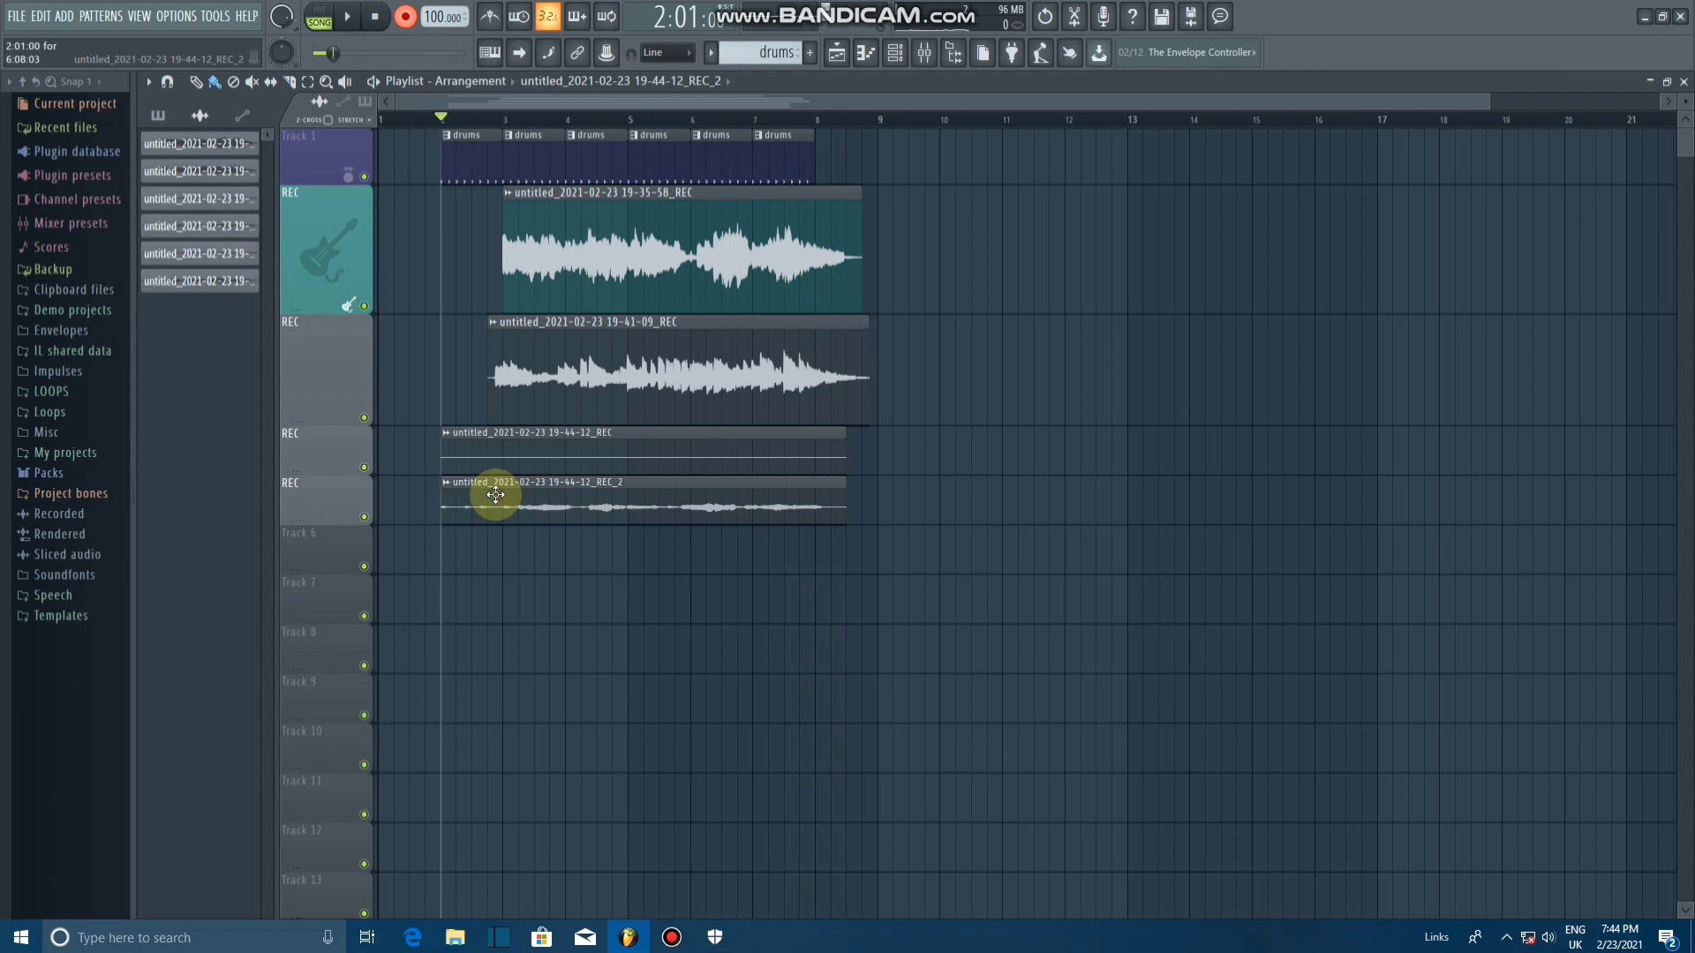
right_click(557, 449)
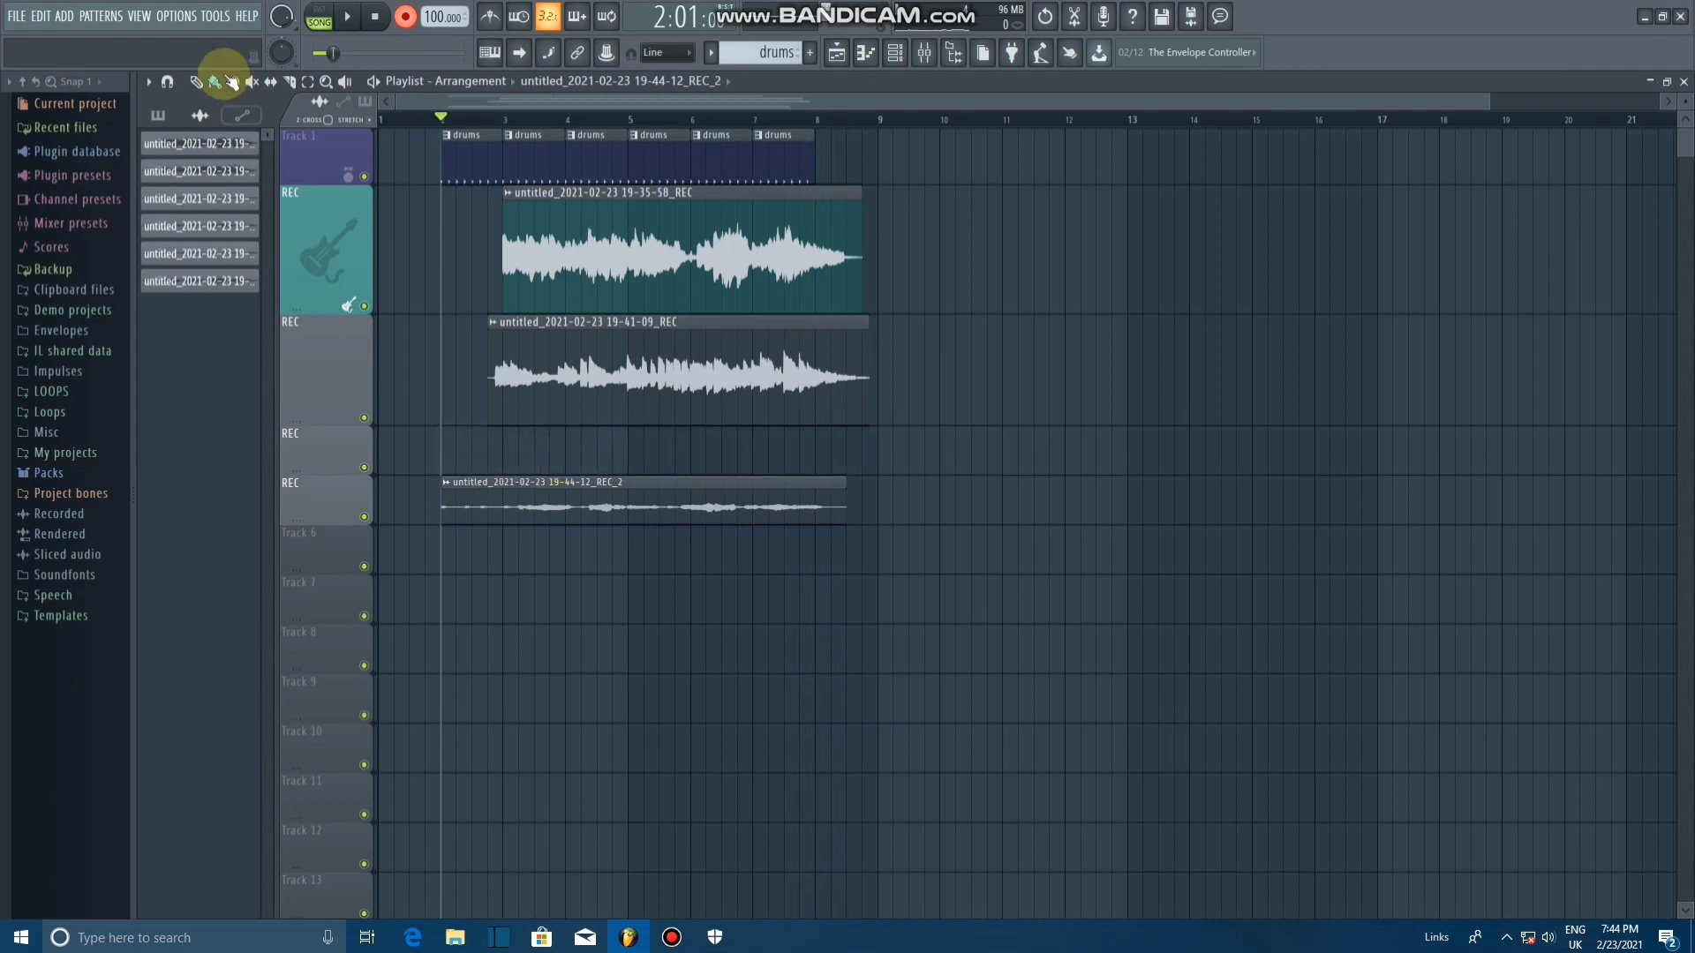
Step: Slice the new take on the fifth track just before bar 3 and remove its lead-in
click(289, 81)
drag(501, 470, 503, 581)
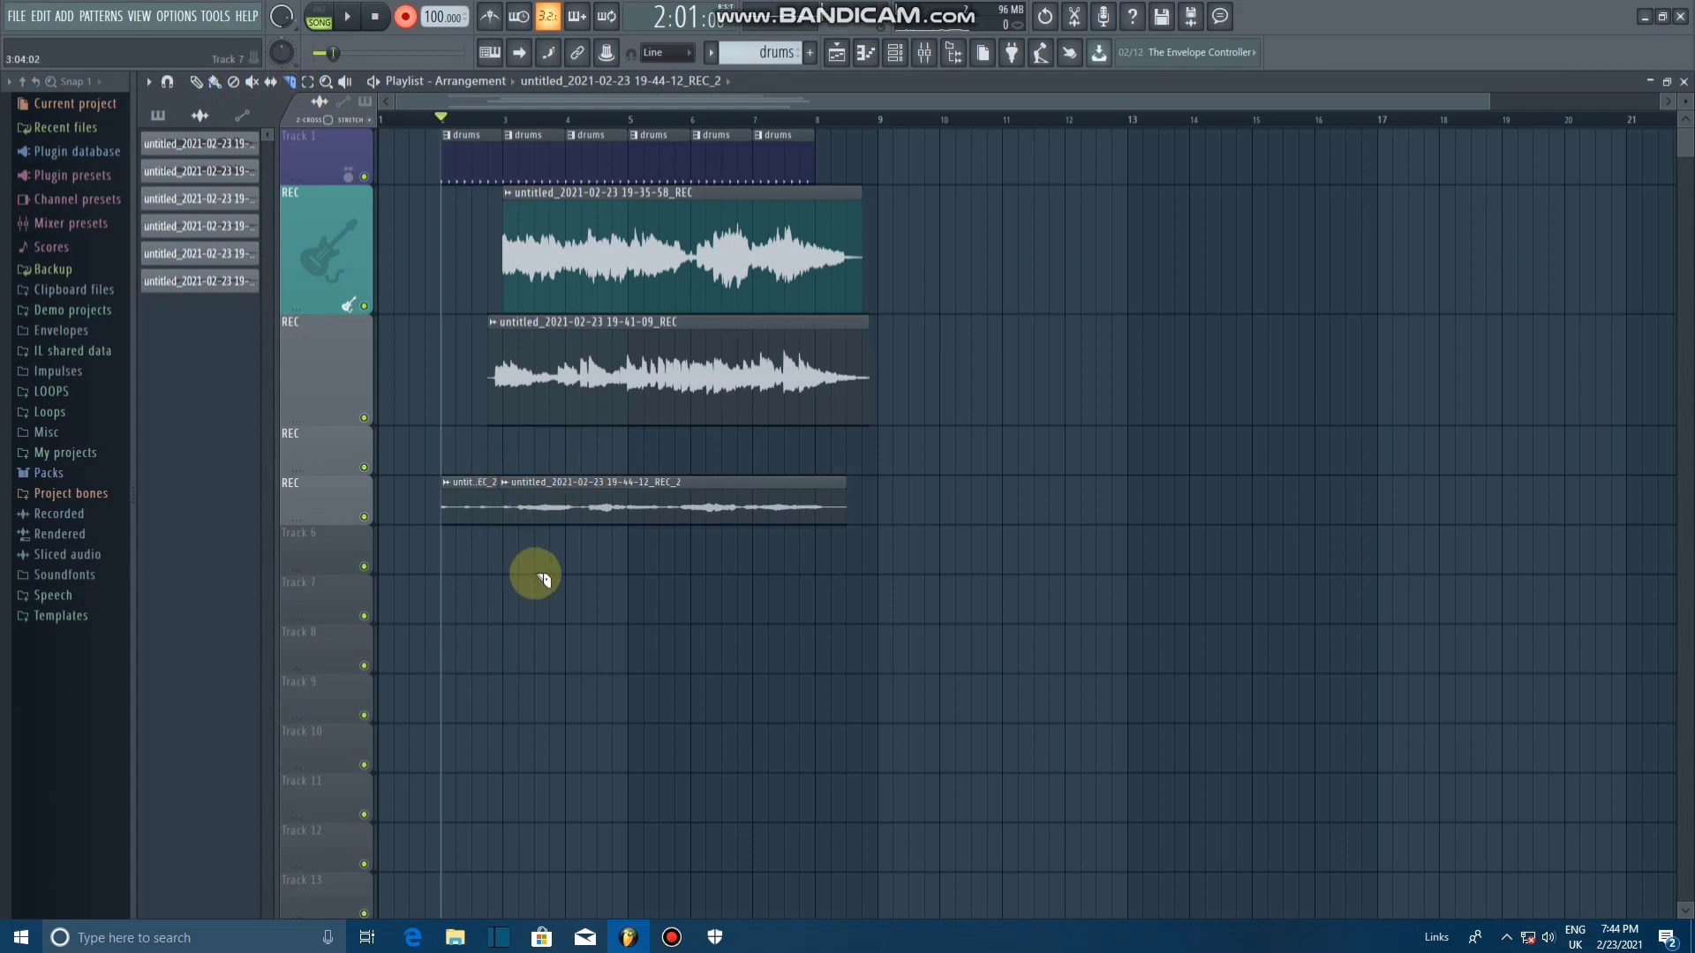
click(215, 81)
Step: Inspect the channel settings of the recorded takes, including the newest one on the fifth track
double_click(548, 515)
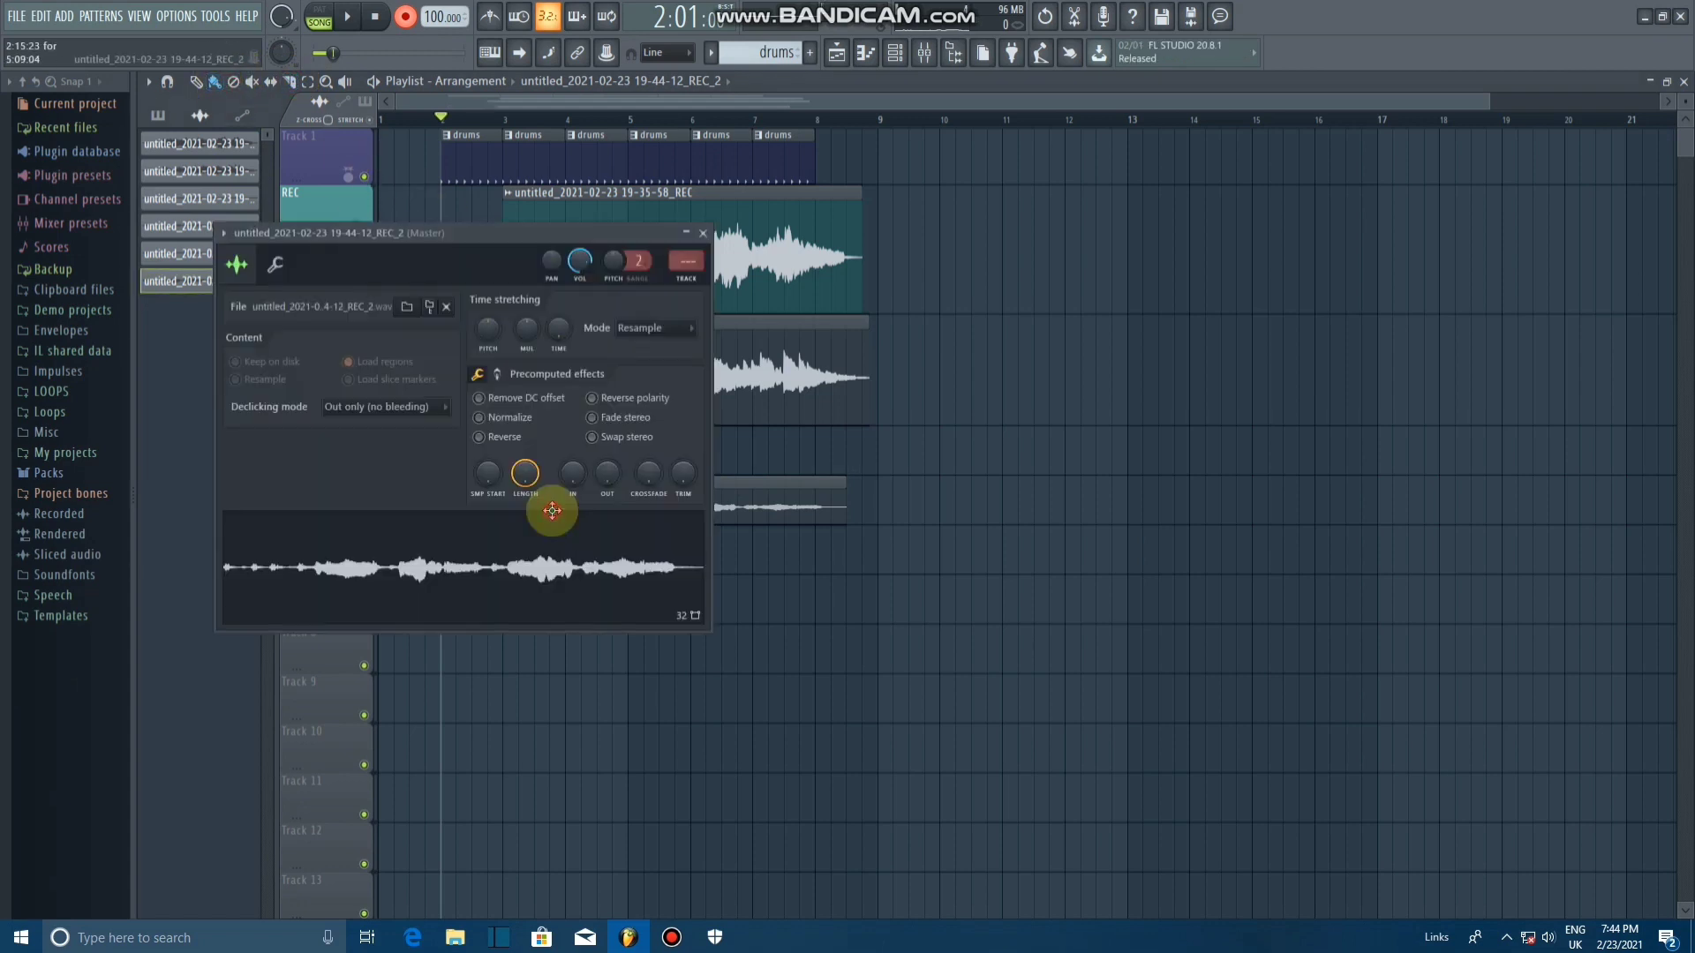
double_click(816, 378)
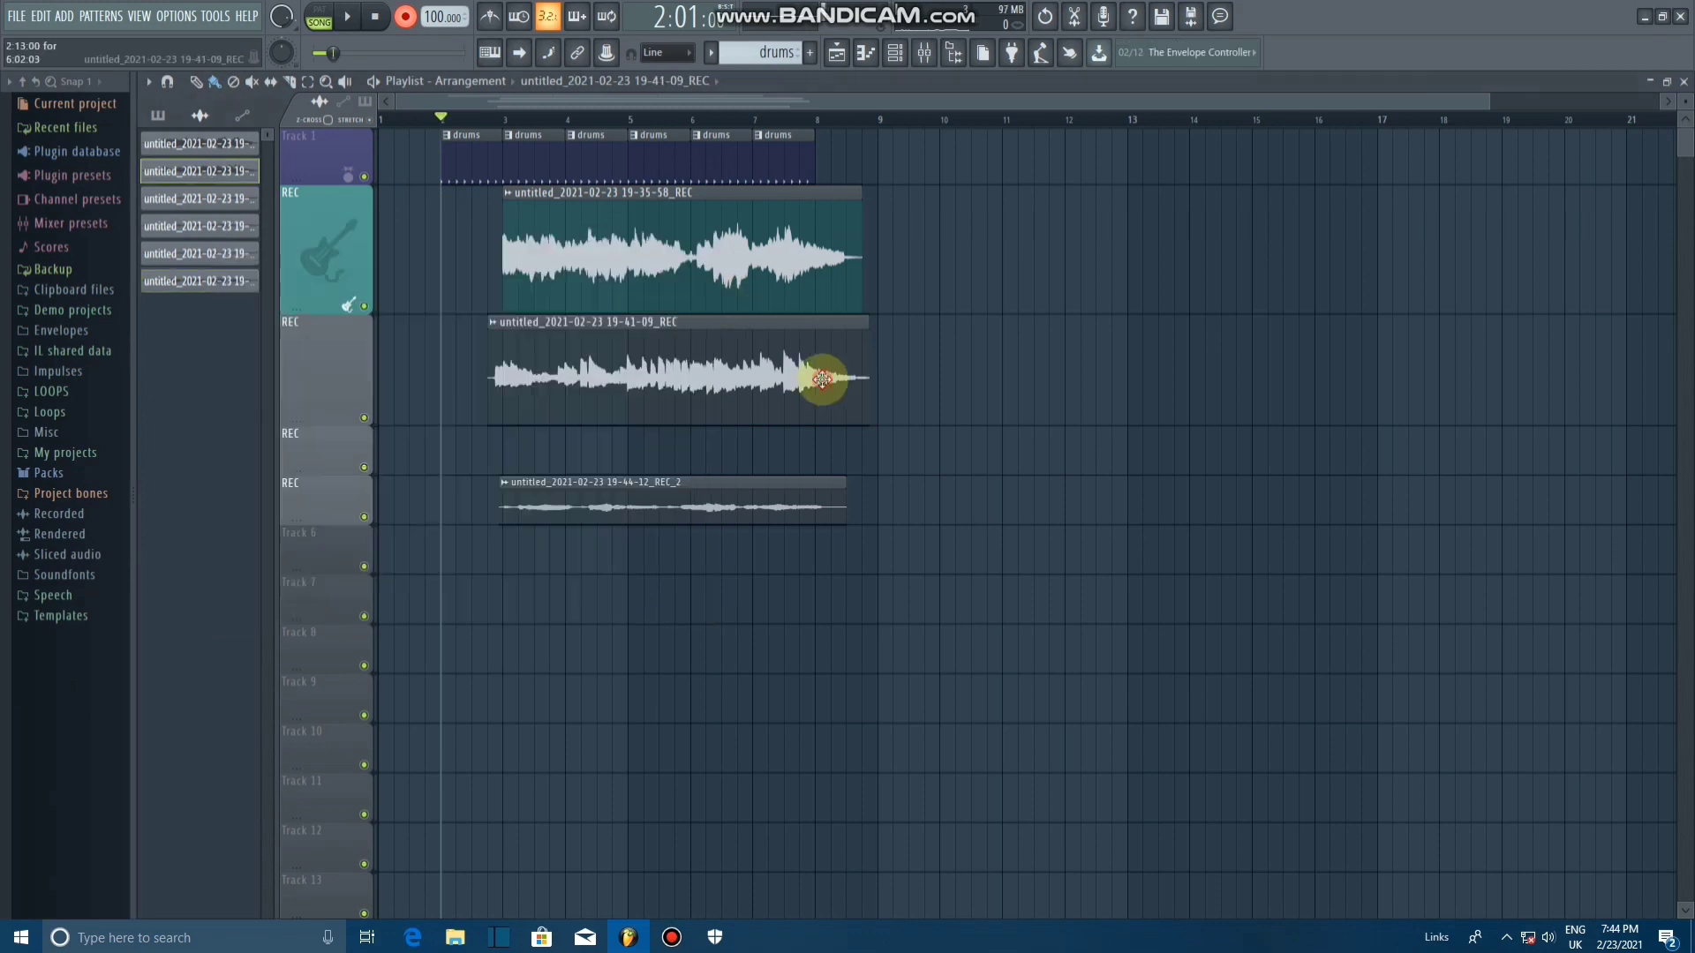
double_click(730, 227)
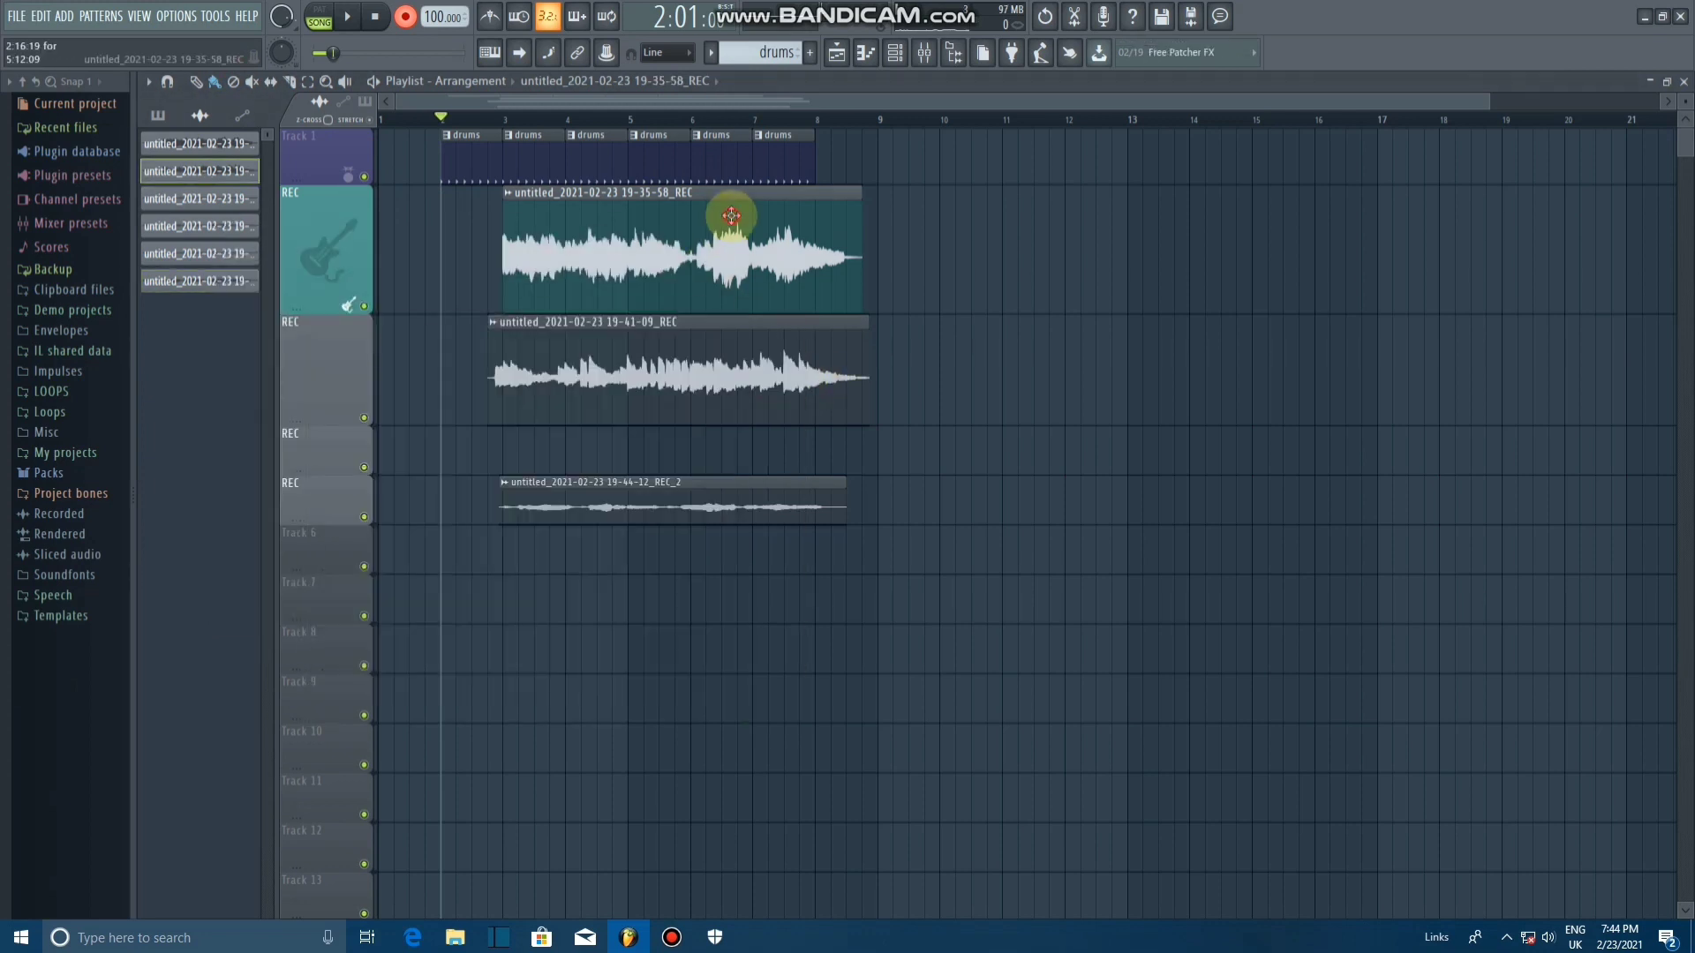
key(Escape)
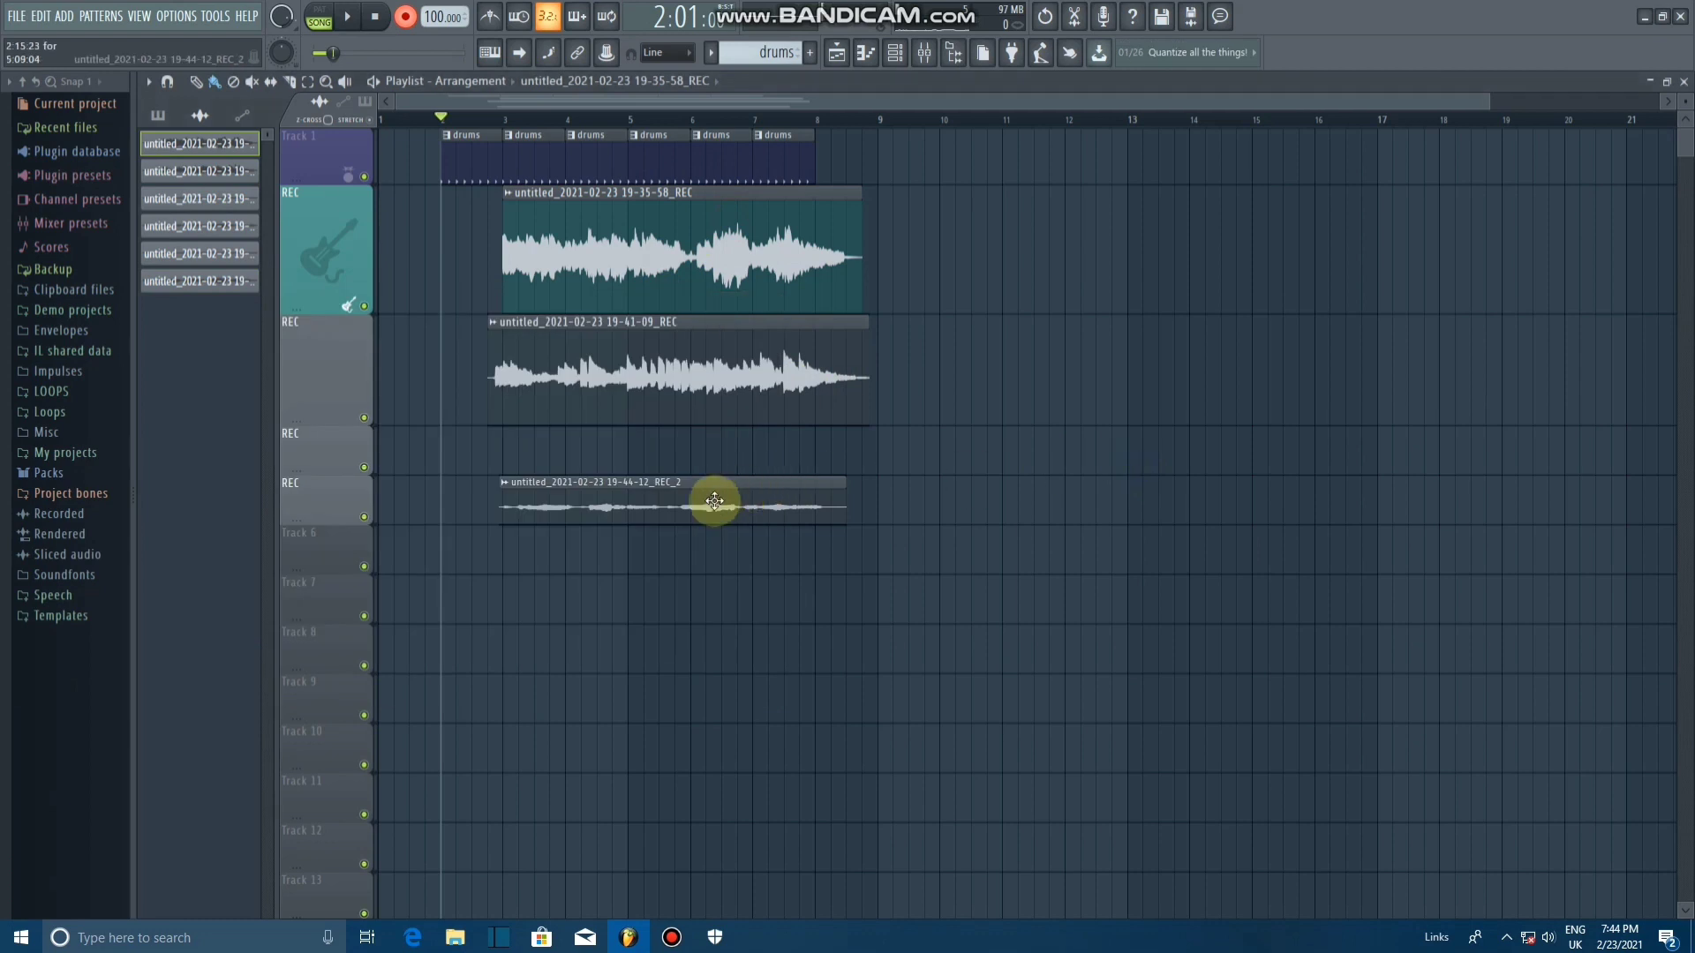
double_click(711, 501)
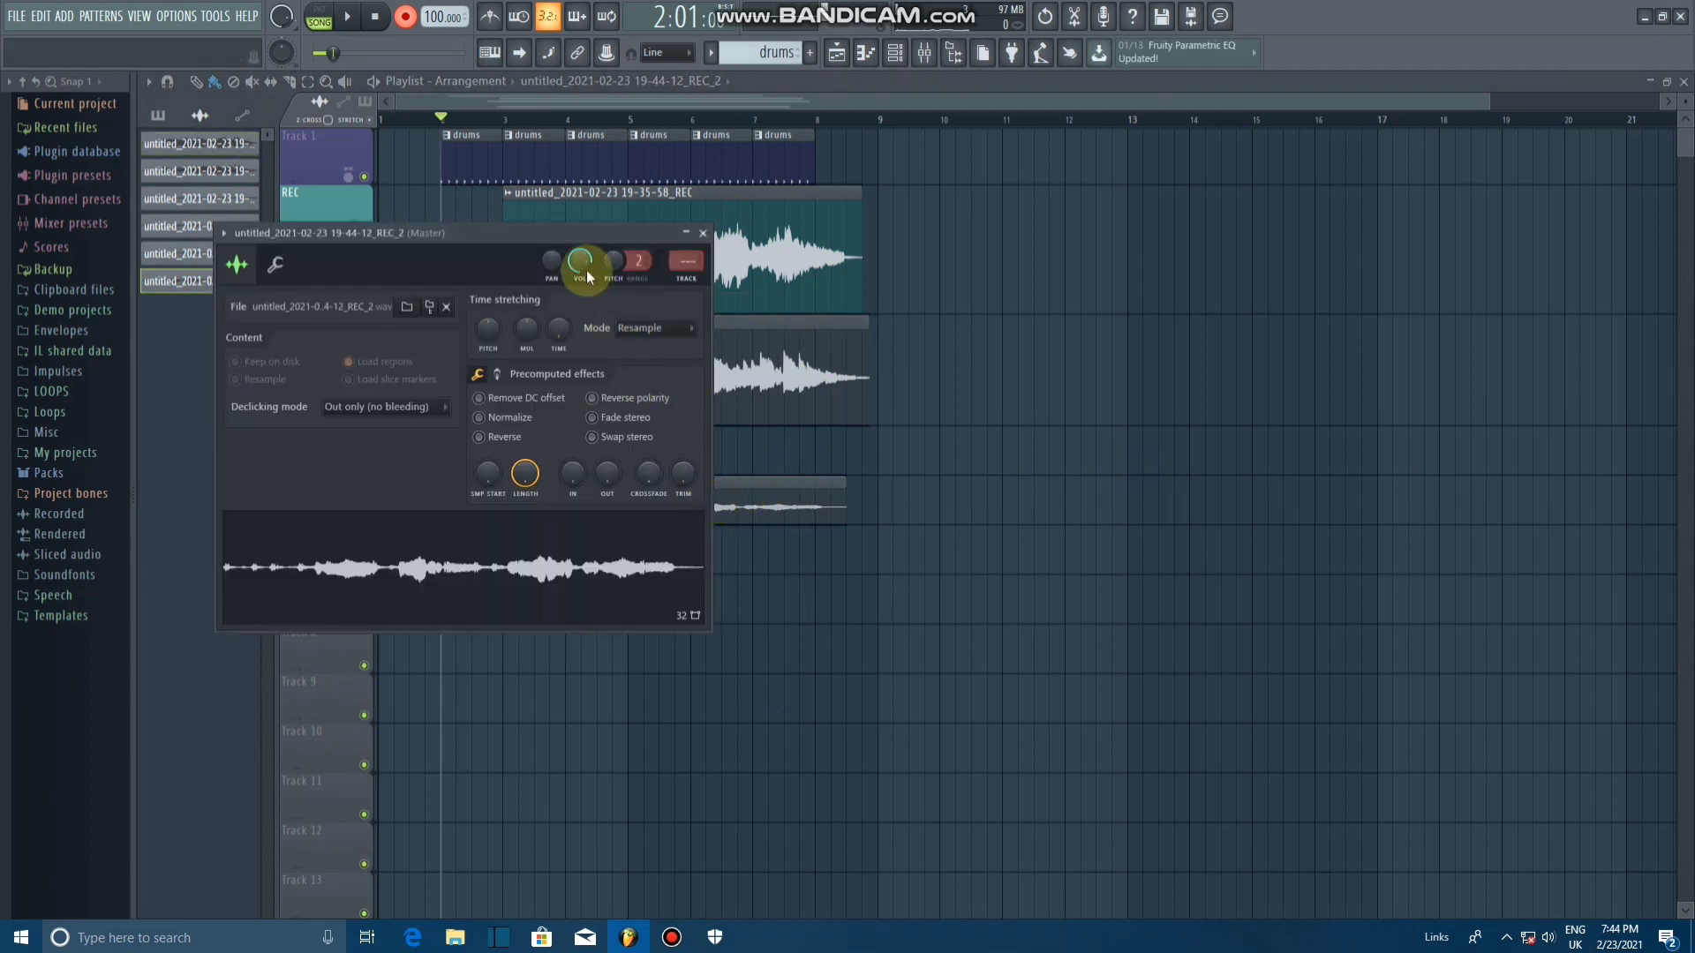
key(Escape)
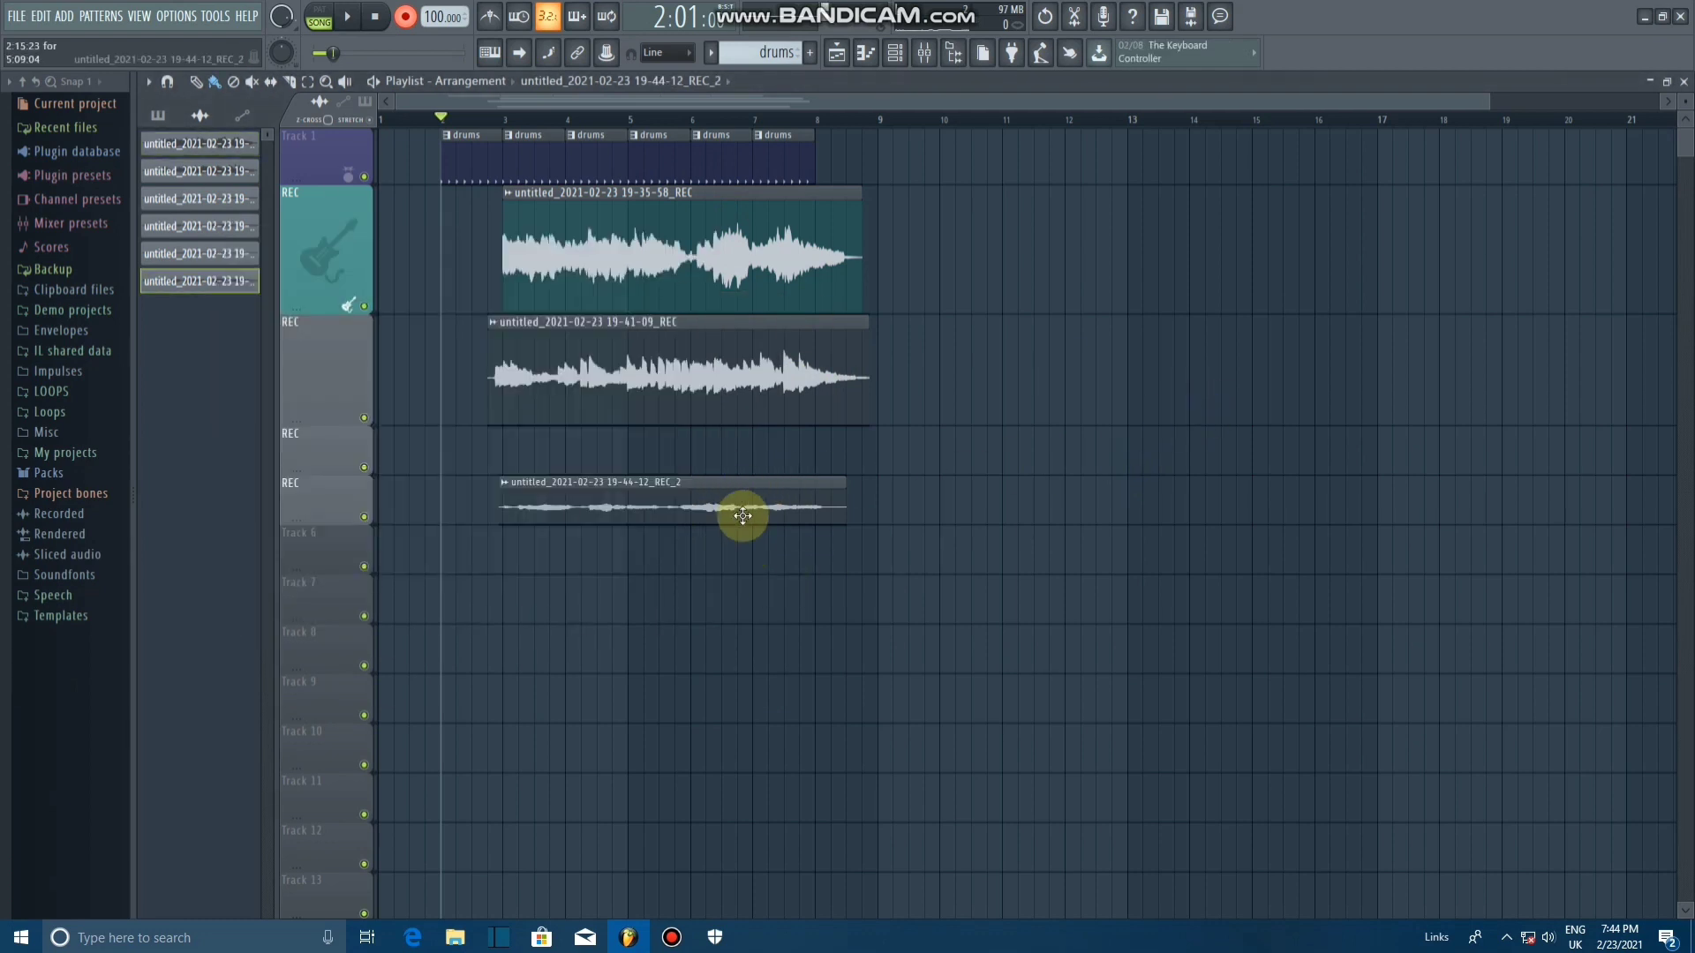
Step: Route the newest take to mixer track 10 and show the mixer at full size
double_click(742, 512)
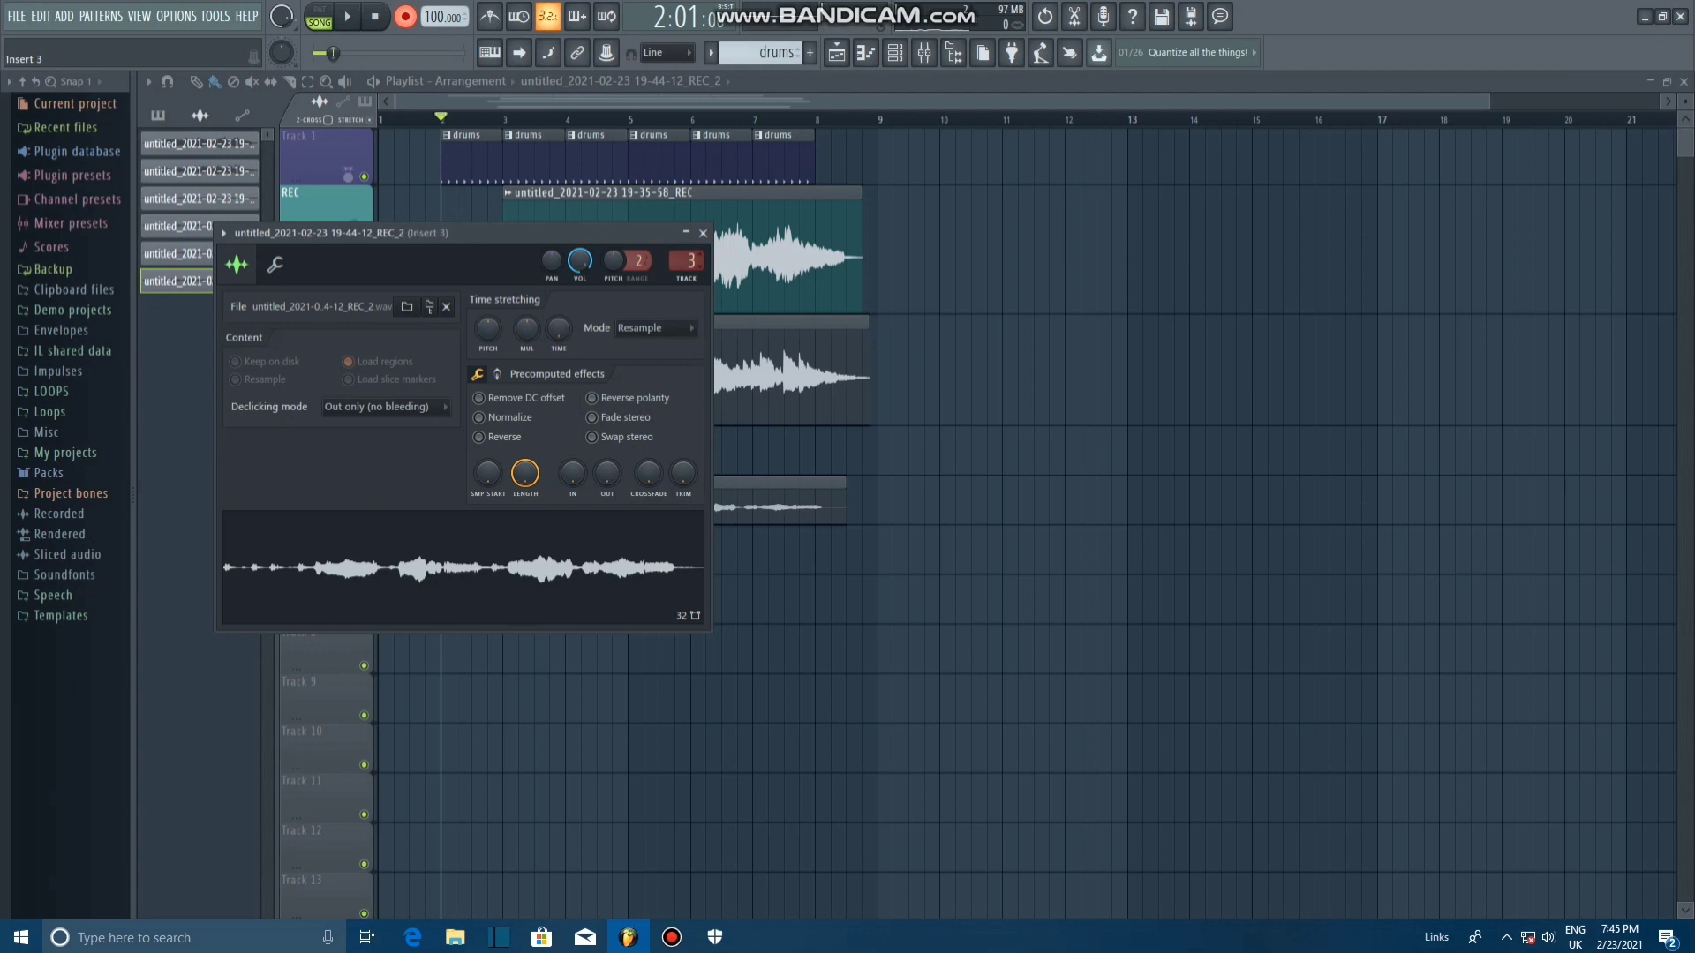
drag(679, 270, 678, 266)
key(F9)
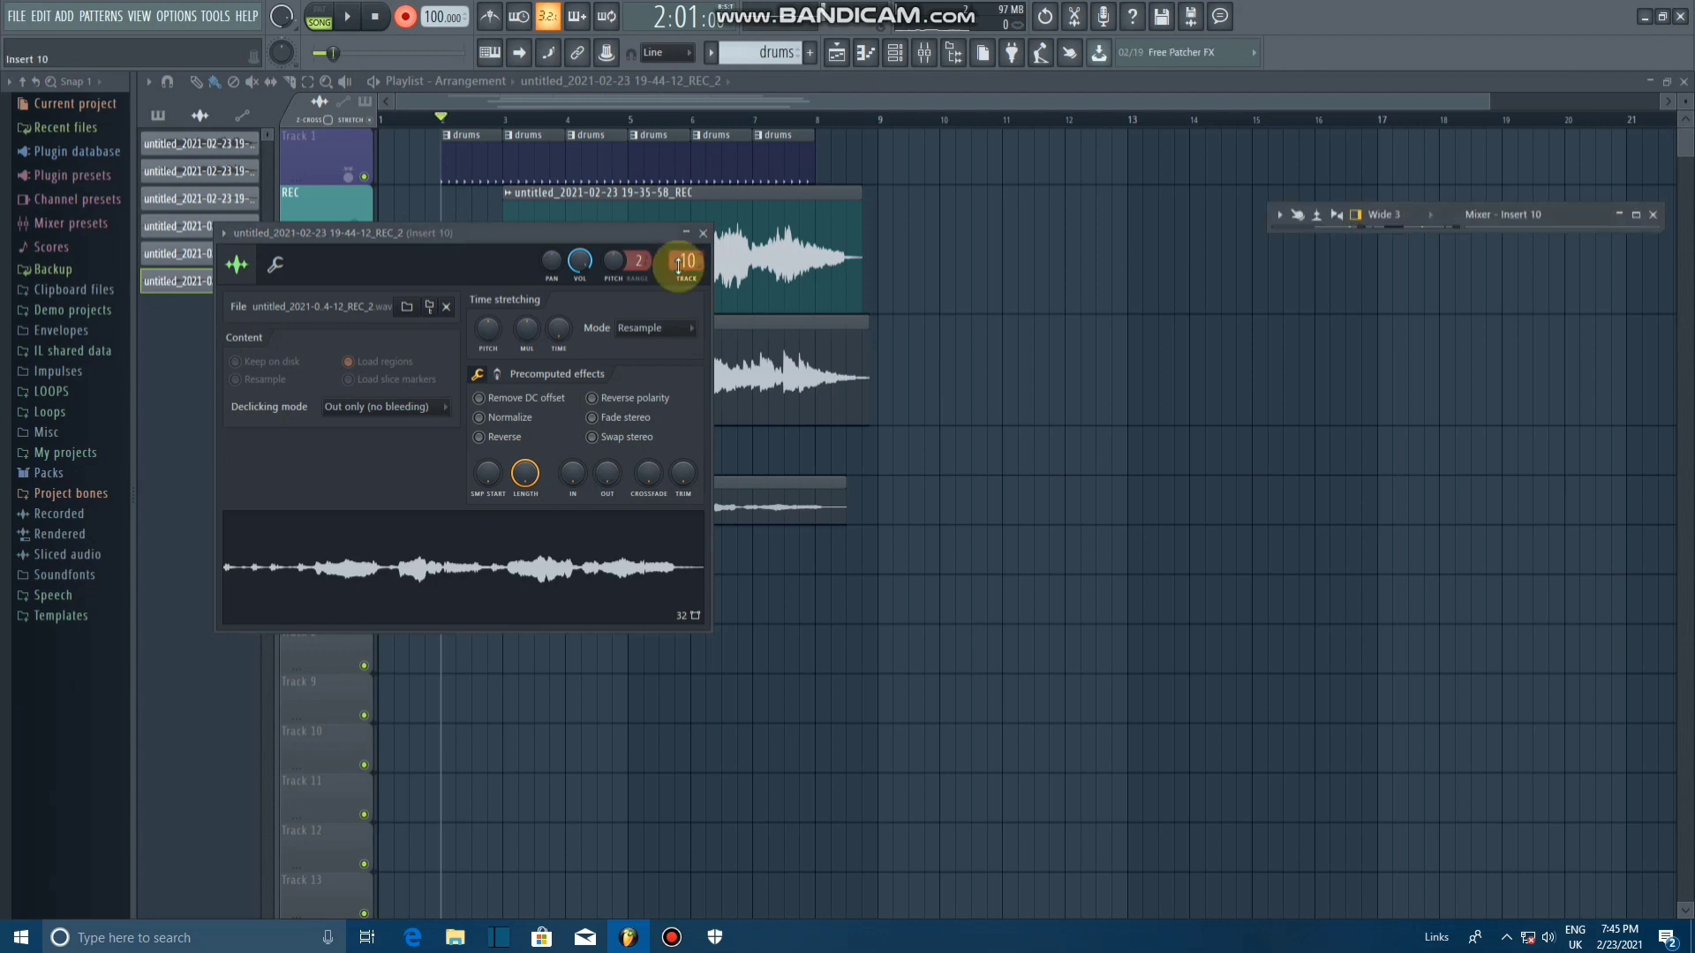
click(1634, 219)
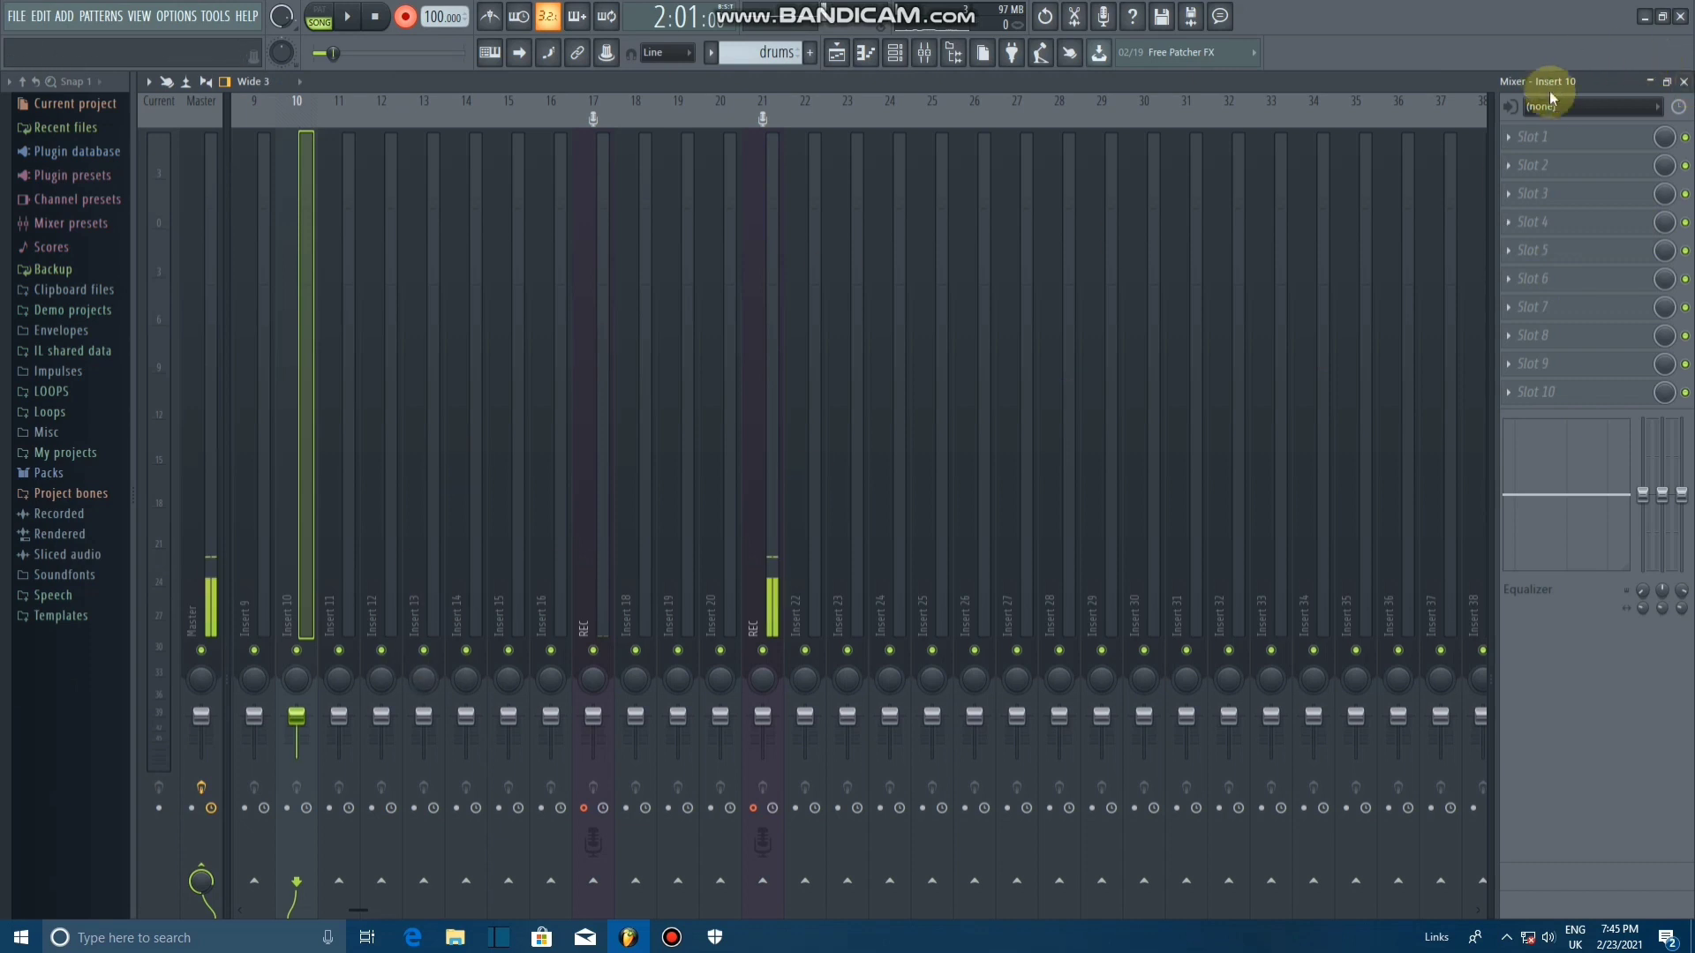
Step: Add Fruity Reeverb 2 to effect slot 1 of Insert 10 and adjust its decay time
click(1525, 143)
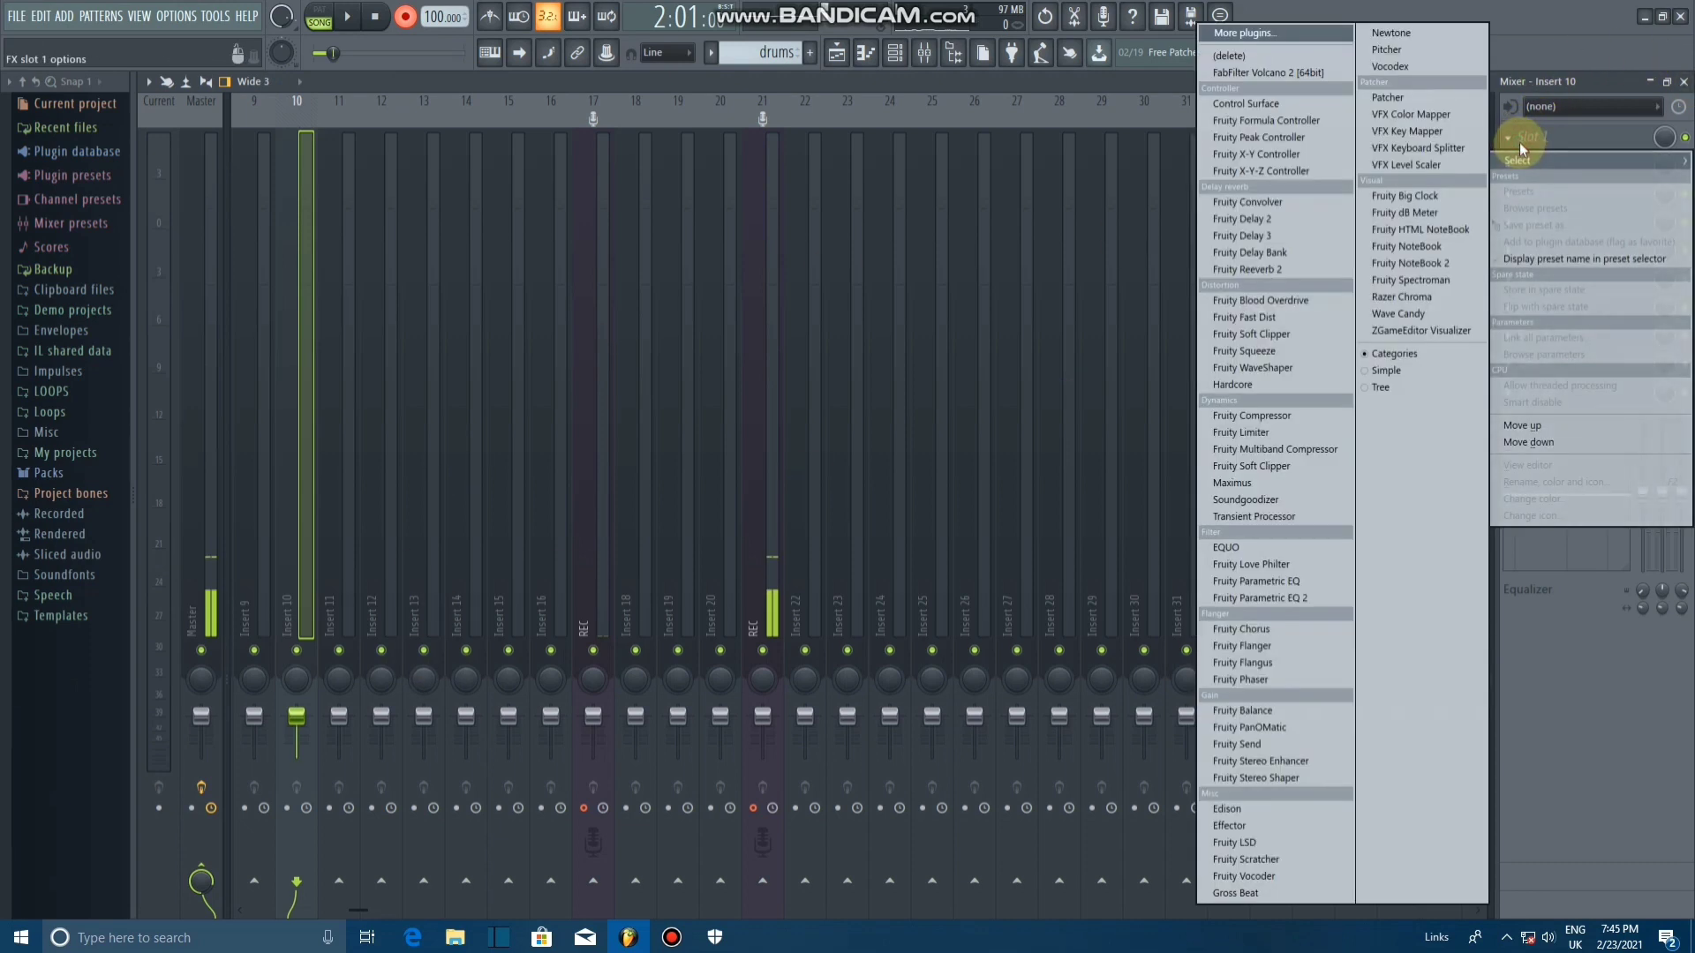
click(1295, 279)
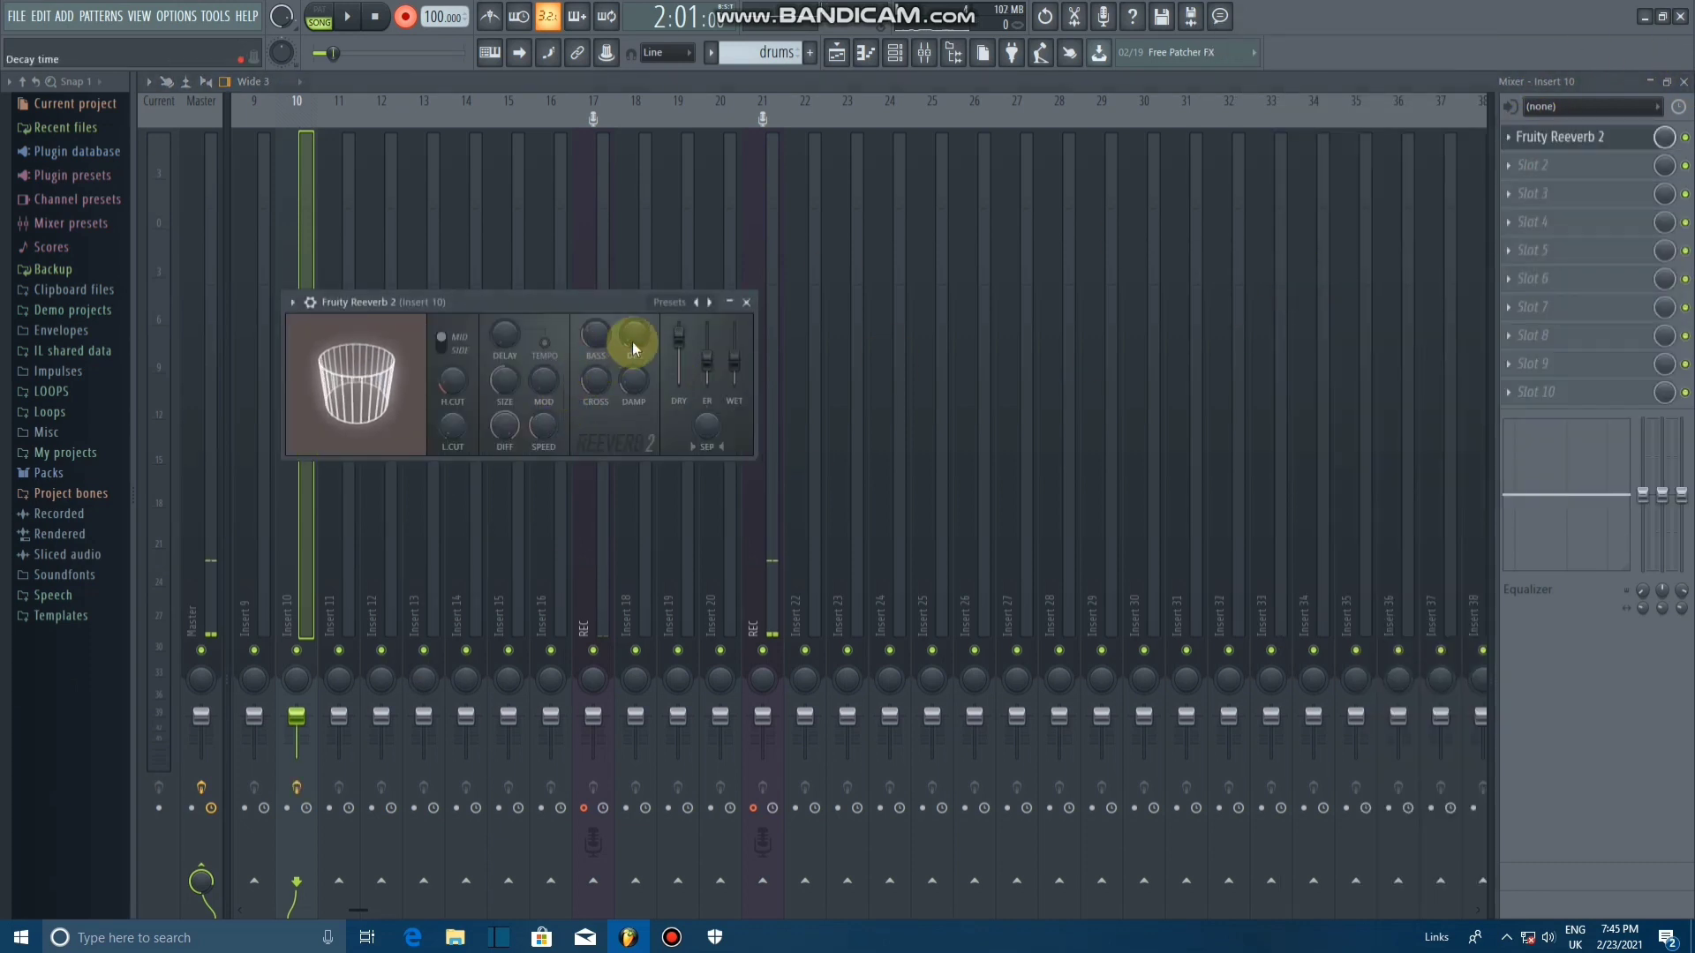
drag(637, 343, 637, 330)
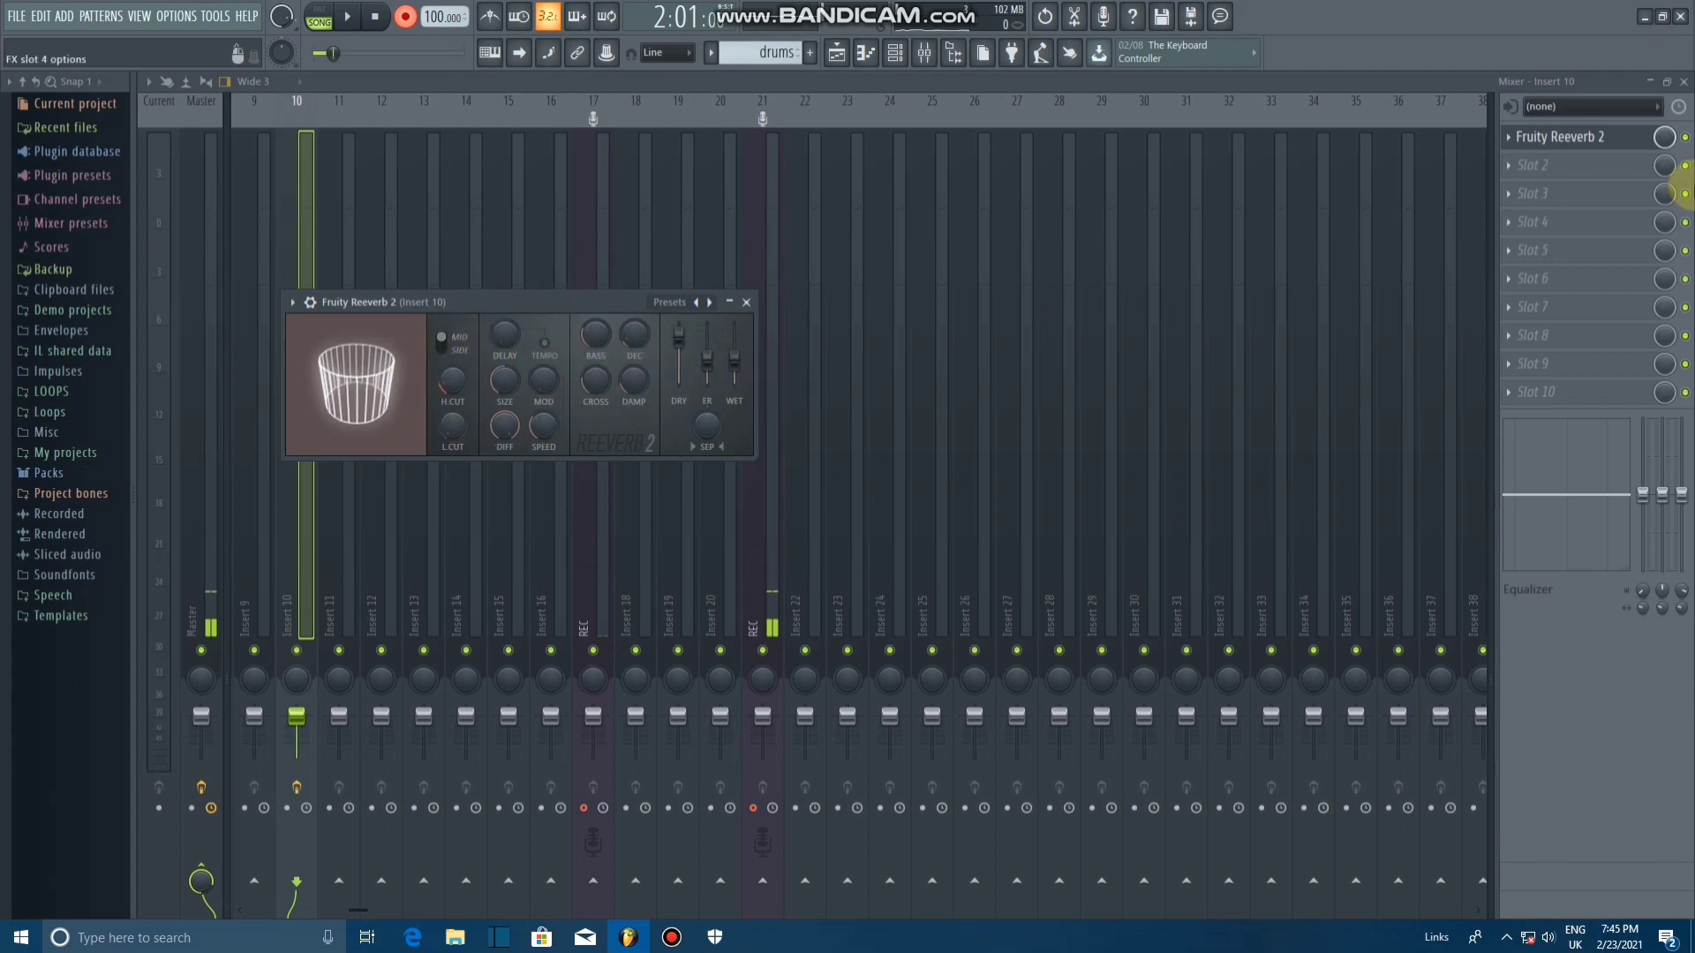
Step: Add Fruity Delay 2 to effect slot 2 and Fruity Parametric EQ 2 to slot 3 of Insert 10
click(1514, 165)
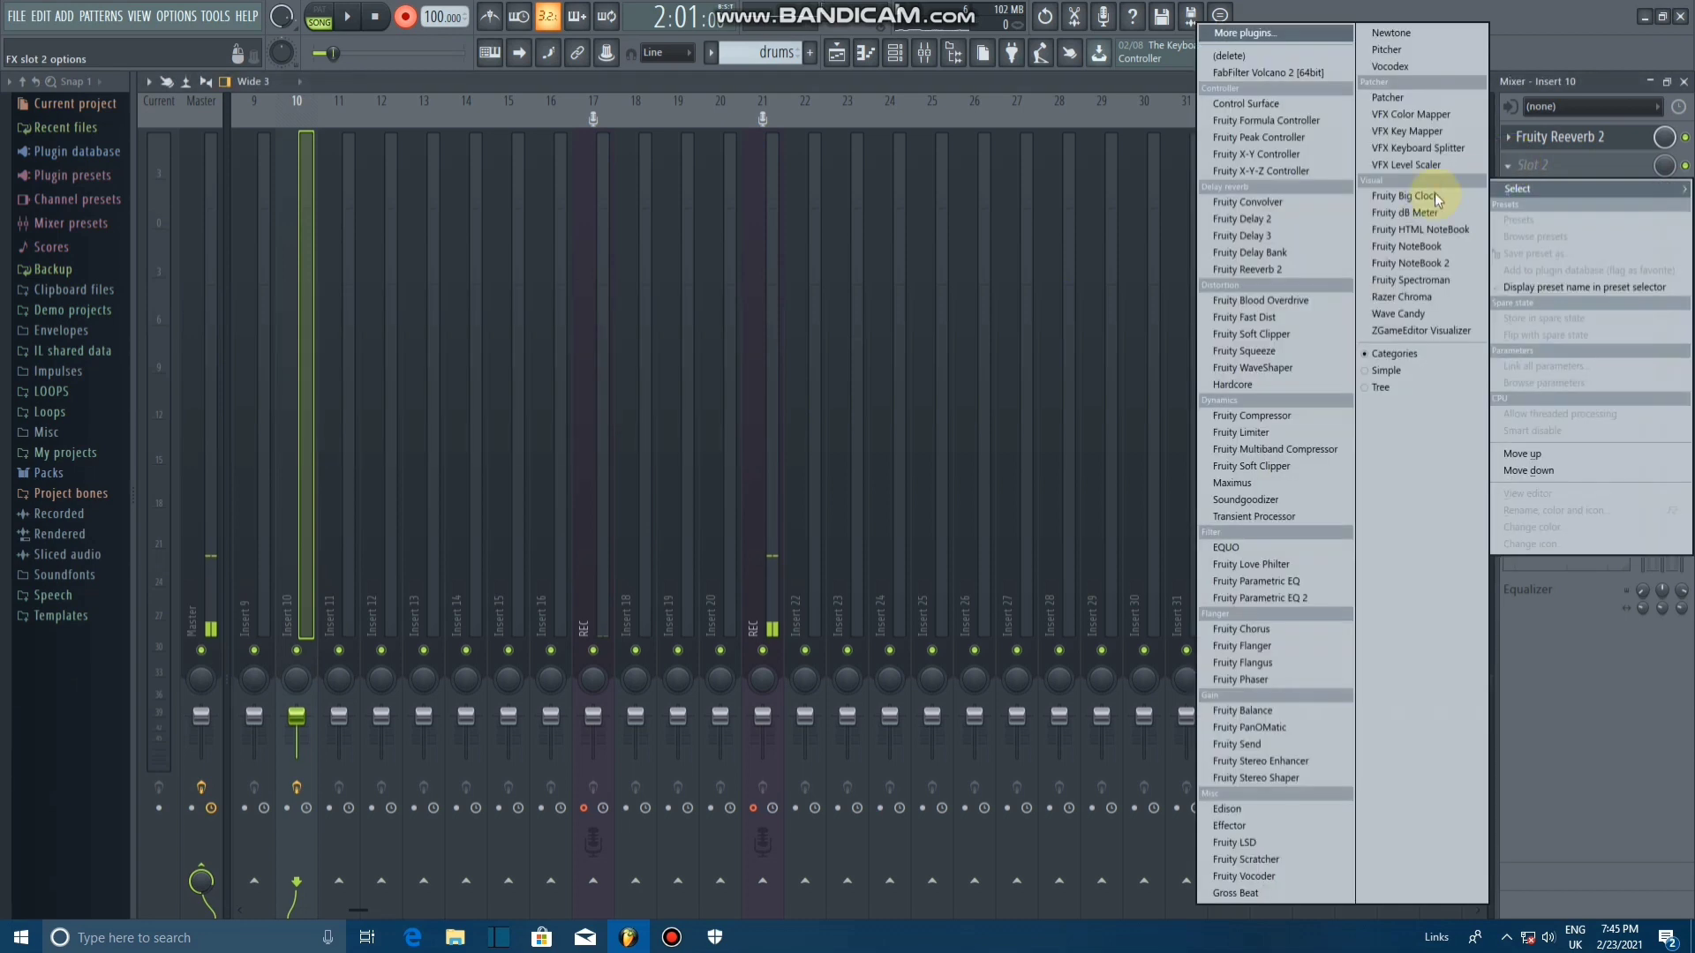
click(1265, 221)
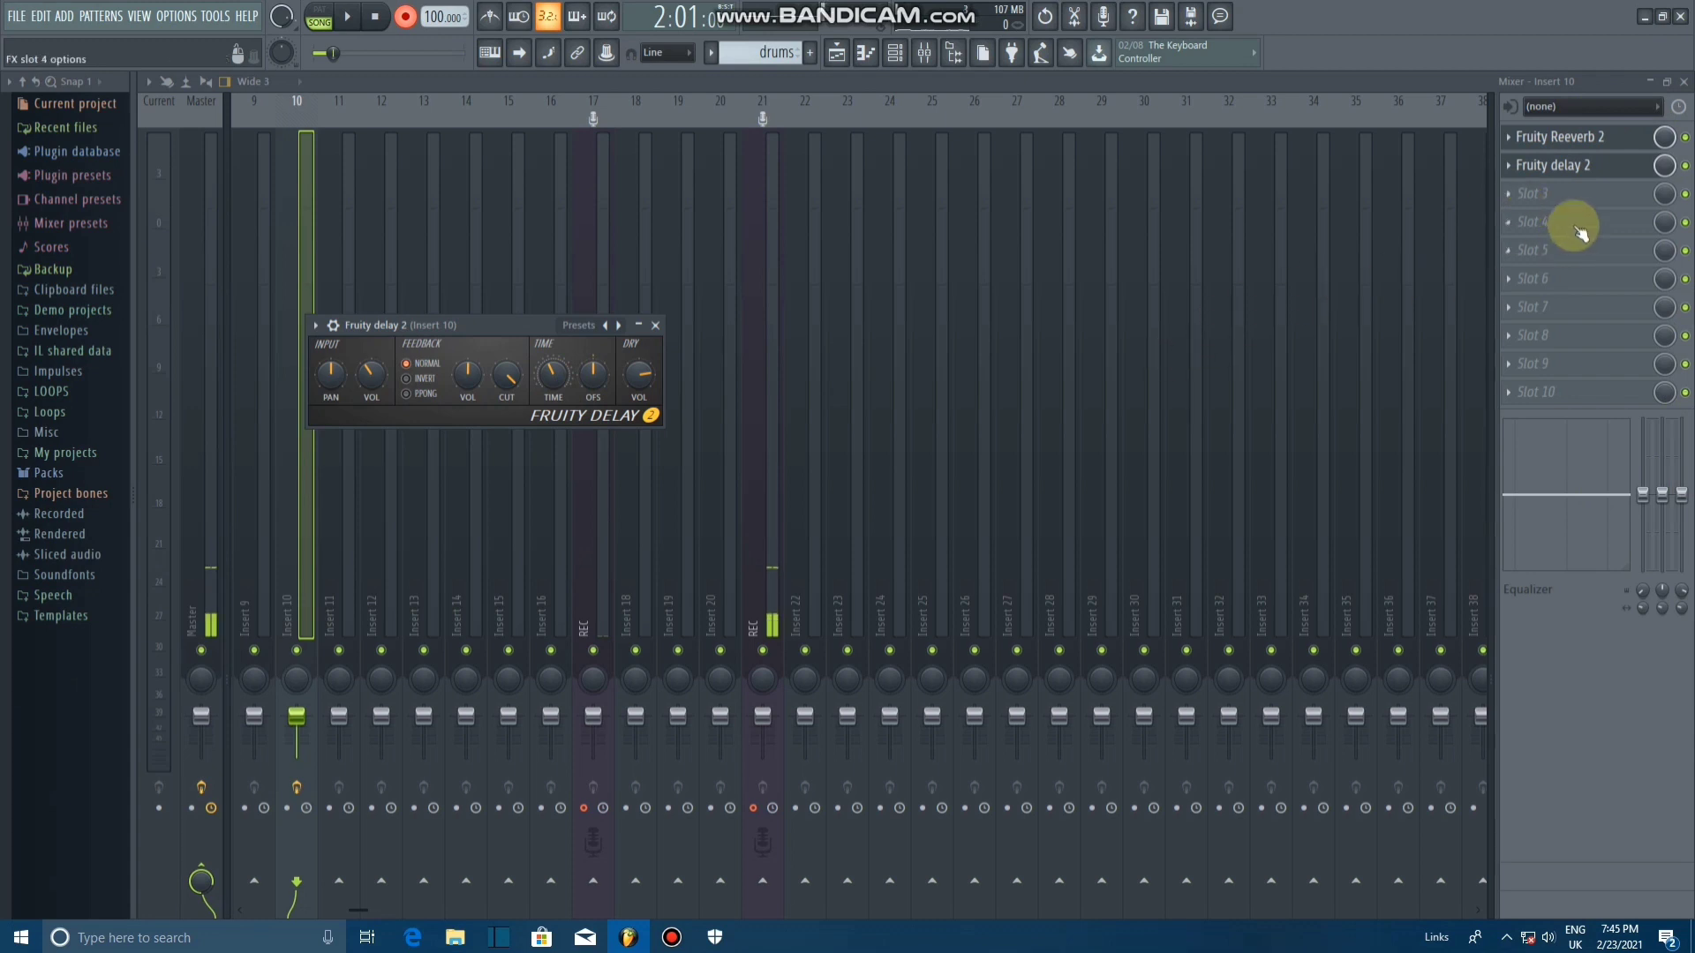
click(1552, 210)
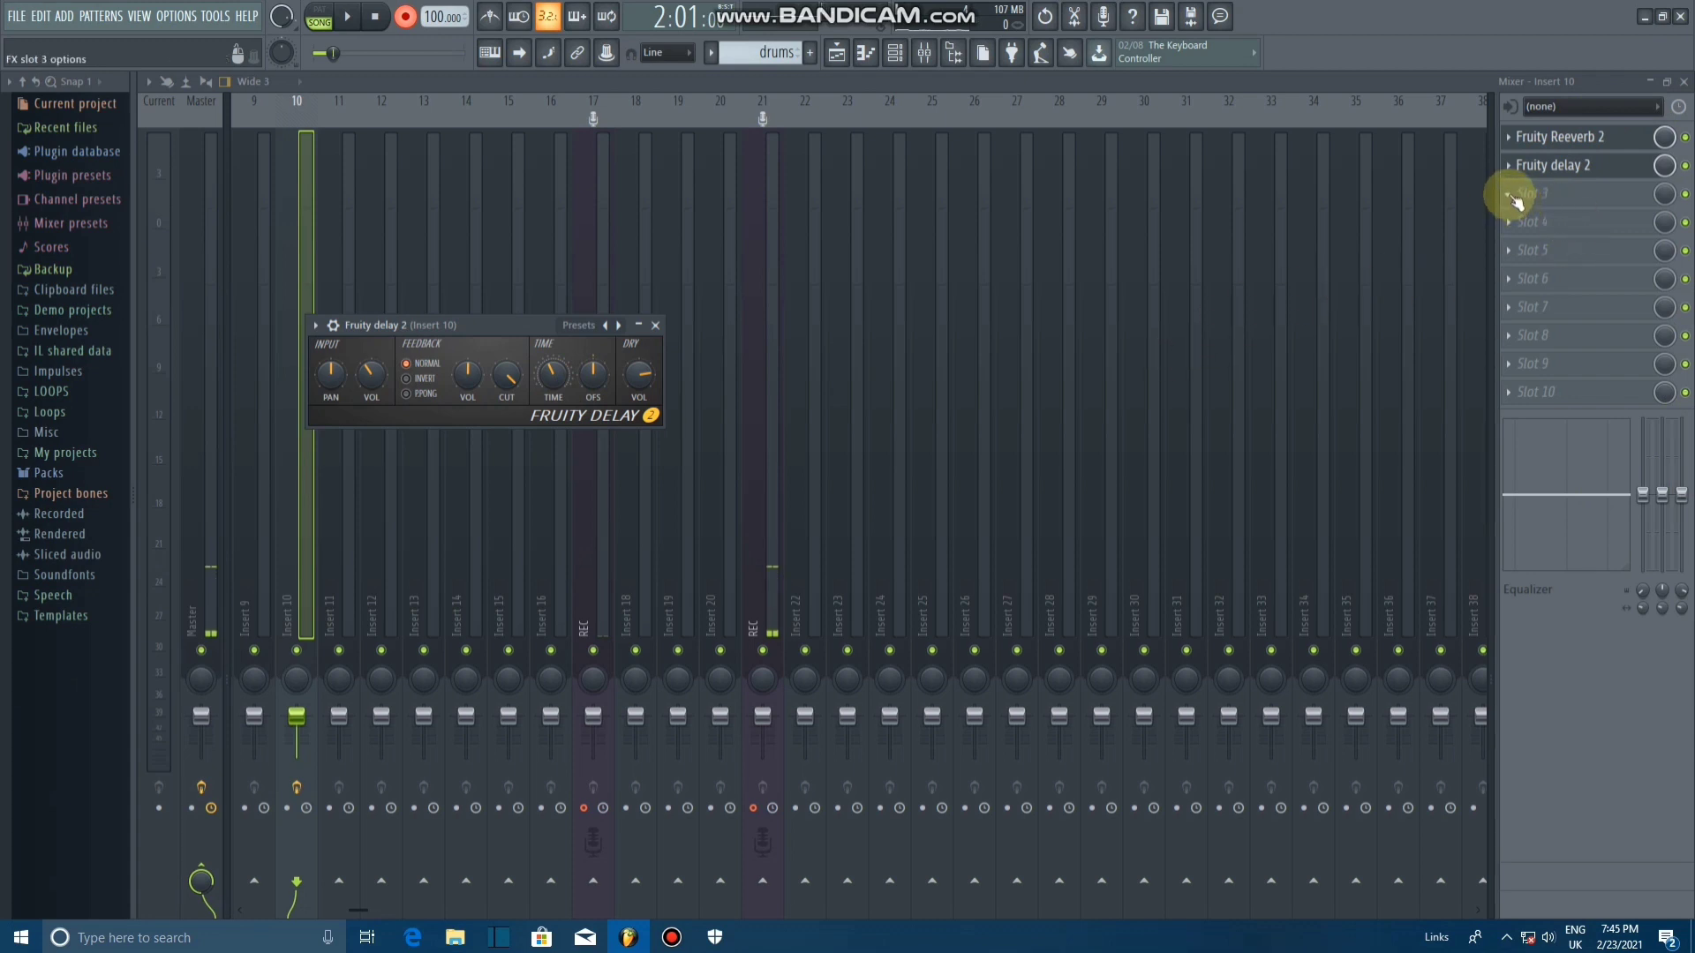
click(1513, 198)
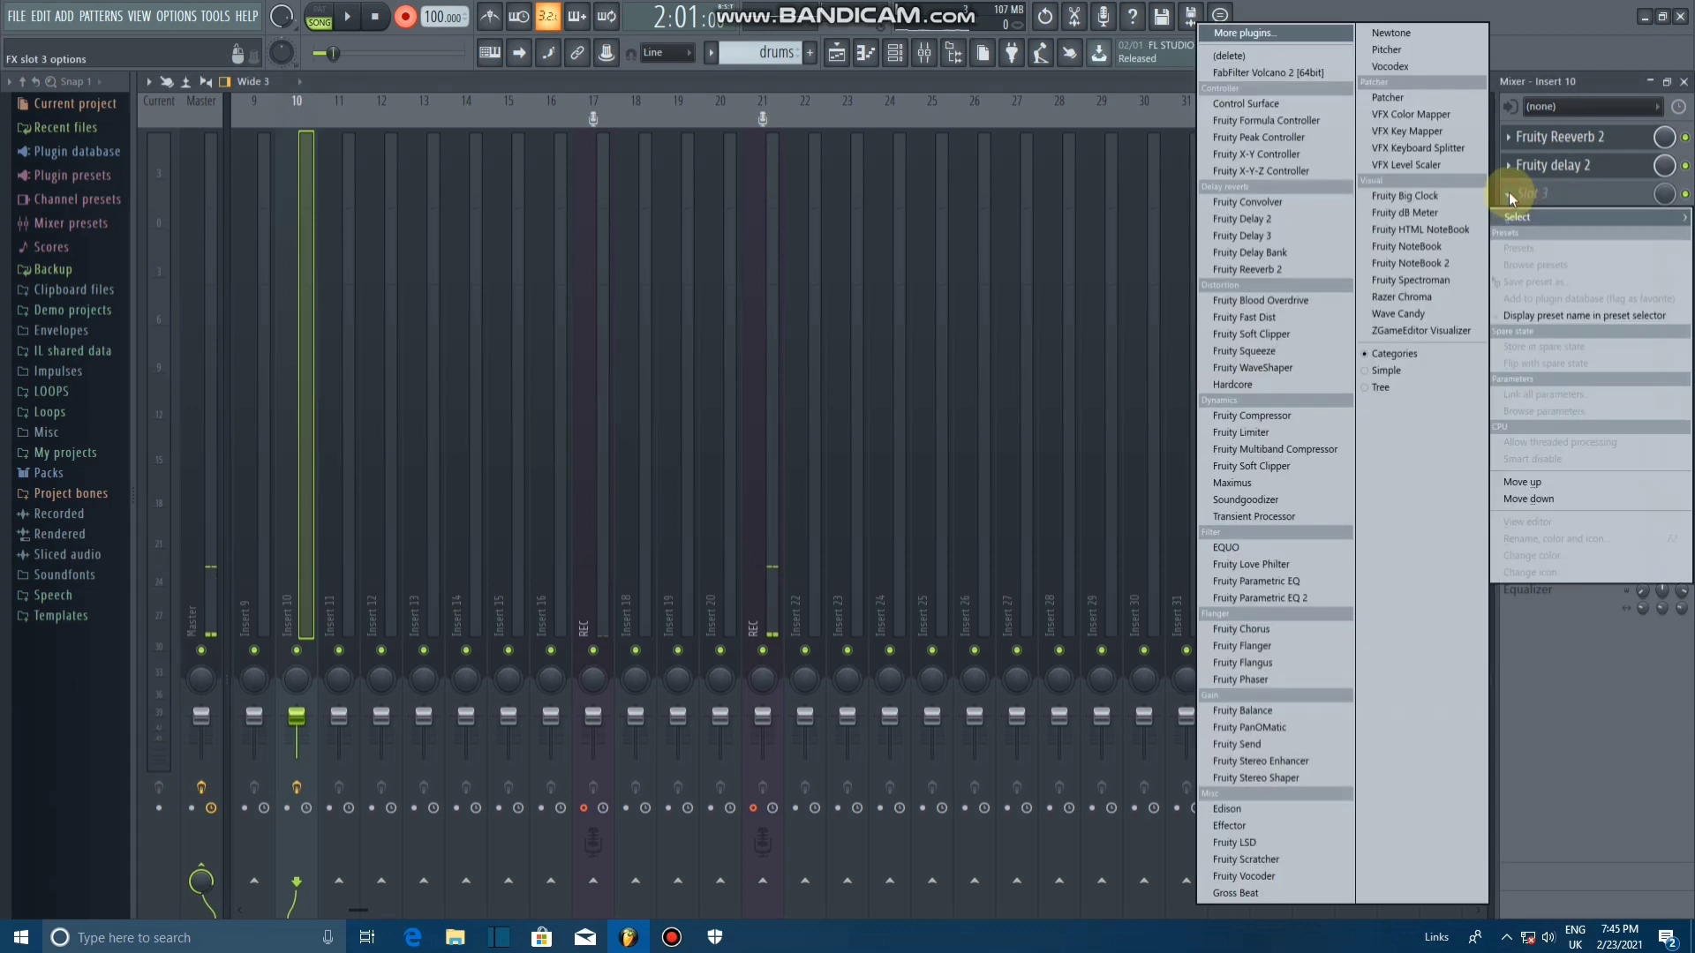
click(1308, 600)
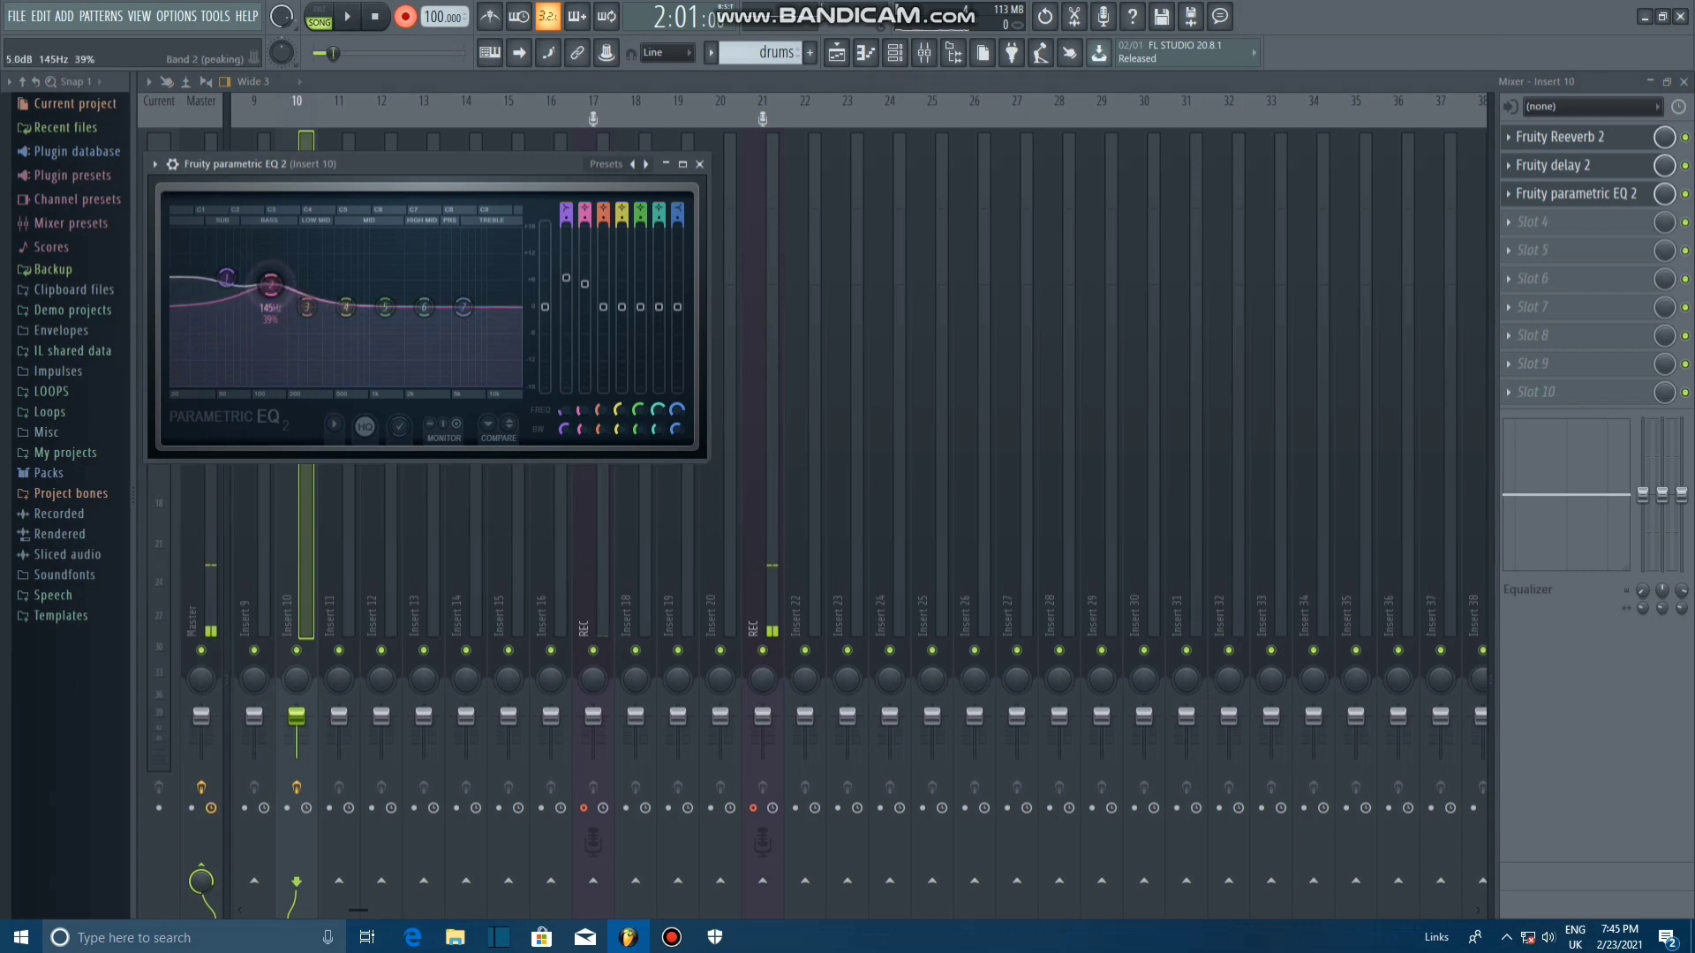
Step: Boost EQ band 2 to about 5 dB at 145 Hz, raise the band 7 high shelf slightly, and return to the playlist
drag(266, 307, 269, 281)
drag(464, 307, 464, 301)
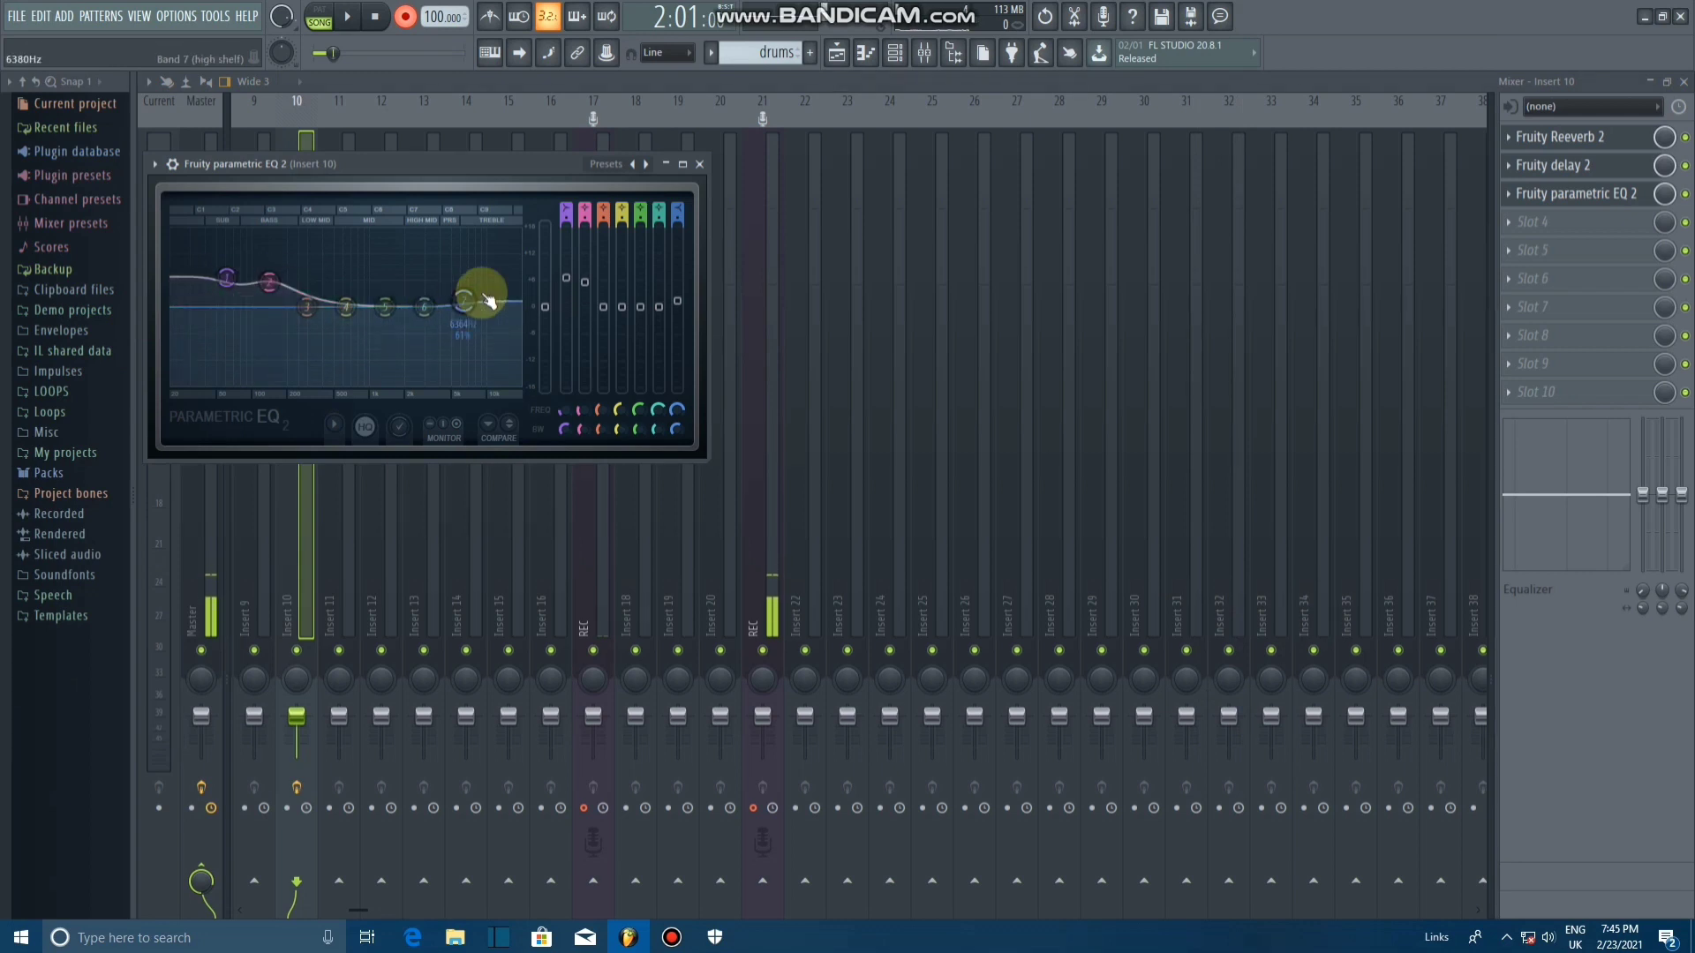
click(683, 165)
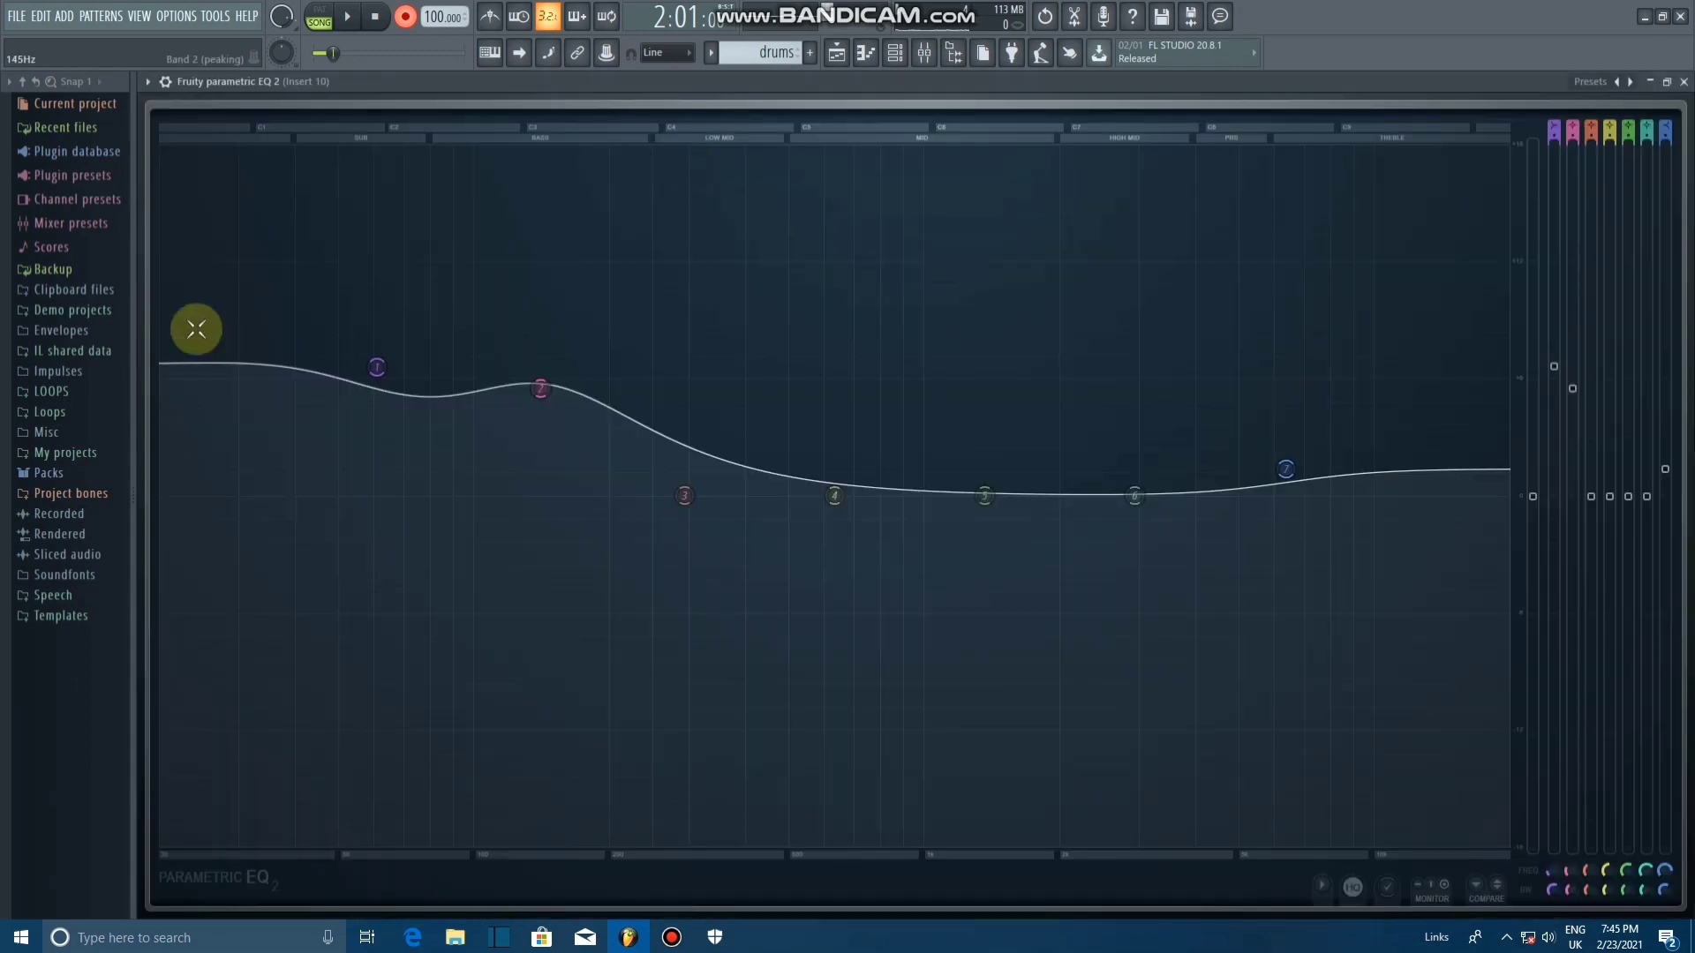
click(1666, 81)
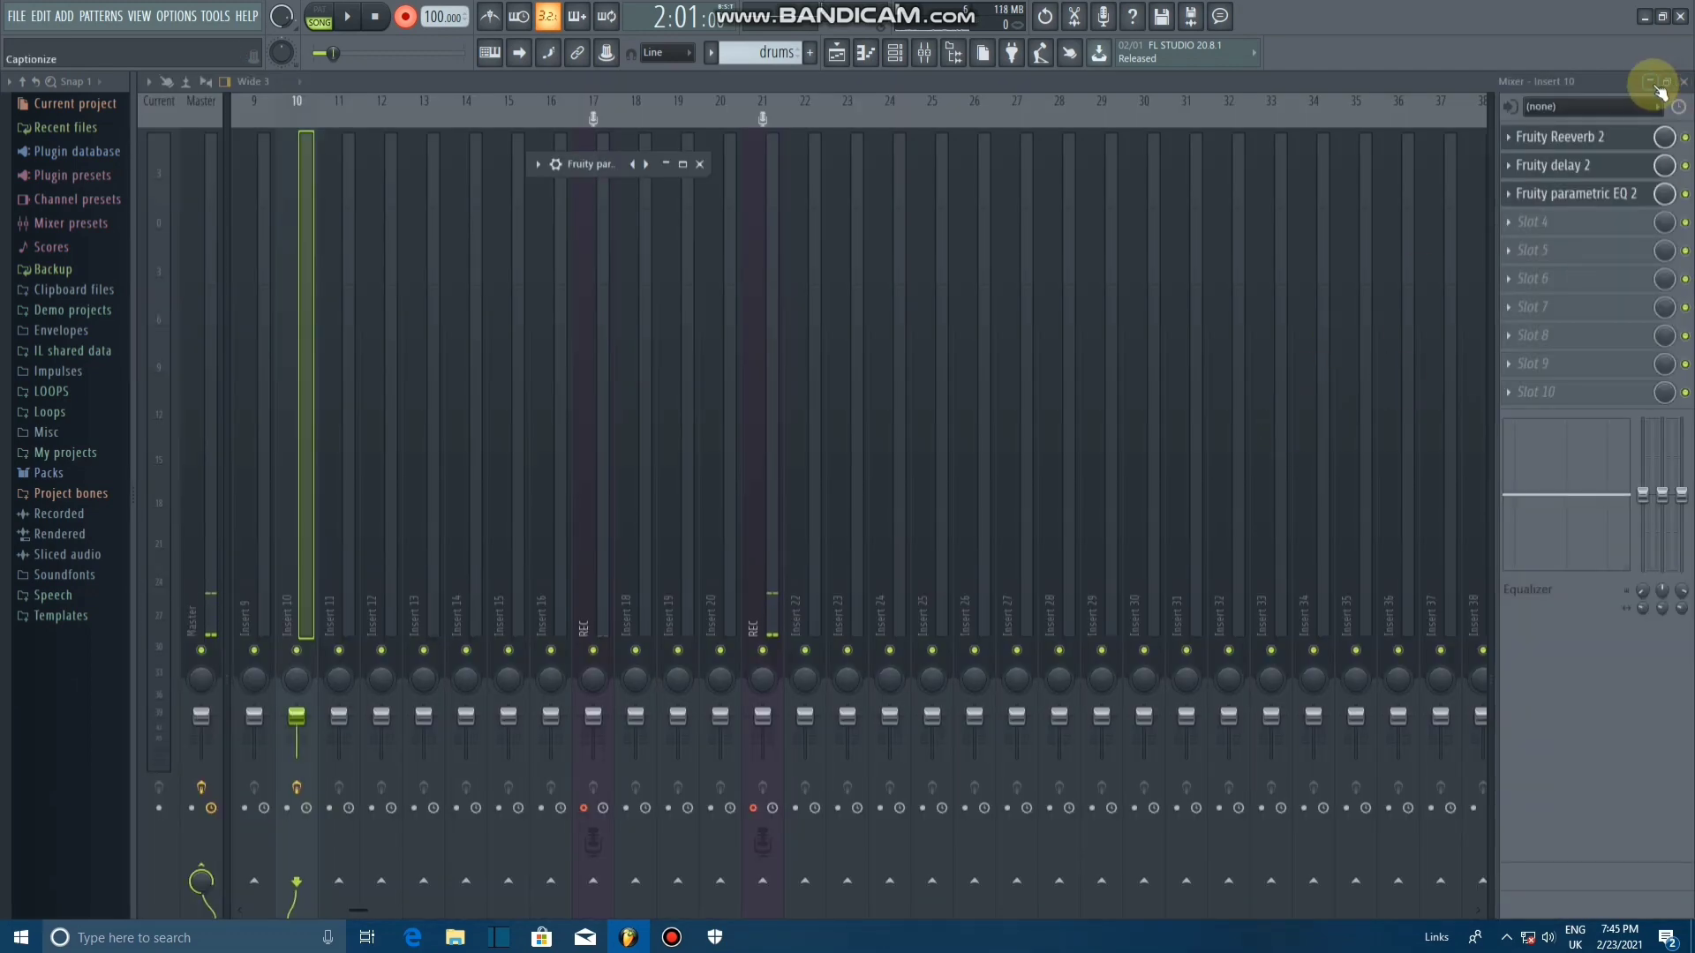
click(1652, 84)
click(1240, 554)
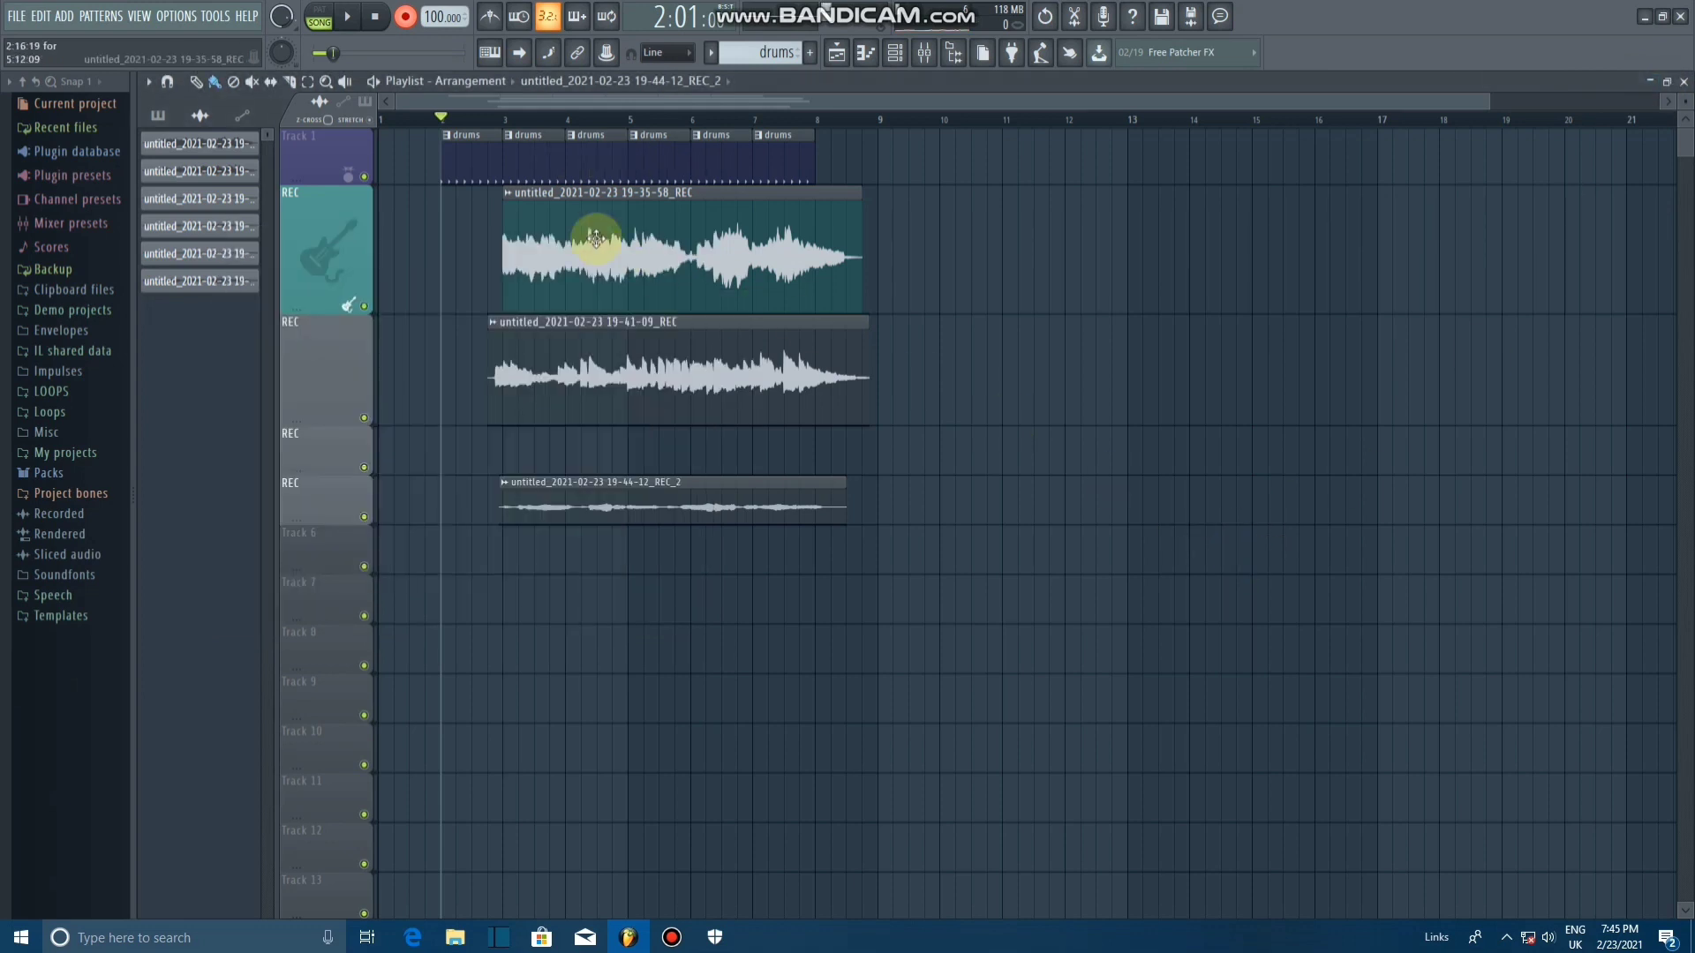
Step: Play back the arrangement from the middle of bar 2, stop it, and return the playhead to bar 2
key(space)
click(477, 119)
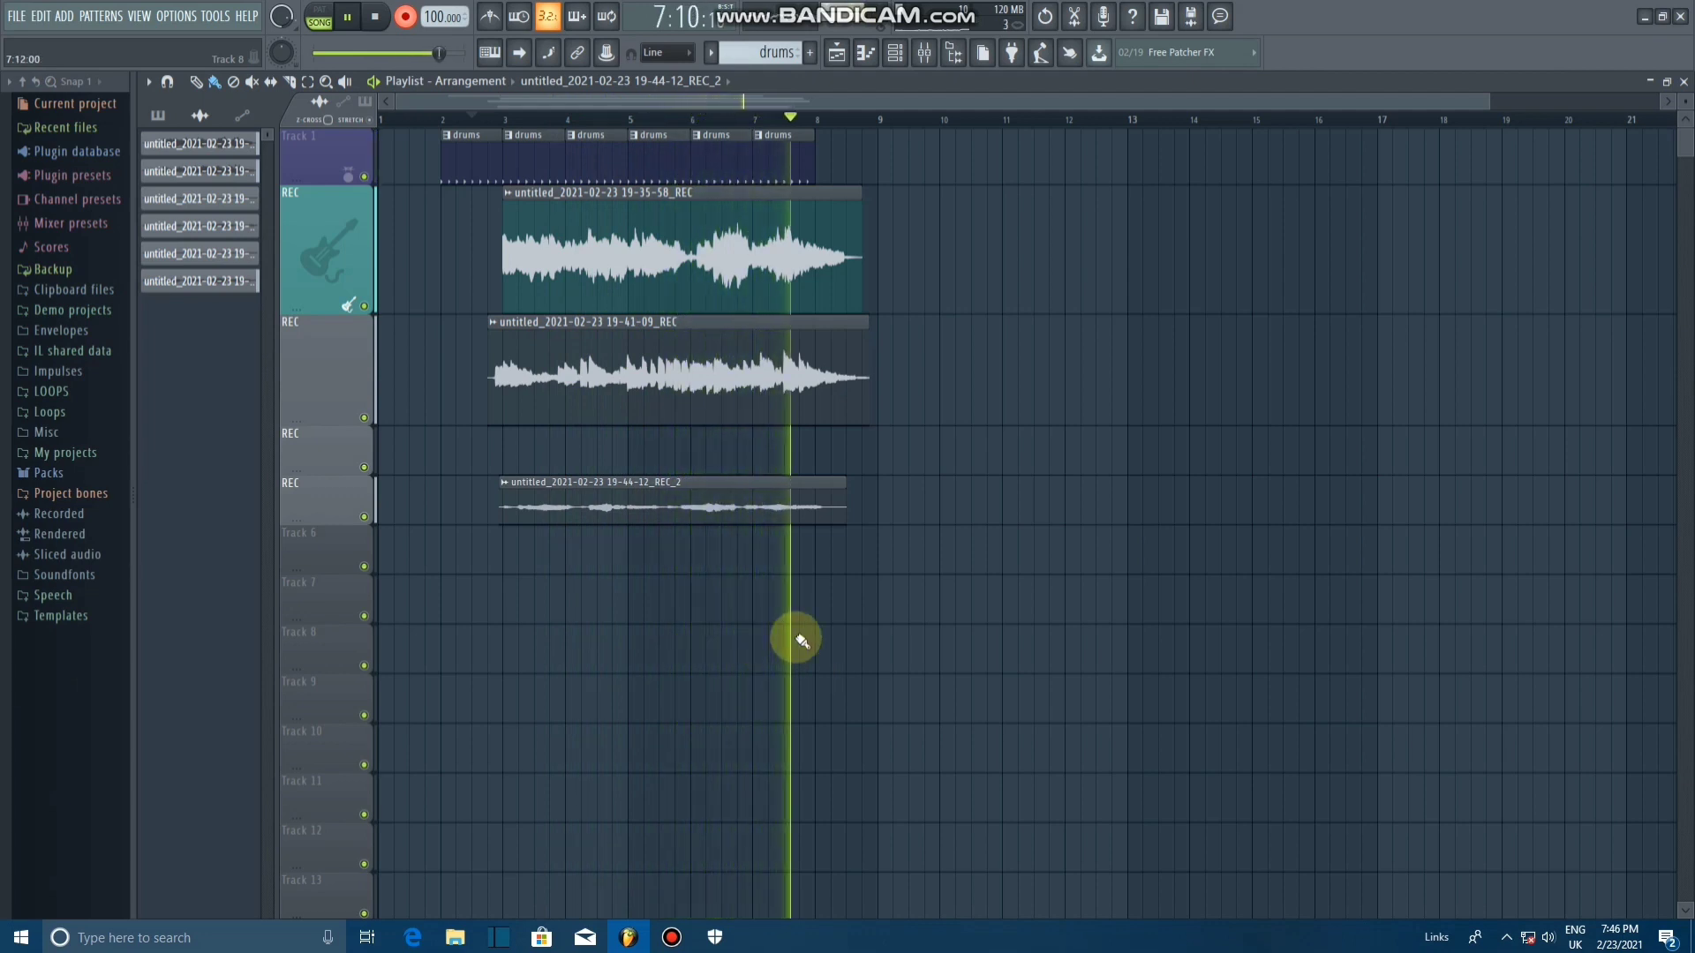
key(space)
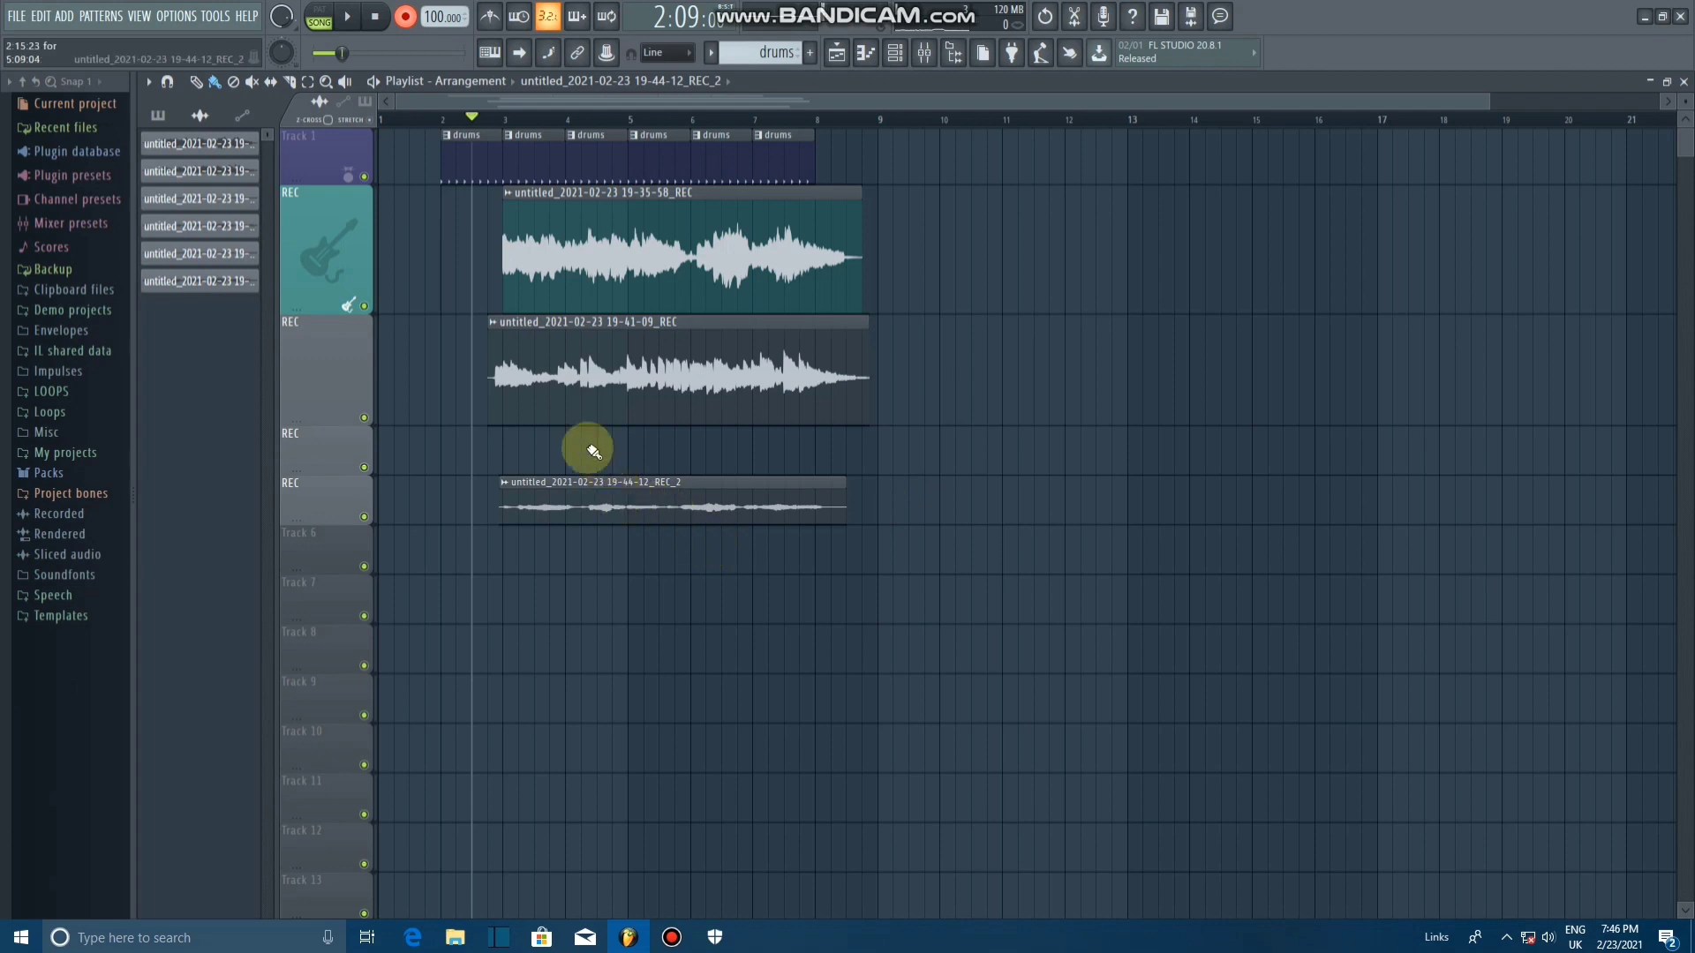
click(441, 124)
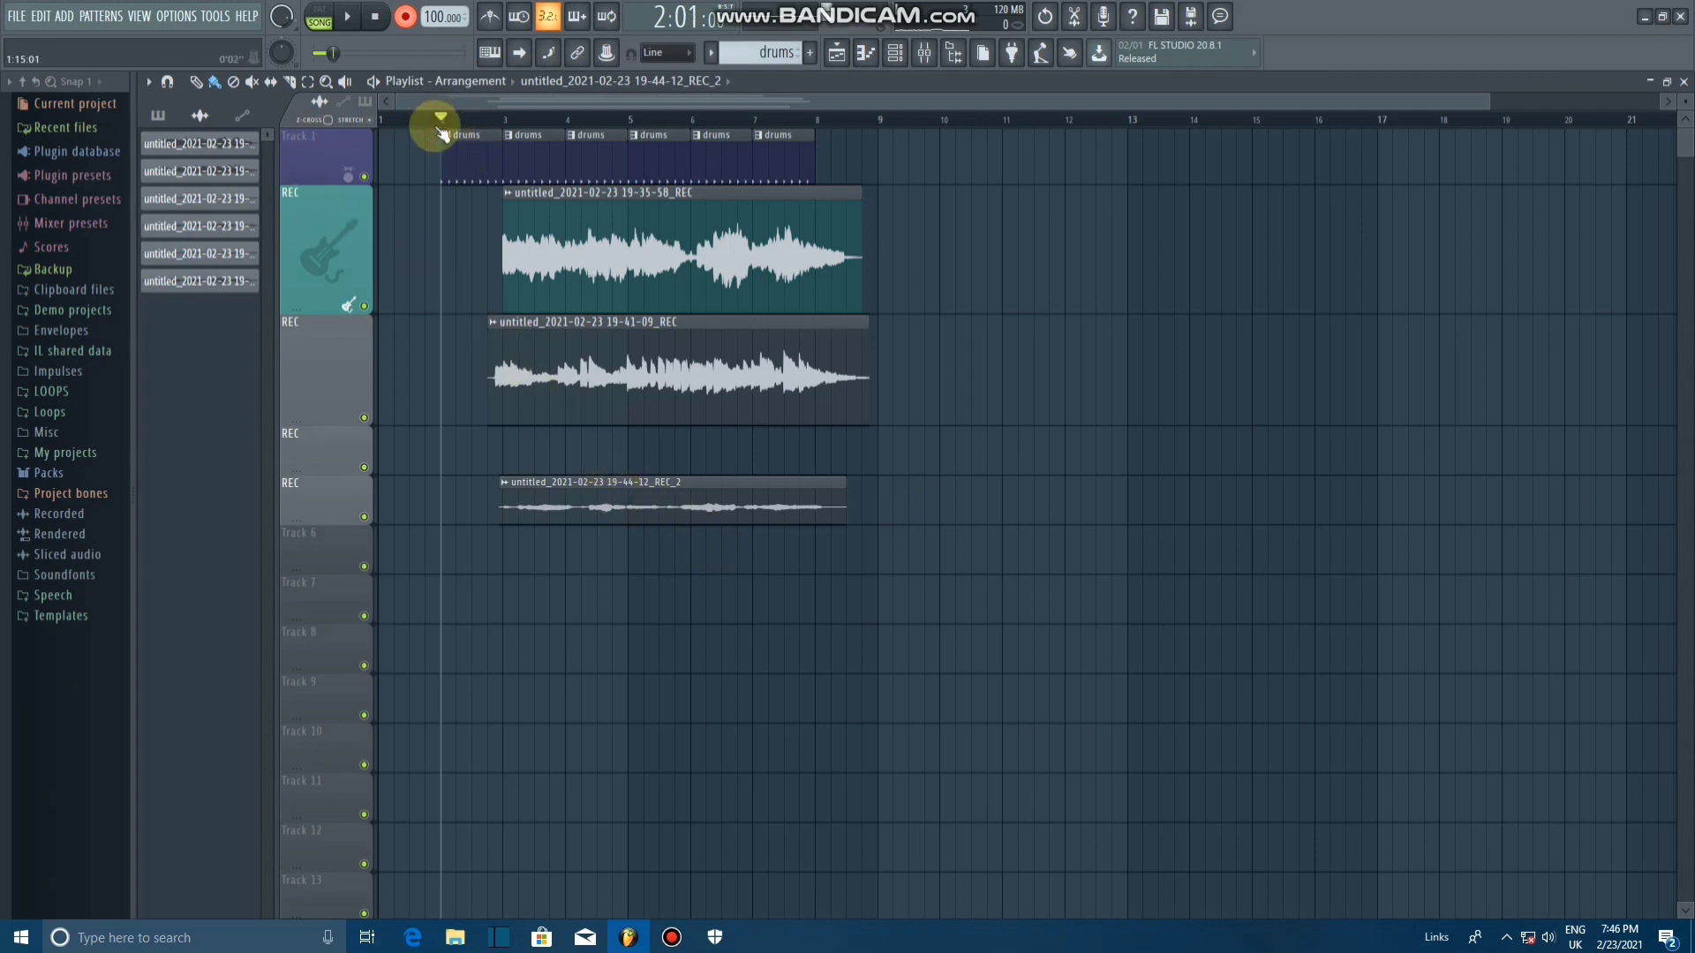
Step: Set up an MP3 export to the Desktop named mithunjs and decline to replace the existing file
click(24, 21)
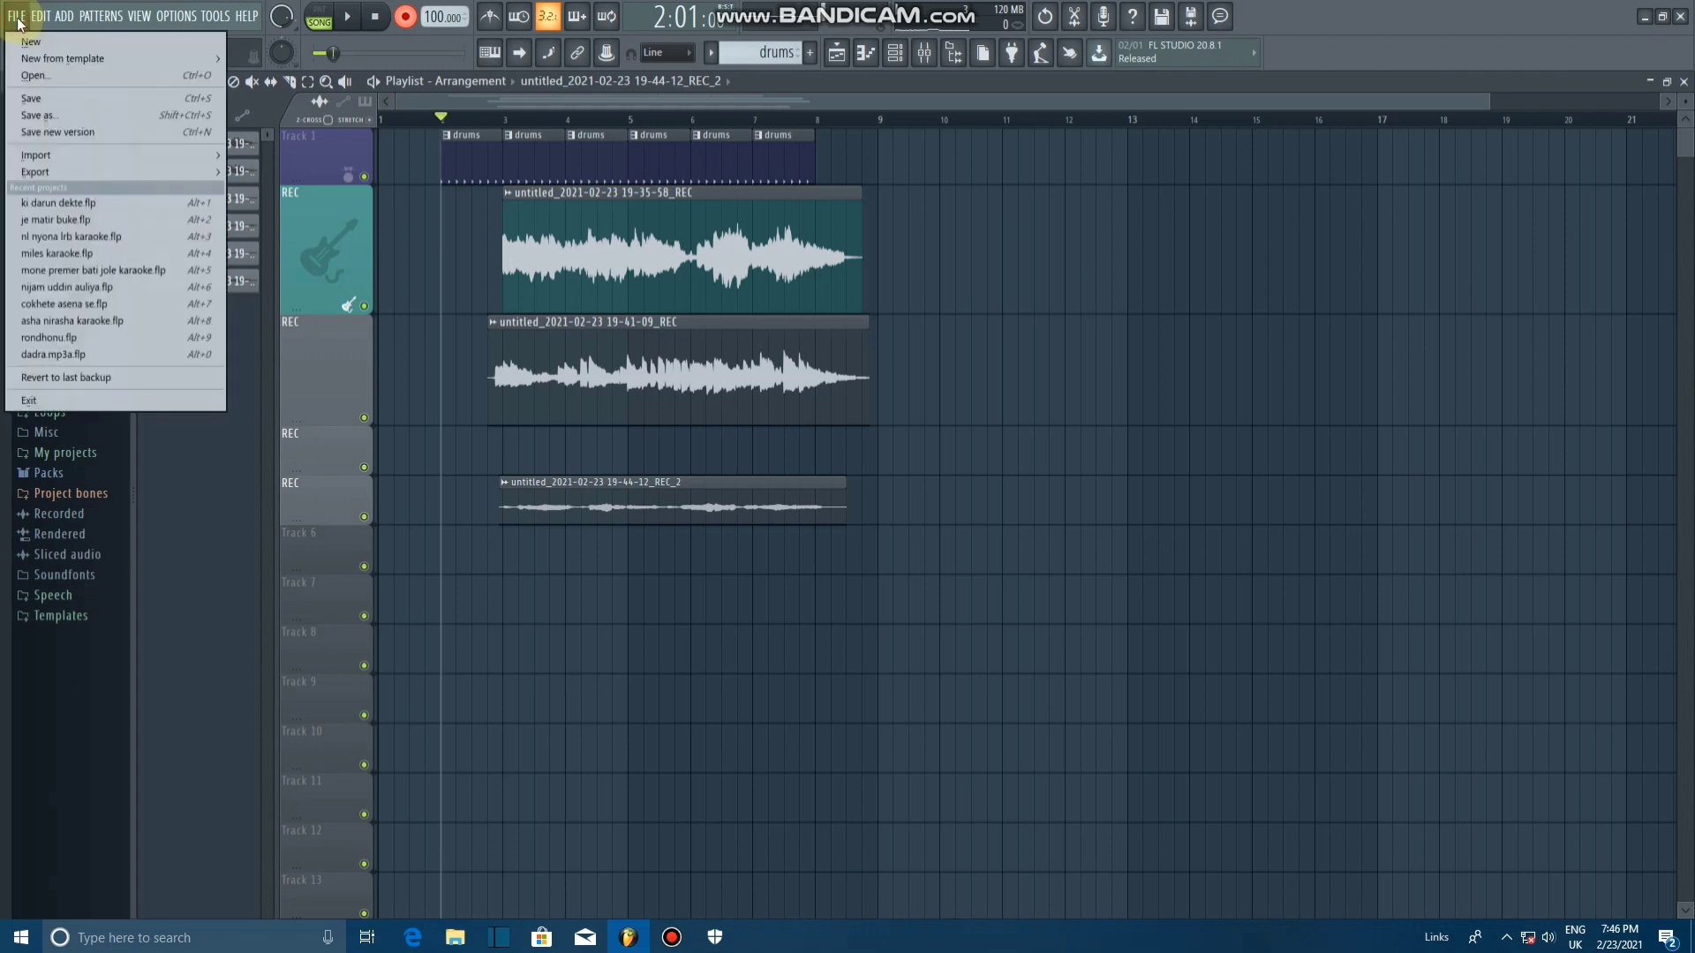
mouse_move(108, 172)
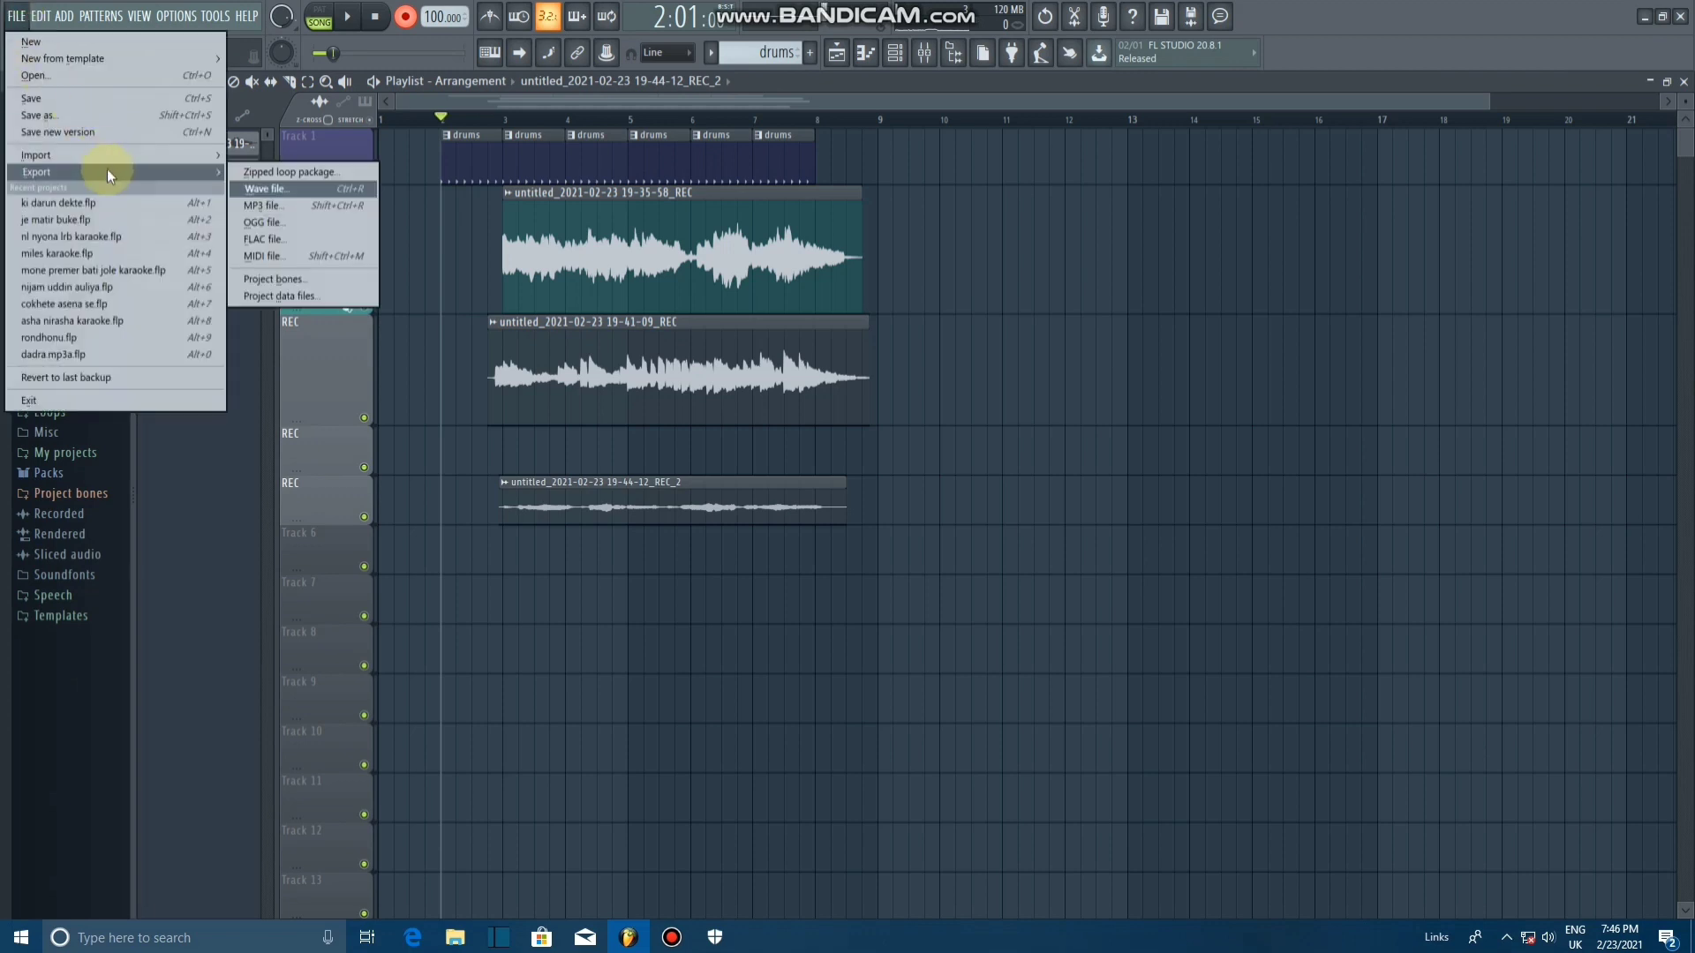
click(284, 207)
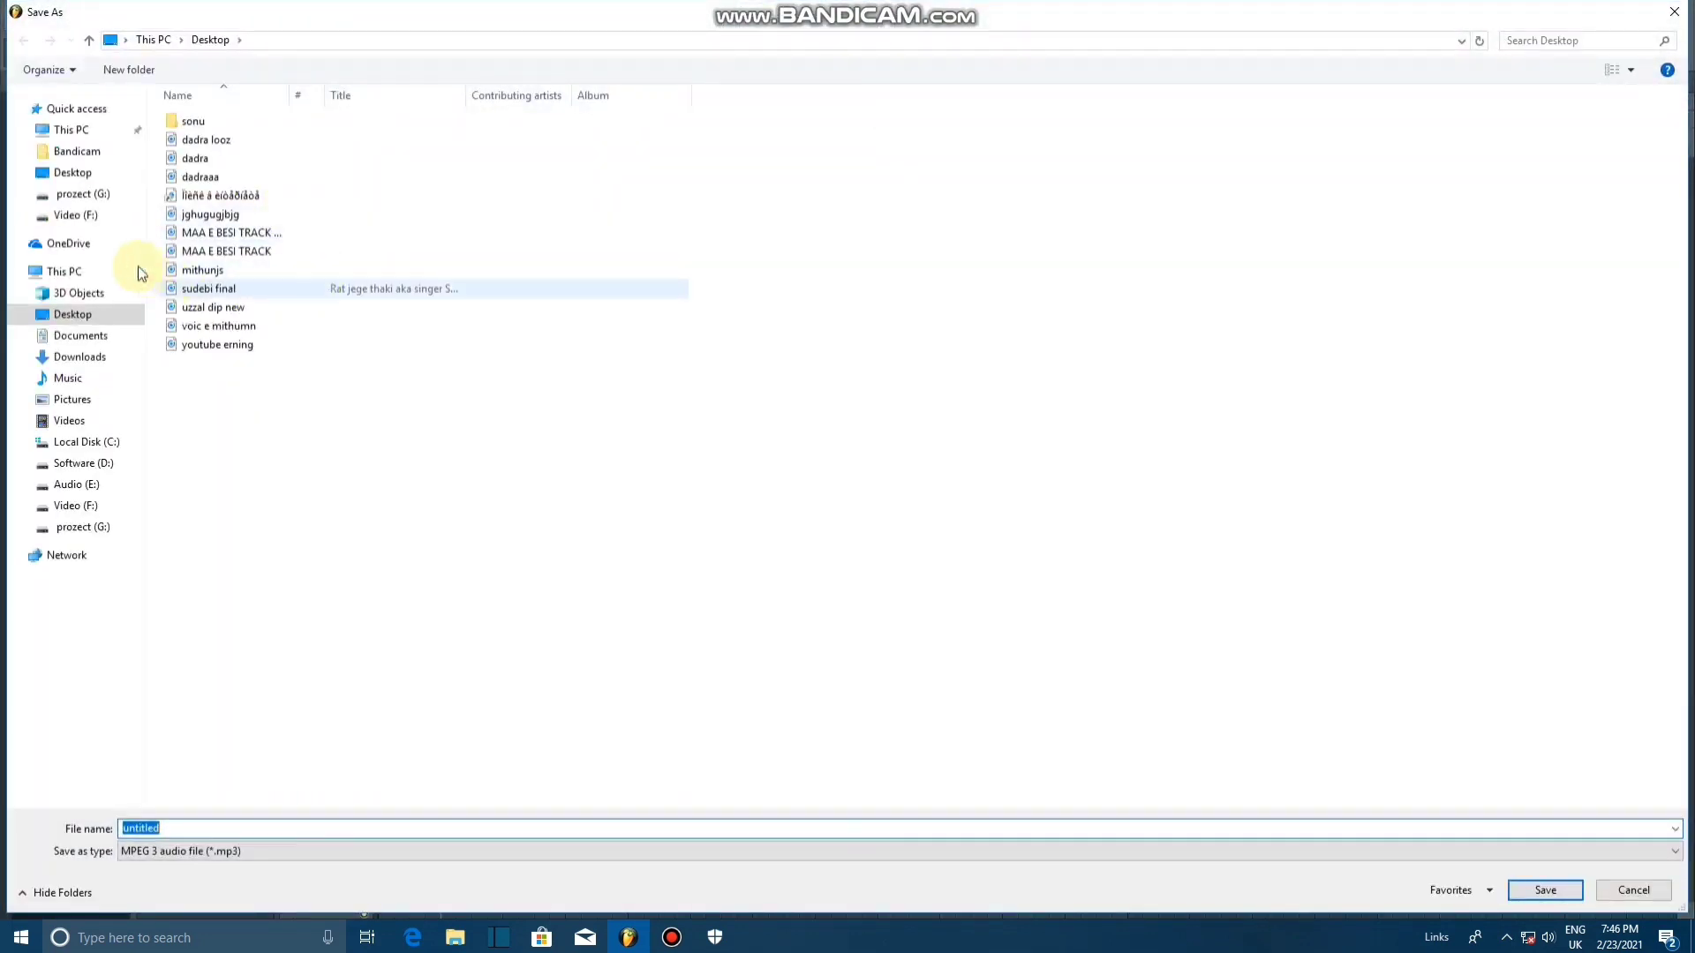
click(78, 174)
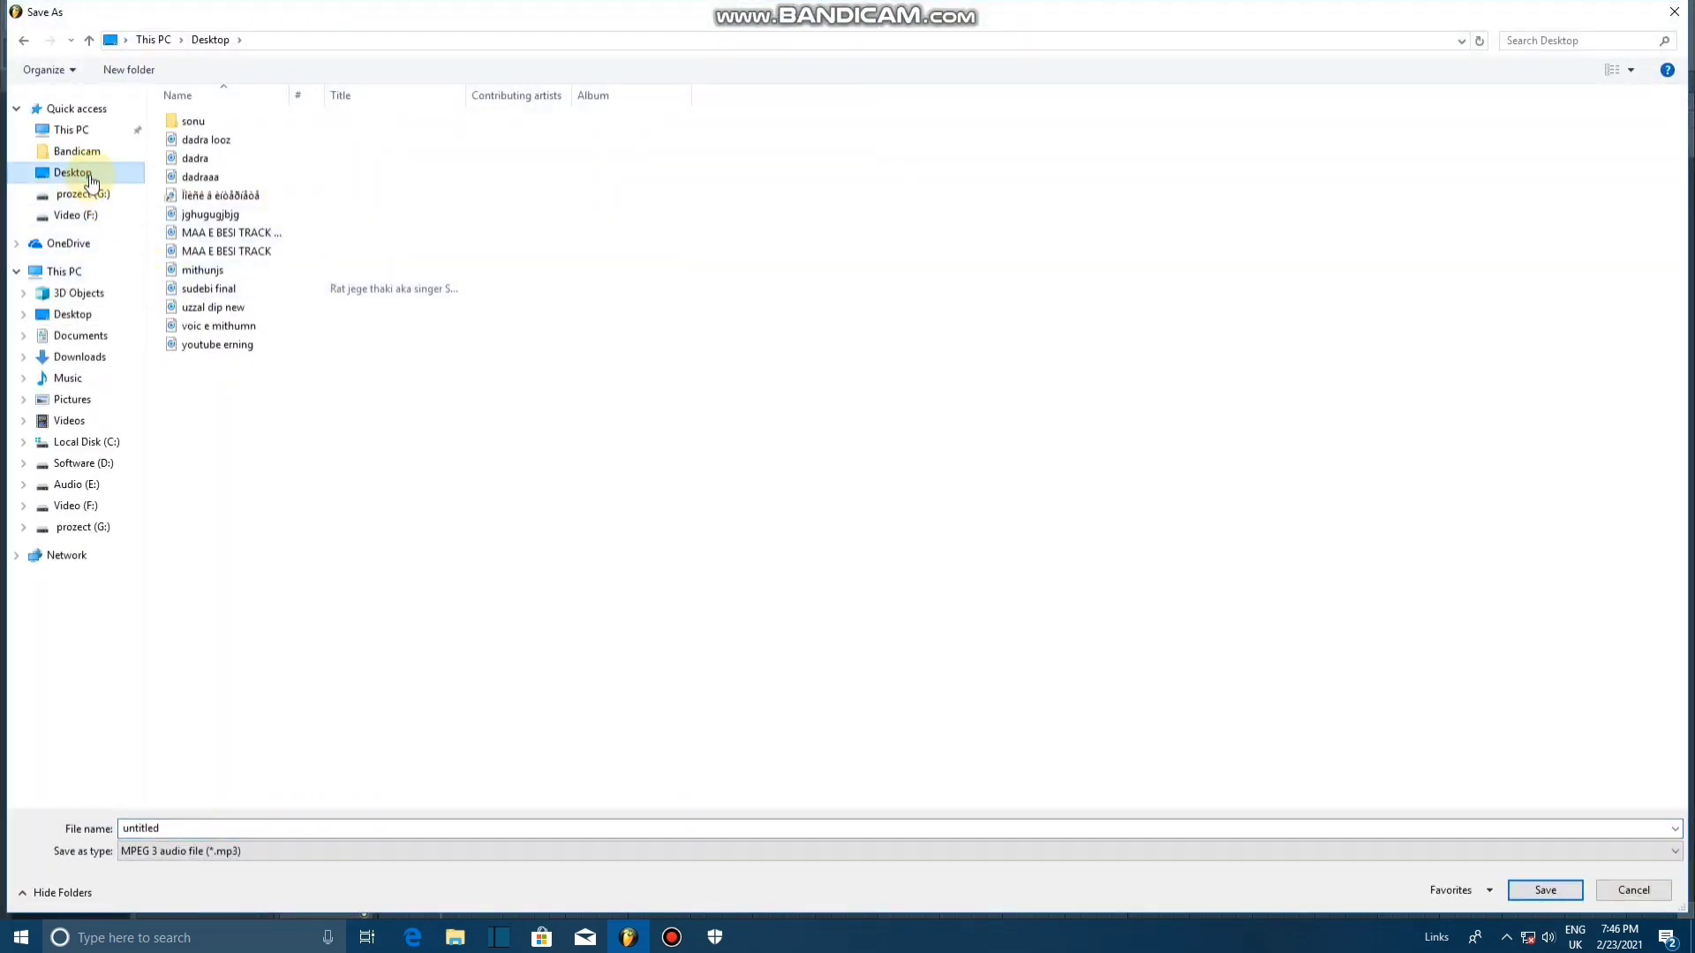
click(412, 828)
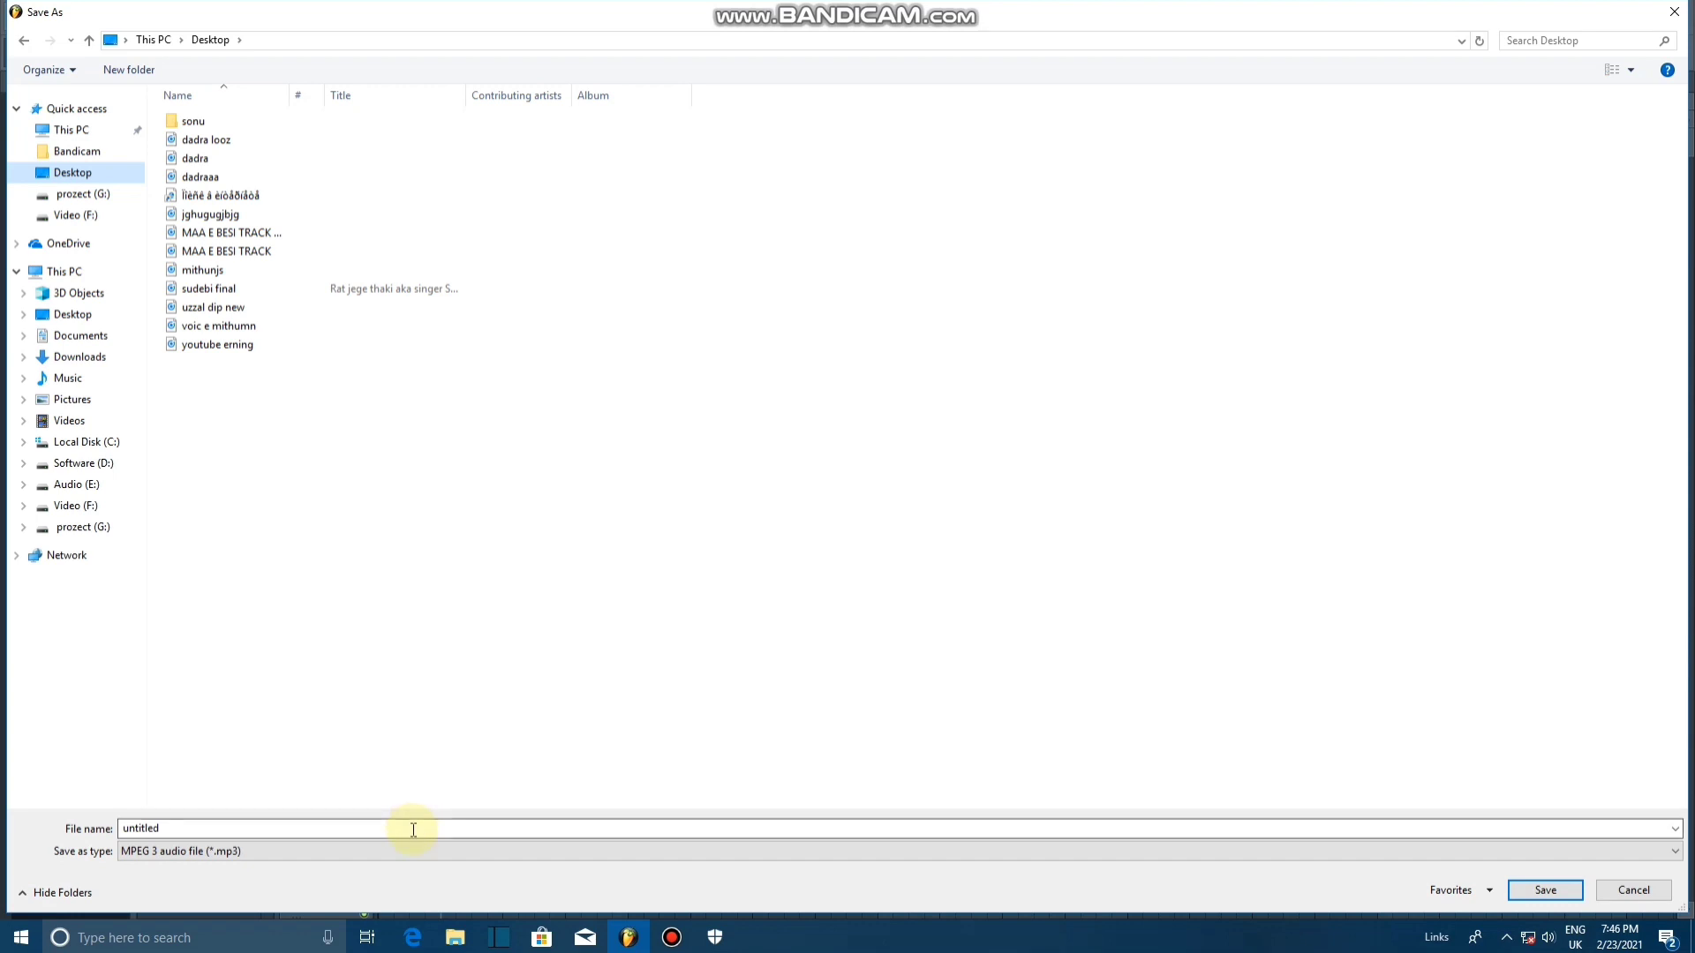
key(BackSpace)
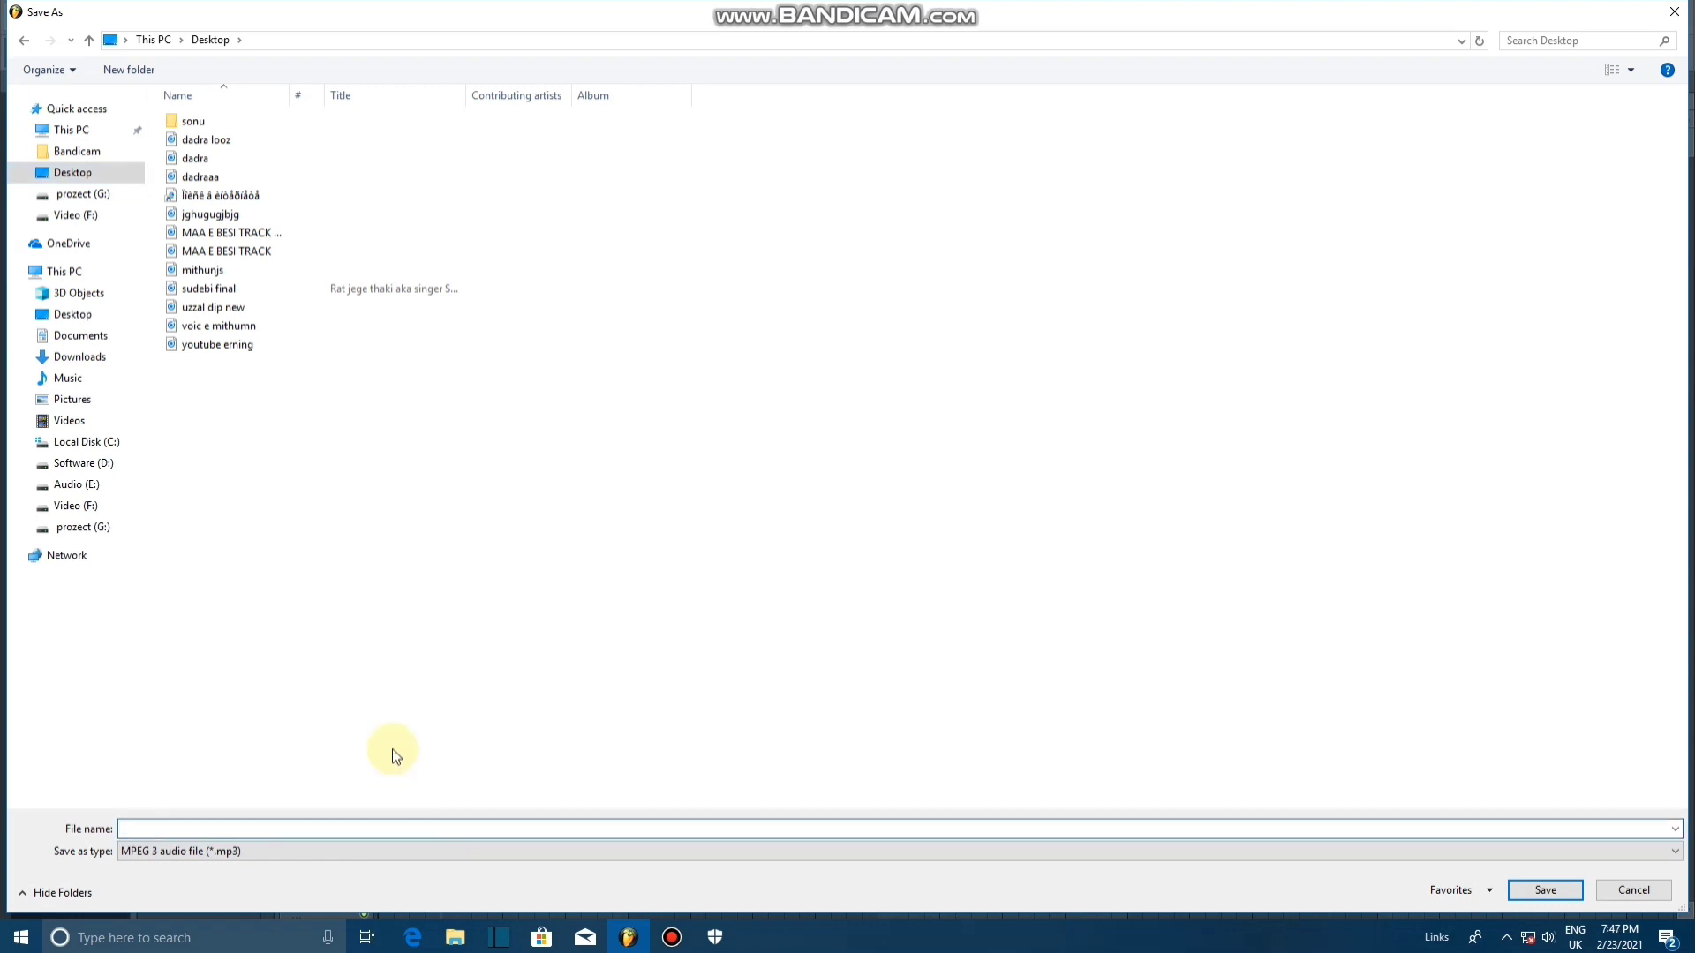
text(mit)
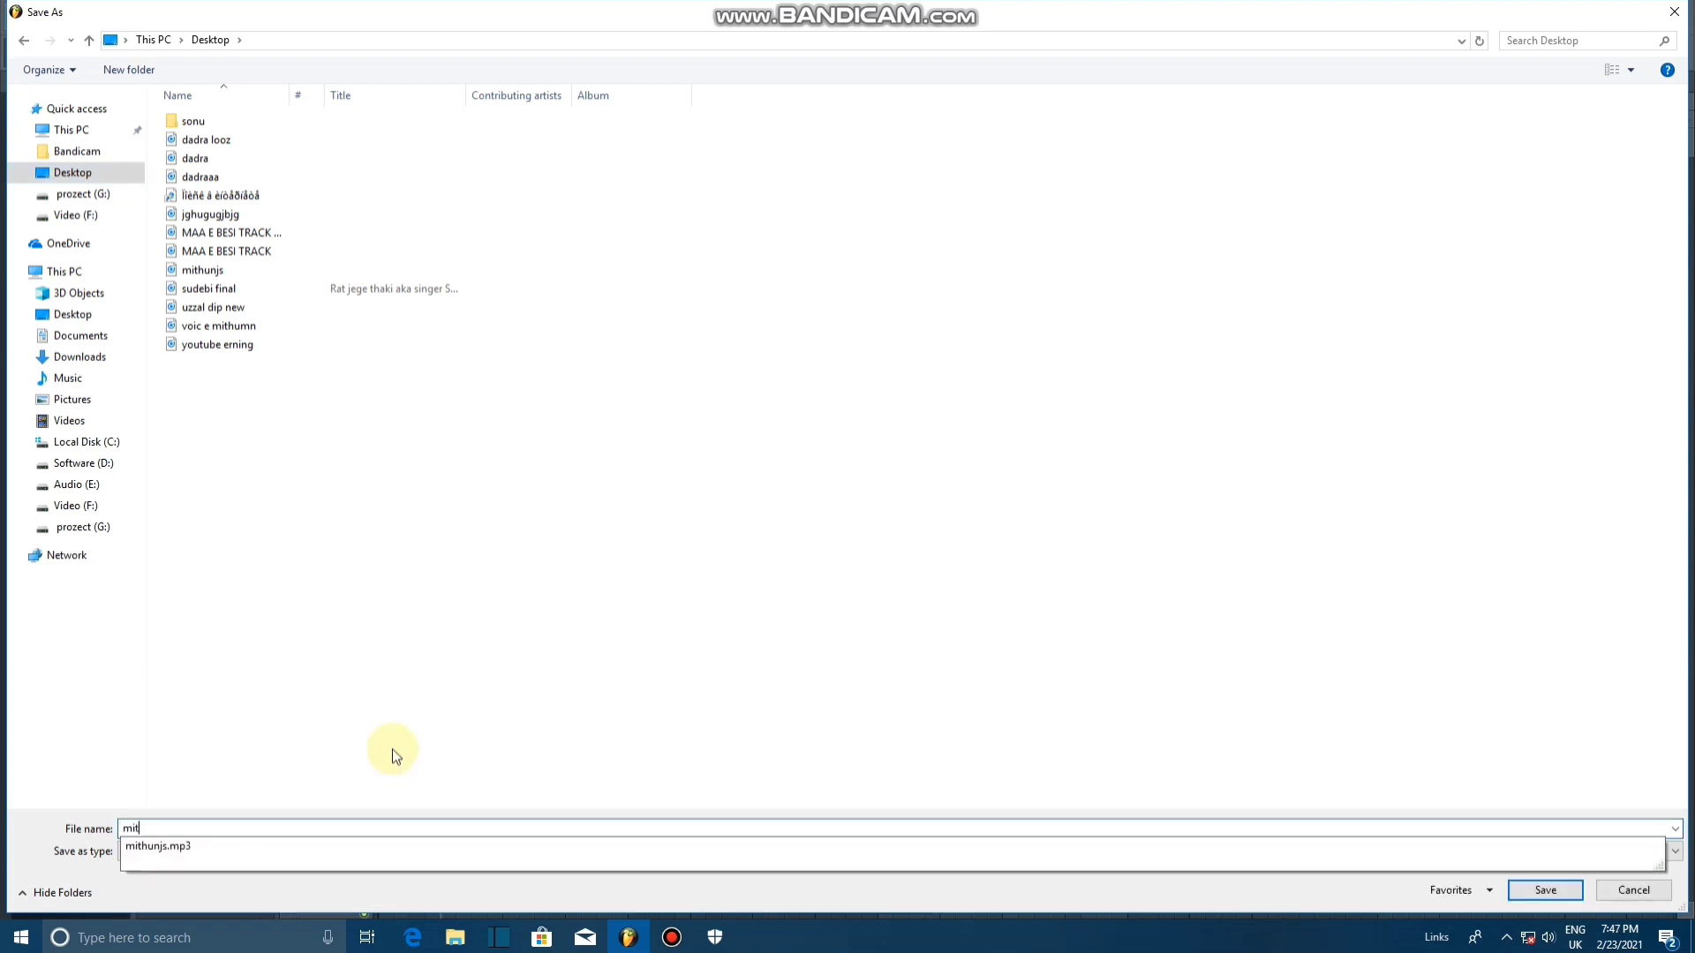
text(hunjs)
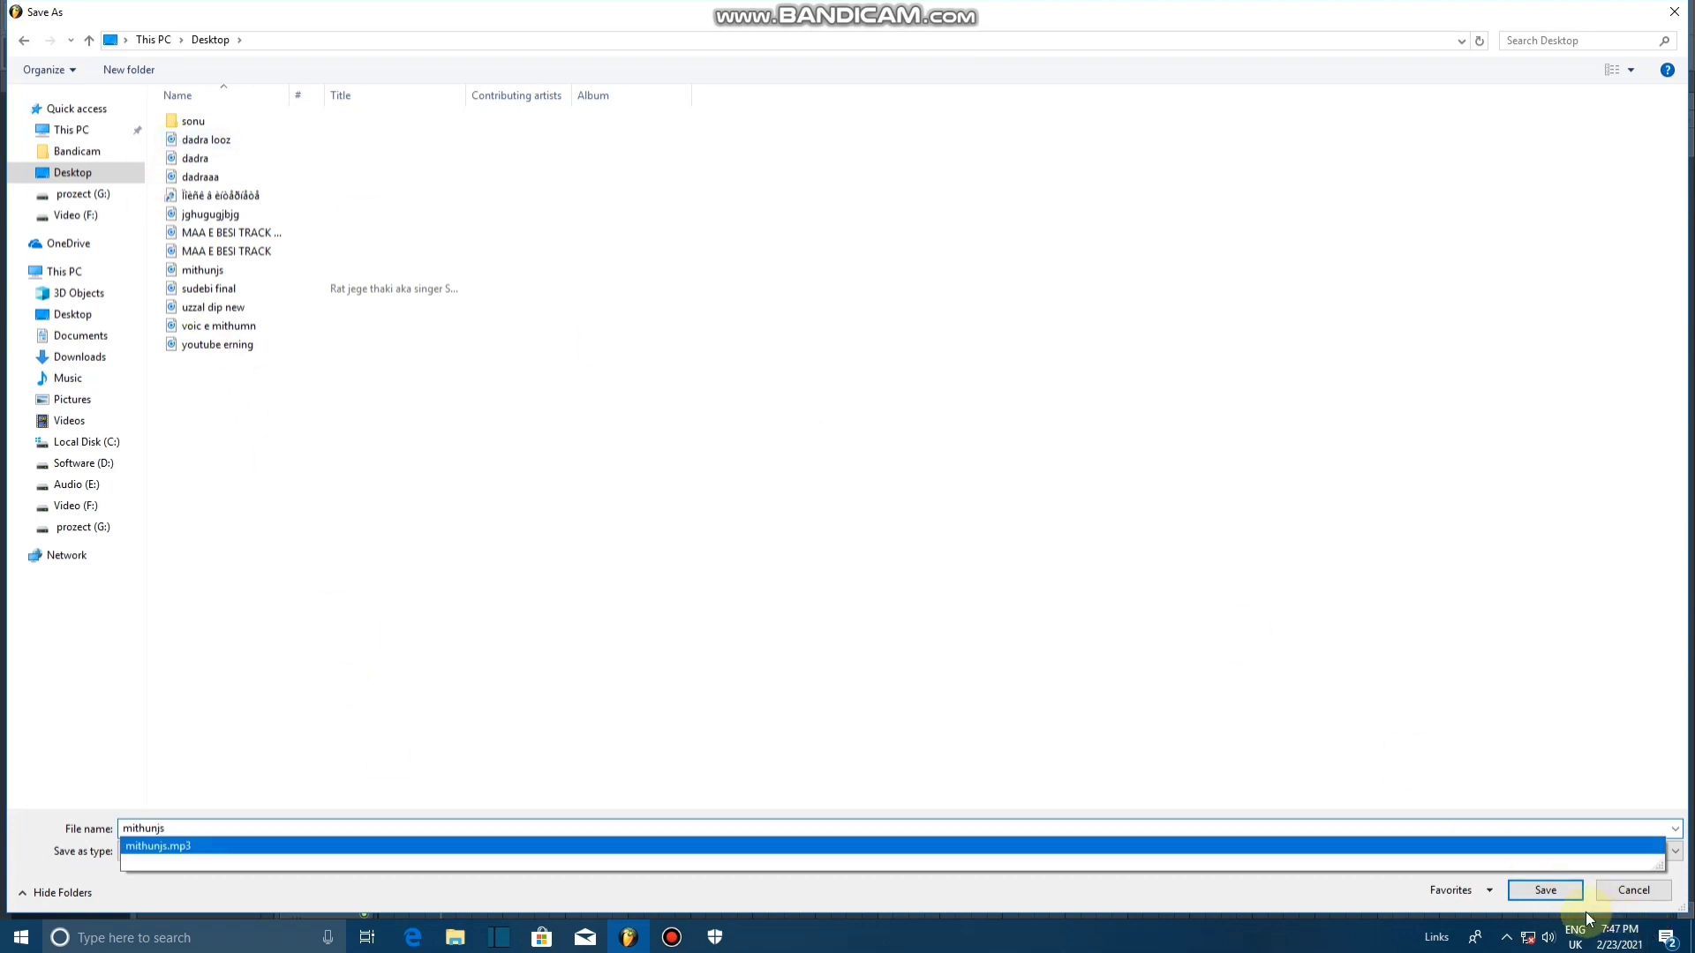
click(1547, 892)
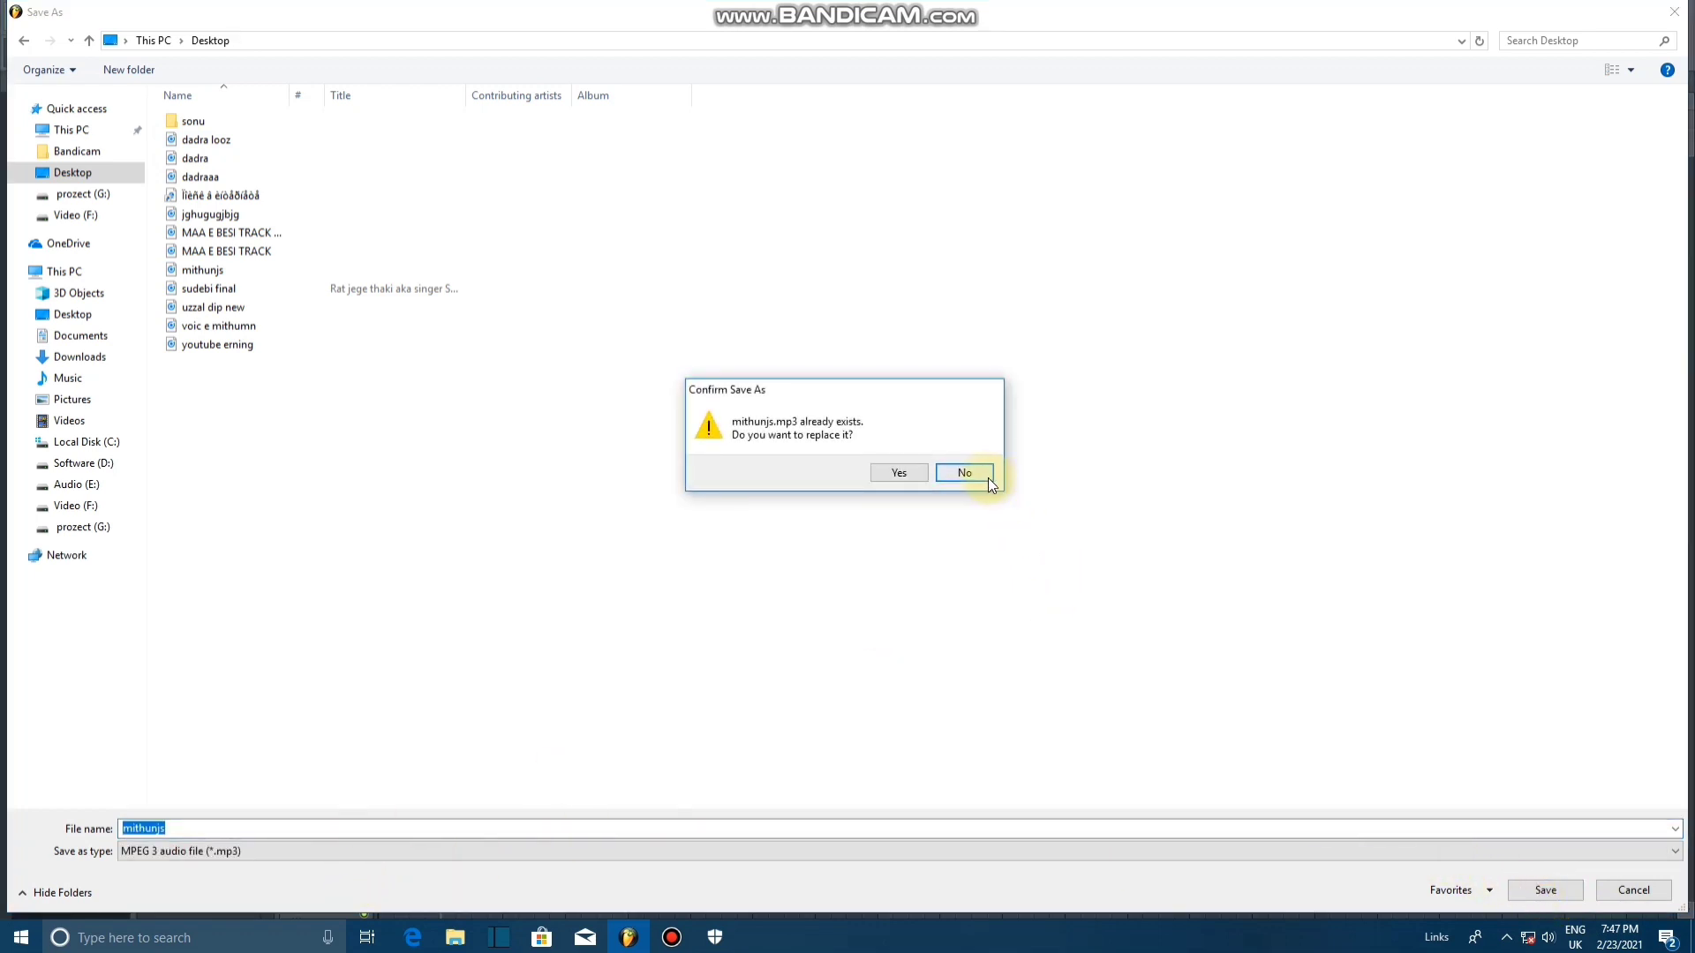
click(965, 474)
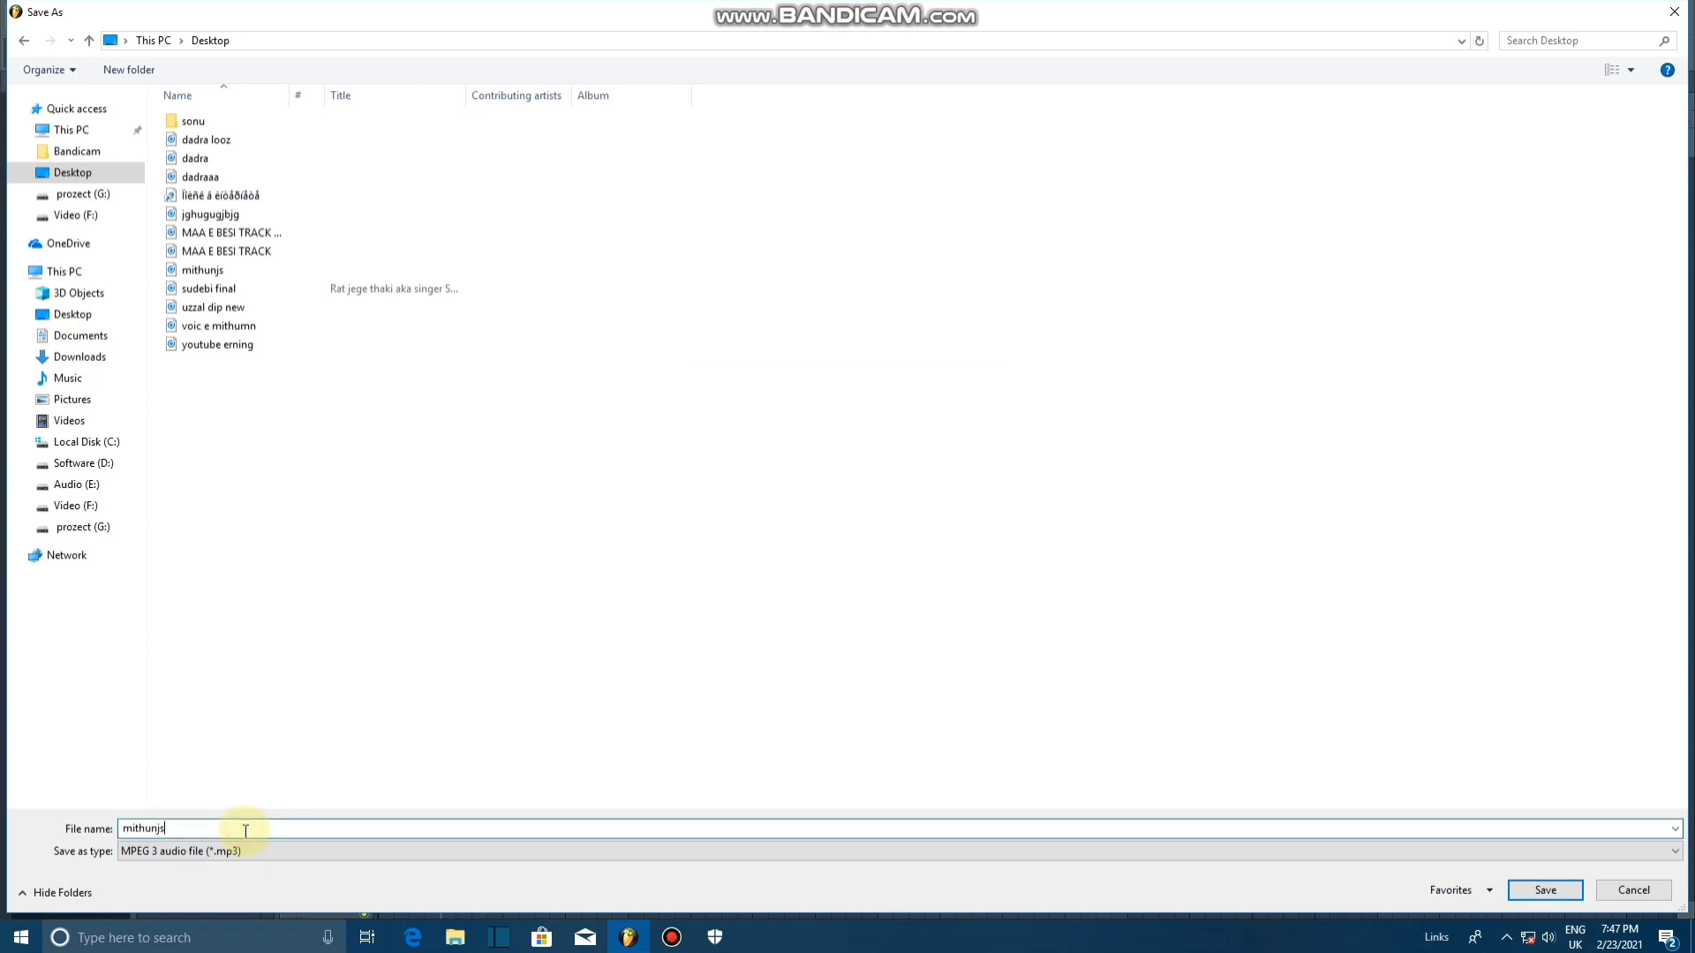
Step: Change the MP3 file name to mithunjs.1 and render the full song
text(.)
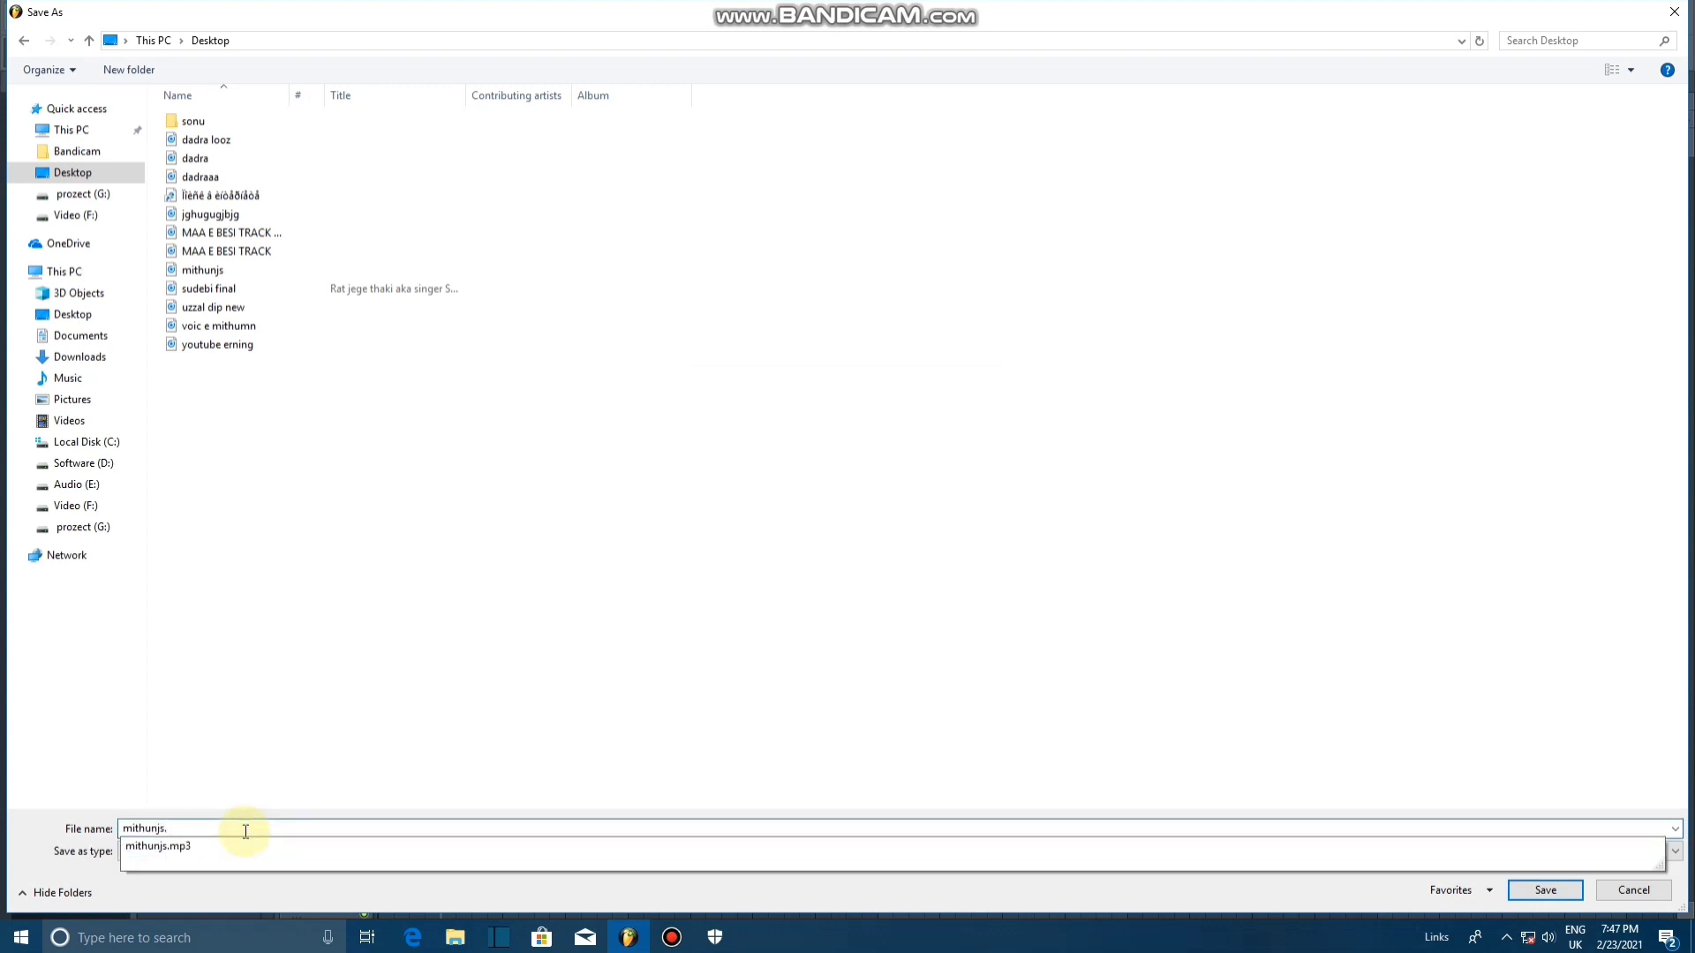
text(1)
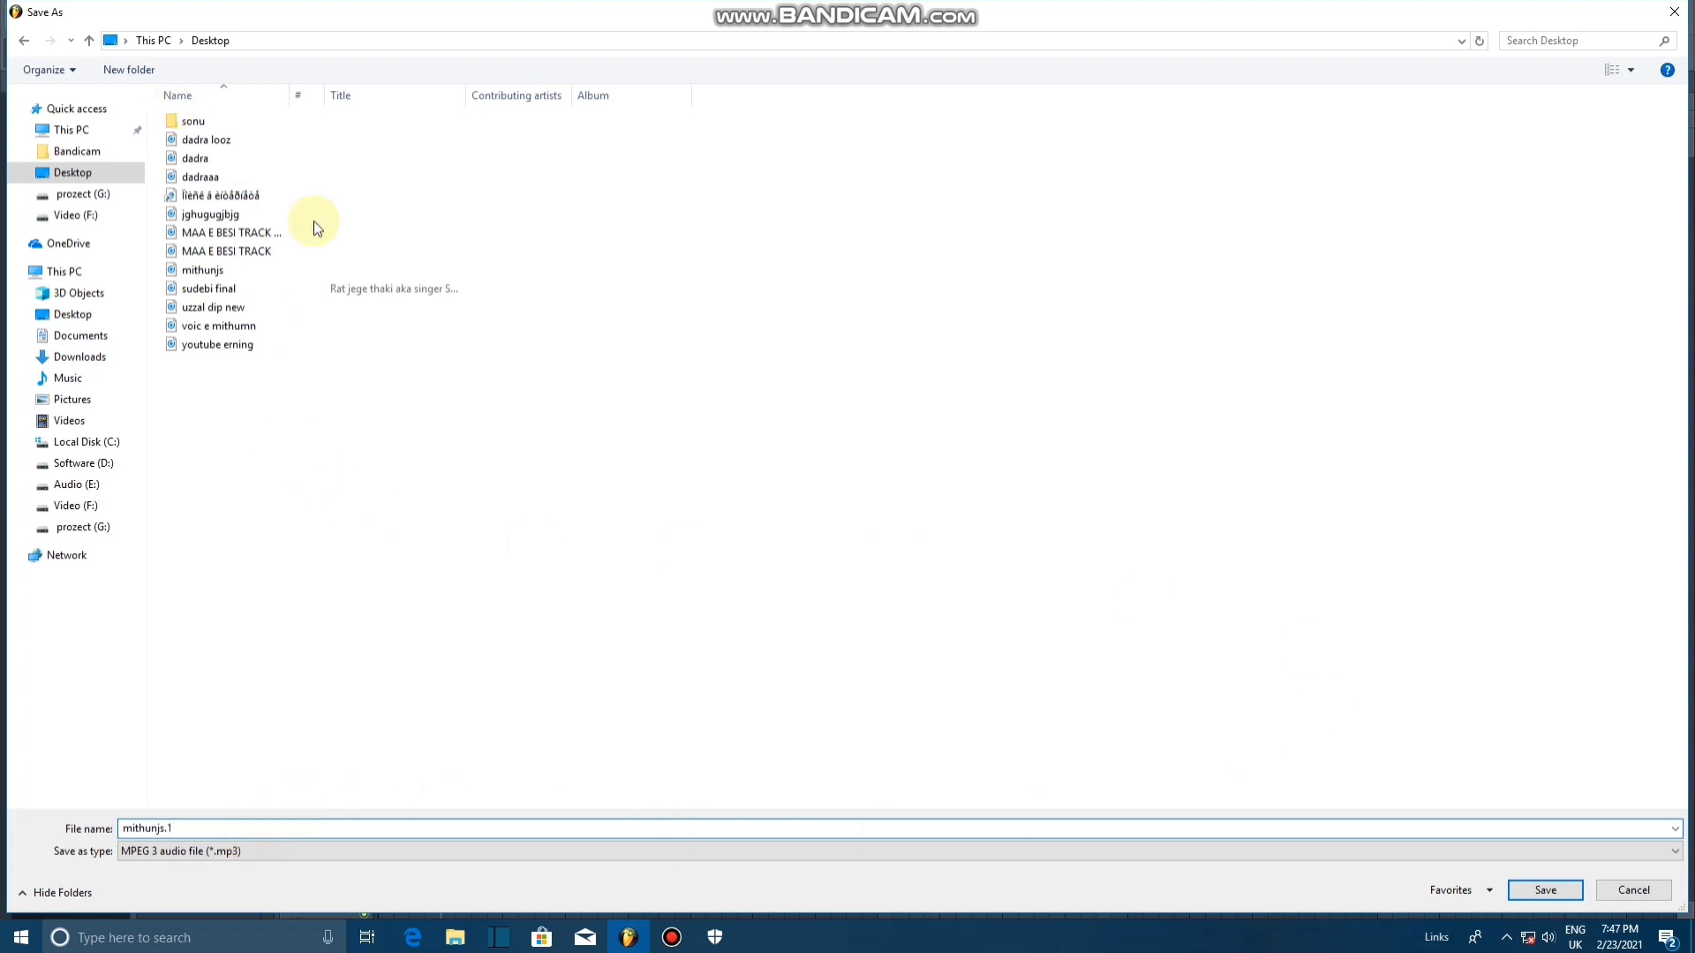
click(1545, 891)
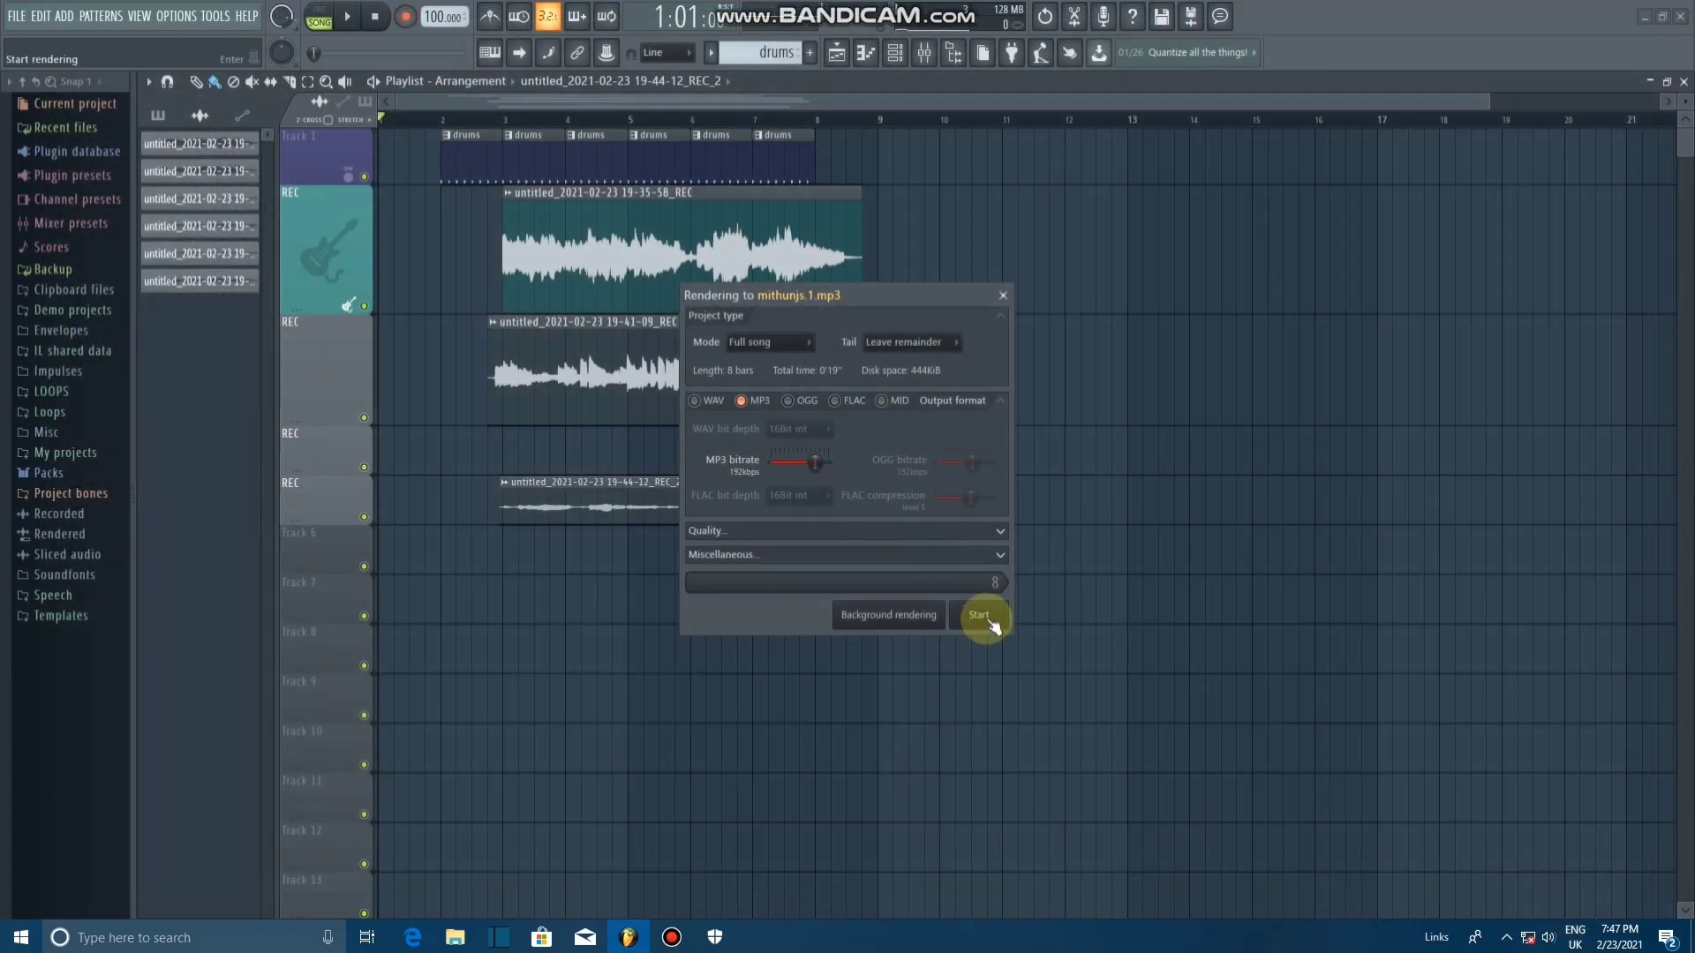
click(980, 616)
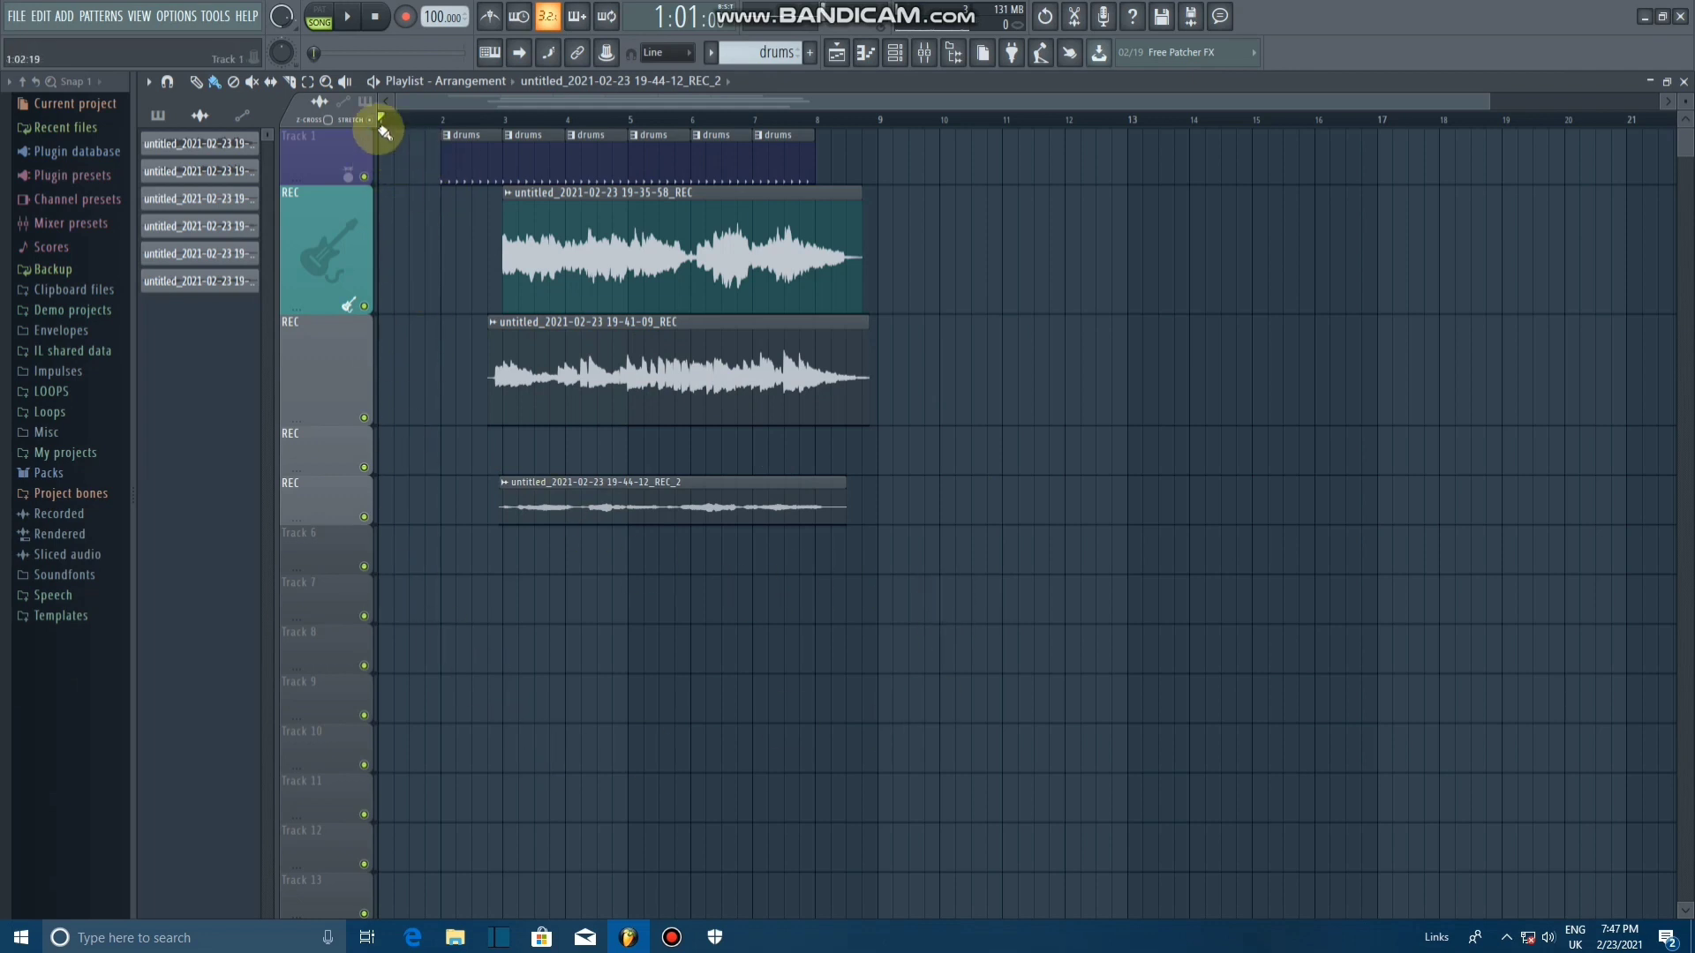
Step: Select all drum and recorded clips, move them one bar earlier so the drums start at bar 1, and deselect them
click(307, 82)
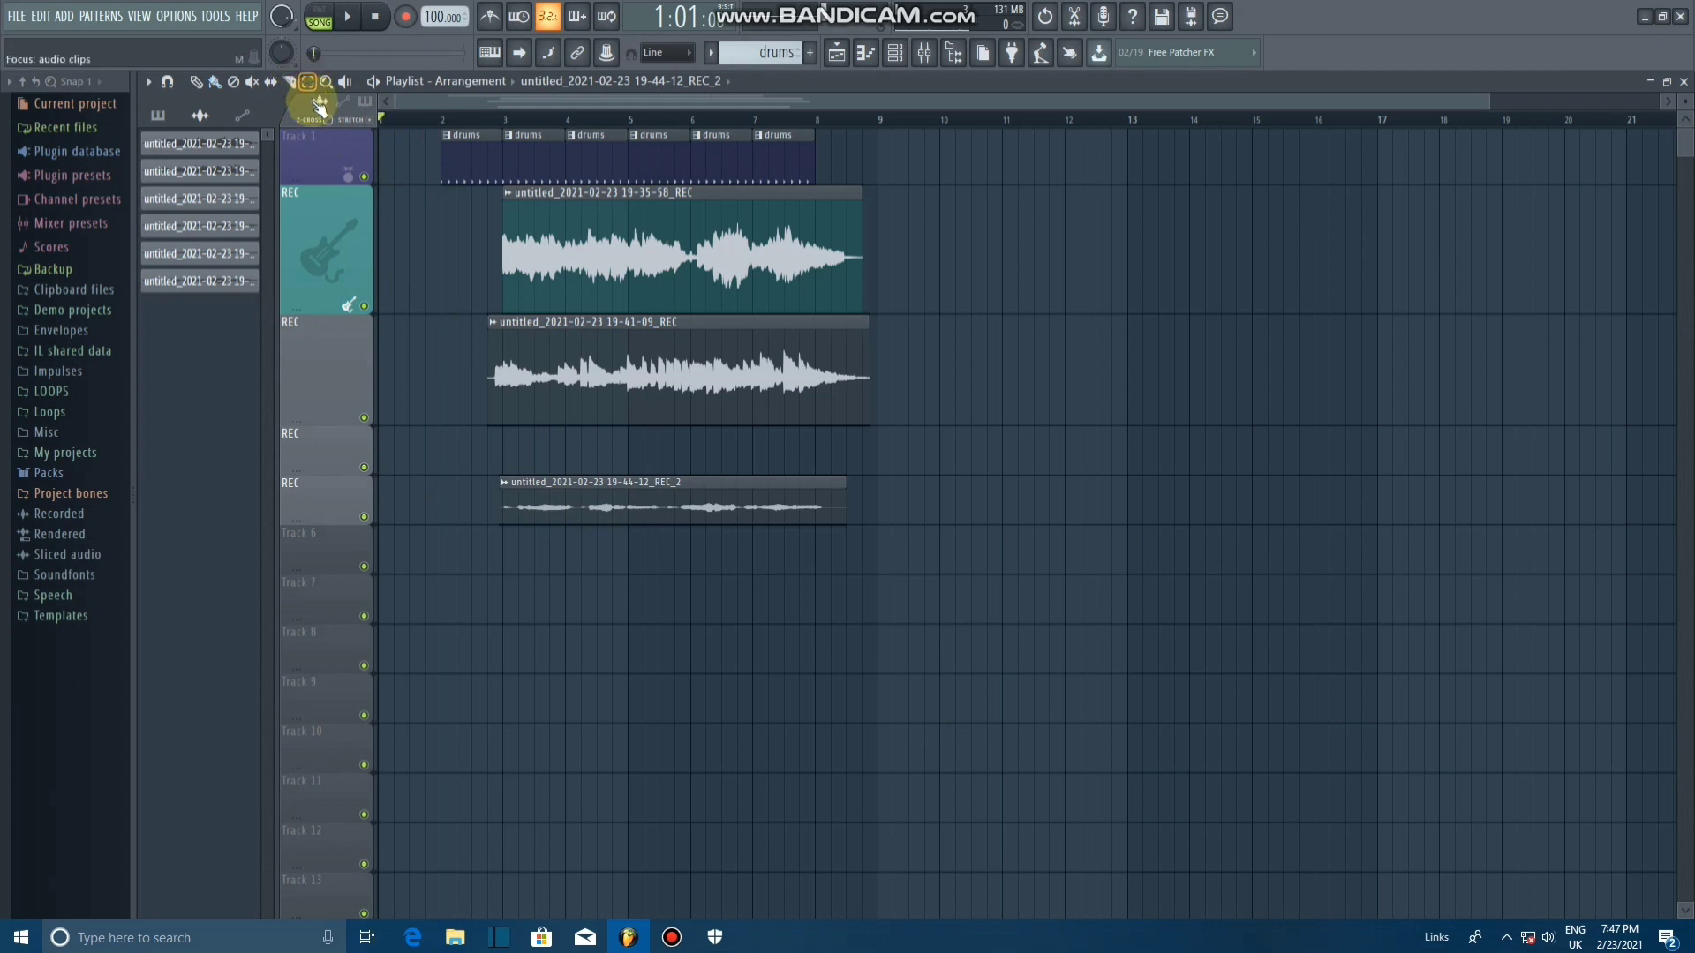
click(409, 145)
mouse_move(407, 154)
mouse_down()
mouse_move(627, 477)
mouse_move(808, 483)
mouse_up()
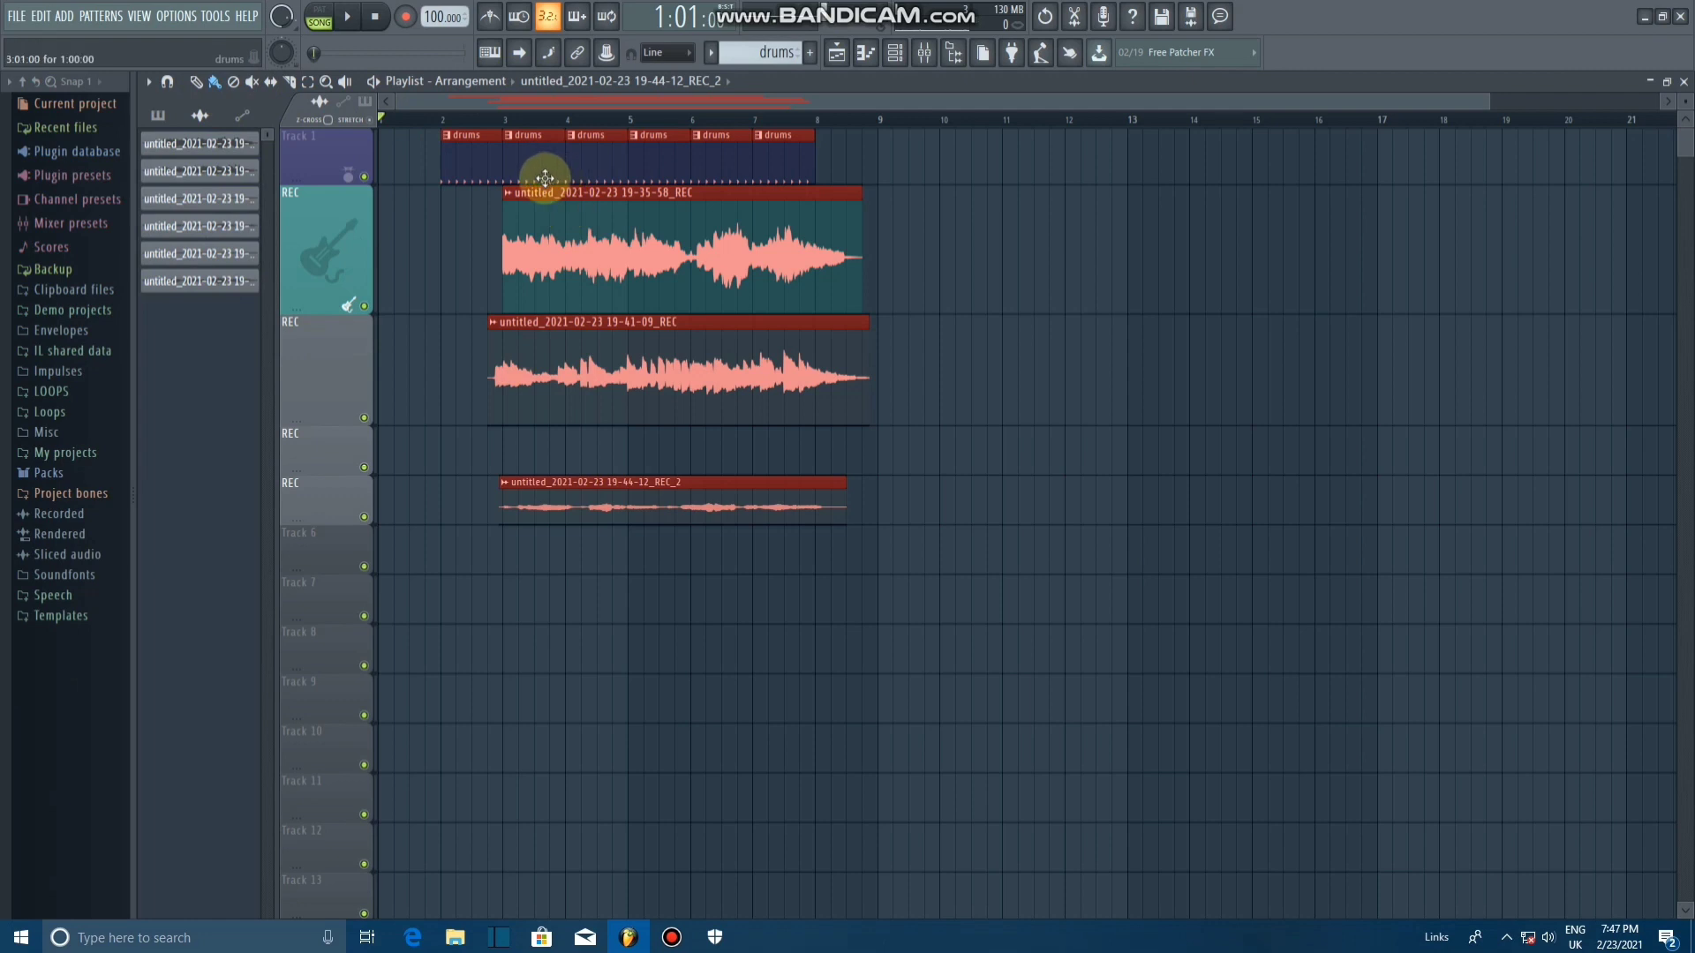
drag(545, 180, 435, 177)
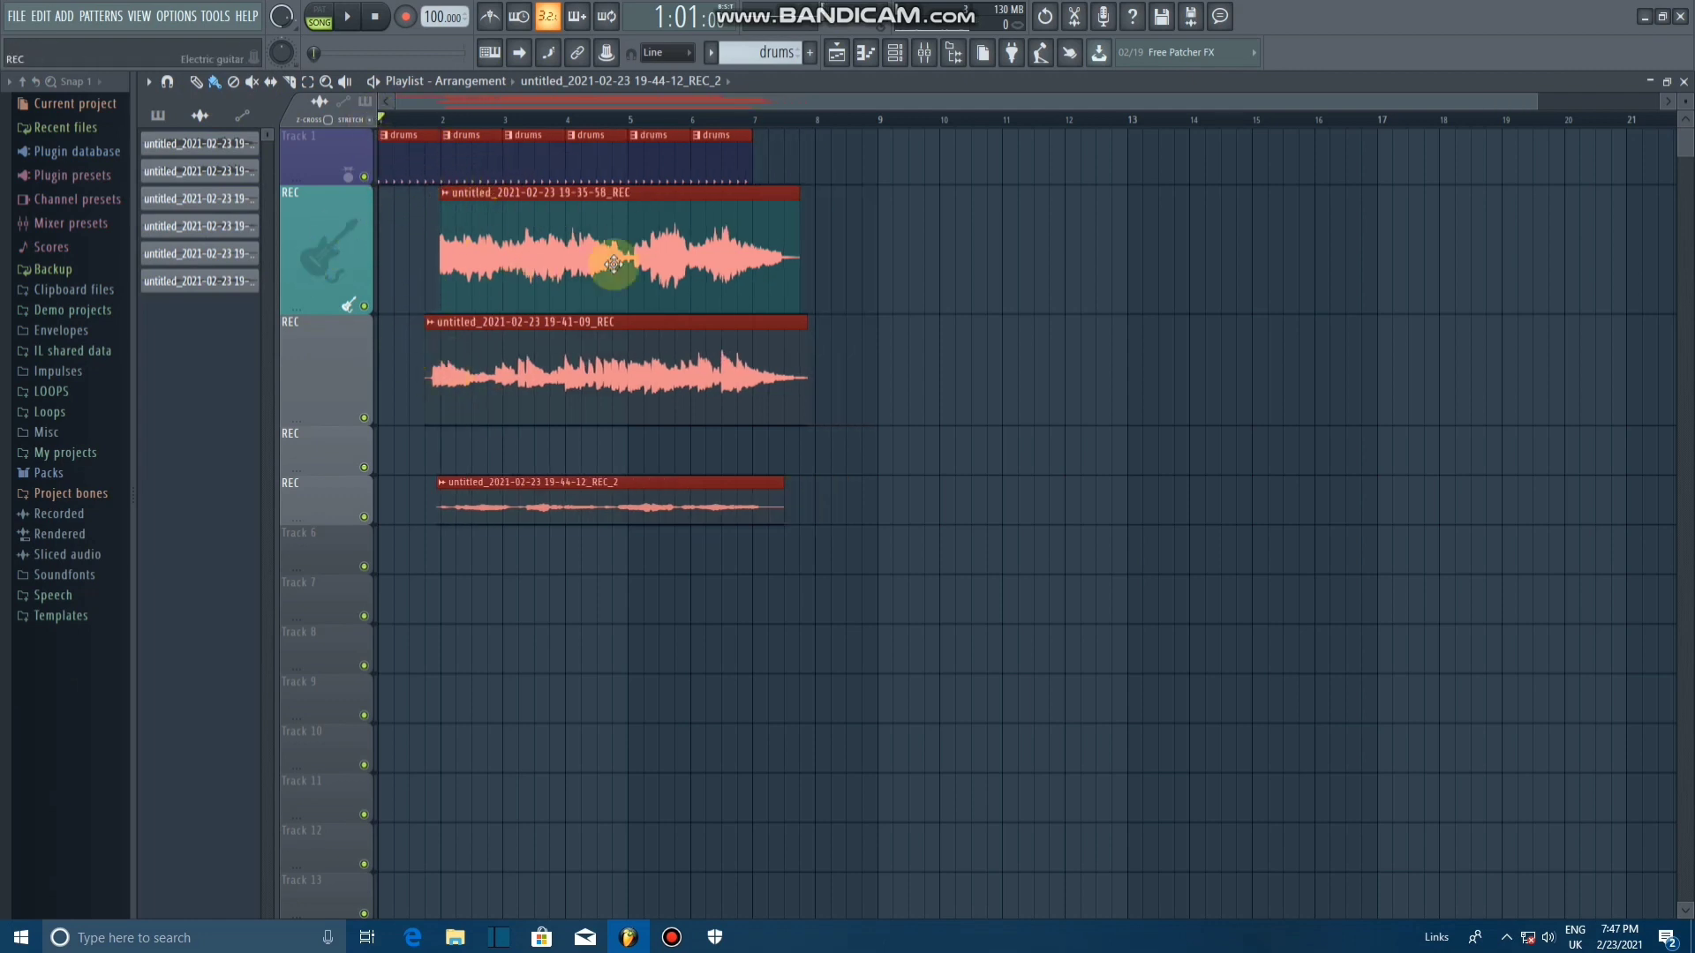
drag(461, 159, 362, 159)
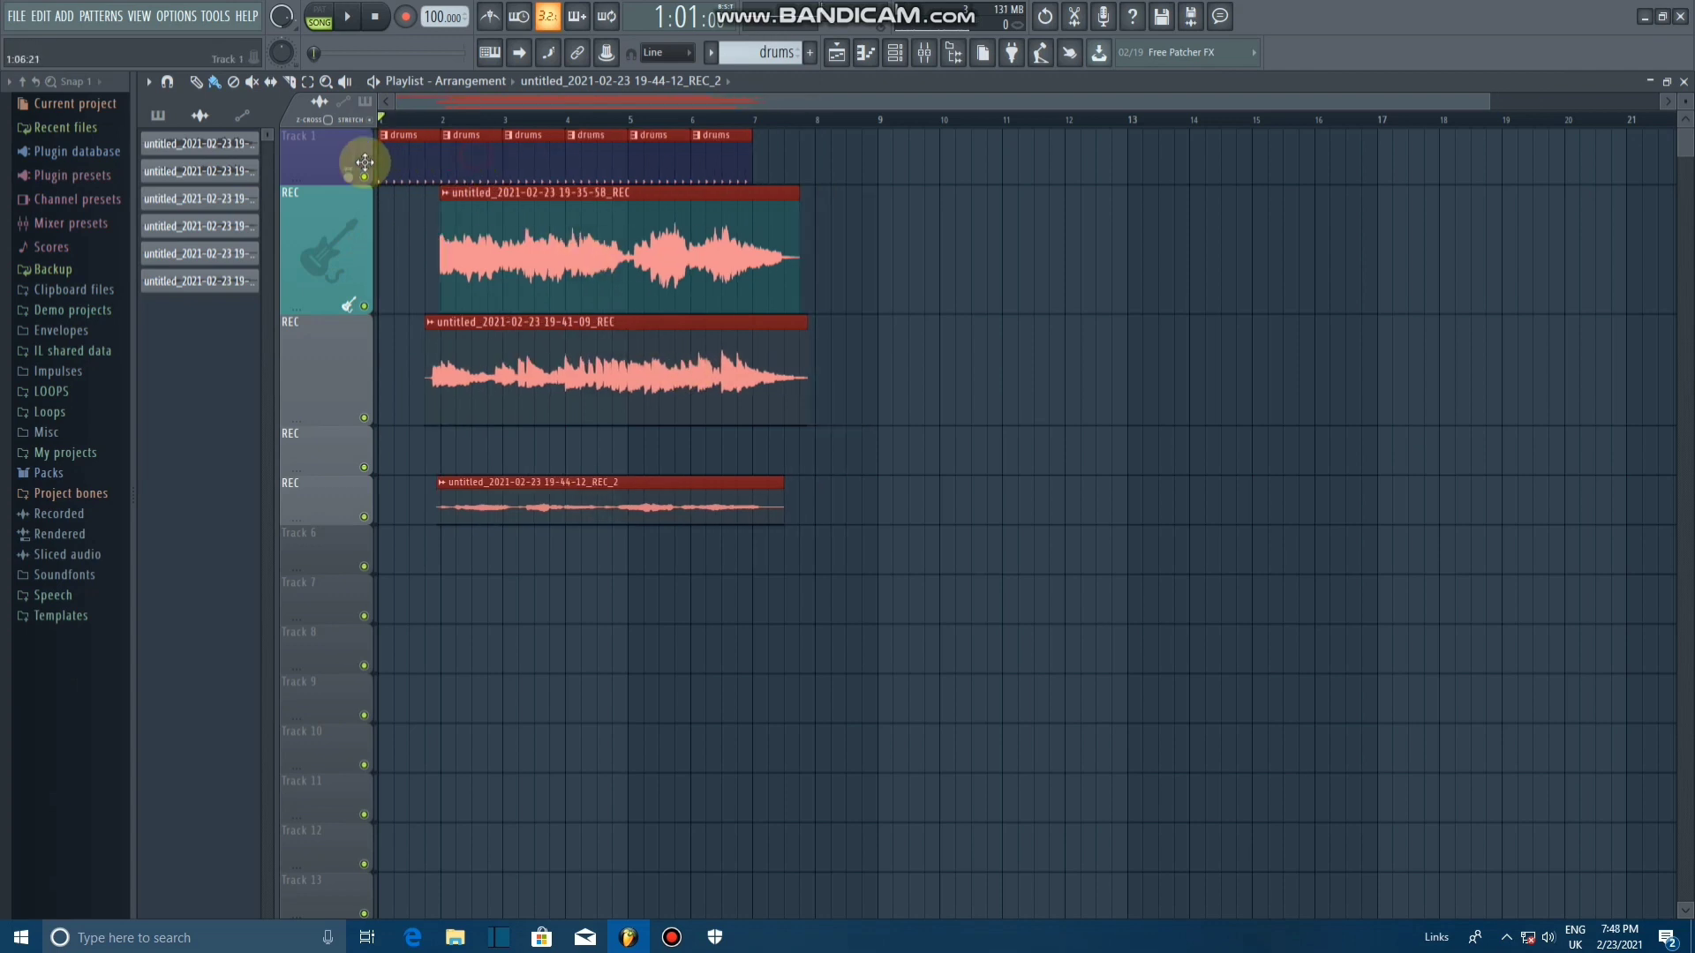
click(923, 576)
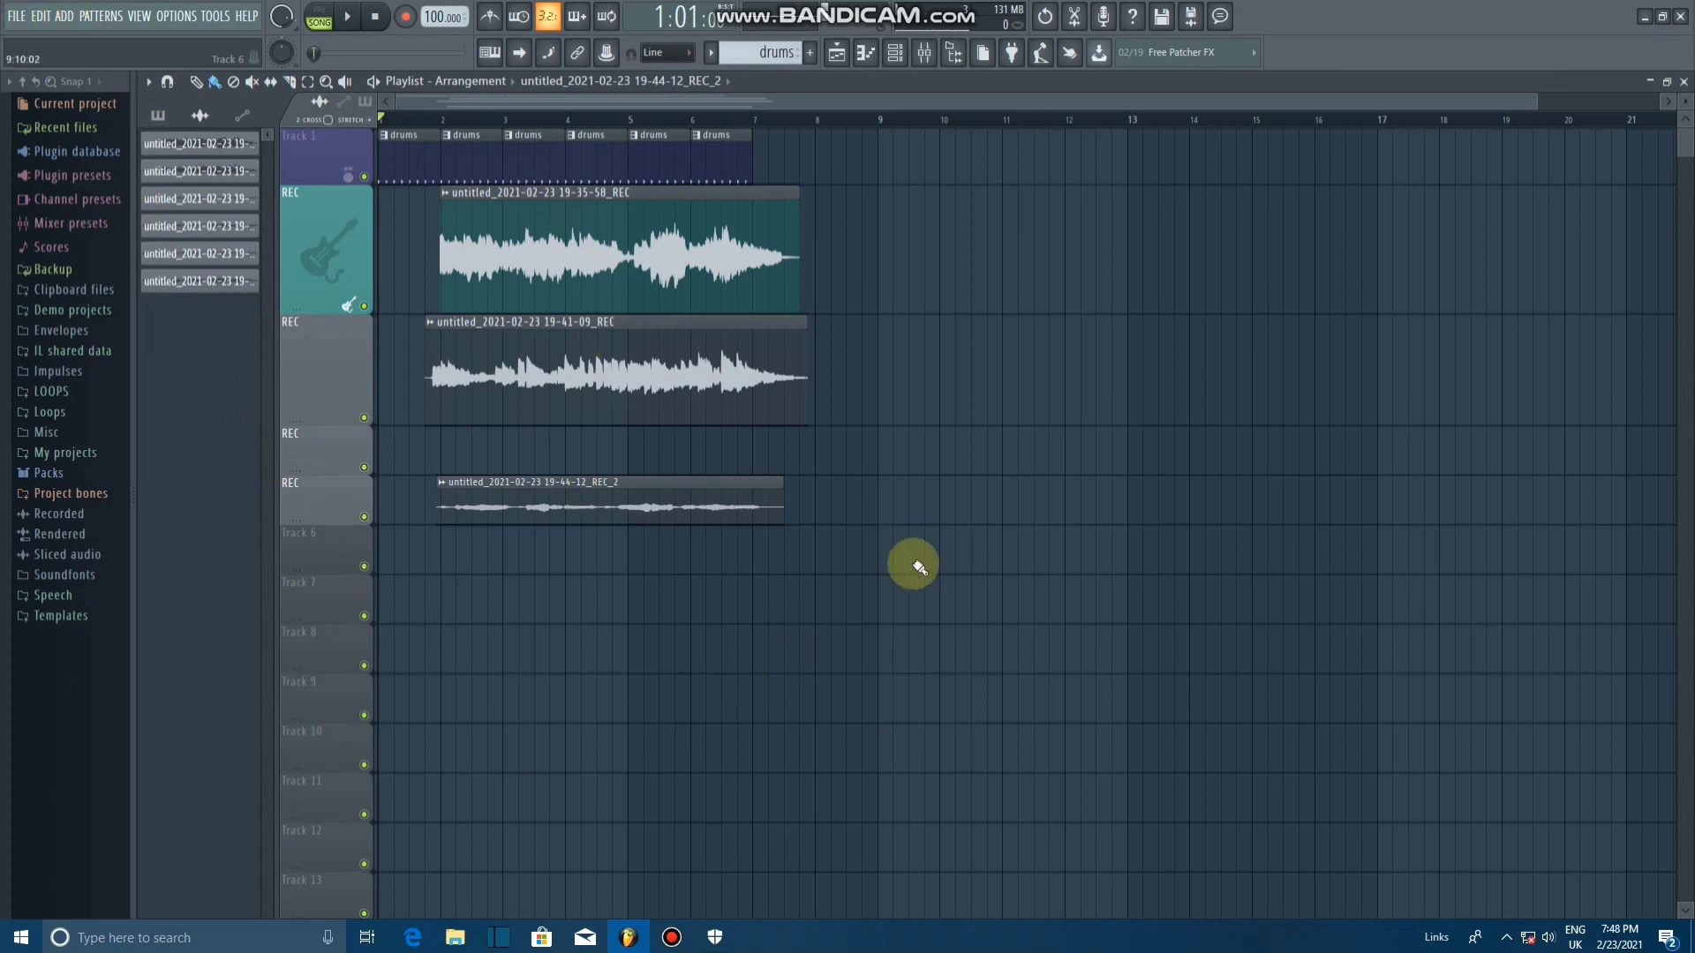
Step: Save the project to the Desktop as an FL Studio song file named mithunjs.2
click(16, 18)
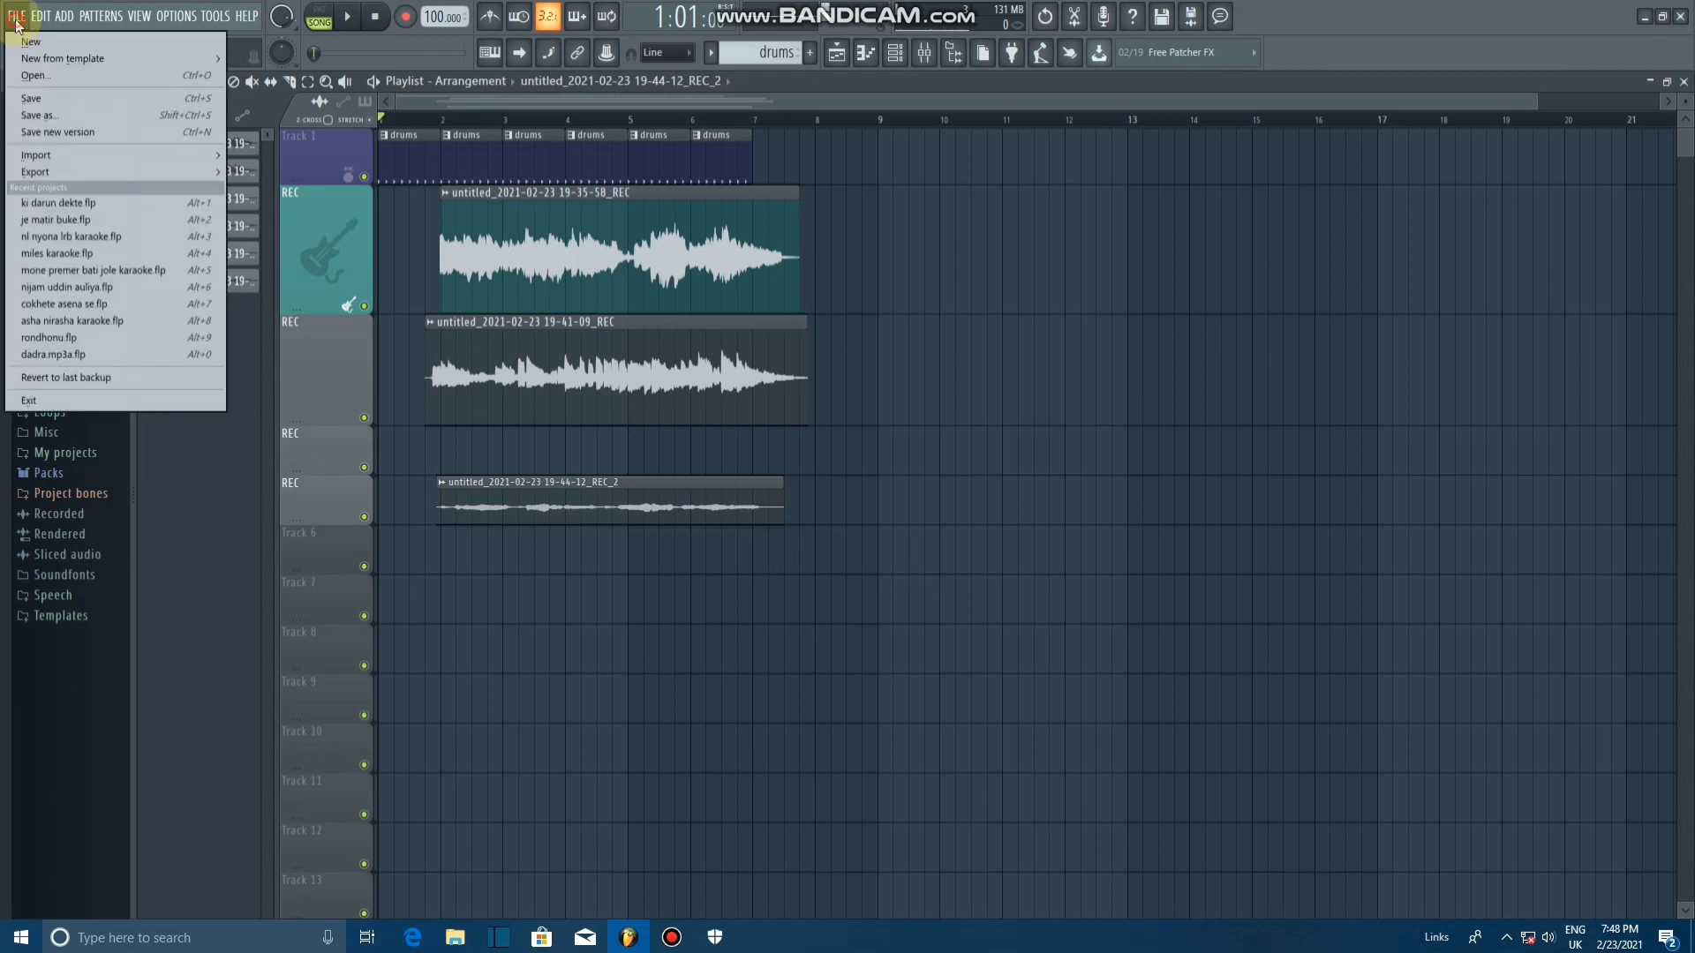
click(58, 112)
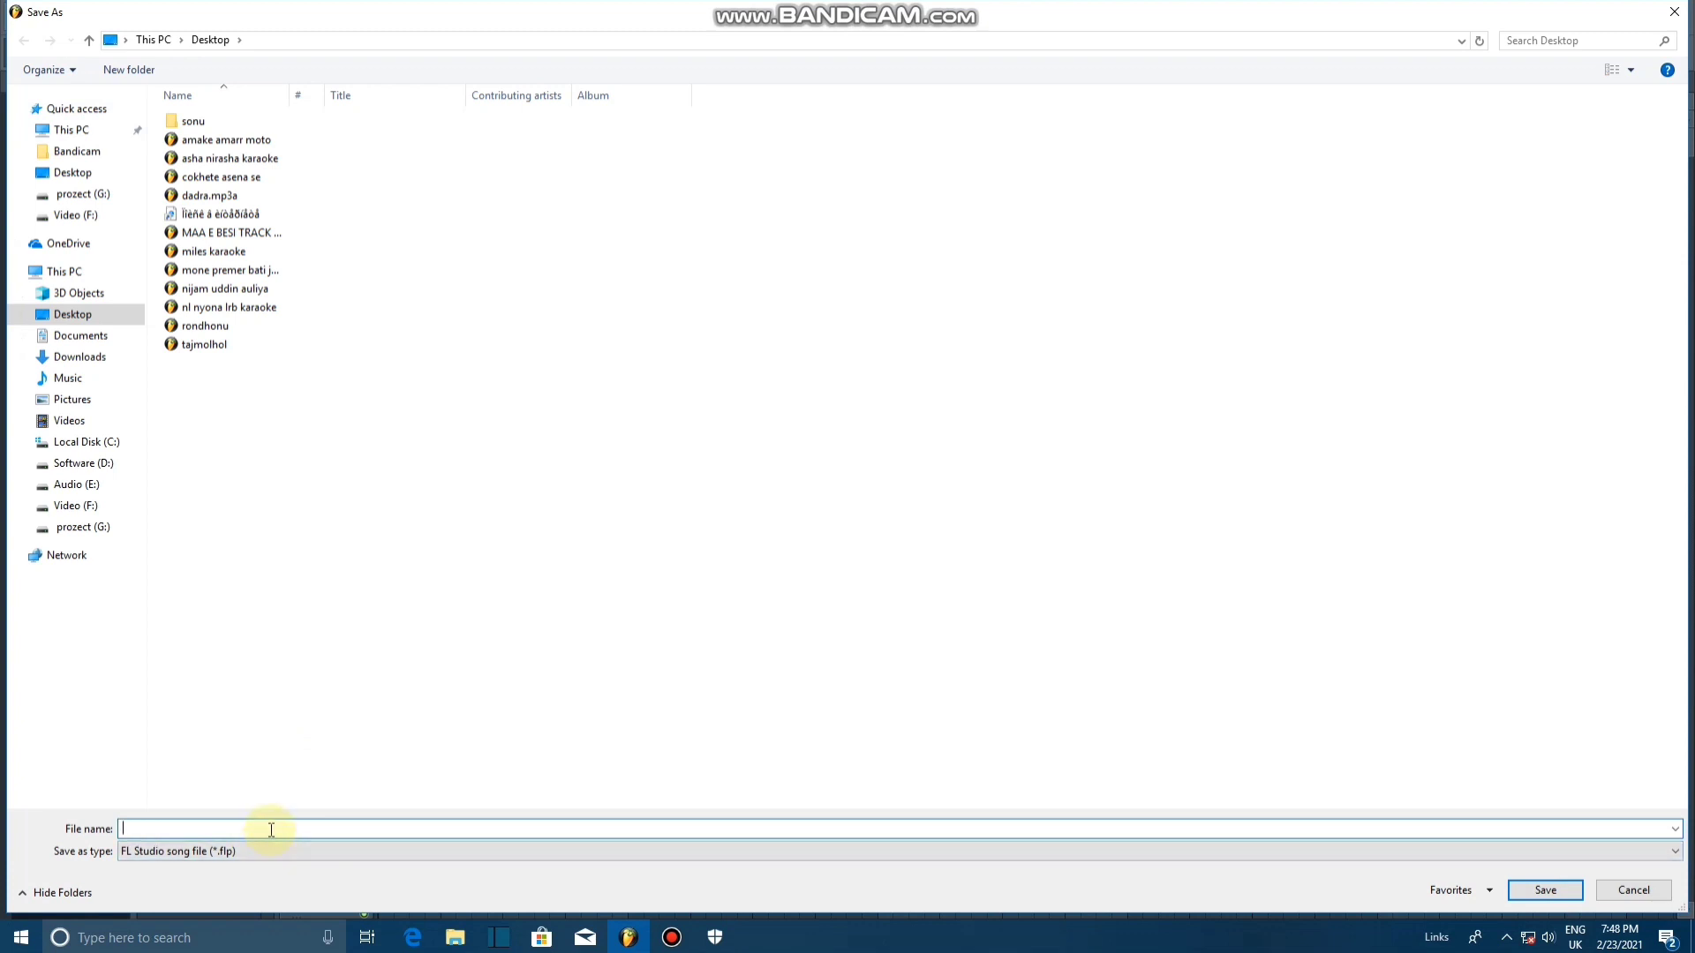
text(mithunj)
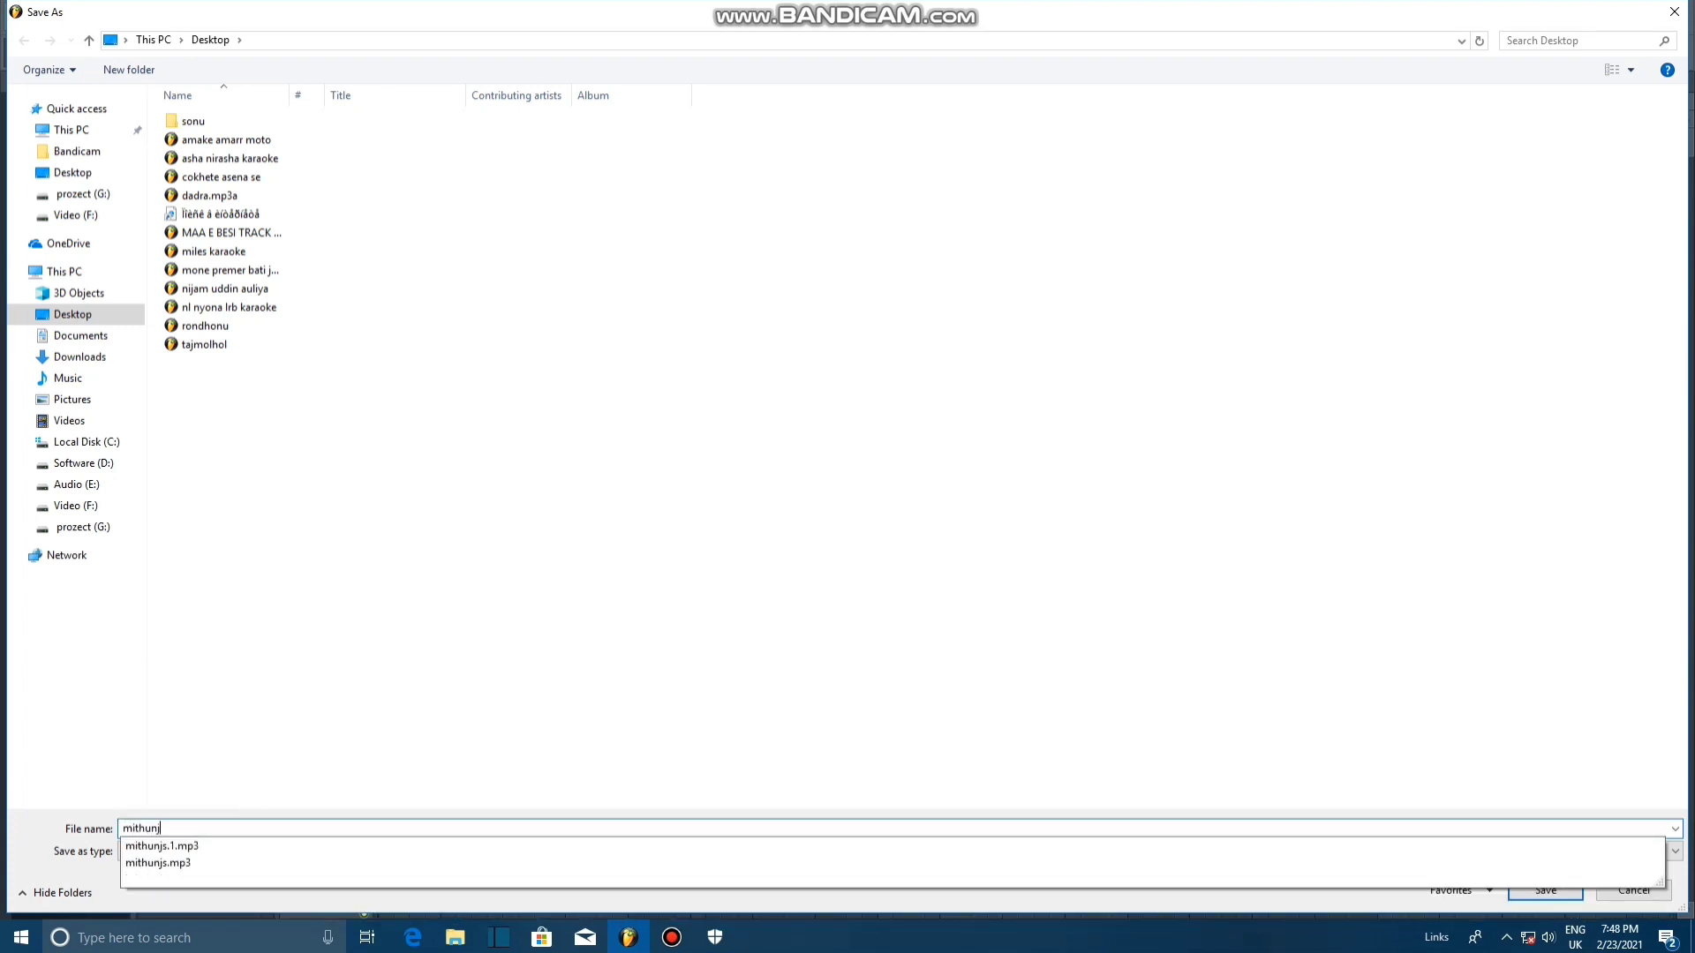
text(s.2)
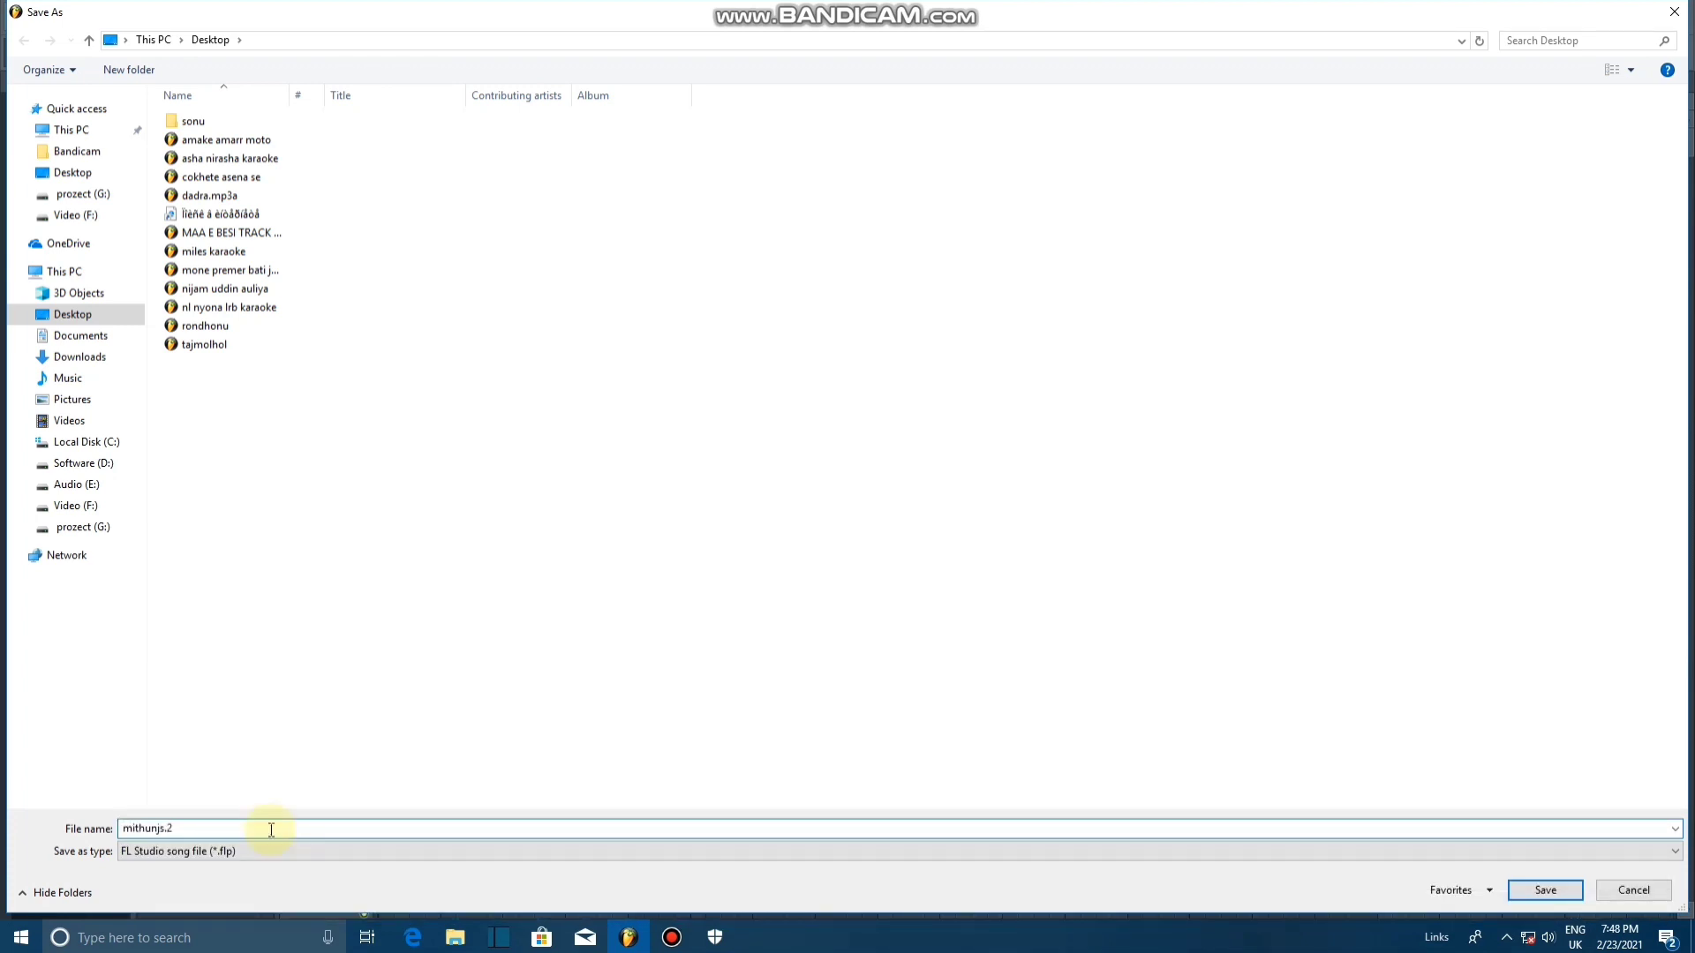
click(89, 174)
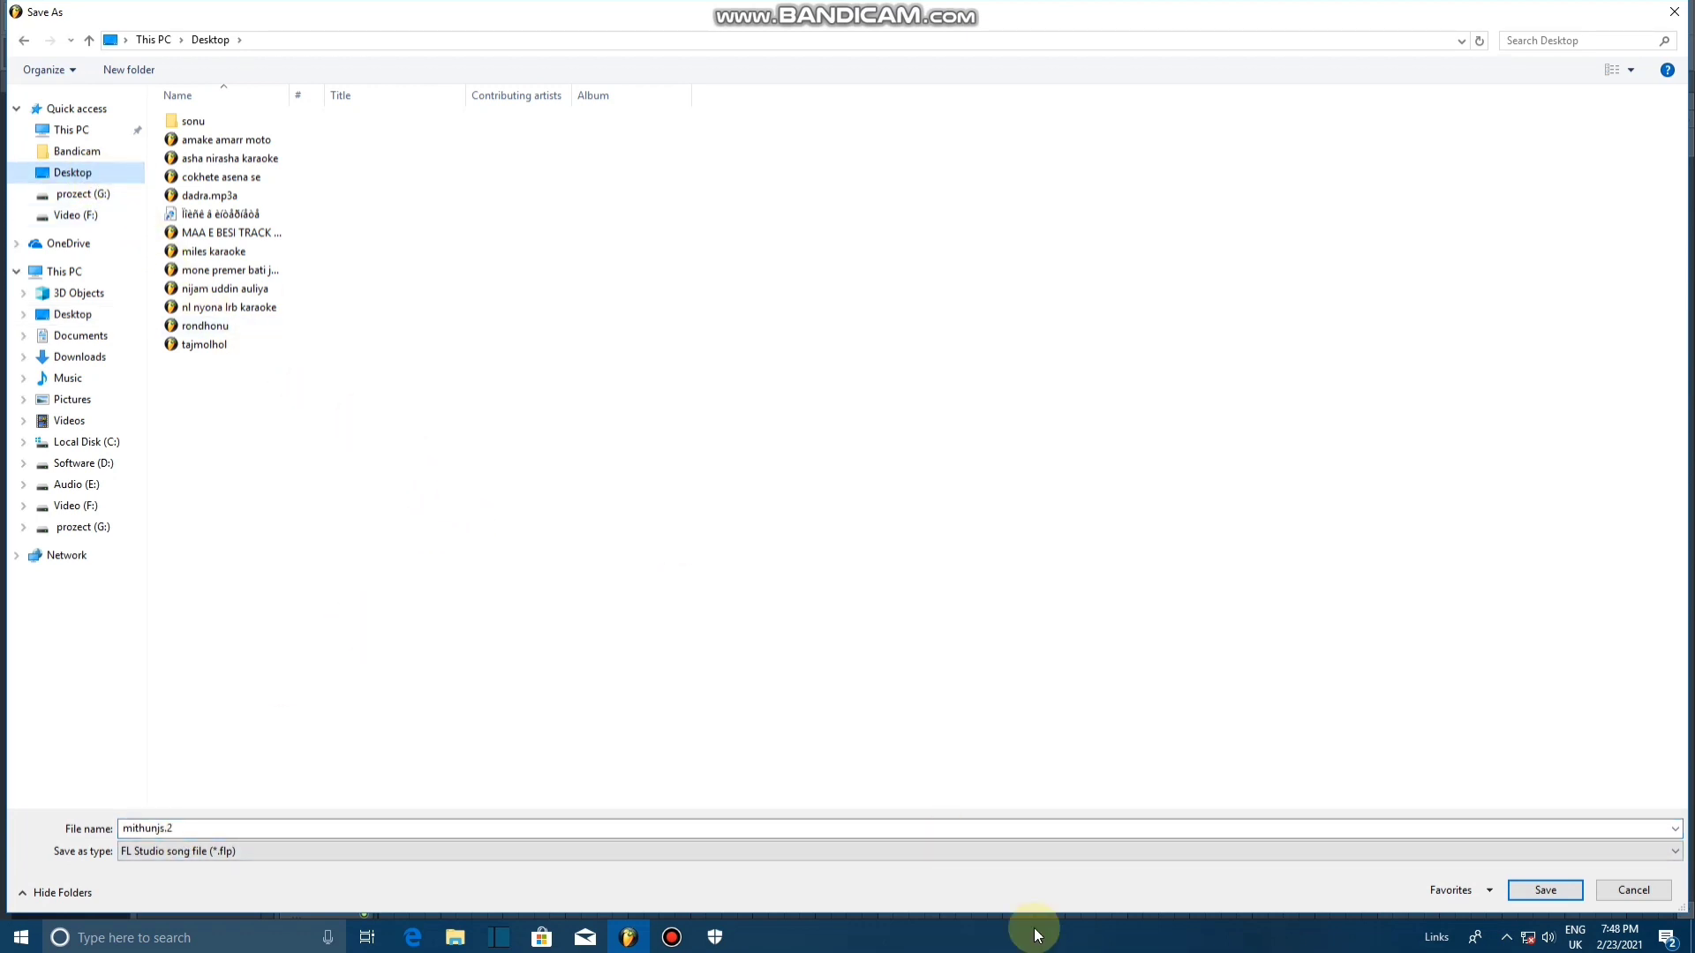
click(1546, 891)
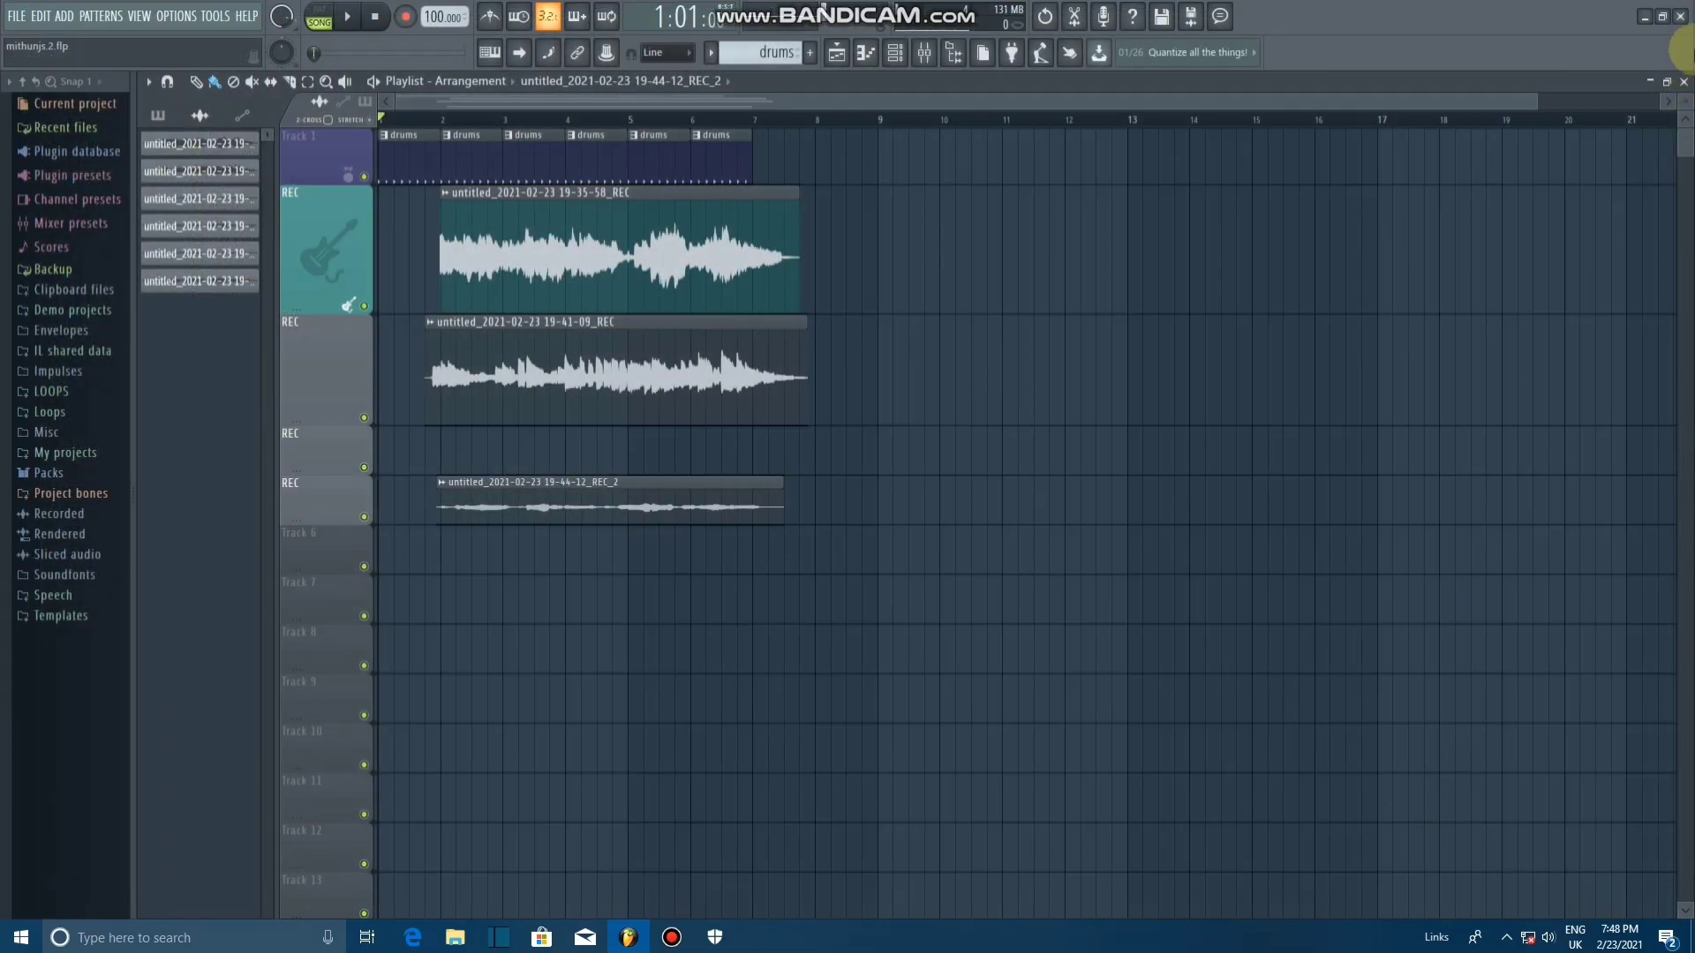
Step: Close FL Studio and refresh the Windows desktop
click(1684, 16)
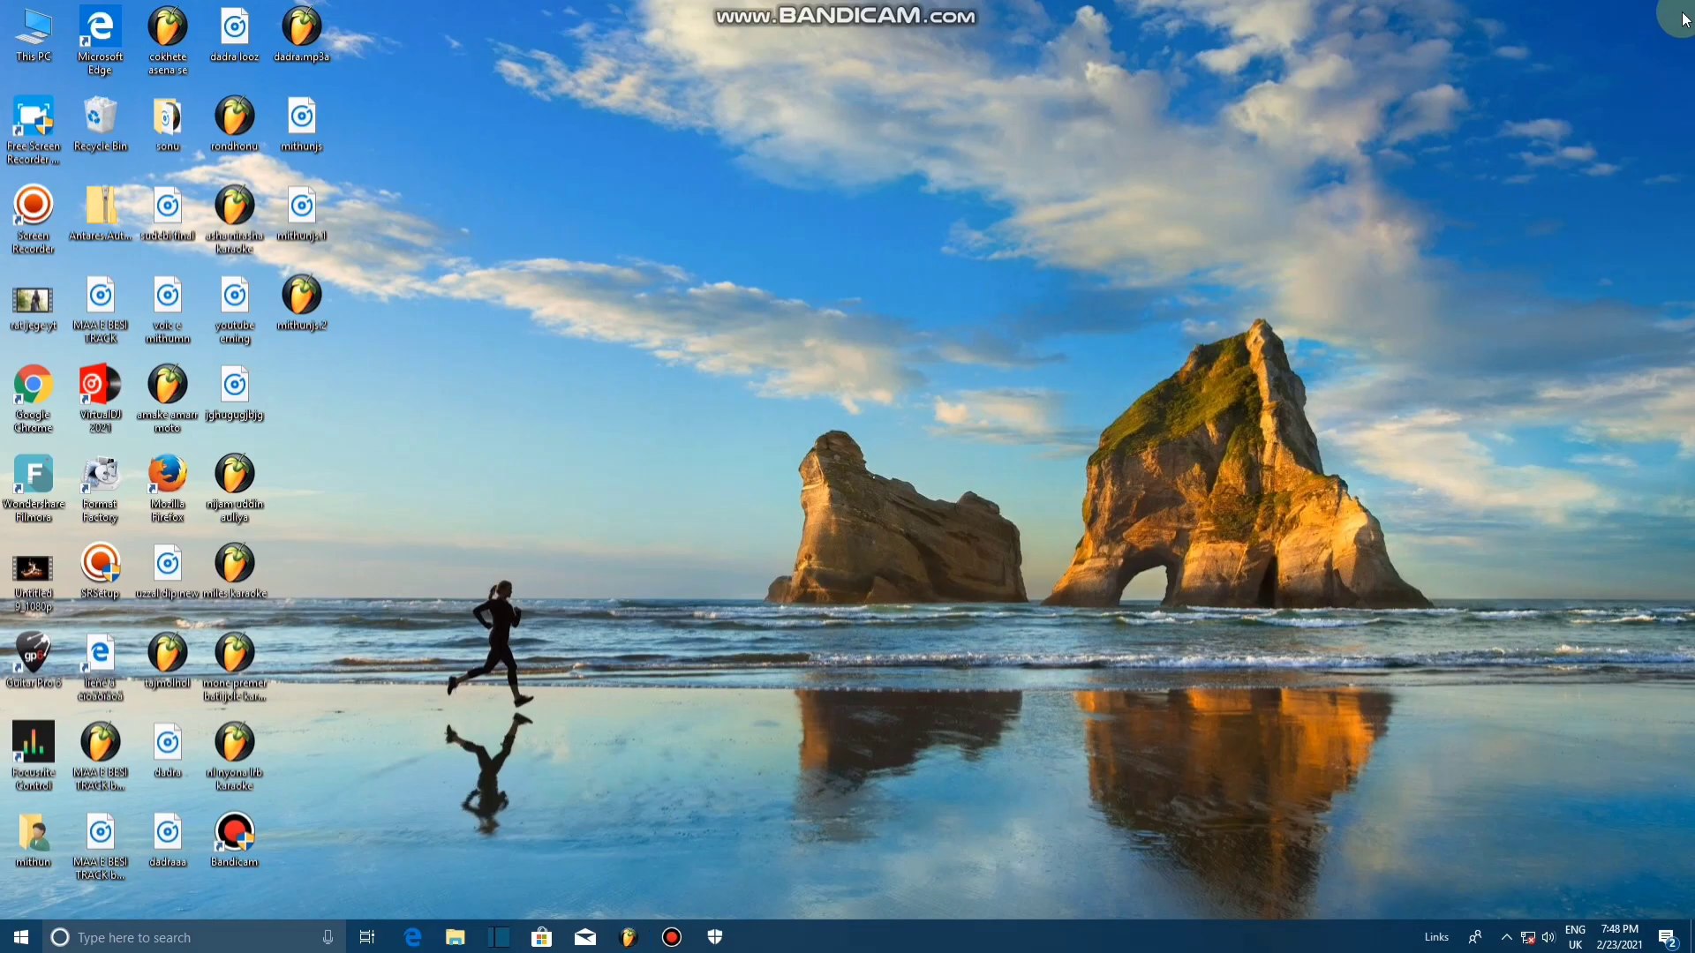
right_click(1099, 406)
click(1143, 457)
right_click(787, 316)
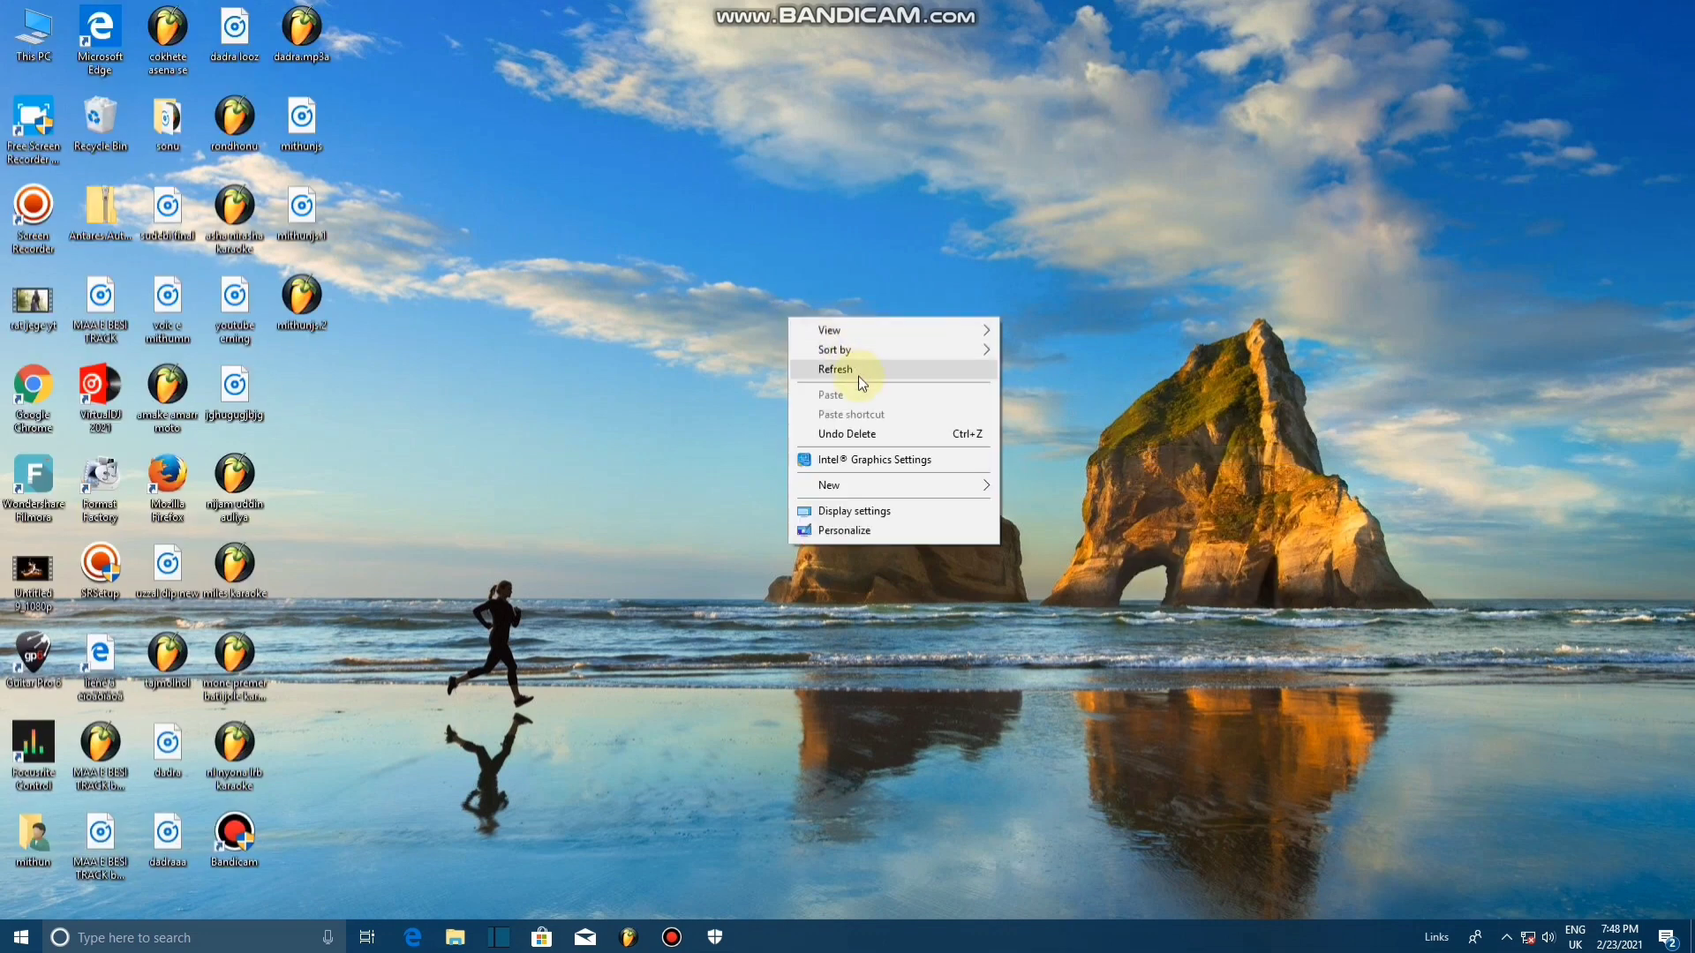
click(855, 374)
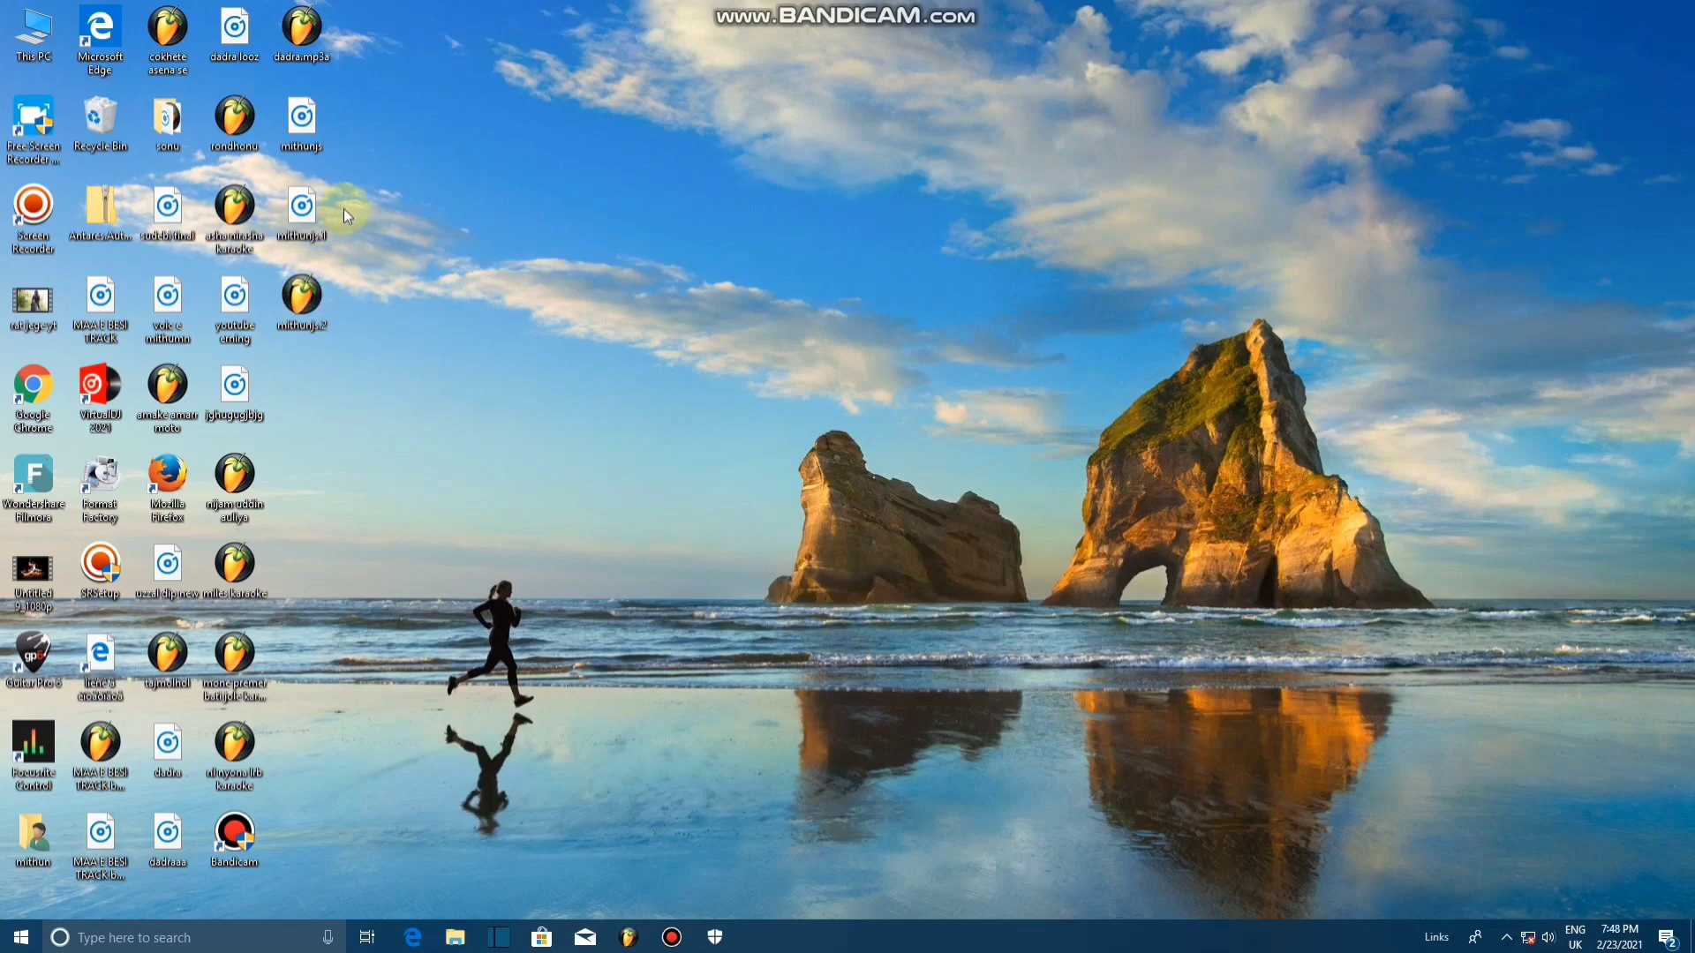
Step: Play the exported mithunjs.1 audio file from the desktop in Groove Music and close the player
click(308, 220)
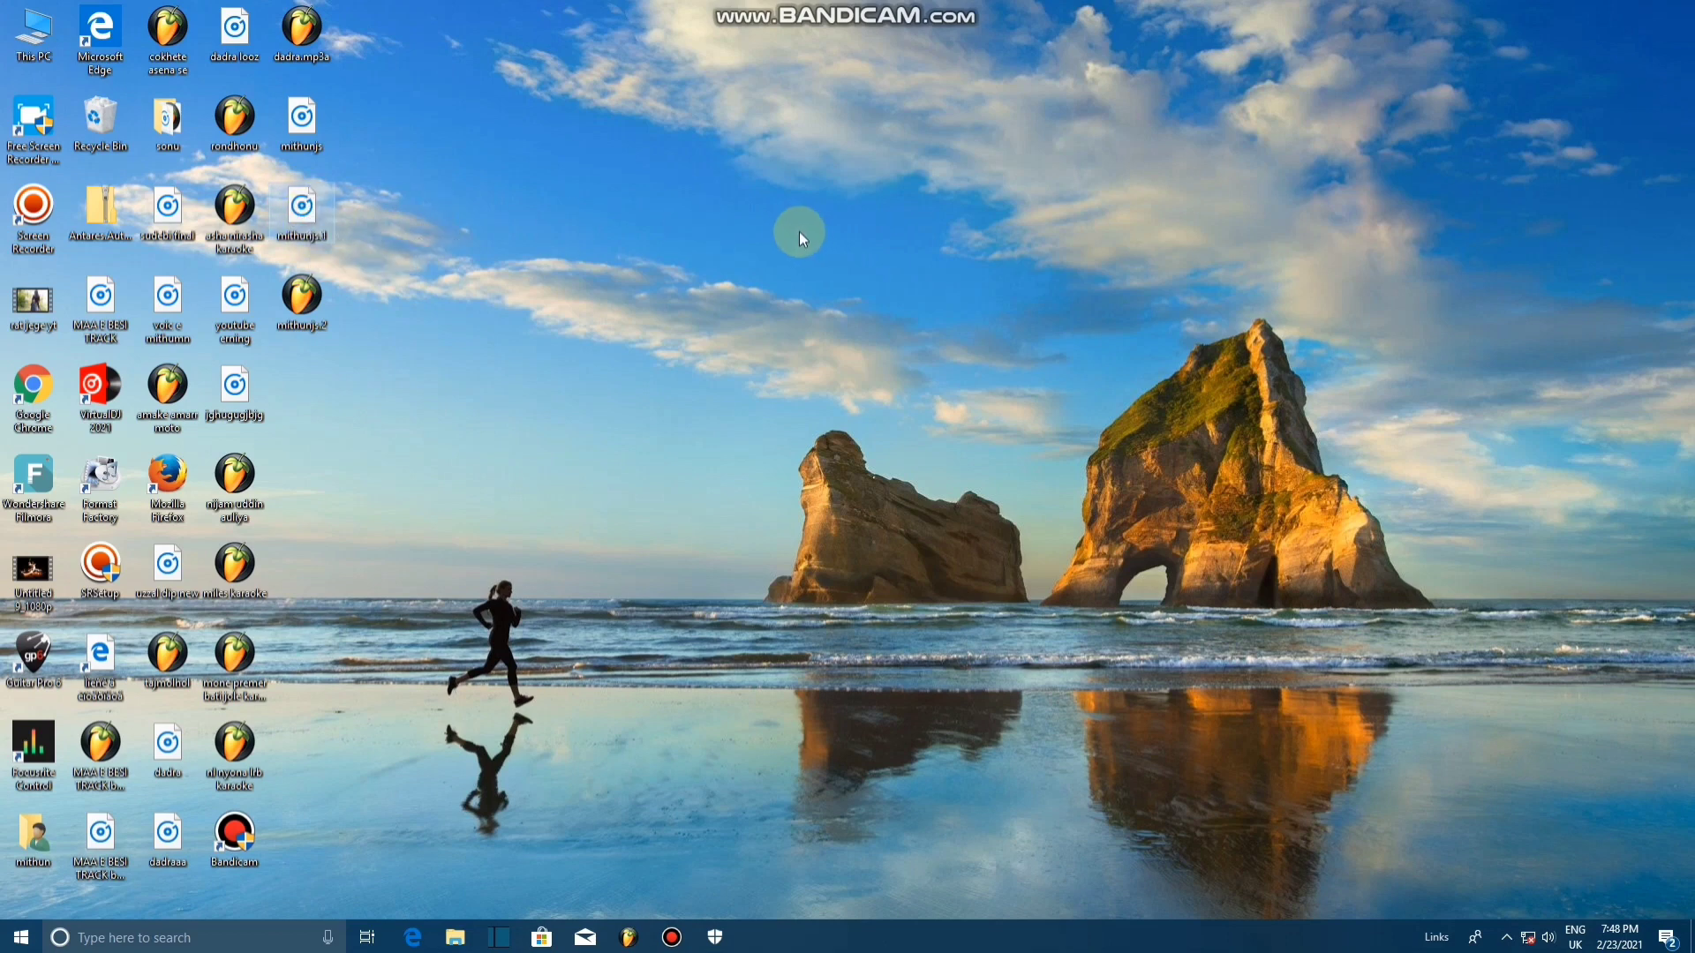
double_click(300, 213)
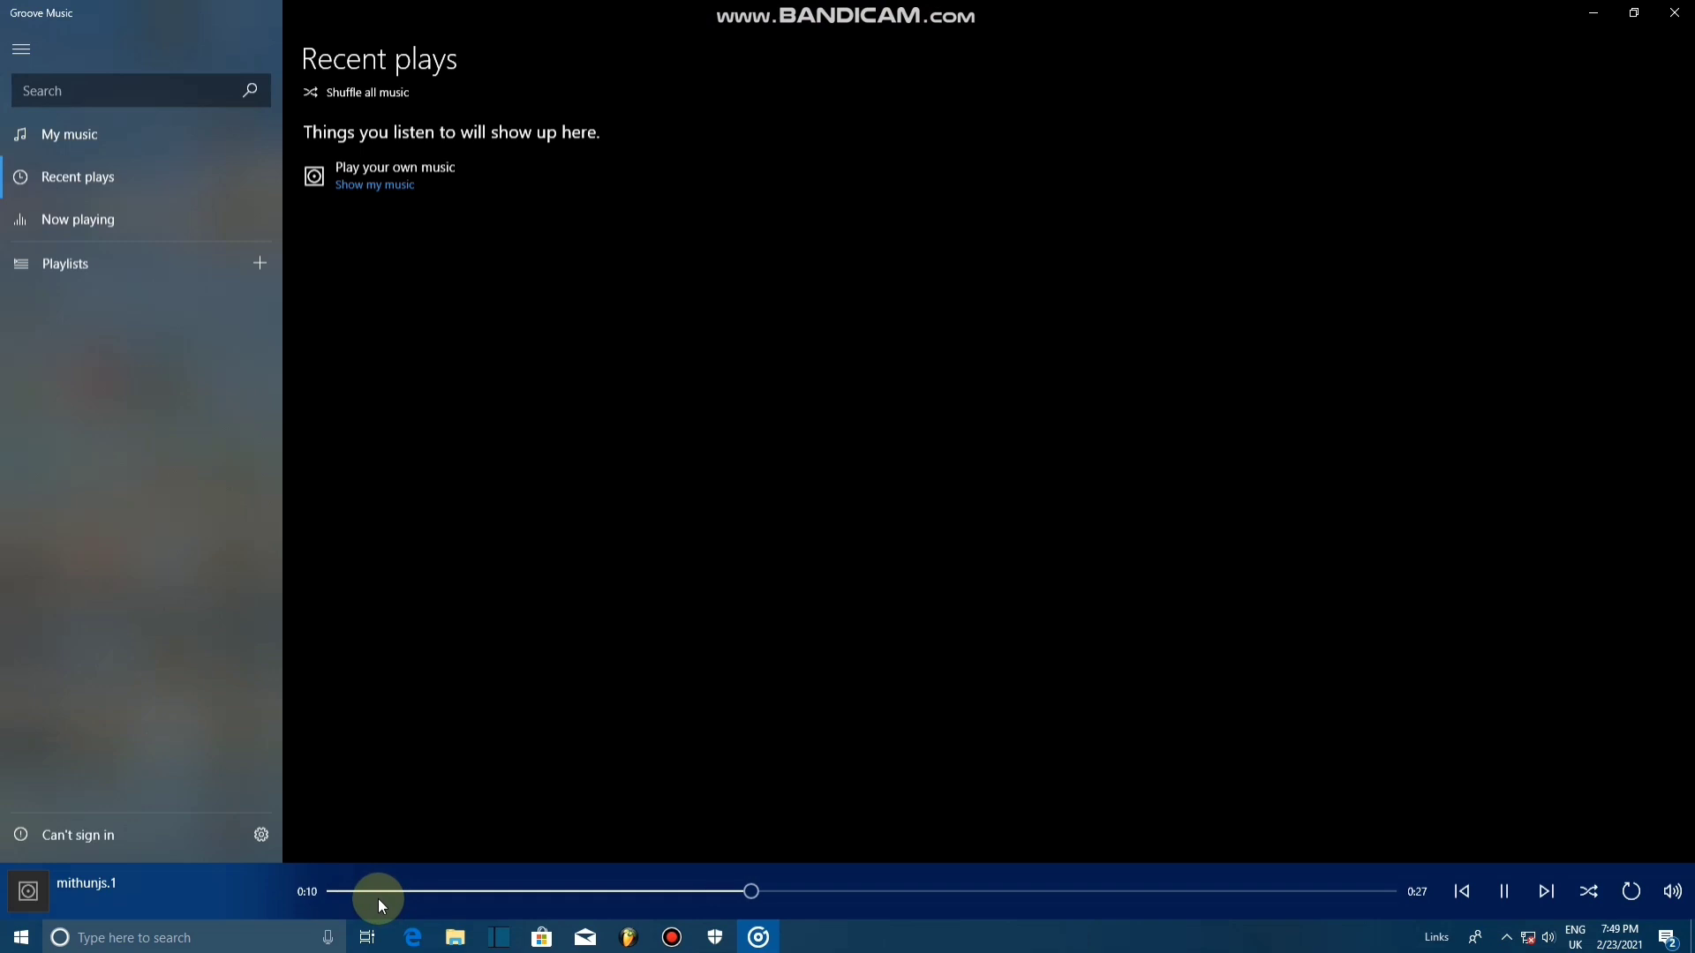
click(1678, 13)
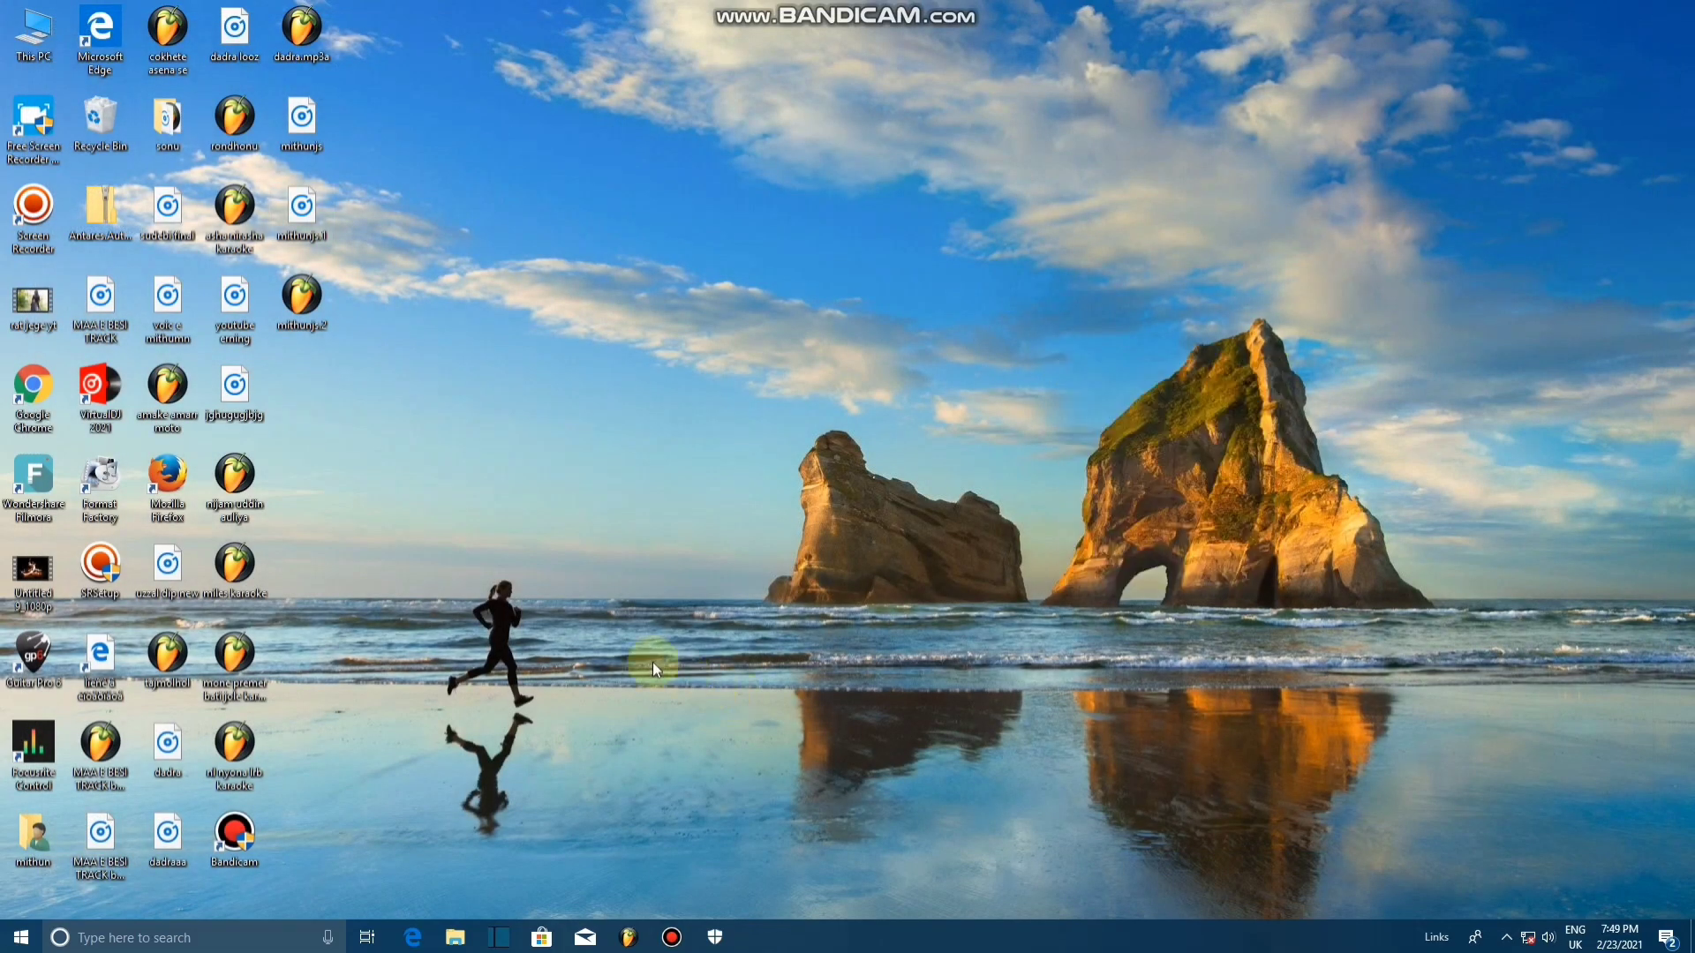
Step: Reopen the mithunjs.2 project from the desktop to check it, and close FL Studio without saving changes
double_click(303, 304)
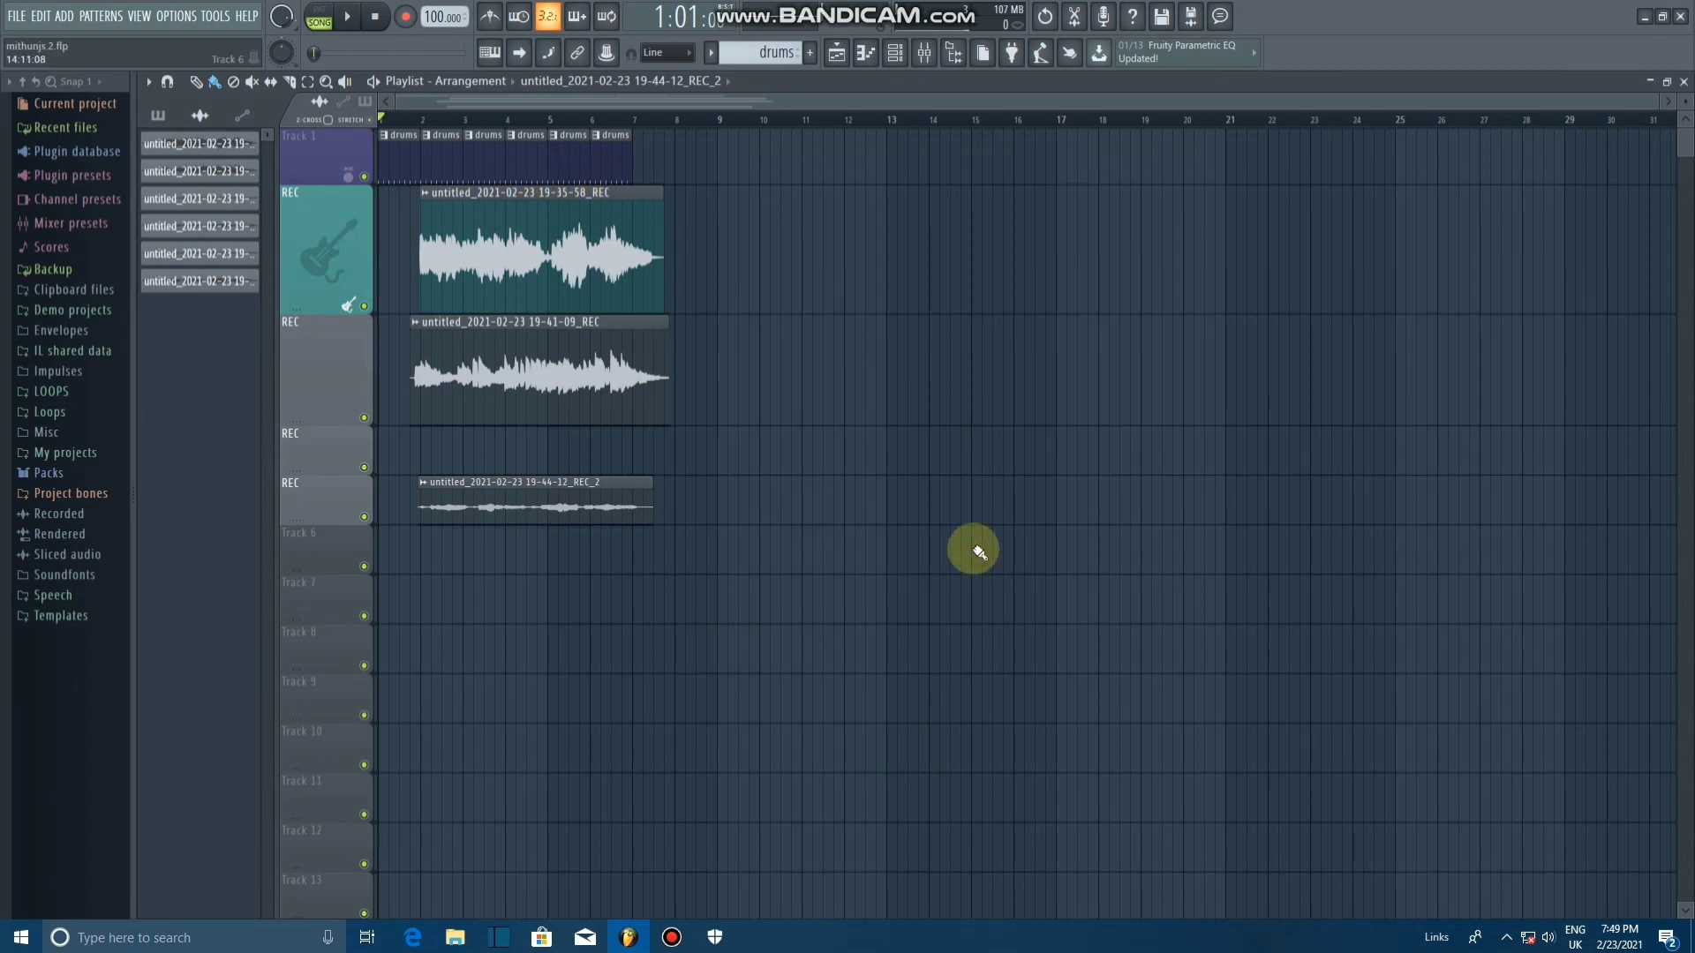
click(1682, 20)
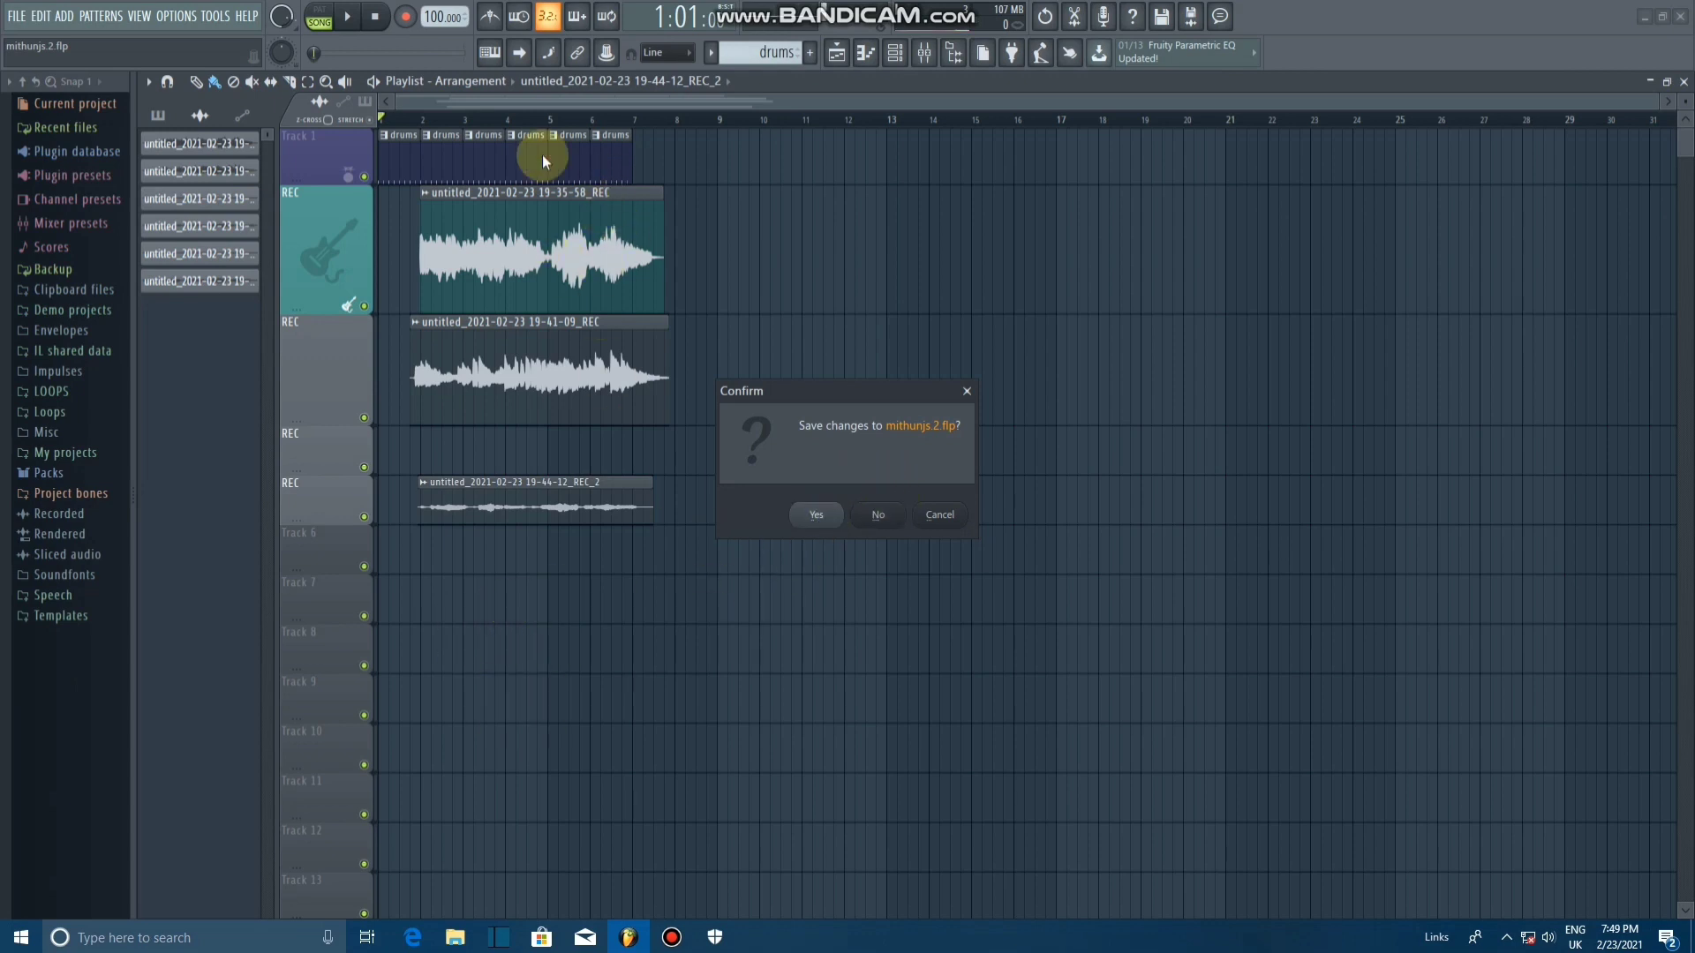
click(893, 523)
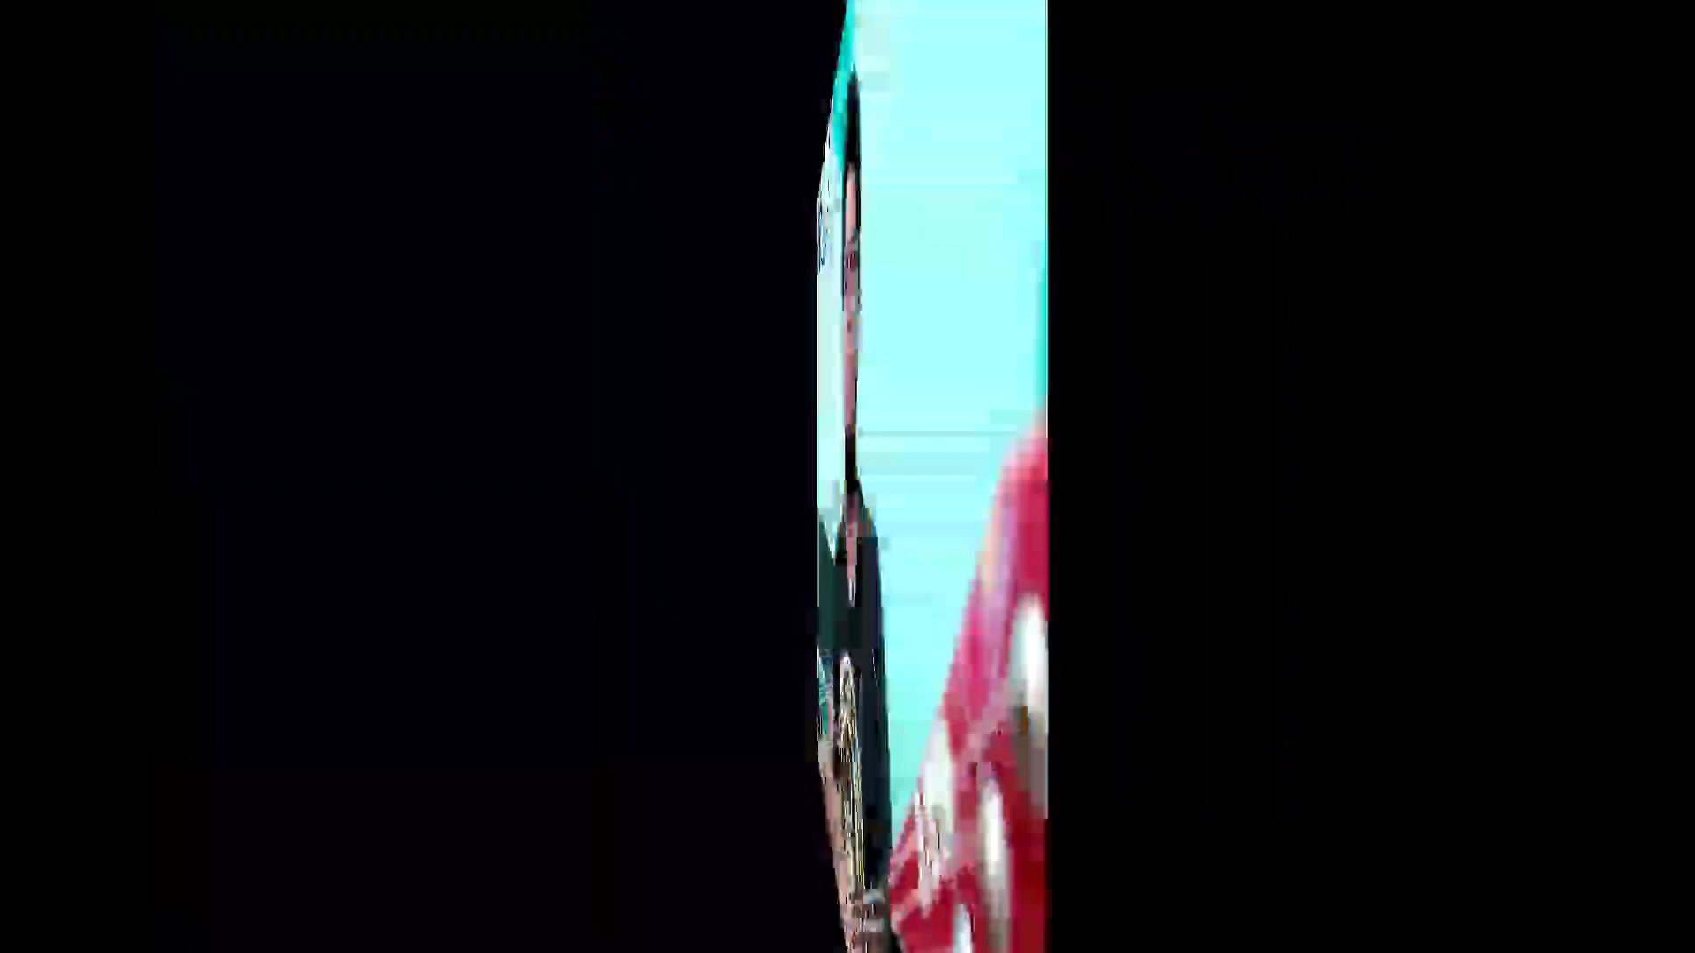